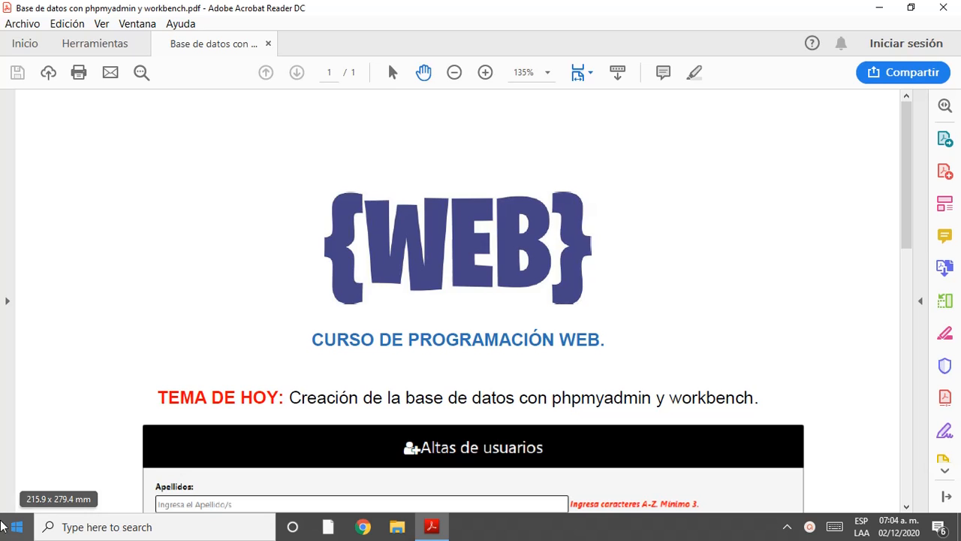
Step: Launch Notepad++ by searching 'not' and view index.html and Altas_Usuarios_BD.php
click(71, 526)
text(not)
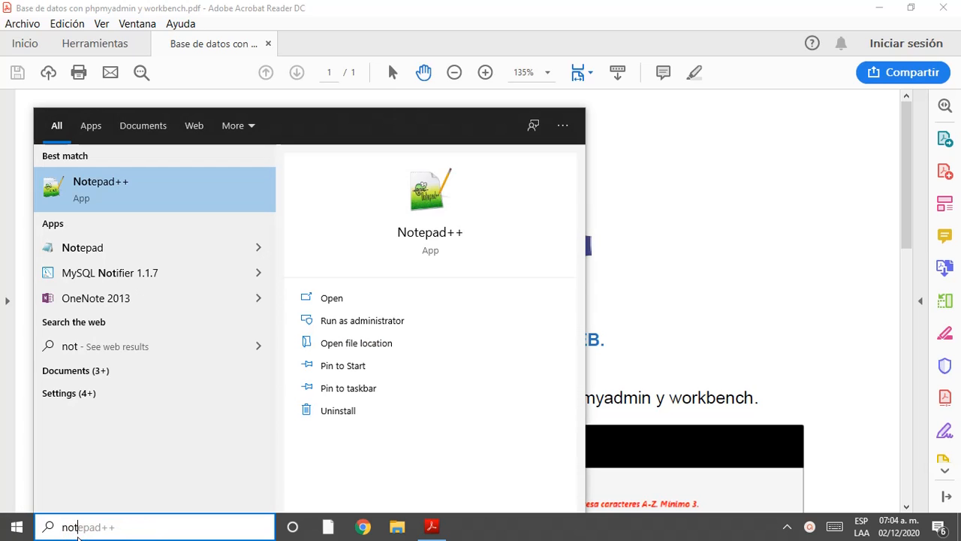
click(118, 188)
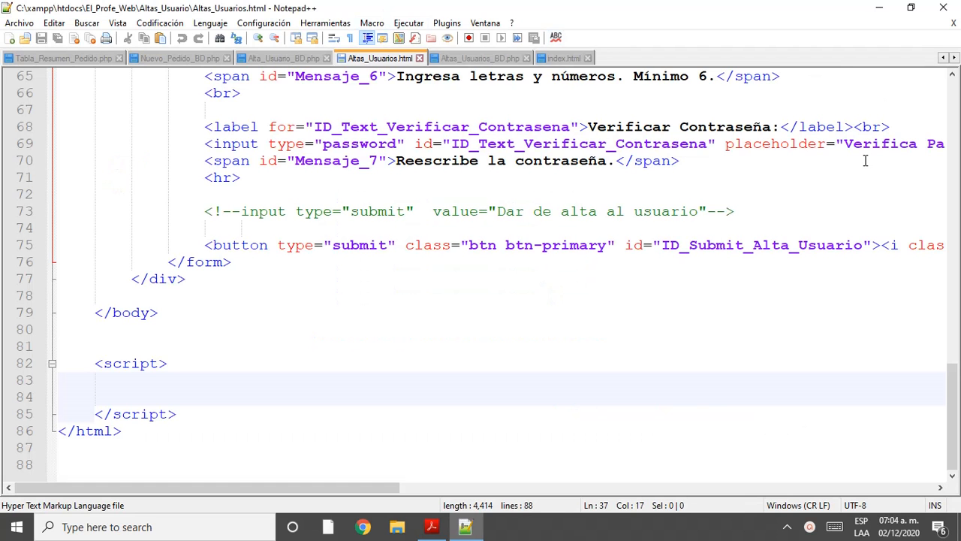
click(565, 58)
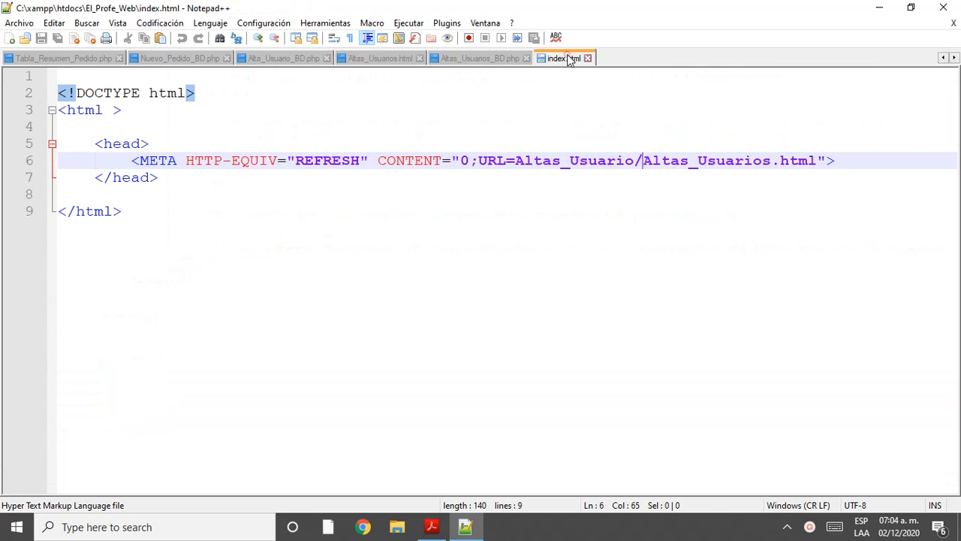
click(492, 59)
Step: Review Altas_Usuarios_BD.php, selecting the isset checks on lines 3–9 and the echo lines
click(564, 225)
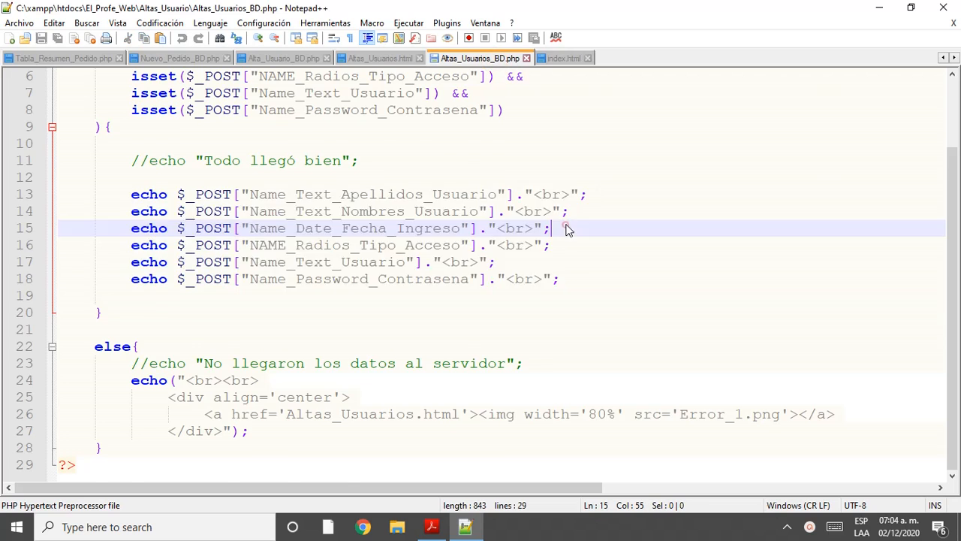
scroll(568, 226, up, 2)
scroll(568, 226, down, 1)
scroll(568, 226, up, 1)
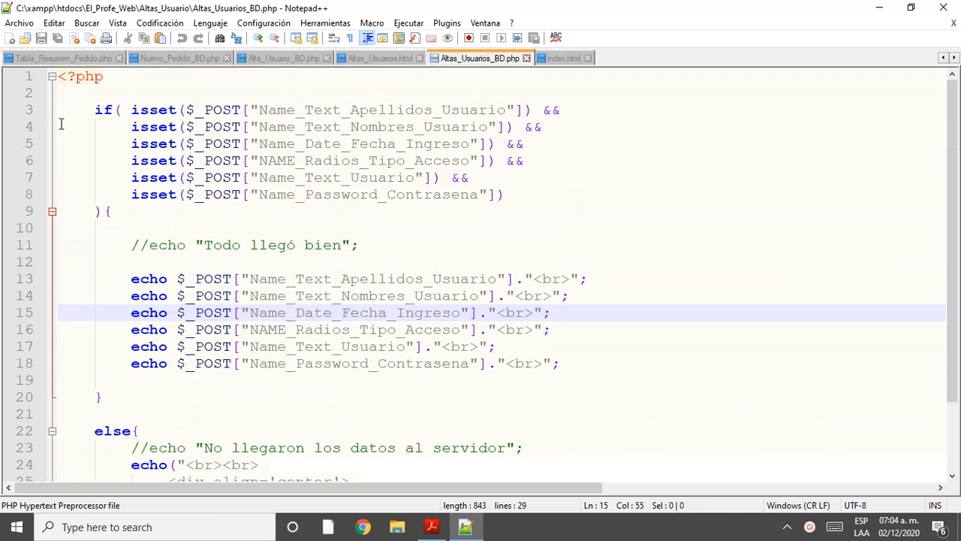
drag(79, 107, 225, 209)
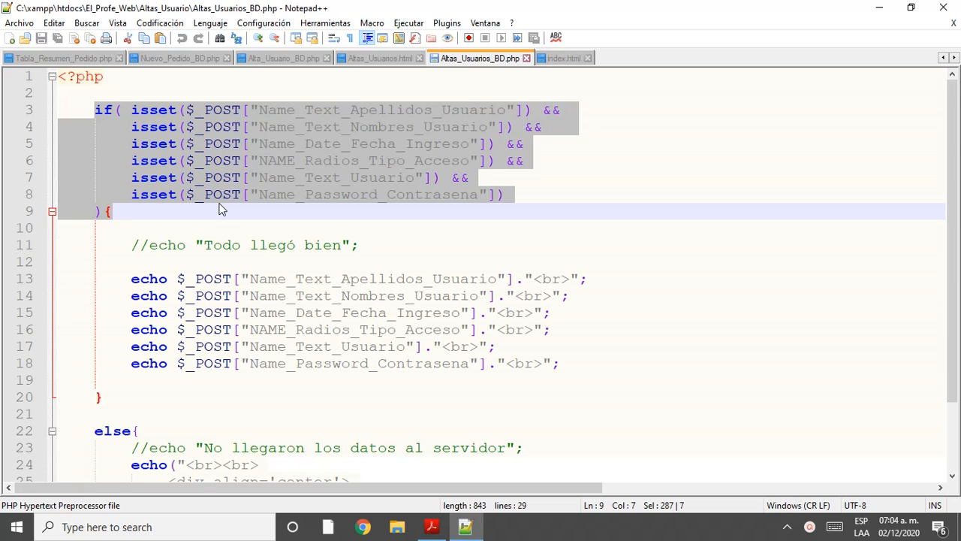
scroll(301, 163, down, 2)
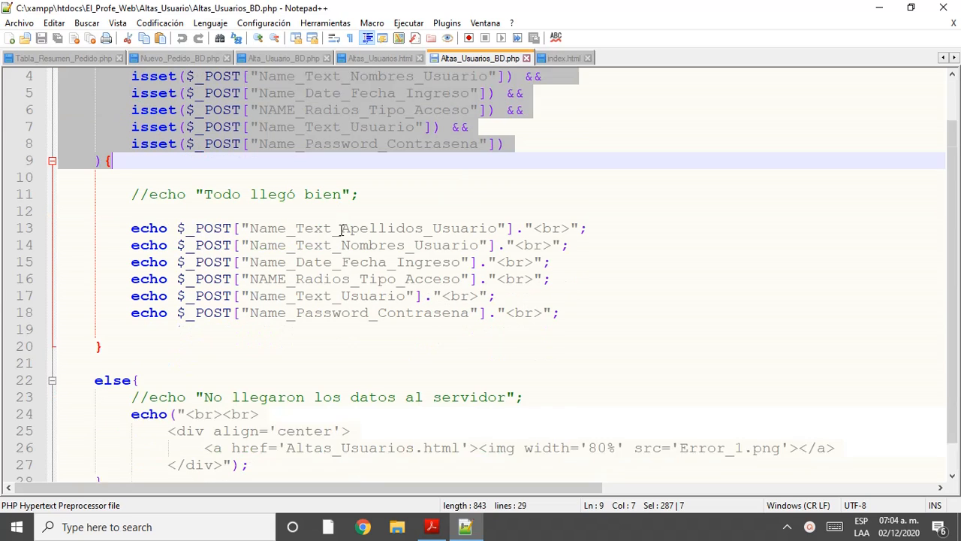
drag(130, 194, 566, 281)
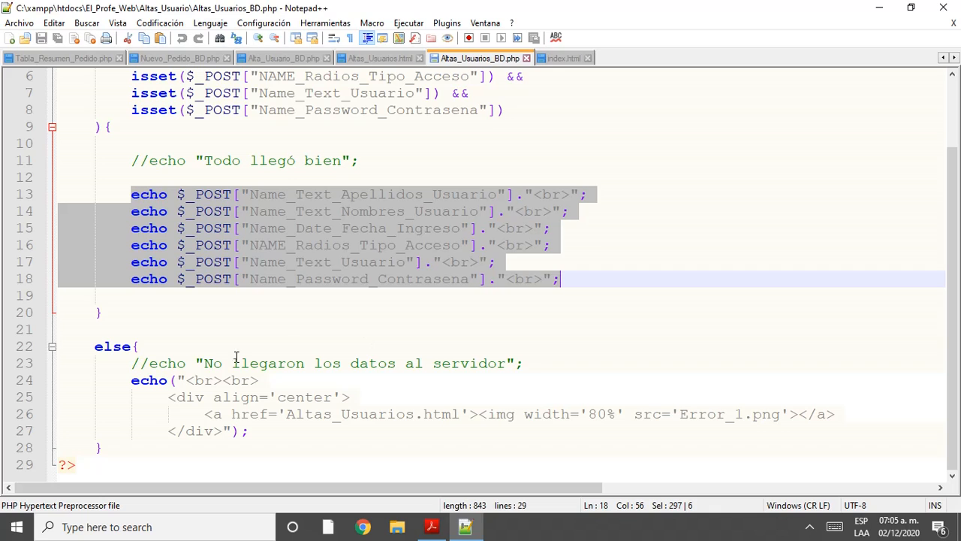
click(109, 351)
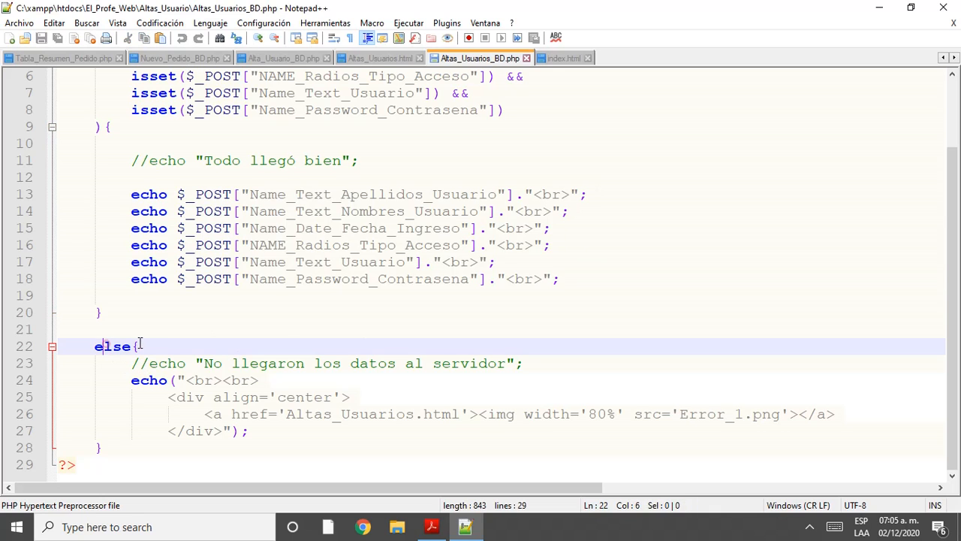
key(End)
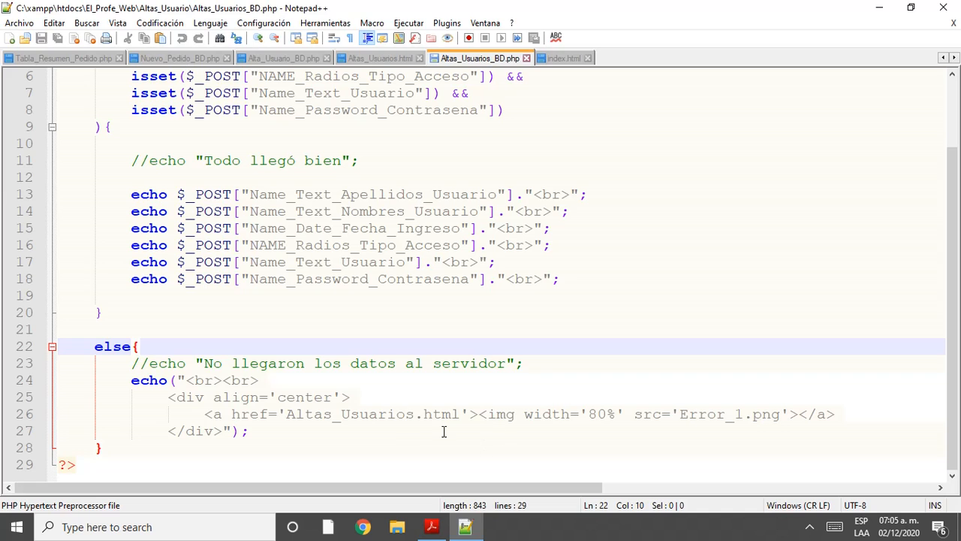
Step: Back in Acrobat, scroll through the Altas de usuarios form fields, then open Windows search
click(432, 526)
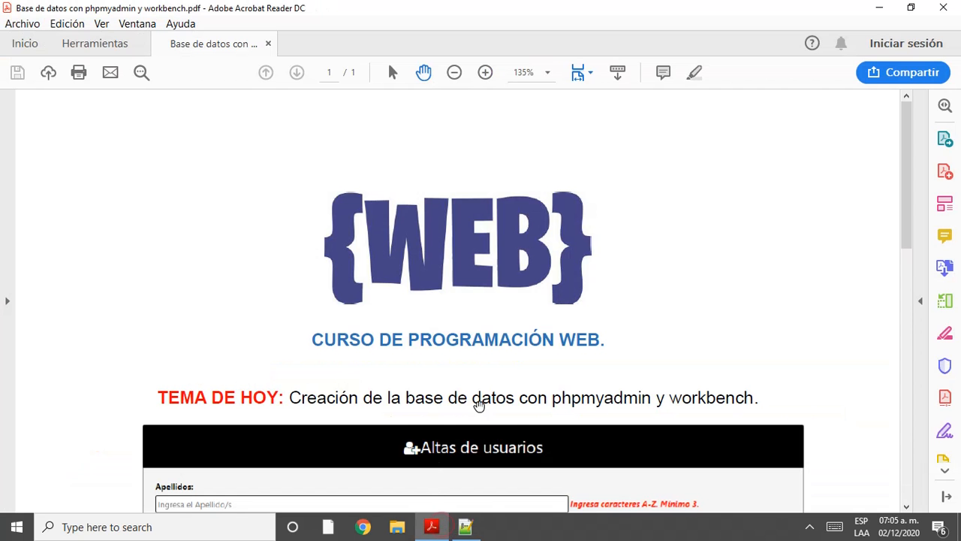
scroll(480, 405, down, 2)
scroll(480, 405, down, 1)
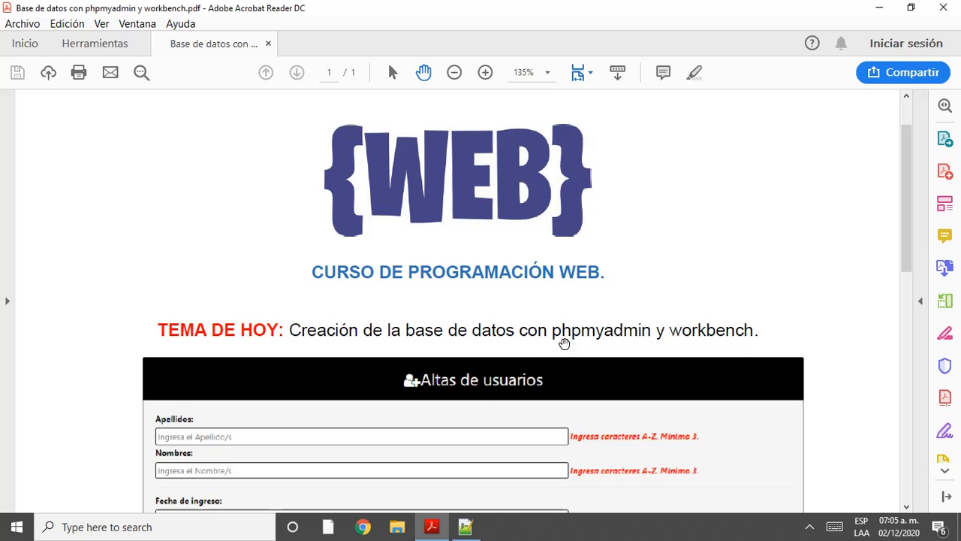
scroll(713, 347, down, 2)
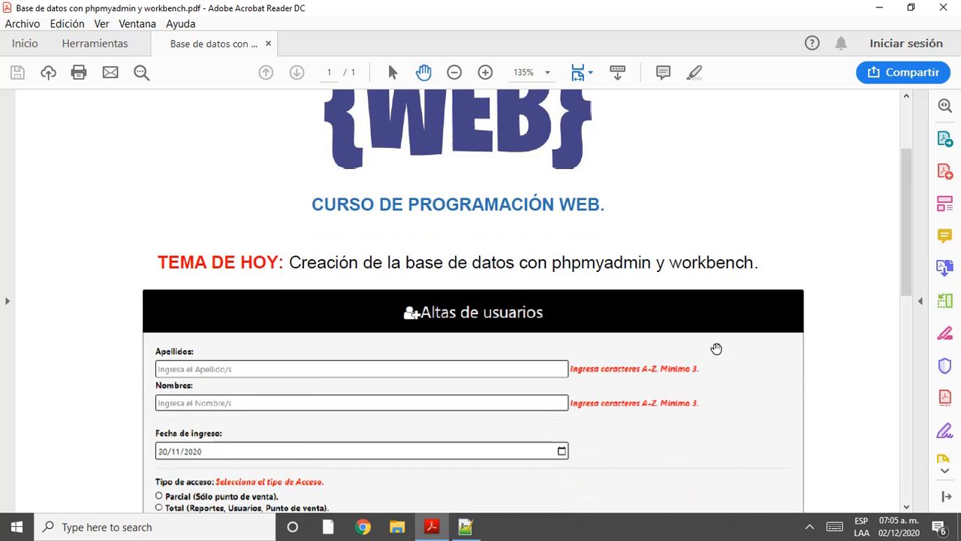
scroll(717, 348, down, 1)
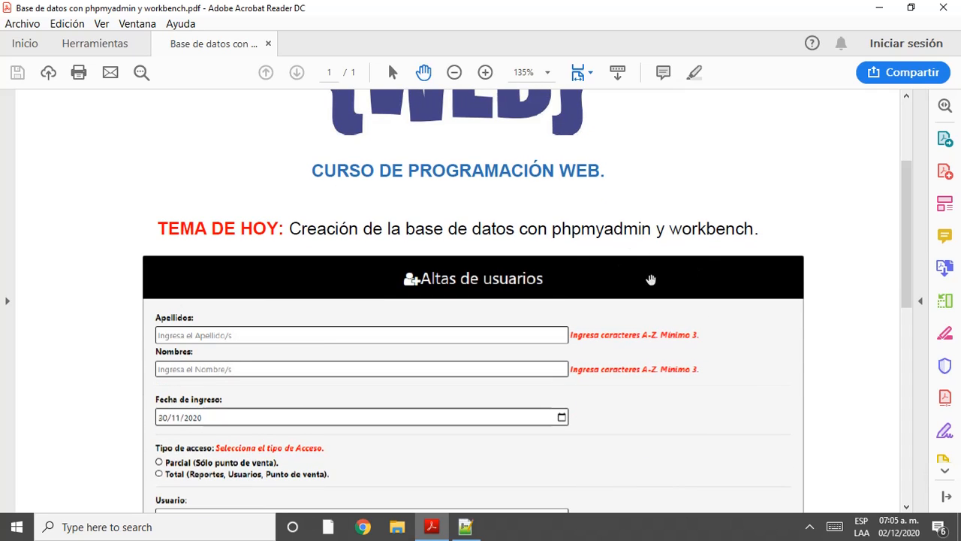
scroll(570, 277, down, 10)
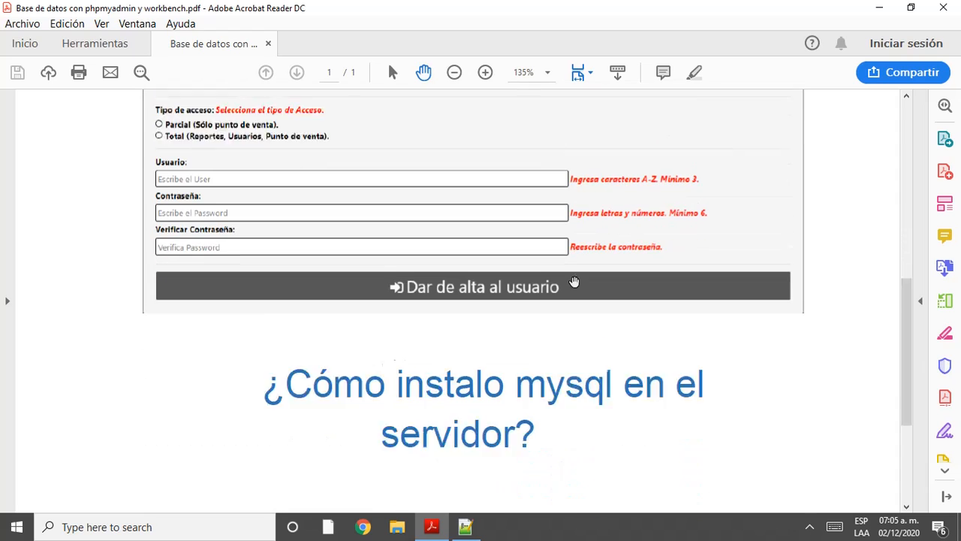
scroll(573, 282, down, 2)
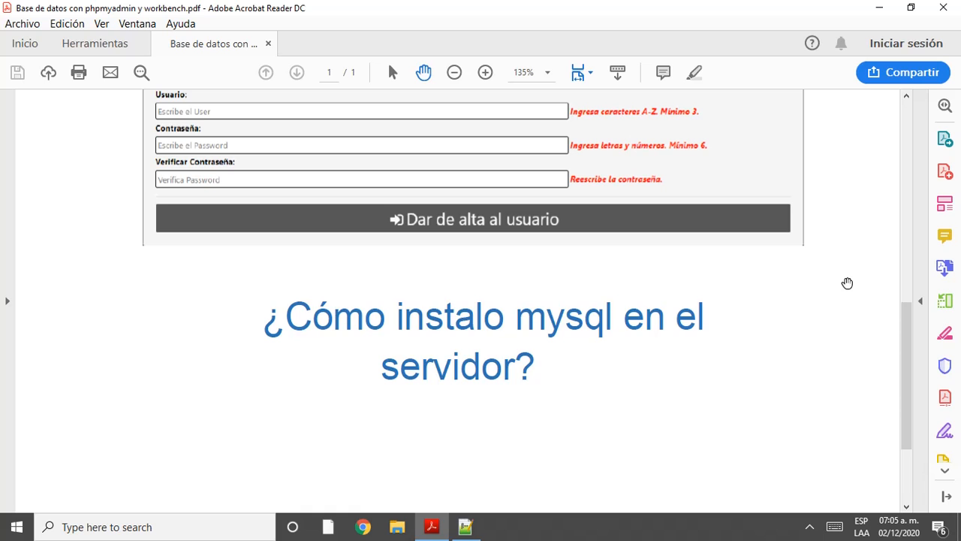
scroll(786, 302, up, 12)
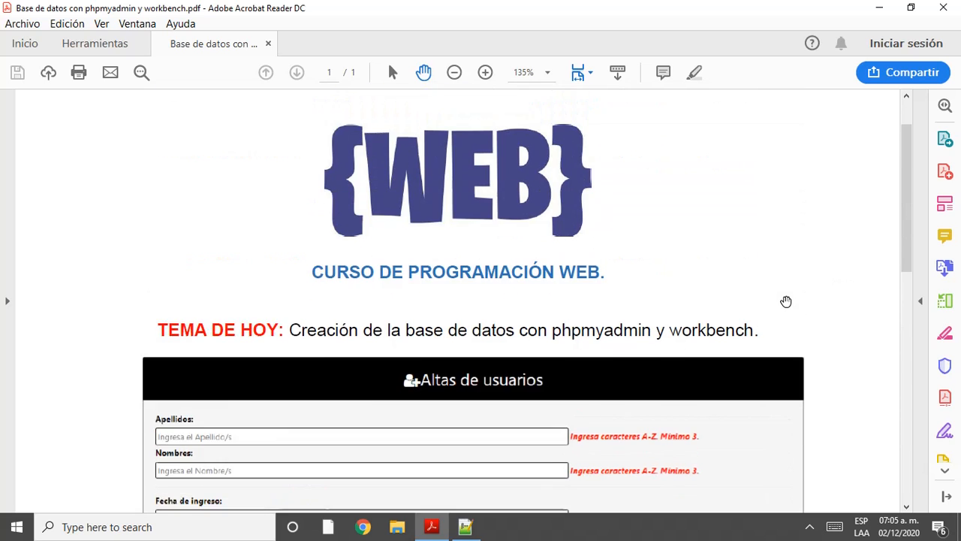
click(160, 527)
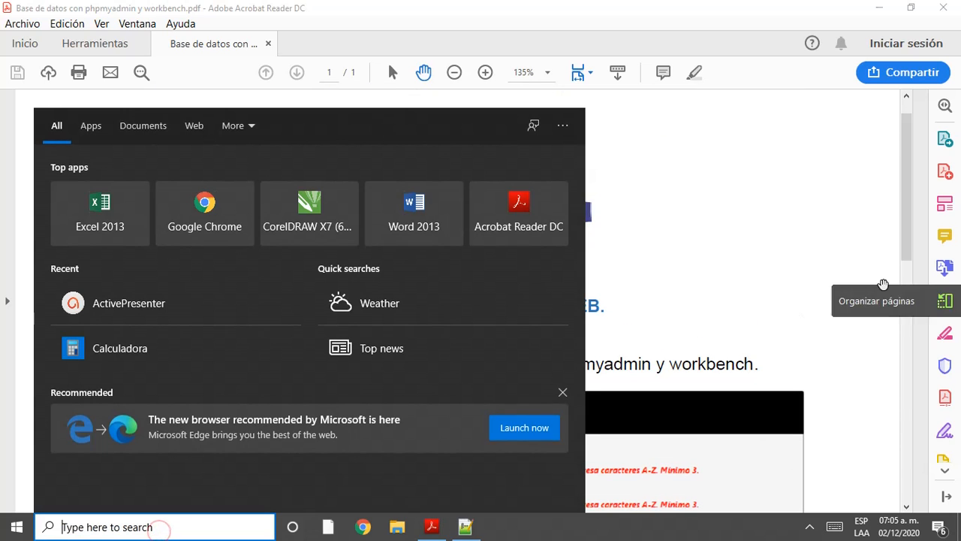
Step: Launch XAMPP Control Panel via a 'xam' search and start Apache and MySQL
text(xam)
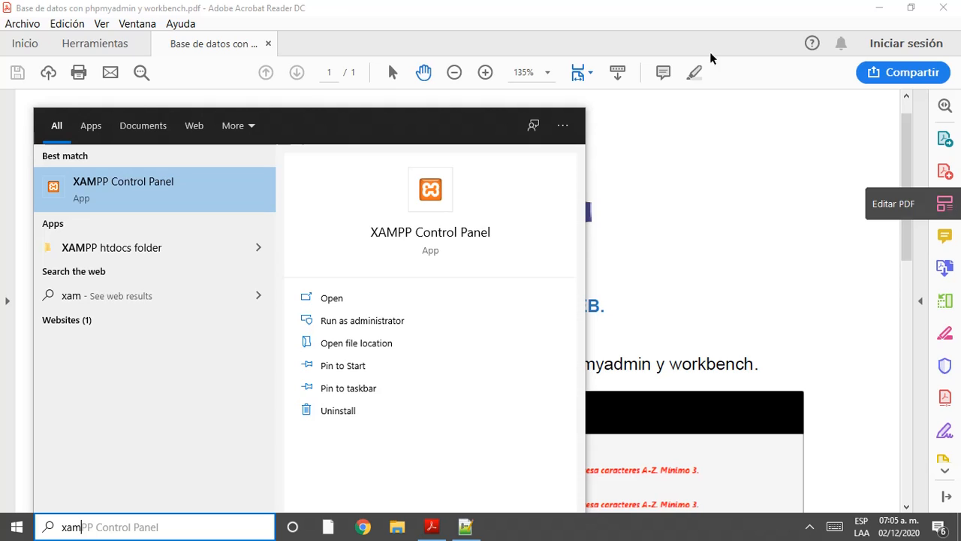
click(148, 199)
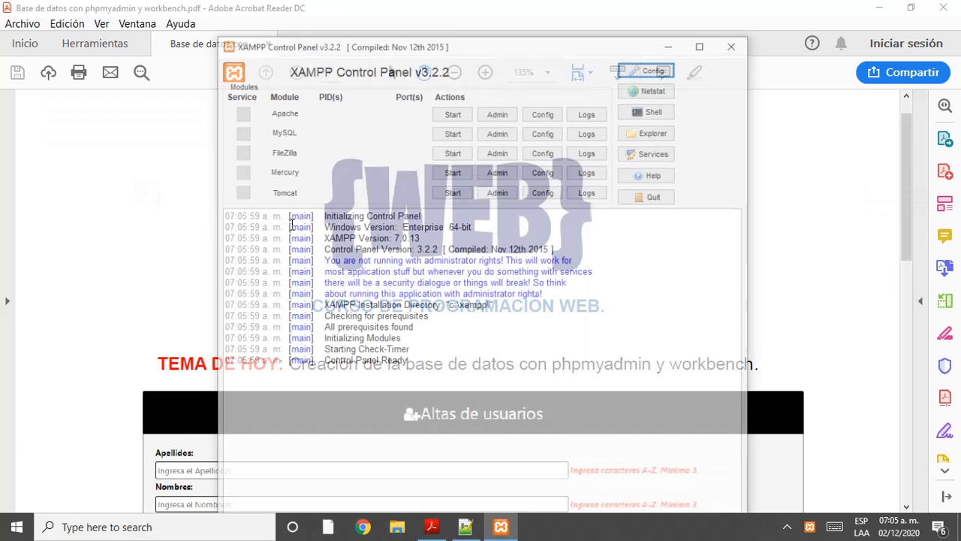
click(455, 114)
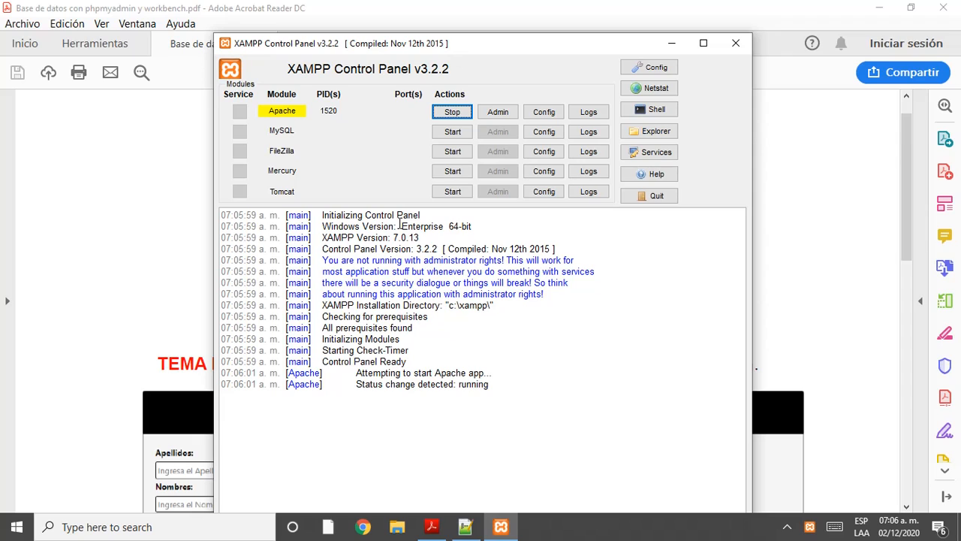
click(459, 133)
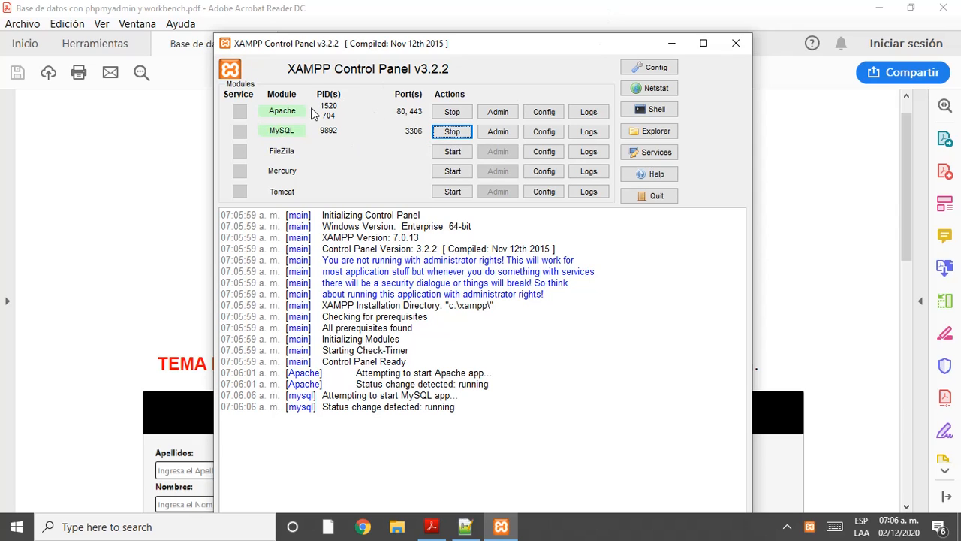
Step: Minimize XAMPP, look over the PDF's TEMA DE HOY line, and launch Google Chrome
click(671, 45)
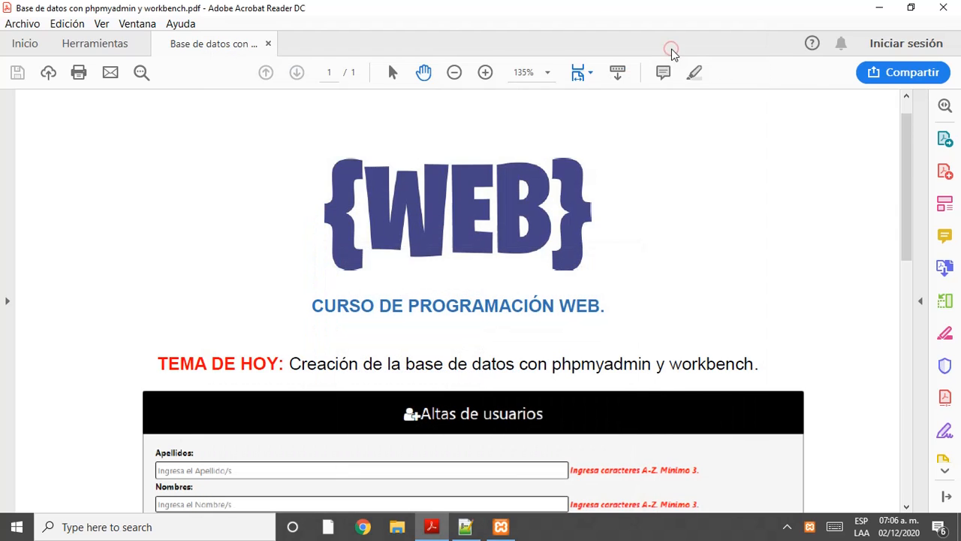
scroll(614, 228, down, 5)
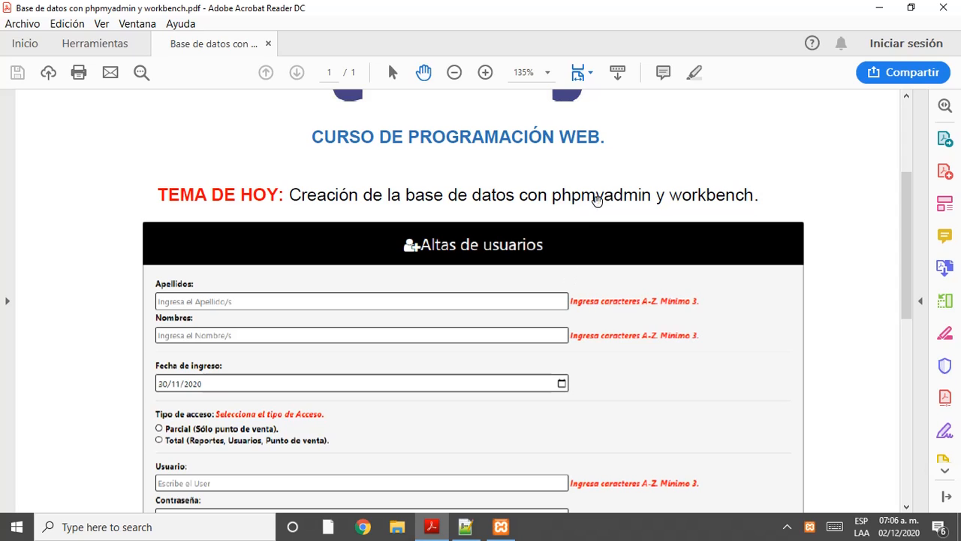
triple_click(598, 197)
click(624, 200)
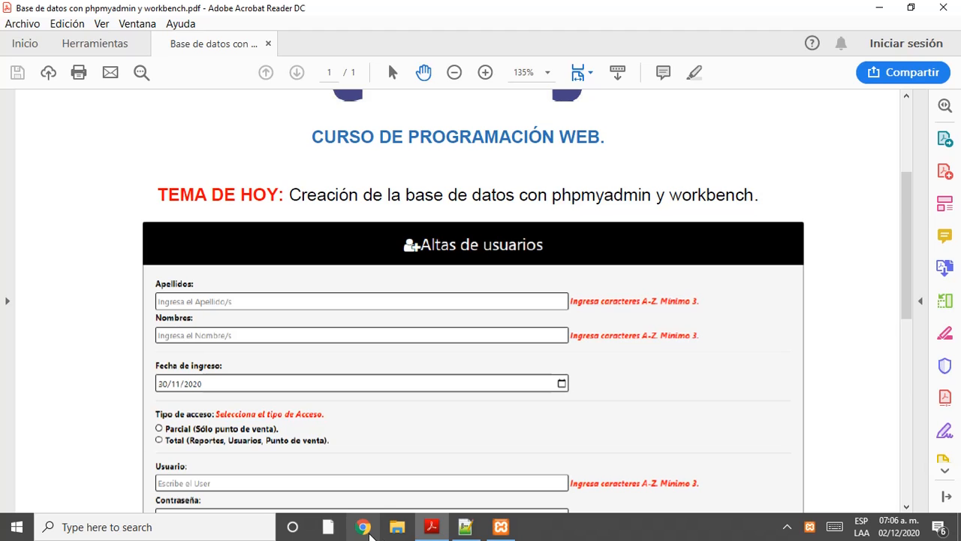
click(212, 536)
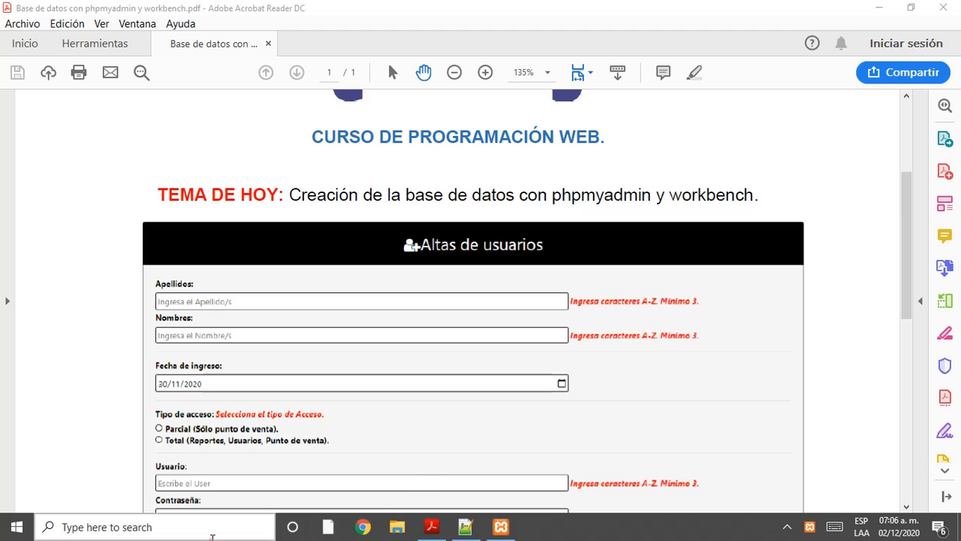
click(801, 444)
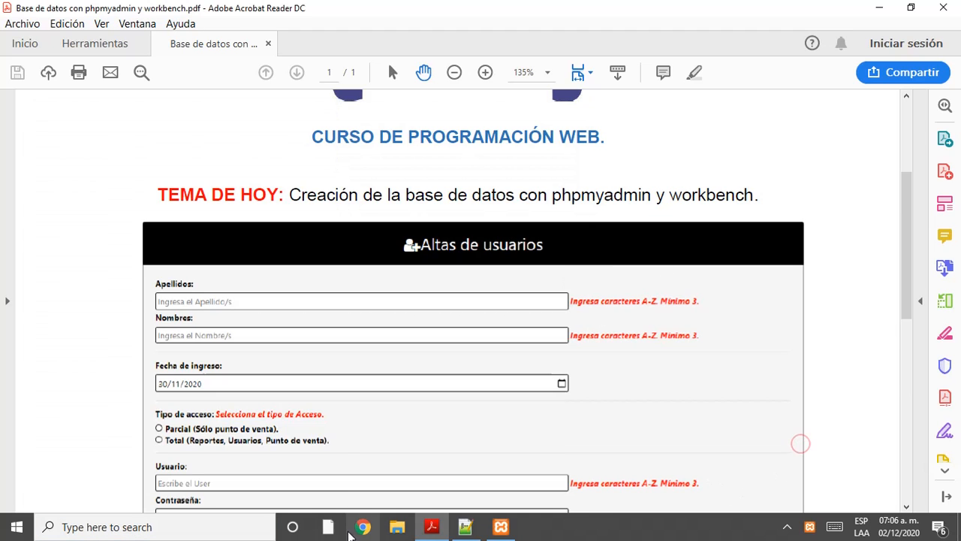
click(356, 530)
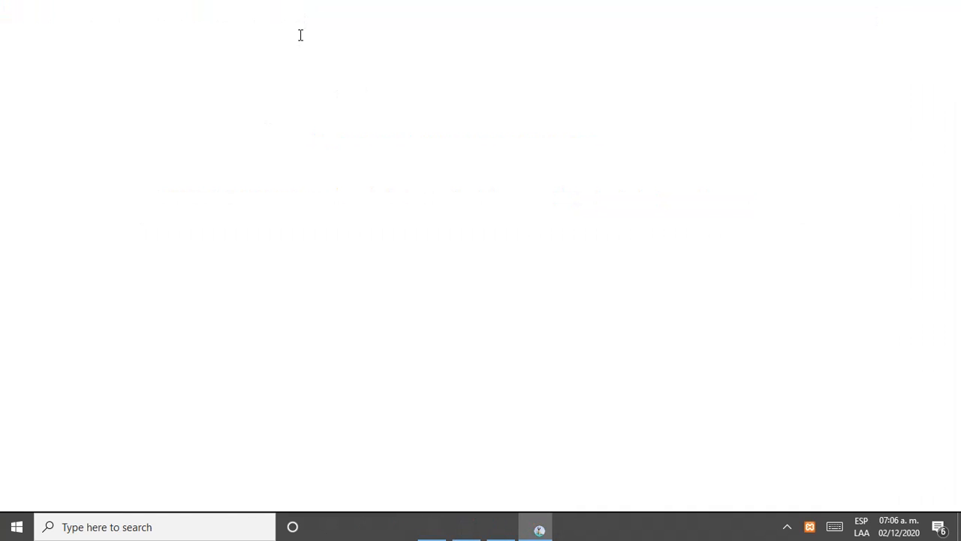
Step: Search Google for 'workbench' and open the MySQL Workbench product page on mysql.com
click(299, 43)
text(wor)
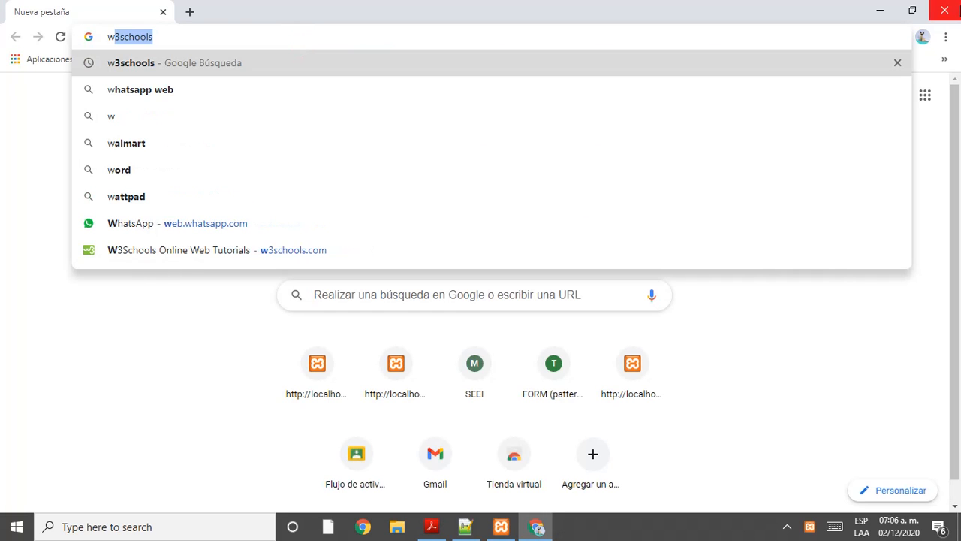
text(kb)
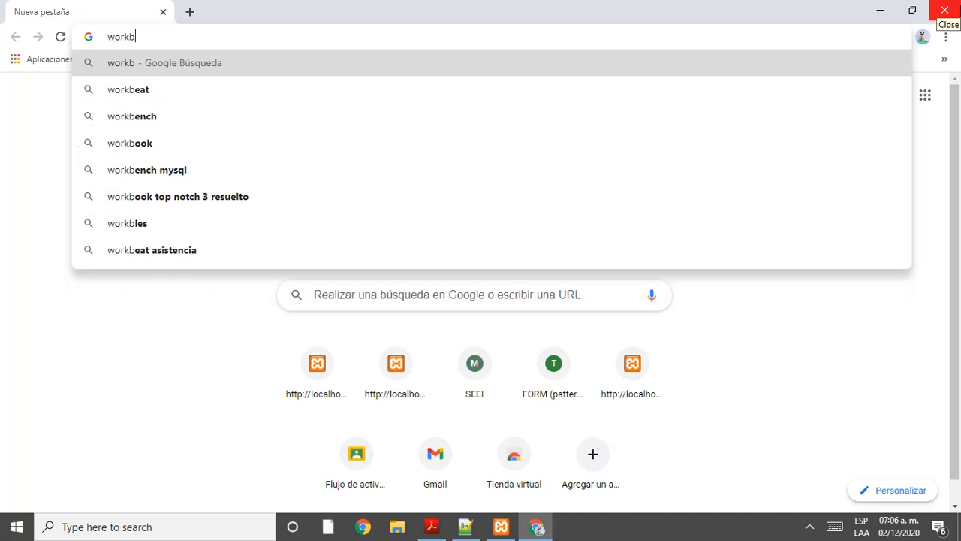
key(Down)
key(Down)
key(Return)
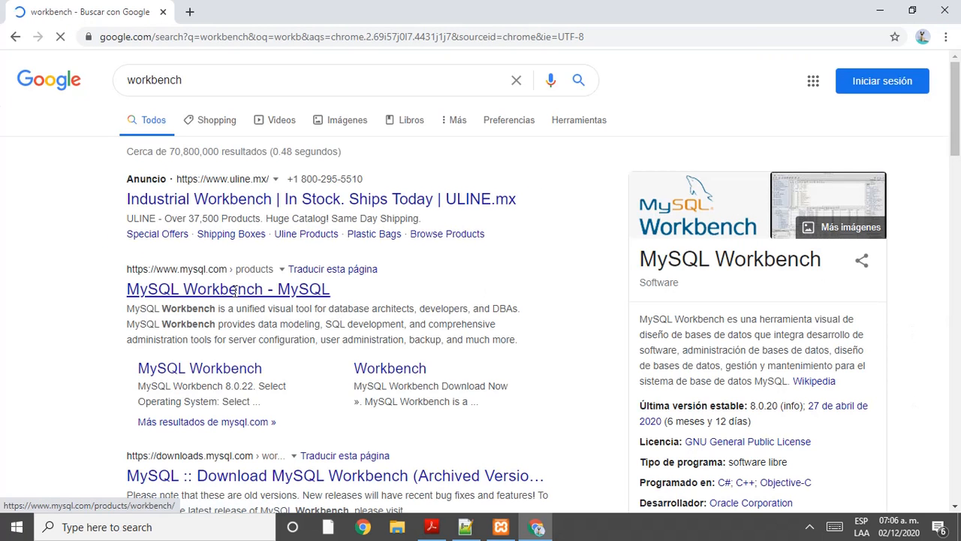
scroll(248, 222, down, 1)
click(242, 225)
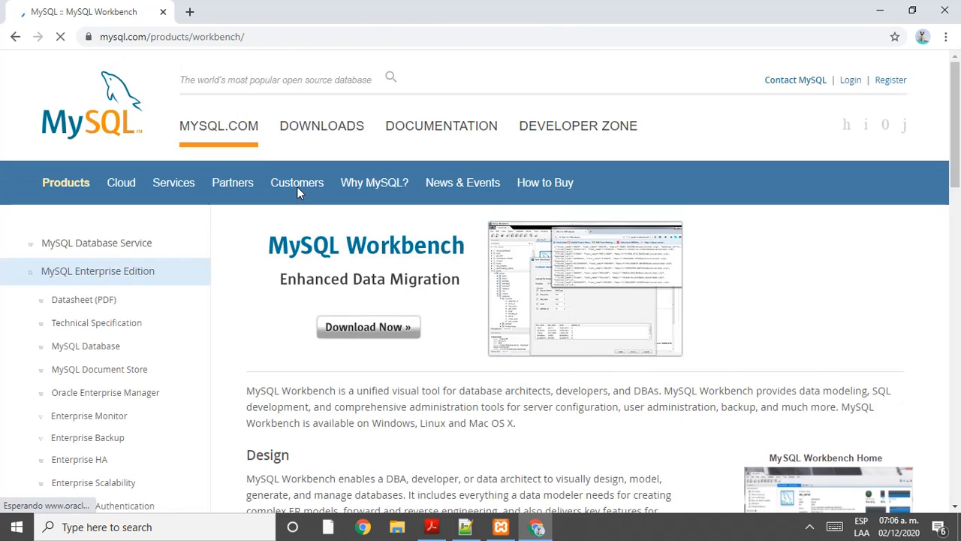
Step: Scroll through the MySQL Workbench product page, then close Chrome
scroll(376, 240, down, 2)
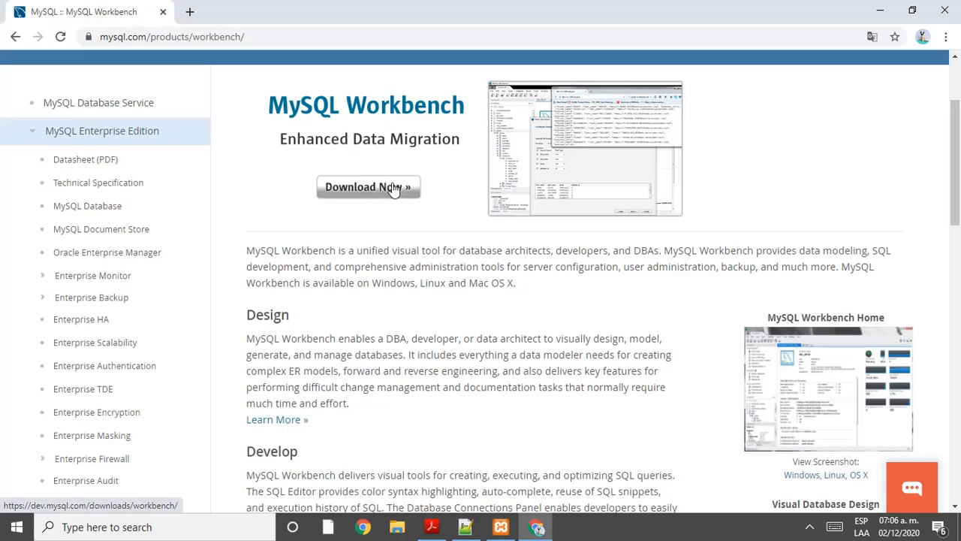
scroll(684, 150, down, 5)
scroll(680, 159, up, 5)
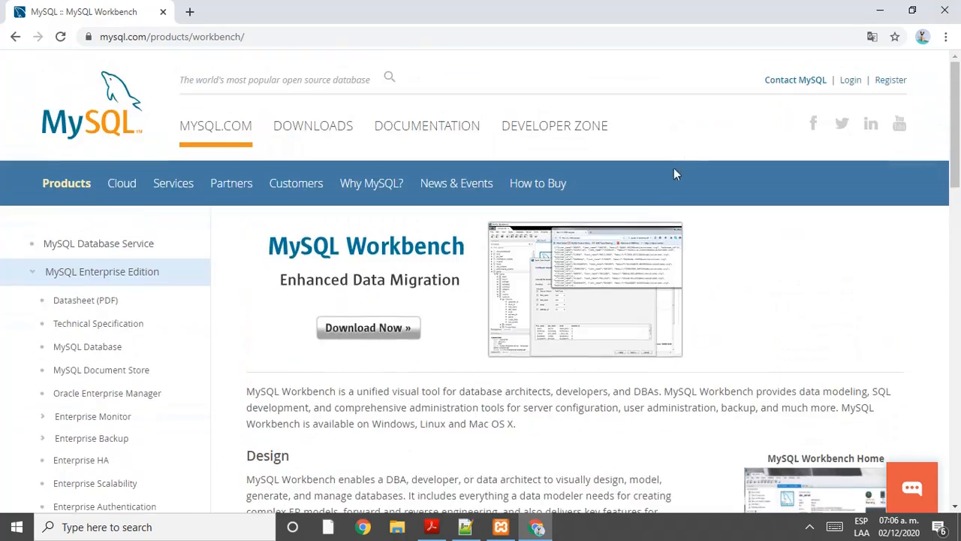
scroll(253, 374, down, 6)
scroll(250, 366, up, 6)
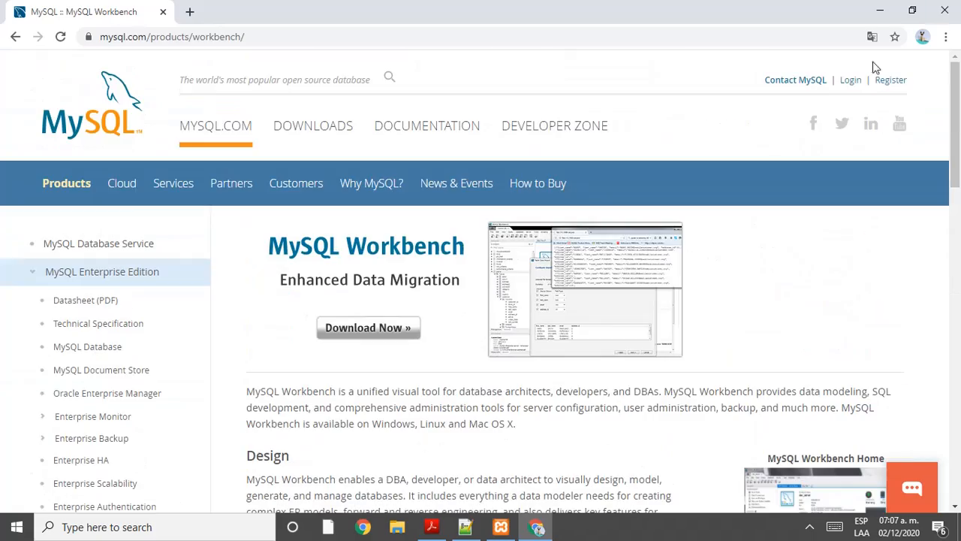
click(945, 9)
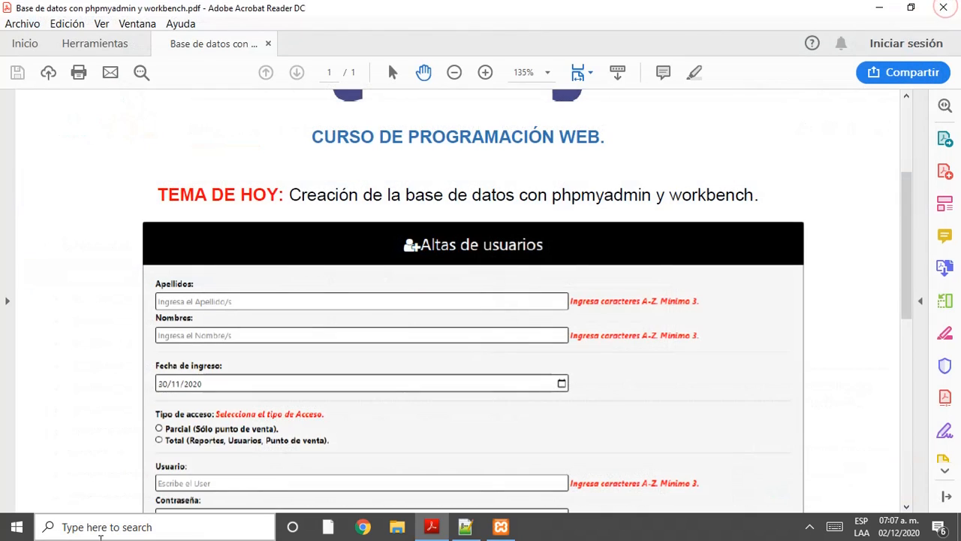
Step: Launch MySQL Workbench from a Windows search for 'work'
key(super)
text(work)
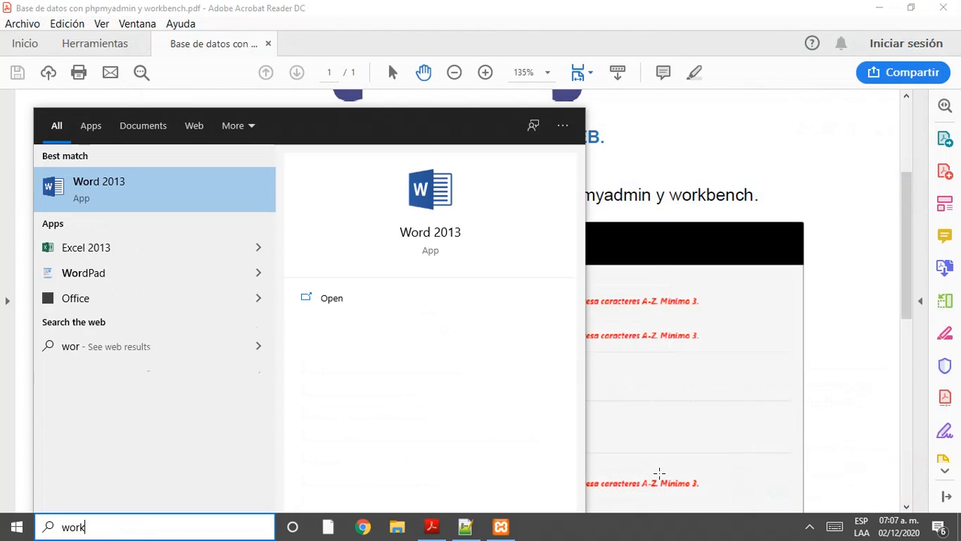
click(178, 230)
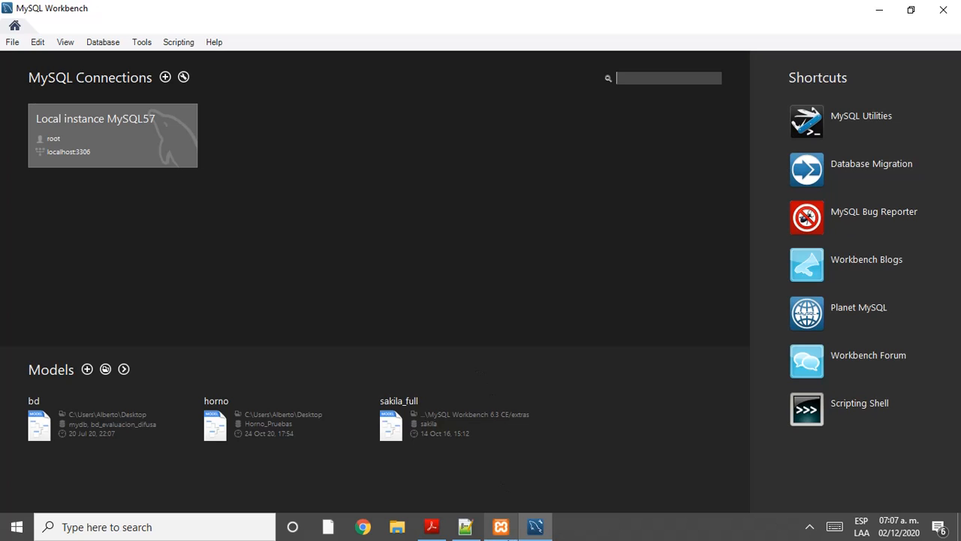
Step: Bring up XAMPP Control Panel to confirm Apache and MySQL are running, then close it
mouse_move(501, 527)
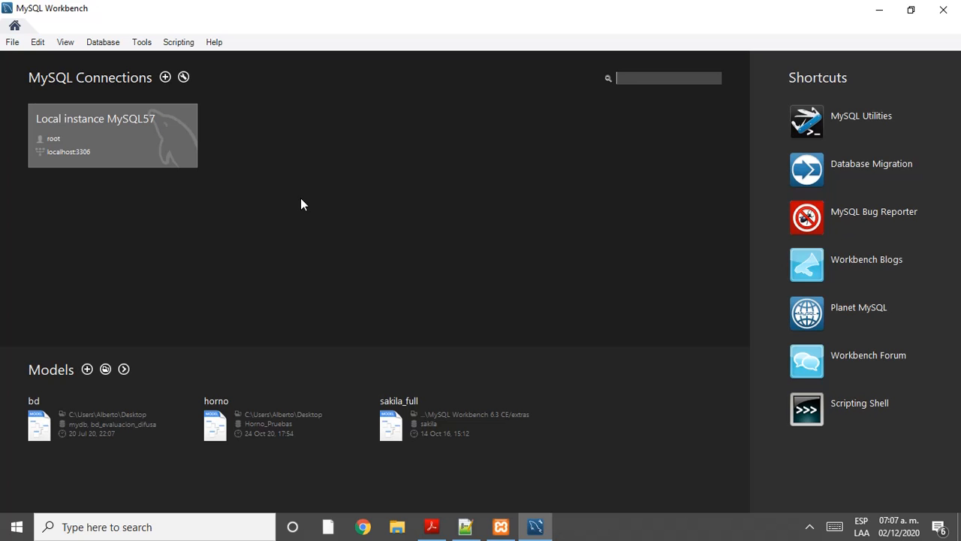
click(504, 532)
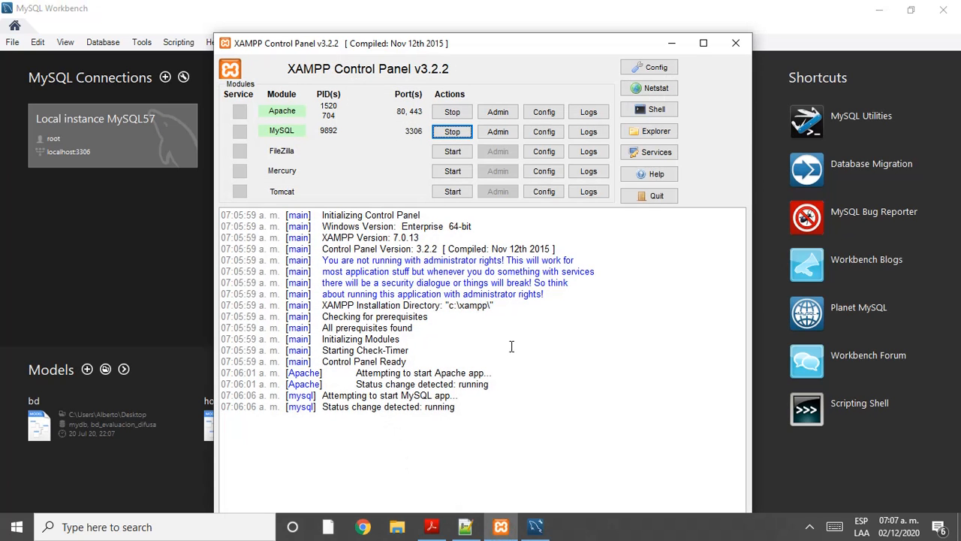
click(740, 46)
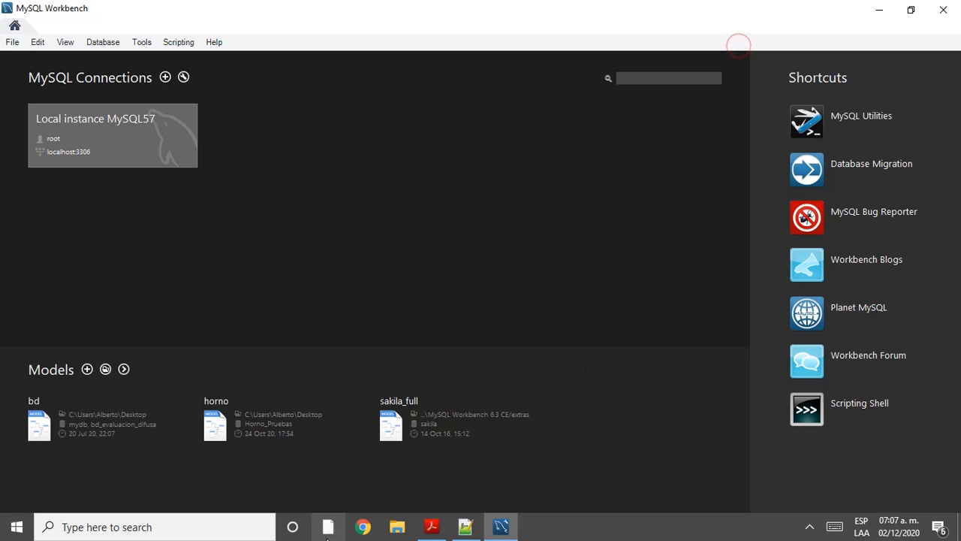
Step: In a new Chrome window, load localhost/el_profe_web/Altas_Usuario/Altas_Usuarios.html, then select its path for replacement
click(364, 528)
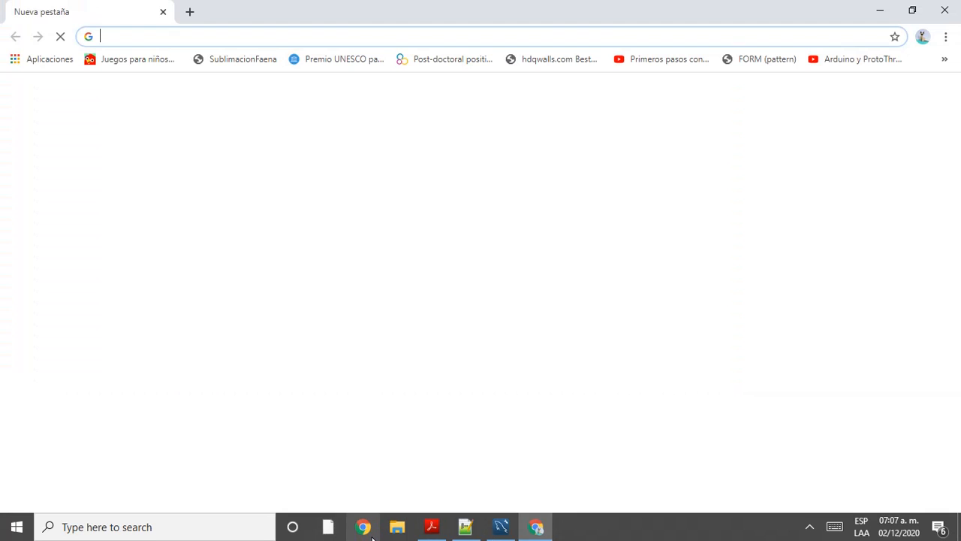
text(localhost/el_profe_web/Altas_Usuario/Altas_Usuarios.html)
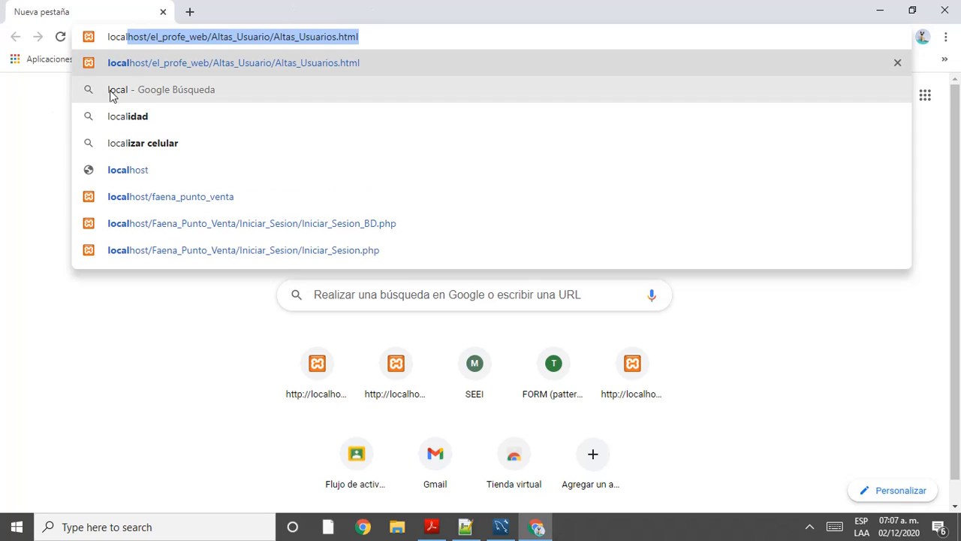
click(150, 39)
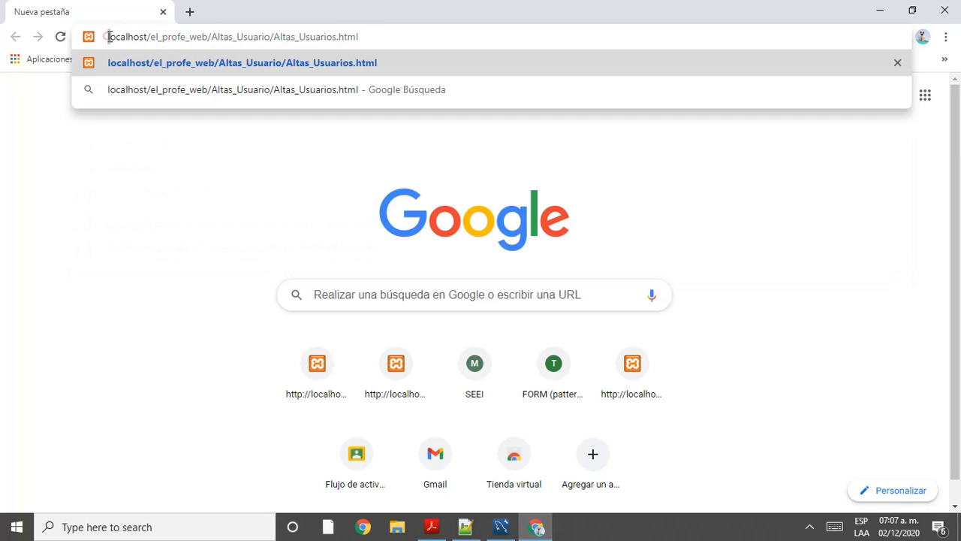
drag(107, 36, 205, 36)
click(214, 38)
drag(300, 50, 367, 43)
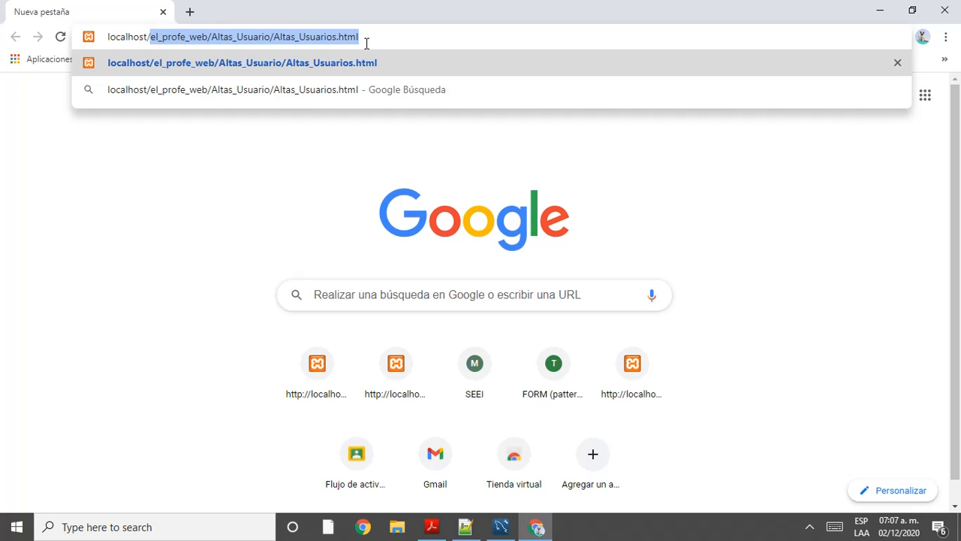
key(Return)
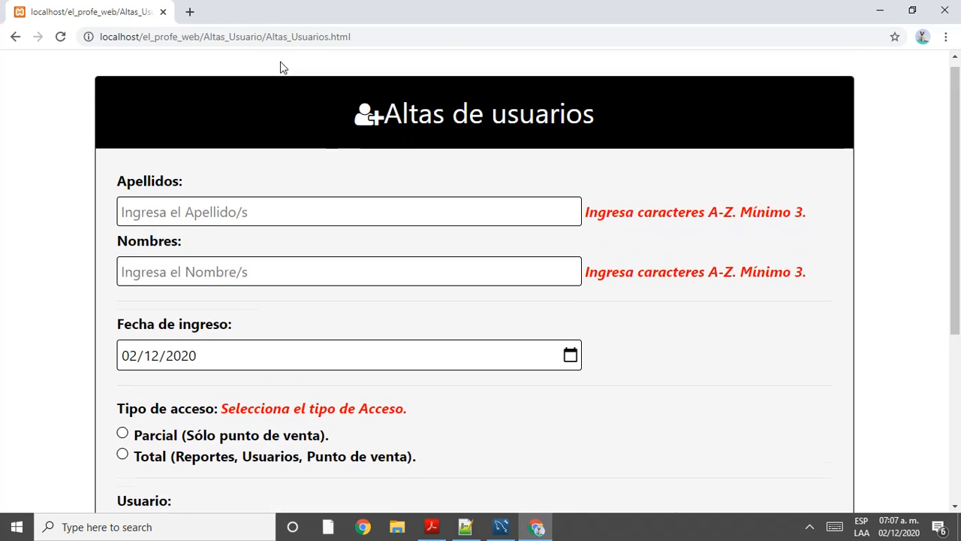
click(144, 37)
drag(144, 38, 395, 30)
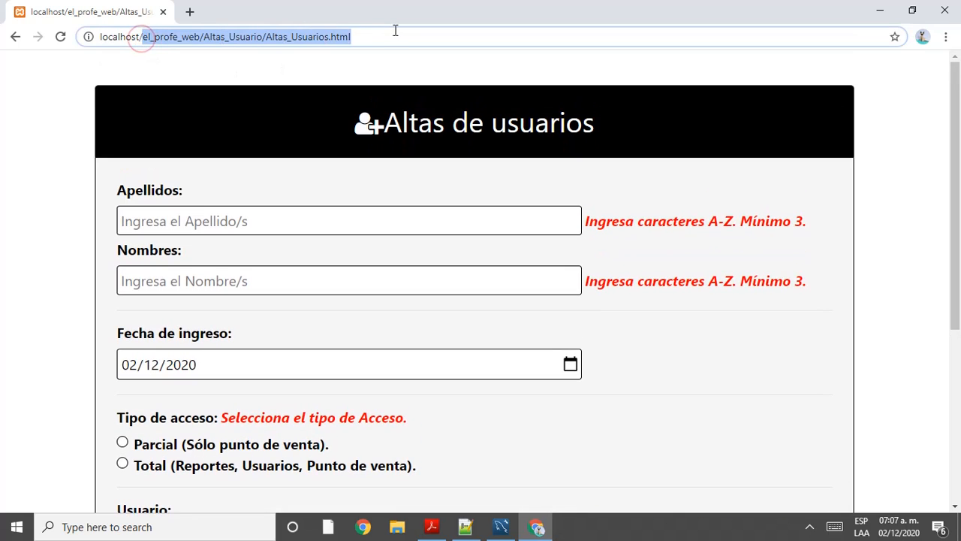
Step: Trim the address to localhost, load the XAMPP dashboard, and open phpMyAdmin
text(}})
key(BackSpace)
key(BackSpace)
key(BackSpace)
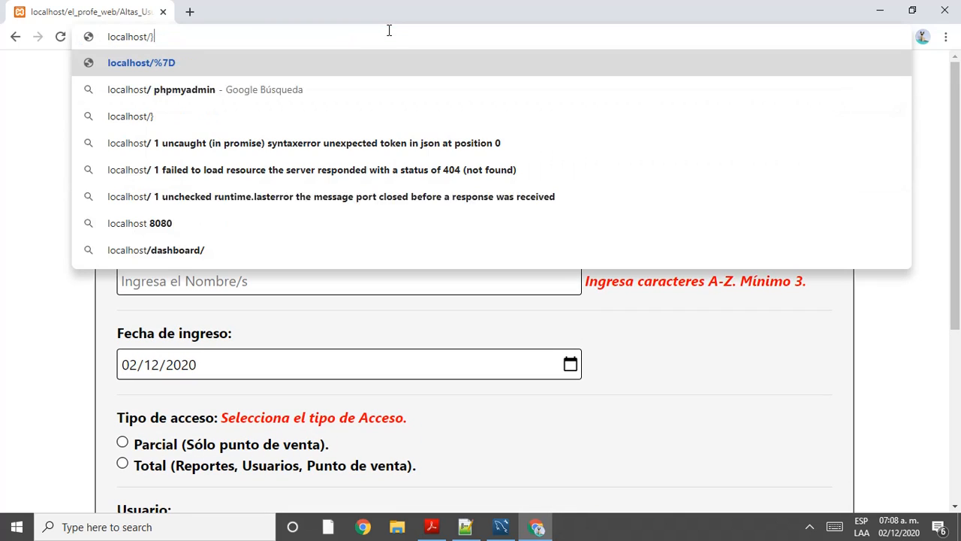
key(Return)
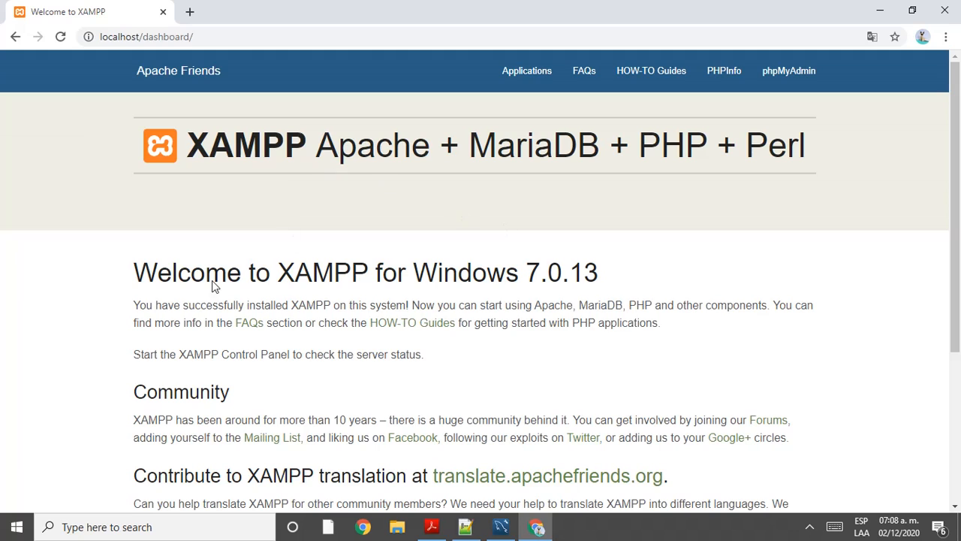
click(781, 75)
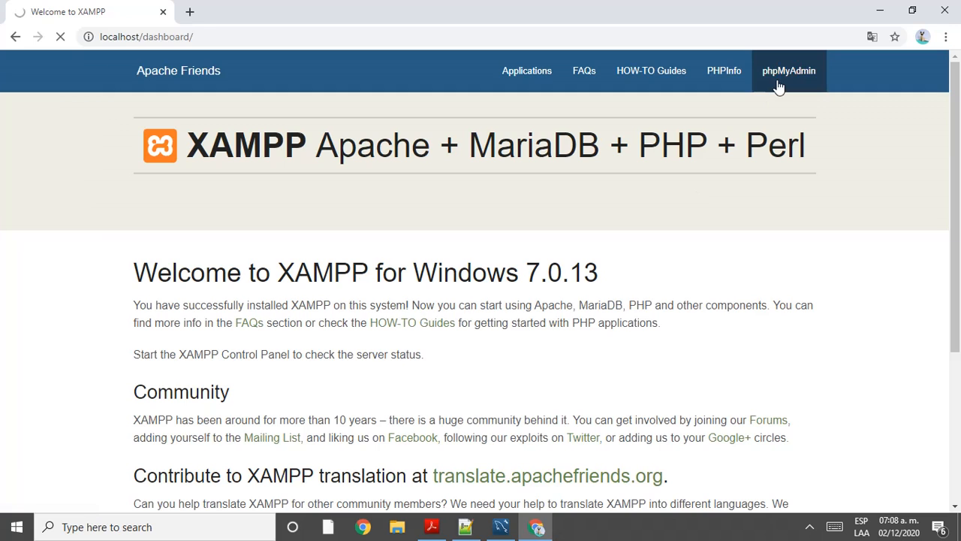
scroll(781, 105, down, 3)
scroll(781, 106, up, 3)
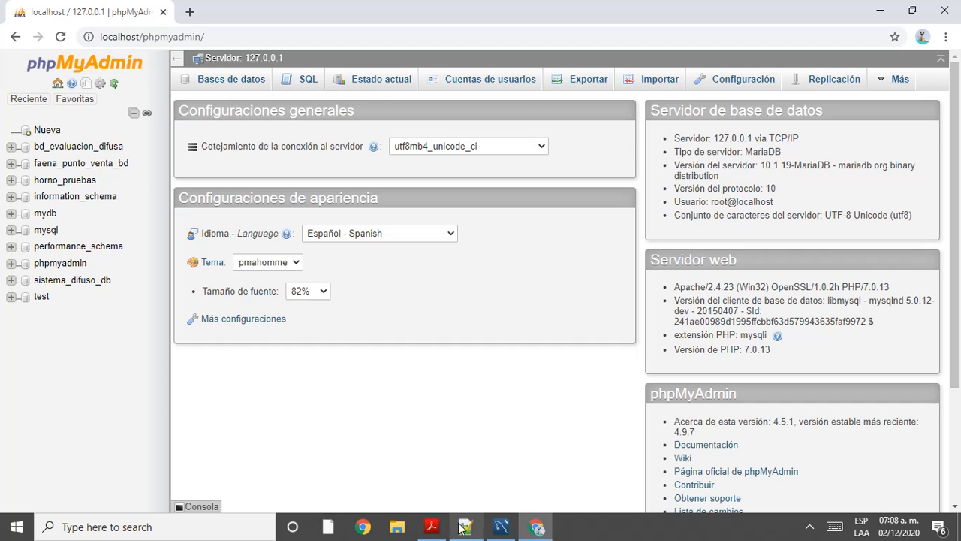
Step: Return to the phpMyAdmin browser and load the Altas de usuarios form in a new tab
click(501, 528)
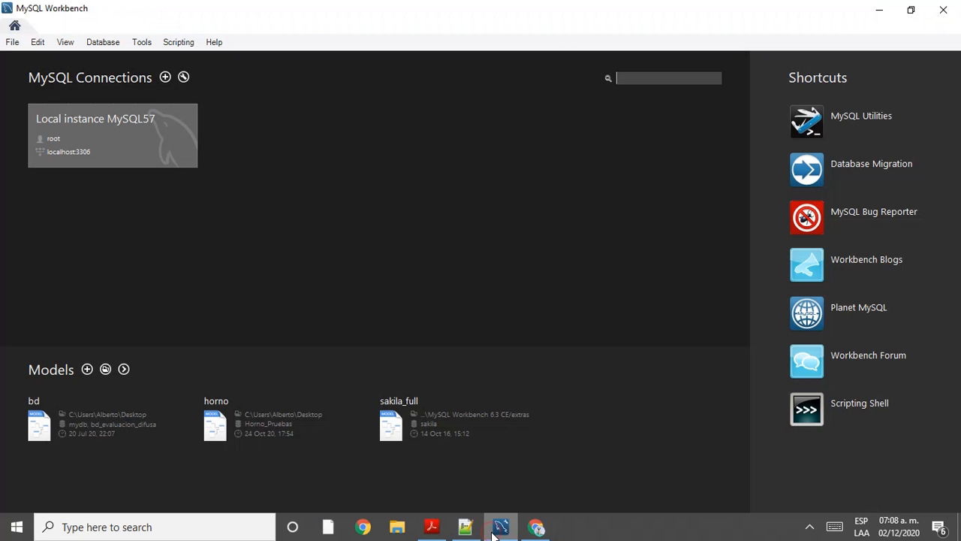
click(466, 527)
click(537, 528)
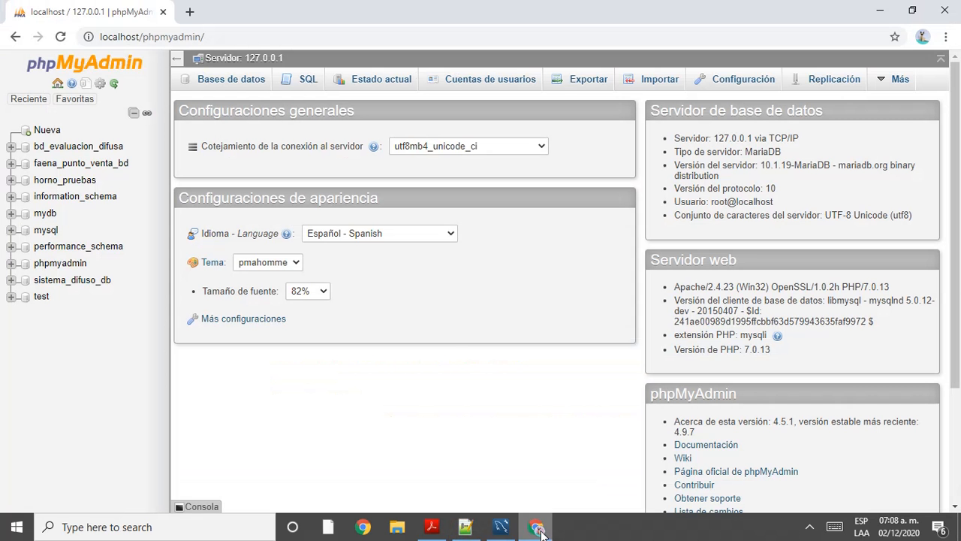
click(188, 12)
text(lo)
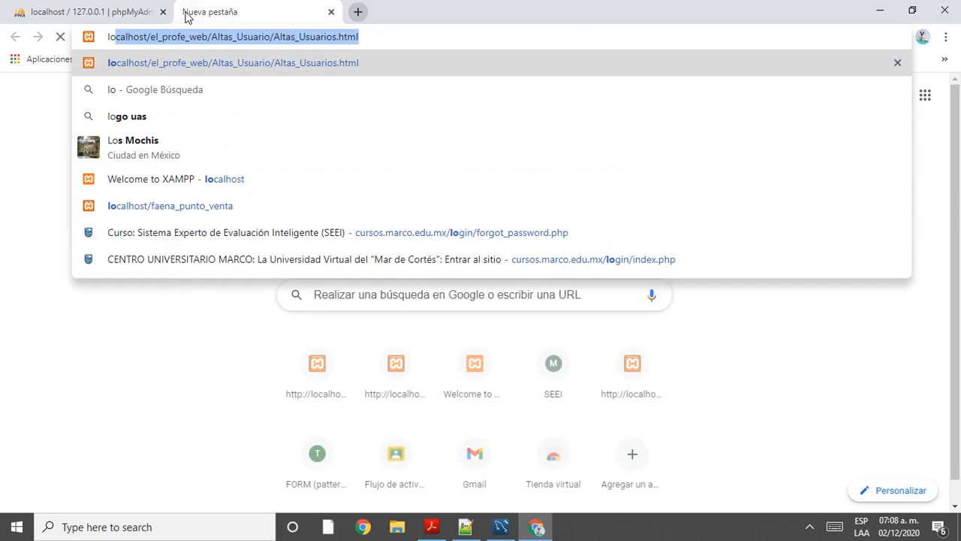
key(Return)
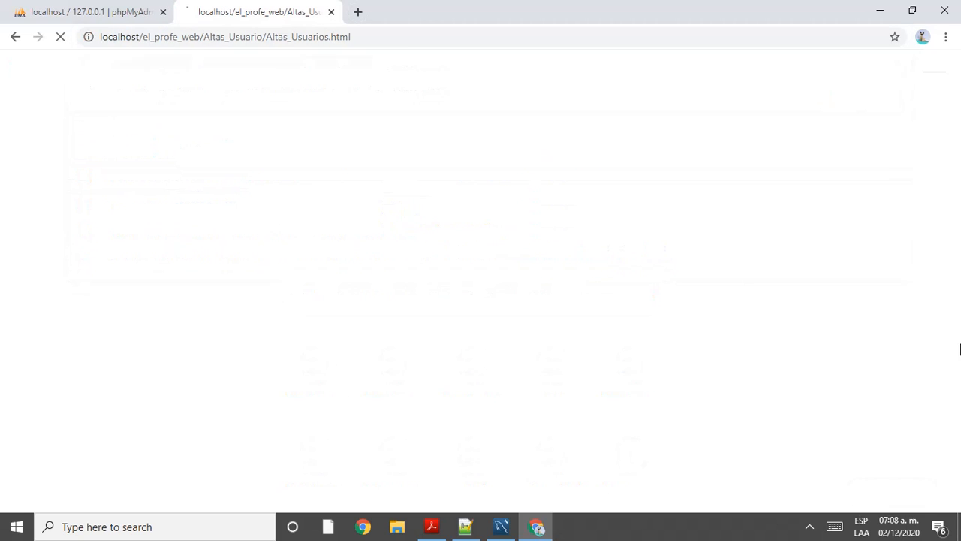
Step: Scroll through the form's fields from Apellidos to the password confirmation and submit button
scroll(695, 414, down, 4)
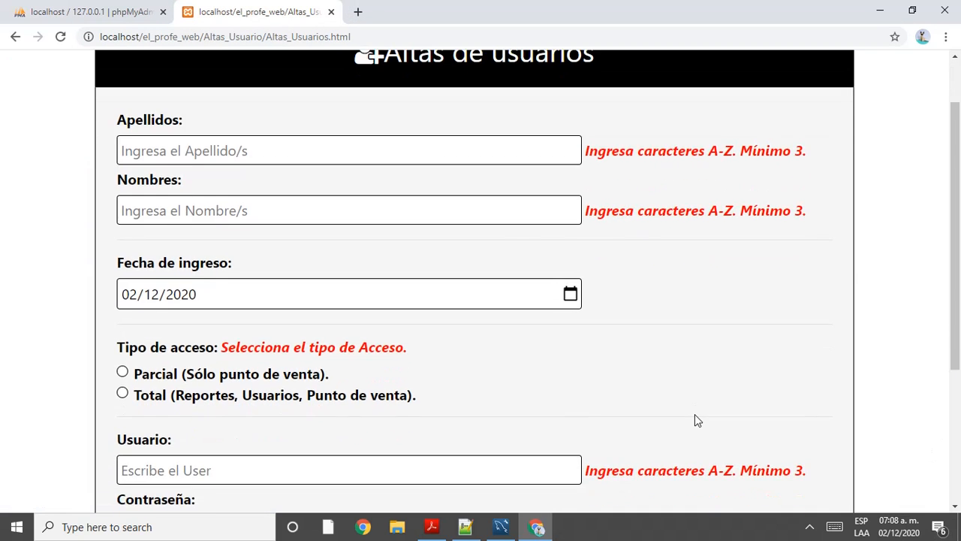
scroll(692, 411, up, 4)
scroll(399, 257, down, 2)
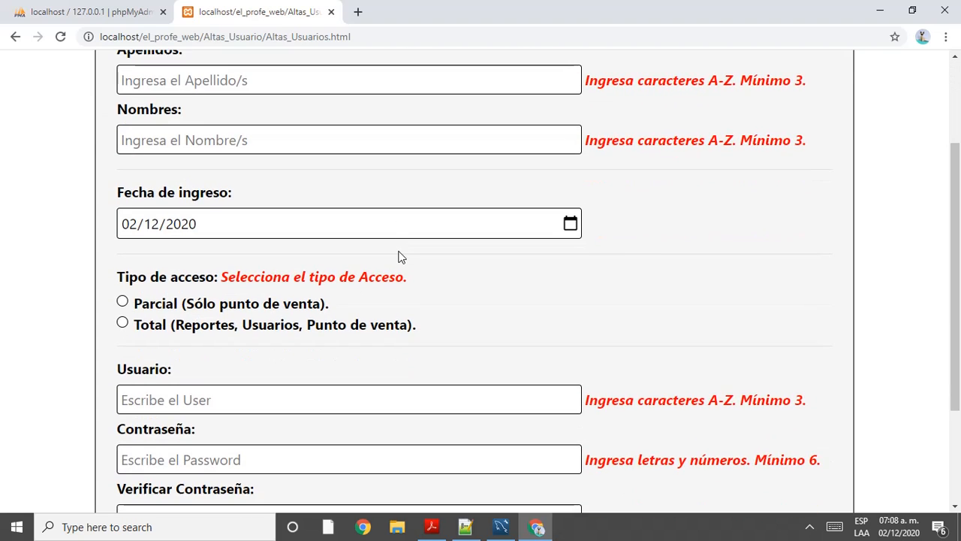
scroll(398, 256, down, 2)
scroll(398, 256, up, 4)
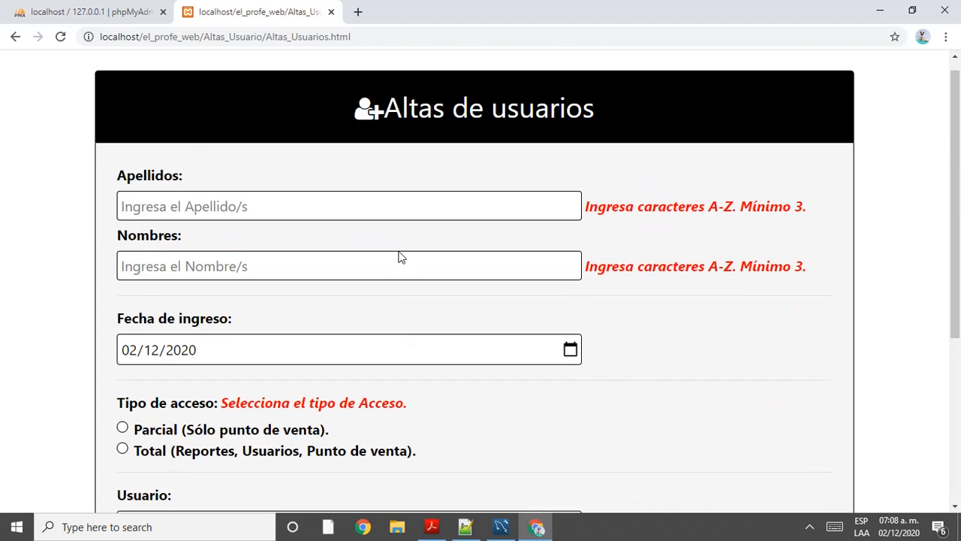
scroll(400, 257, down, 1)
scroll(400, 258, down, 1)
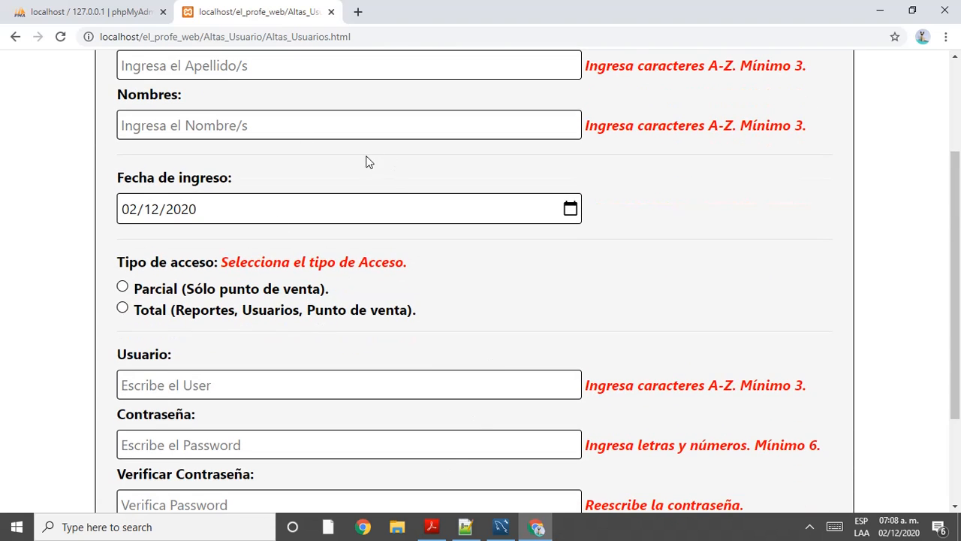
scroll(346, 162, up, 2)
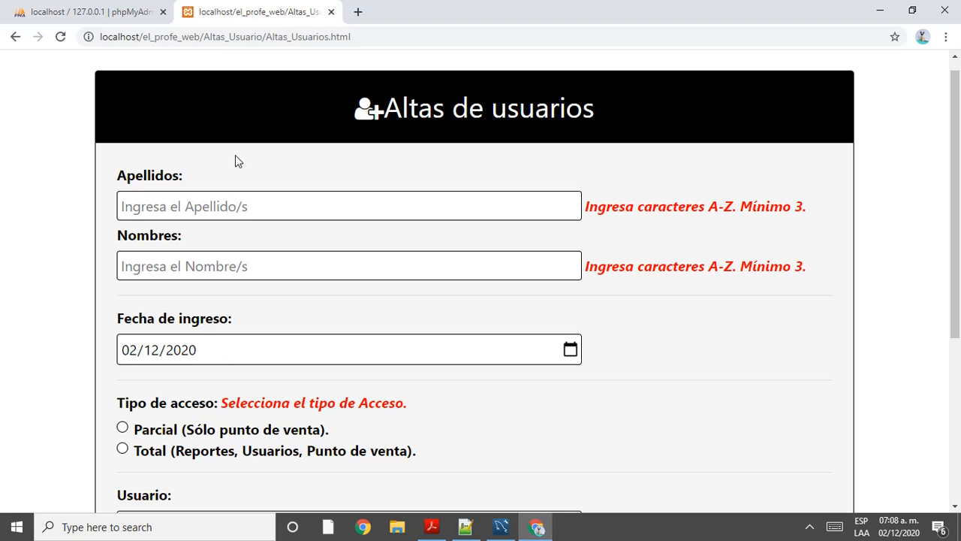
scroll(243, 171, down, 4)
scroll(446, 268, up, 4)
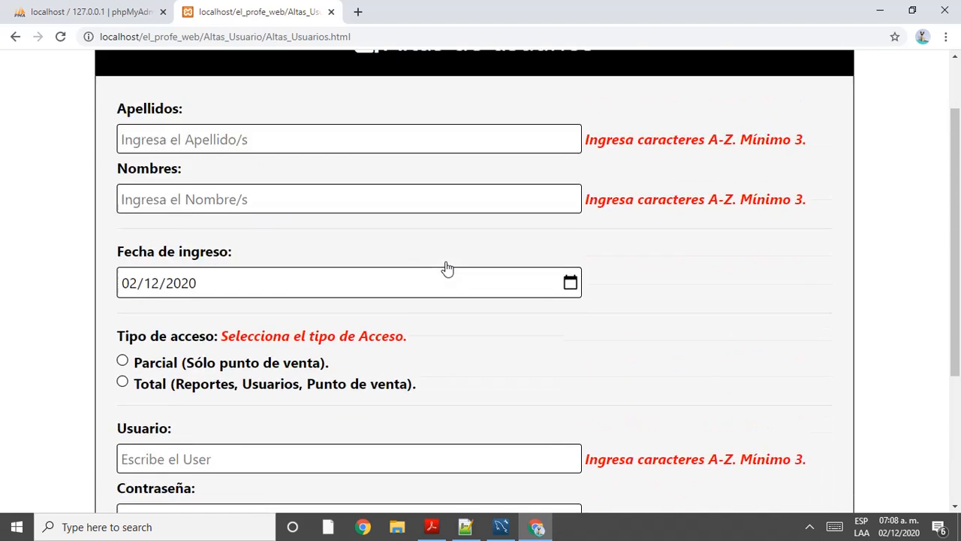
scroll(431, 239, down, 4)
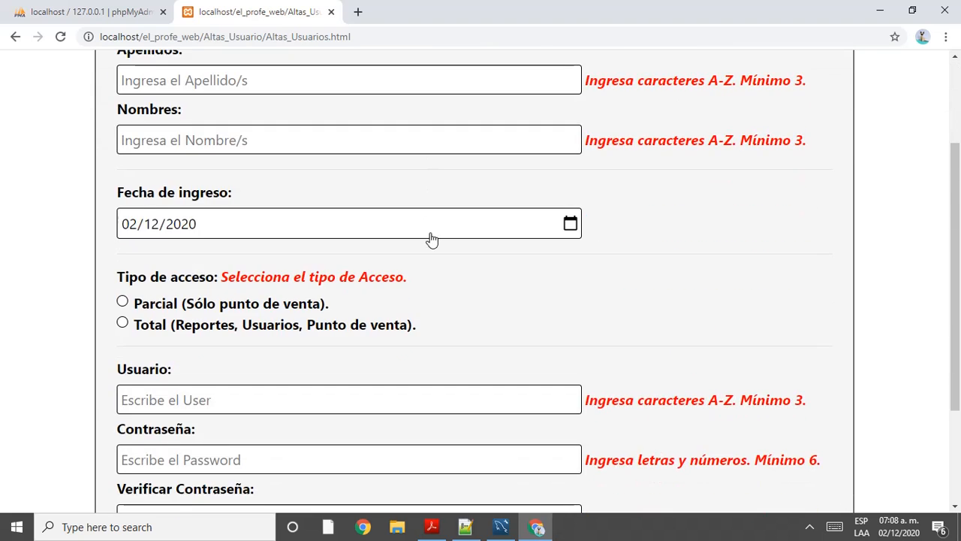
scroll(436, 251, up, 4)
scroll(242, 221, down, 1)
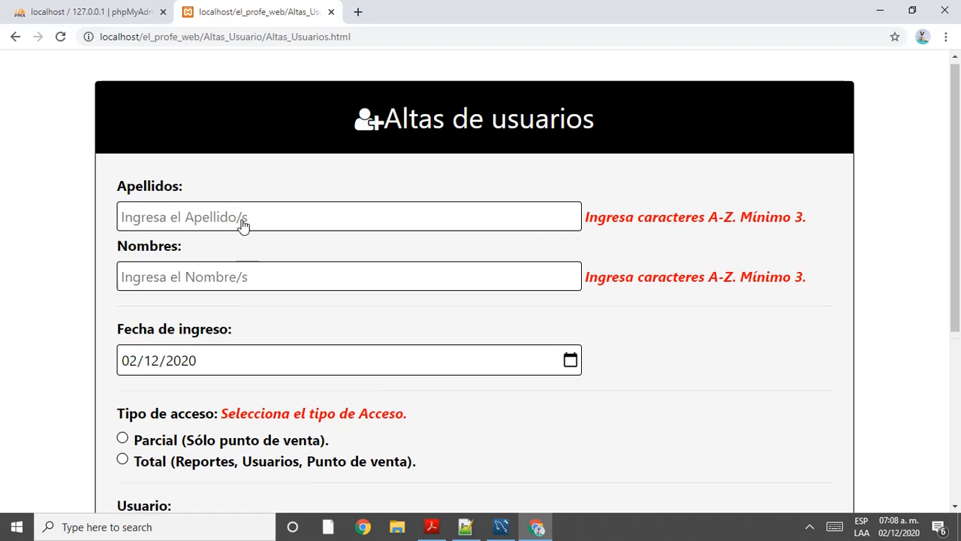
scroll(257, 418, down, 3)
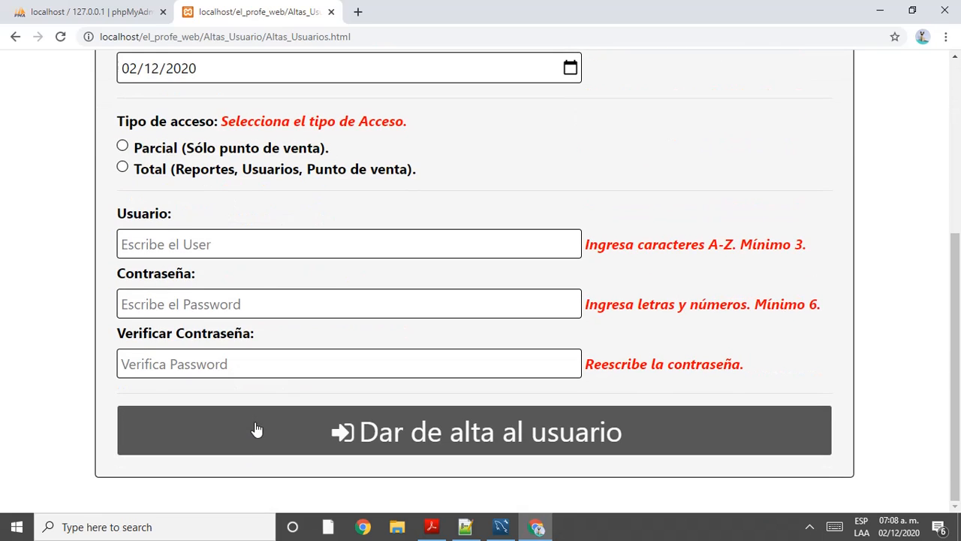
scroll(258, 424, up, 4)
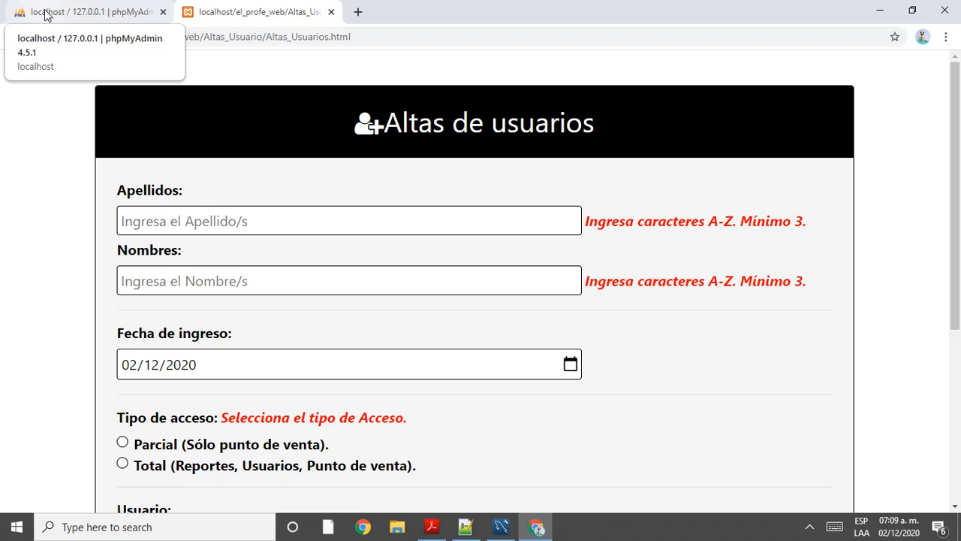
Step: On the phpMyAdmin tab, open Nueva and focus the database name field, checking the Cotejamiento list
click(100, 6)
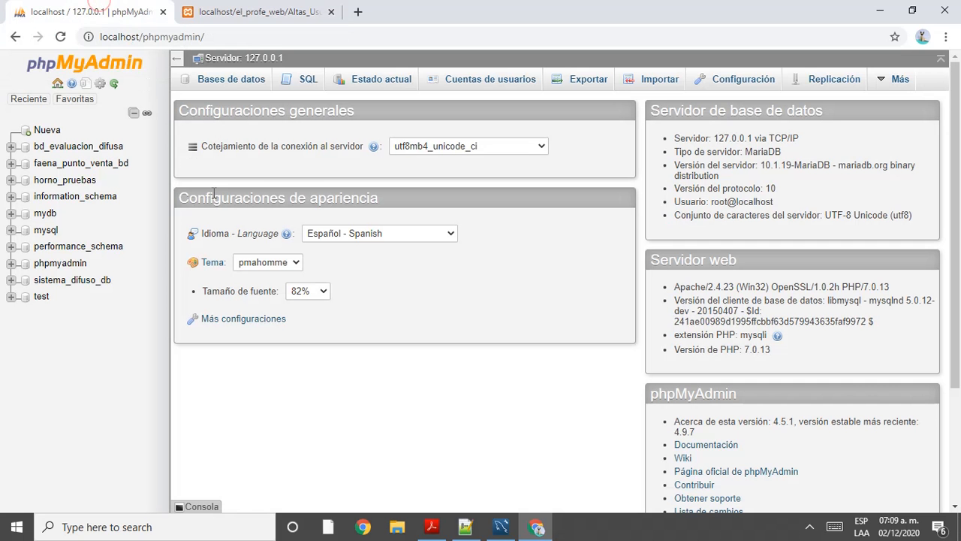
click(43, 132)
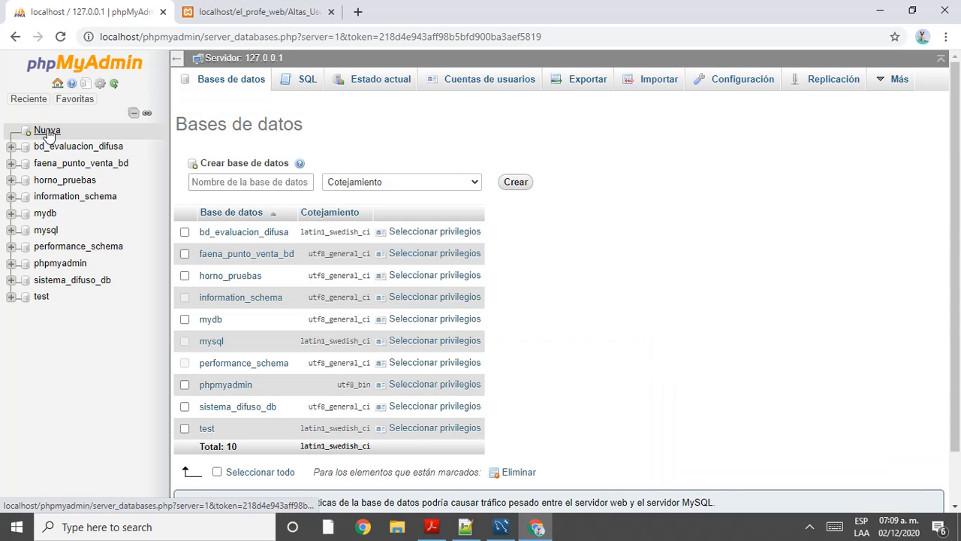
click(268, 177)
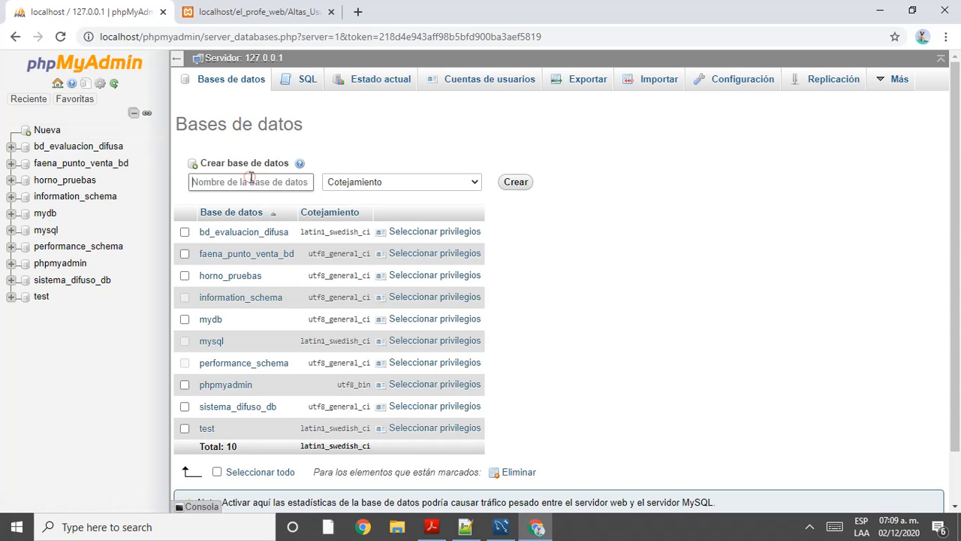
click(476, 186)
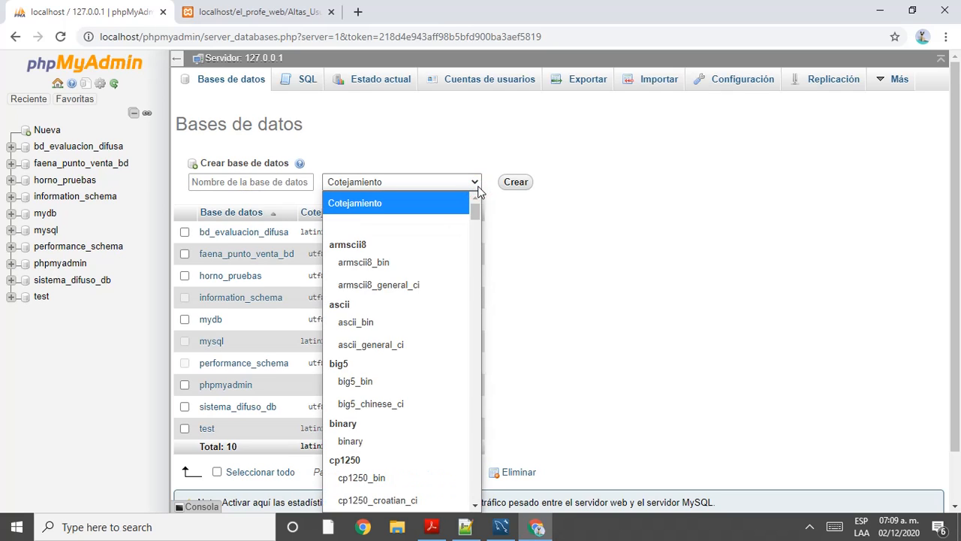
click(478, 187)
click(247, 182)
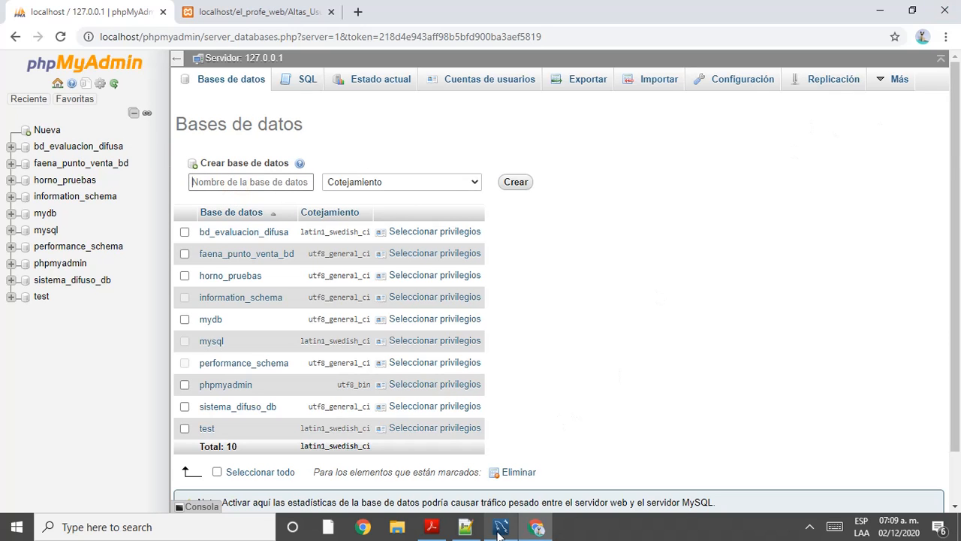
Step: Open File Explorer and navigate to the xampp folder on drive C
key(alt+Tab)
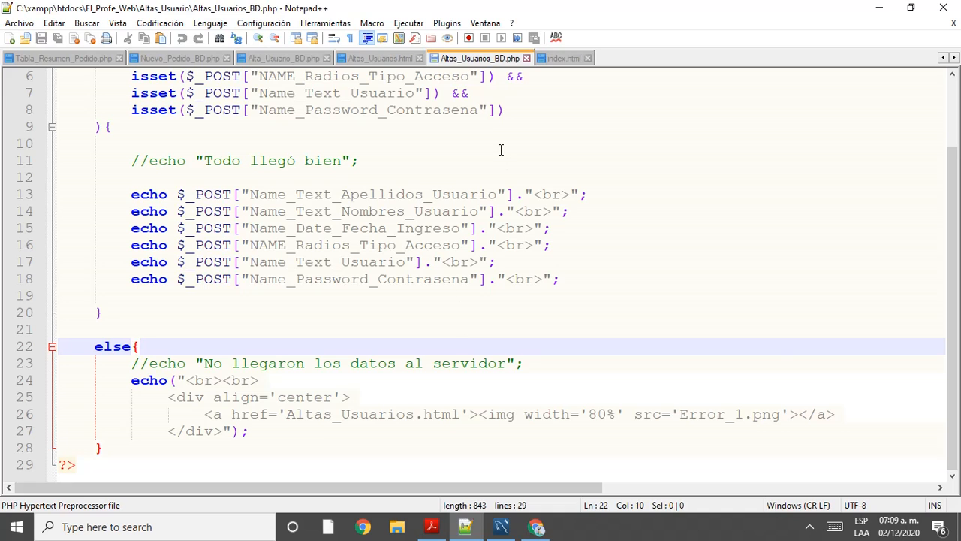
key(alt+Tab)
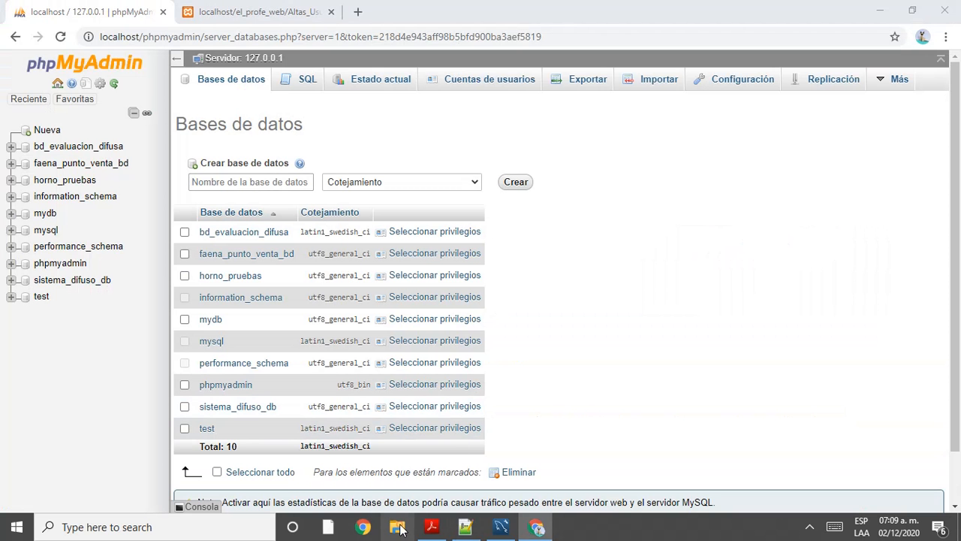
click(398, 527)
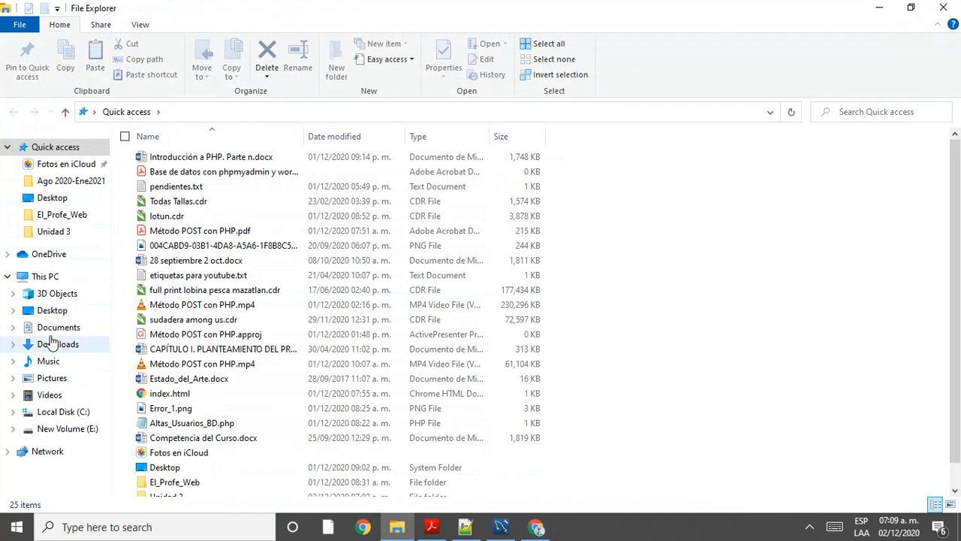
click(79, 411)
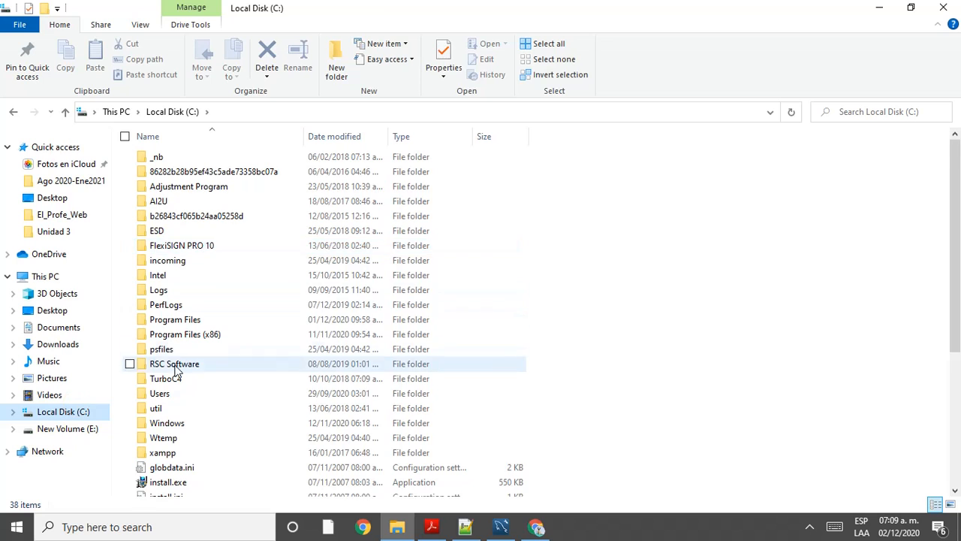
scroll(178, 374, down, 1)
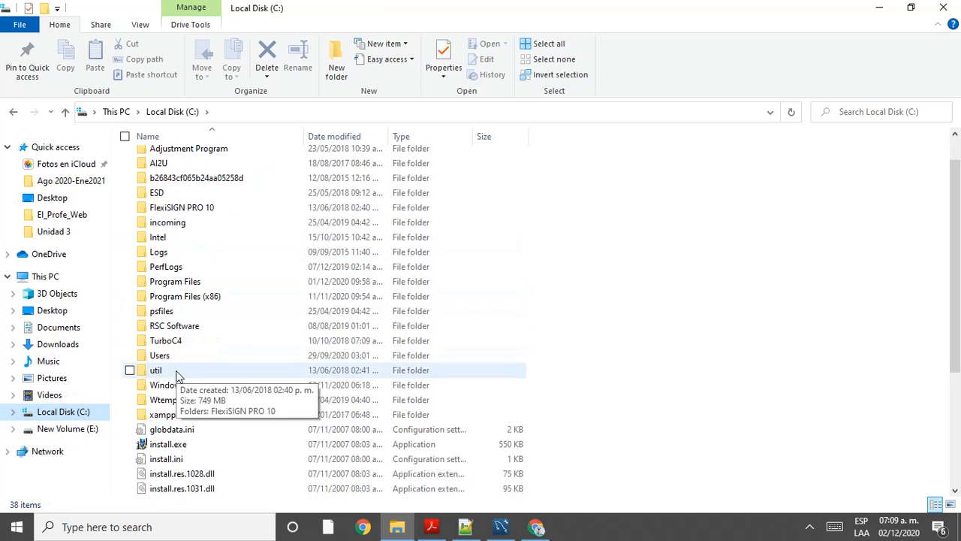
double_click(176, 415)
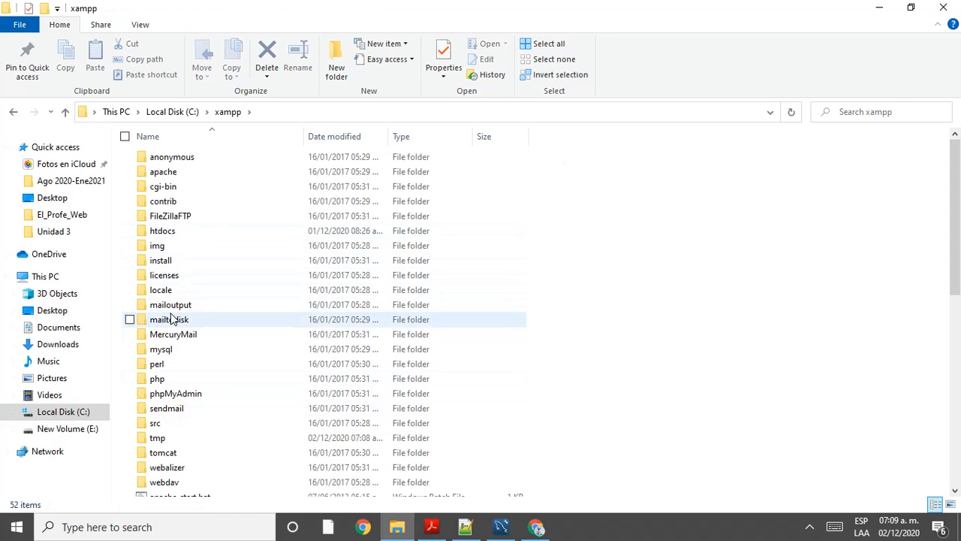
Step: In htdocs, copy the El_Profe_Web folder name and return to phpMyAdmin in Chrome
click(174, 340)
key(h)
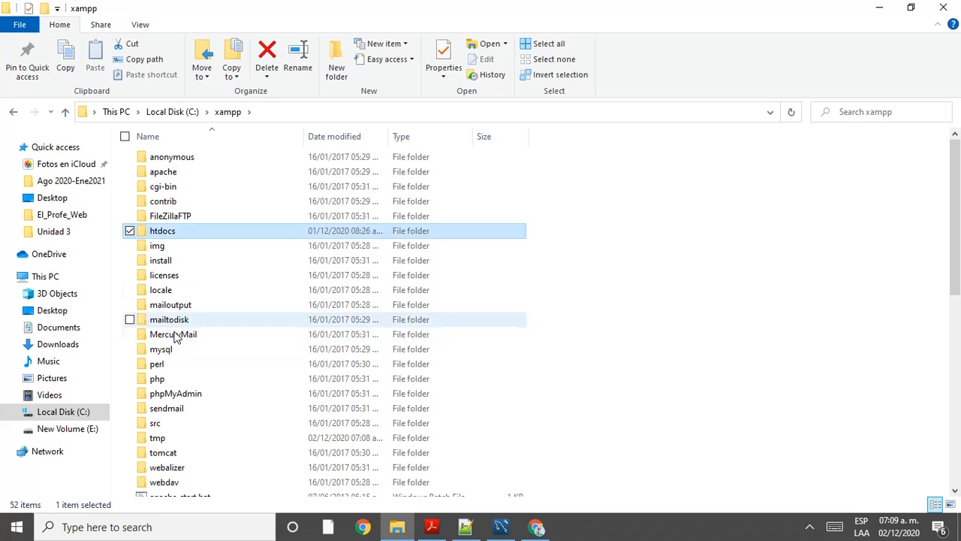
double_click(164, 232)
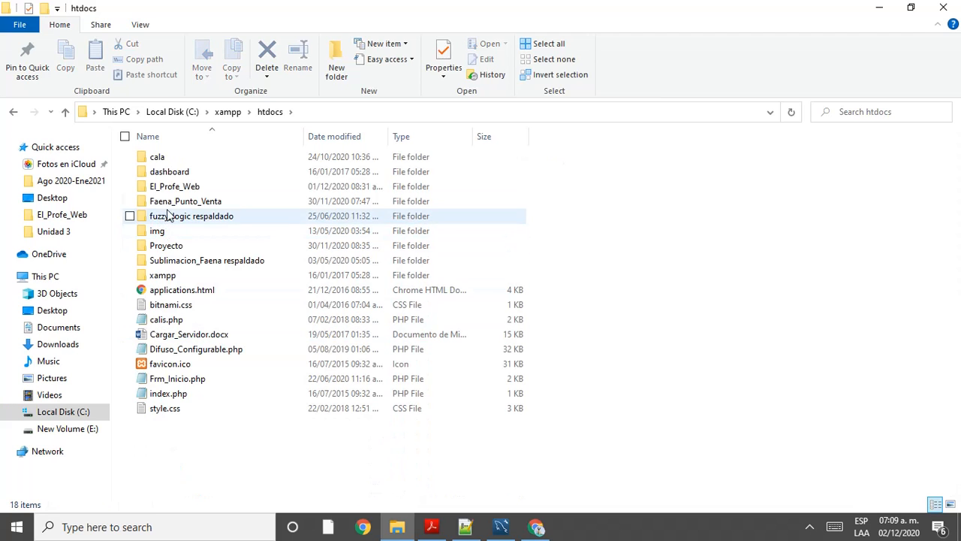
click(176, 187)
click(211, 188)
key(ctrl+c)
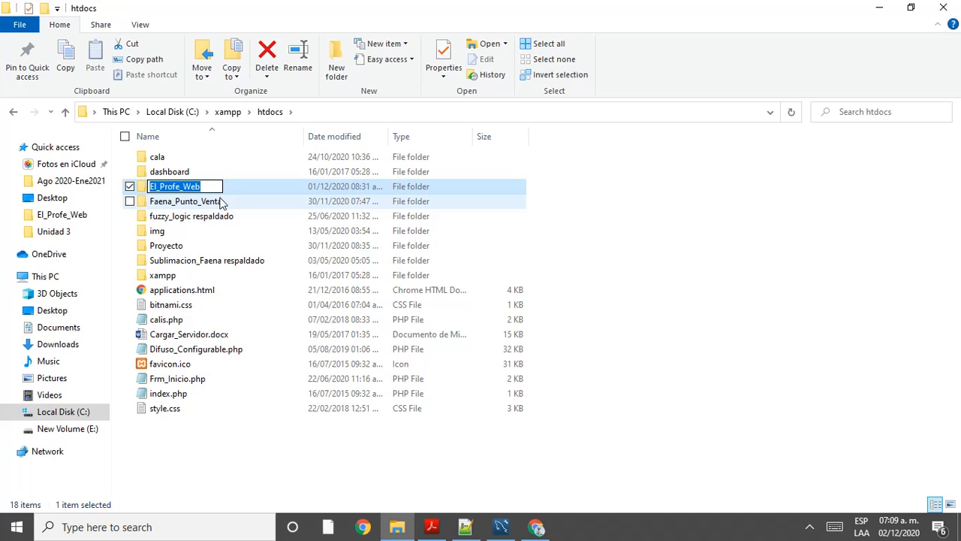
key(Escape)
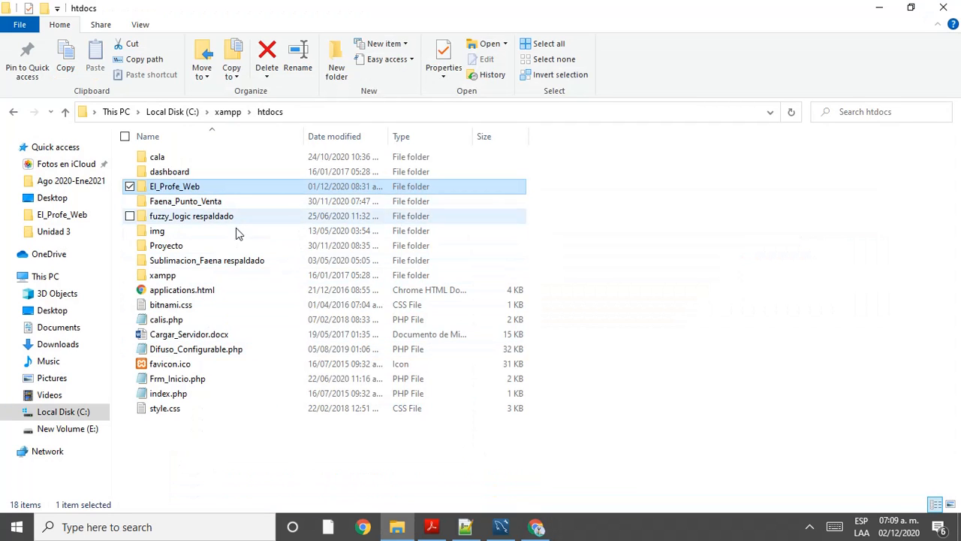
double_click(235, 188)
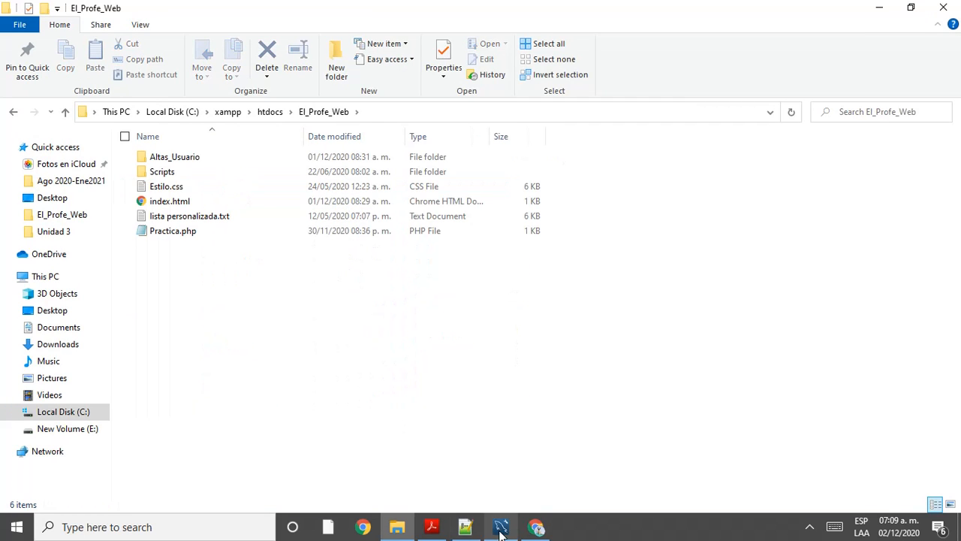
click(531, 529)
Step: Create the El_Profe_Web database and open its empty structure page from the tree
key(ctrl+v)
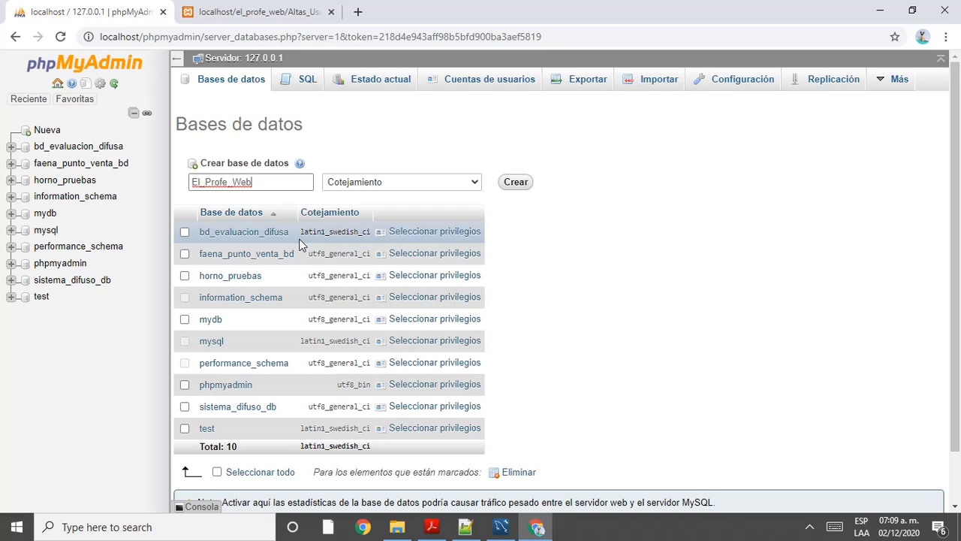
click(515, 184)
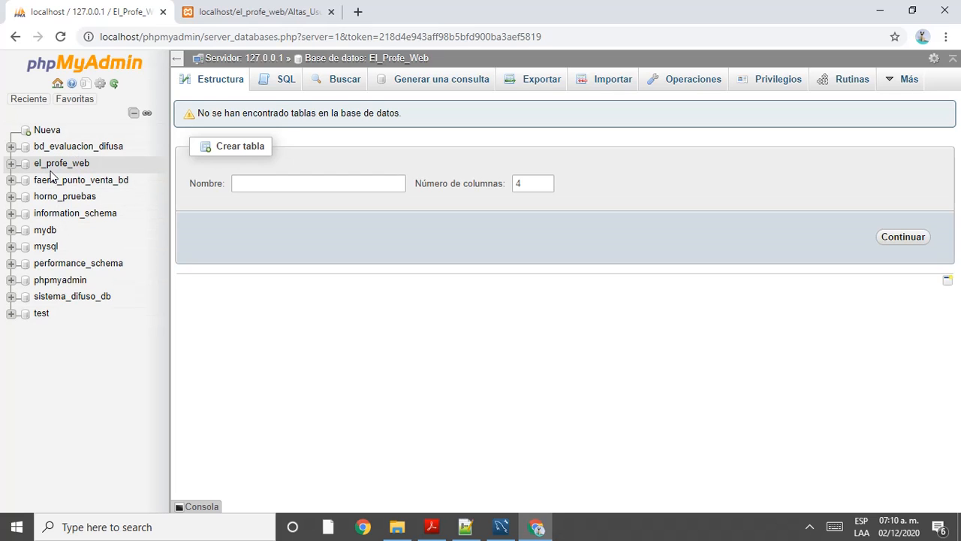
click(11, 163)
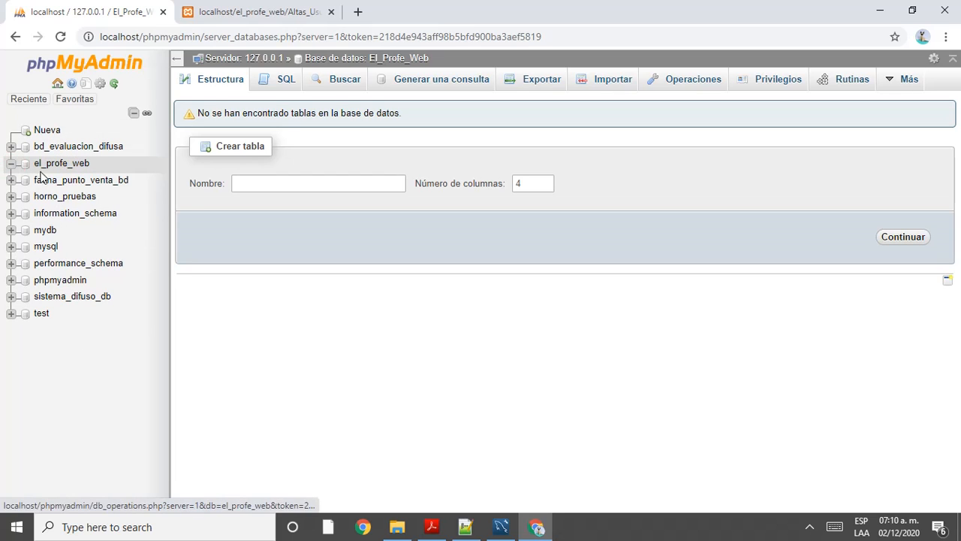
click(45, 163)
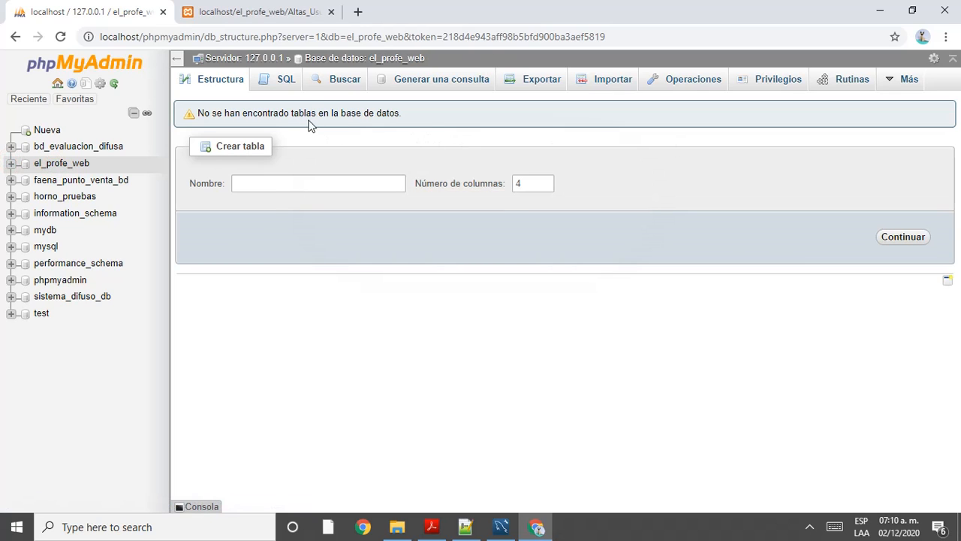
click(286, 79)
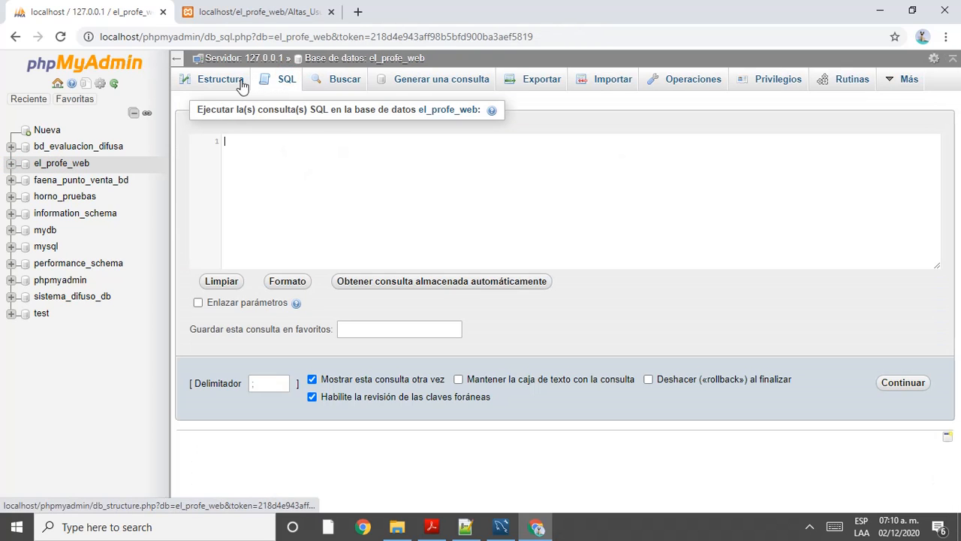
click(242, 84)
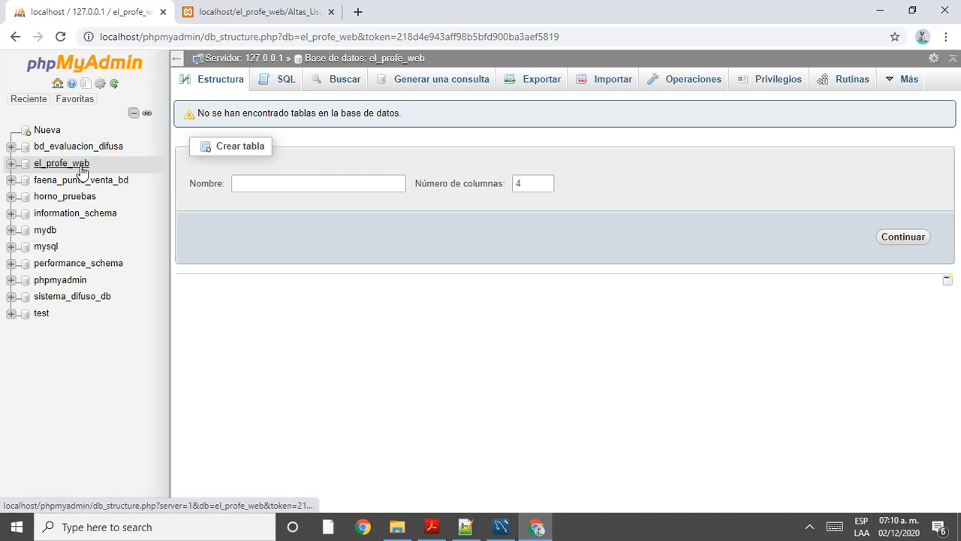
click(81, 167)
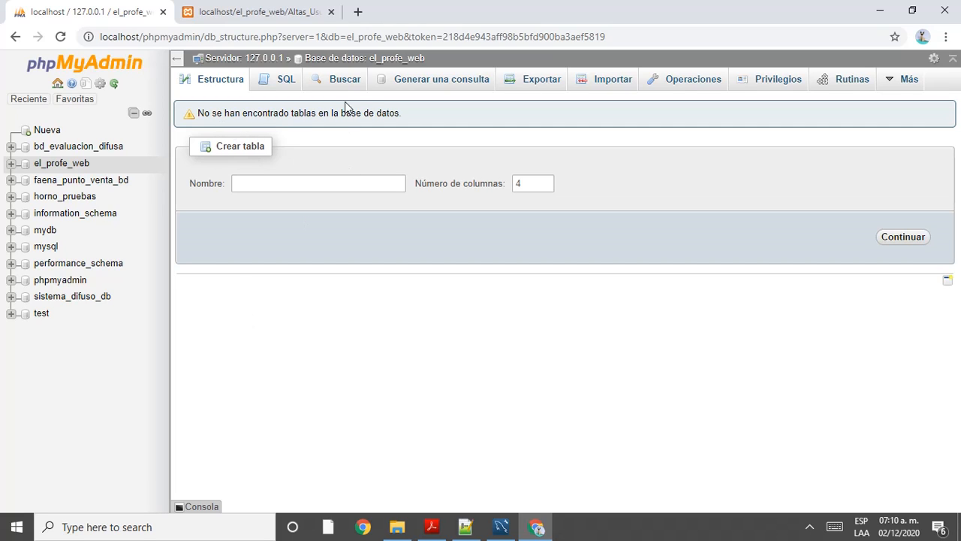
Step: In a new tab, search 'crear base de datos en mysql' and open the first result
click(359, 11)
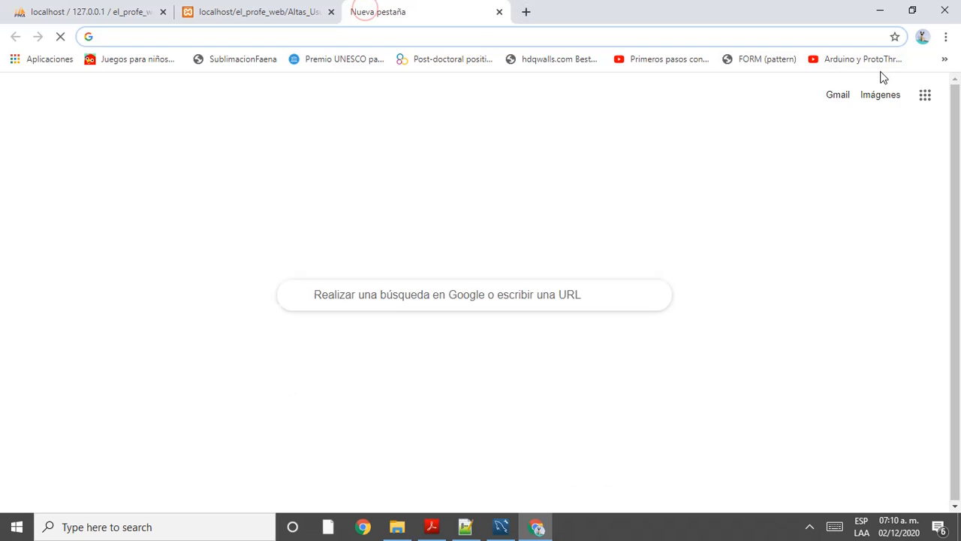
text(crear ta)
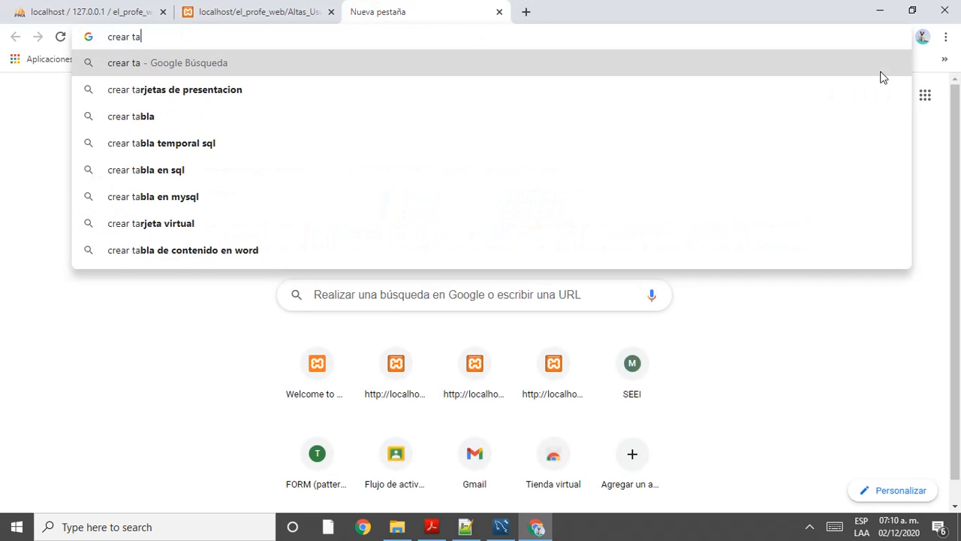
text(blas)
key(BackSpace)
key(BackSpace)
key(BackSpace)
key(BackSpace)
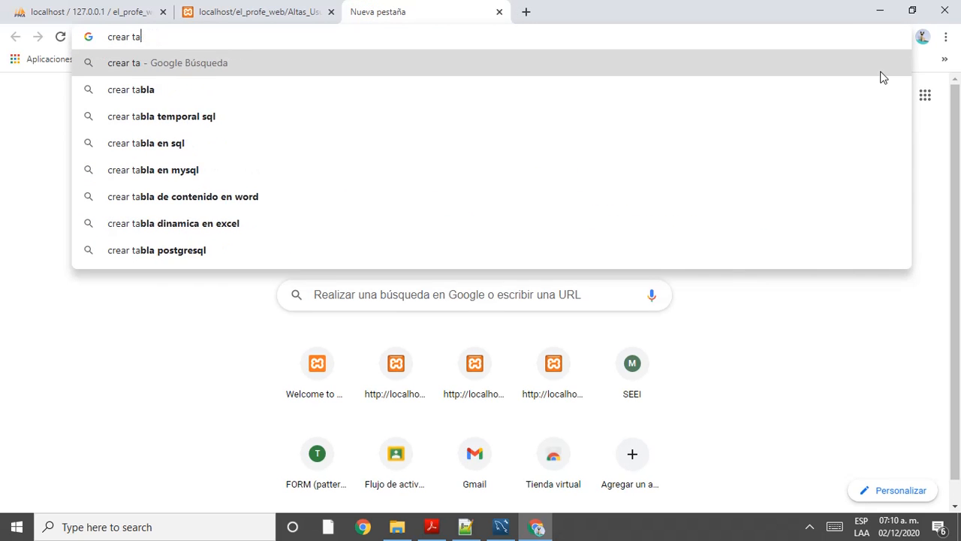
key(BackSpace)
key(BackSpace)
text(base)
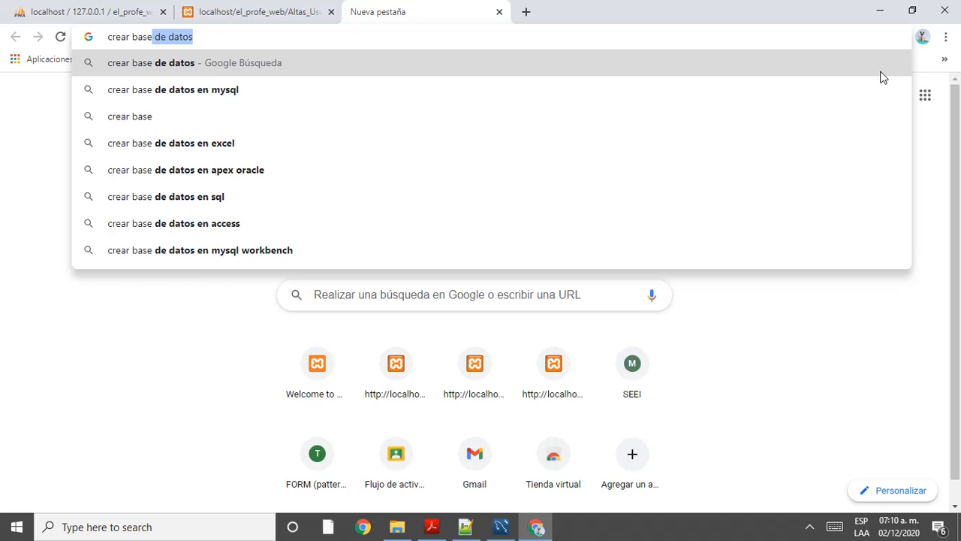
key(Down)
key(Return)
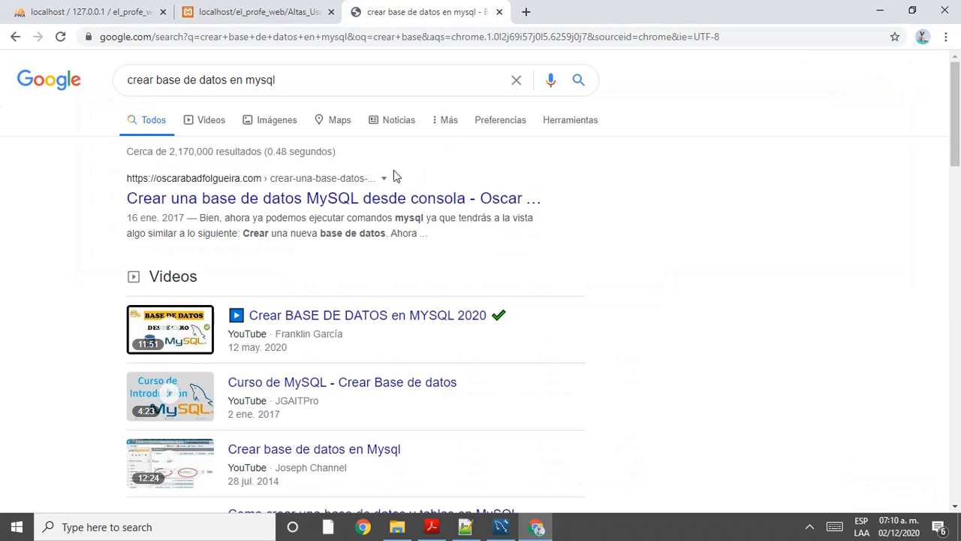
click(304, 200)
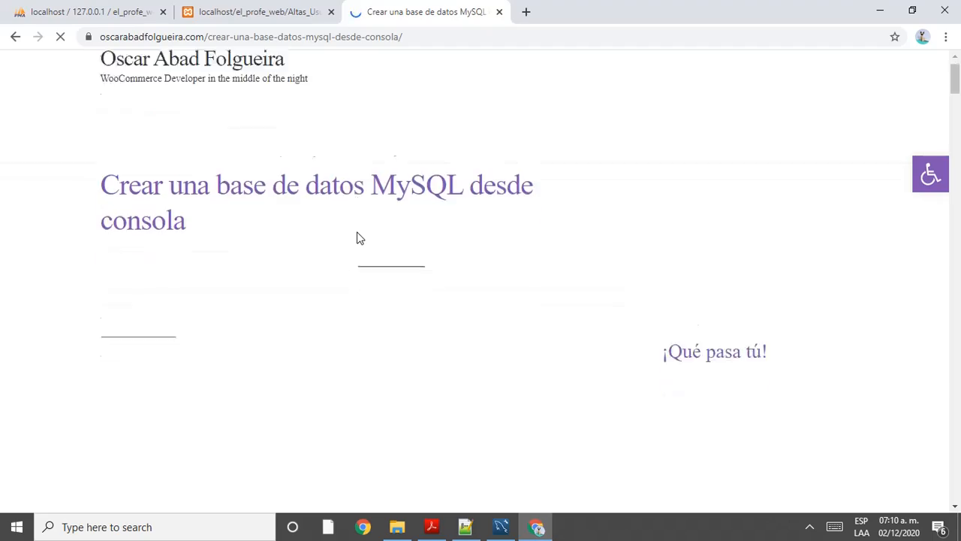
Step: Select the 'CREATE DATABASE alumnos;' example, then reload phpMyAdmin's el_profe_web page
scroll(359, 237, down, 8)
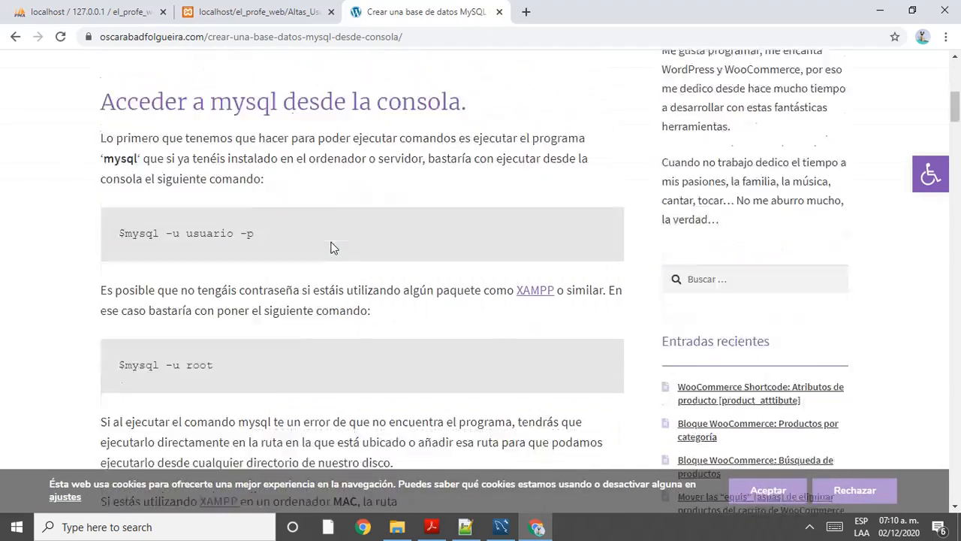
scroll(331, 248, down, 7)
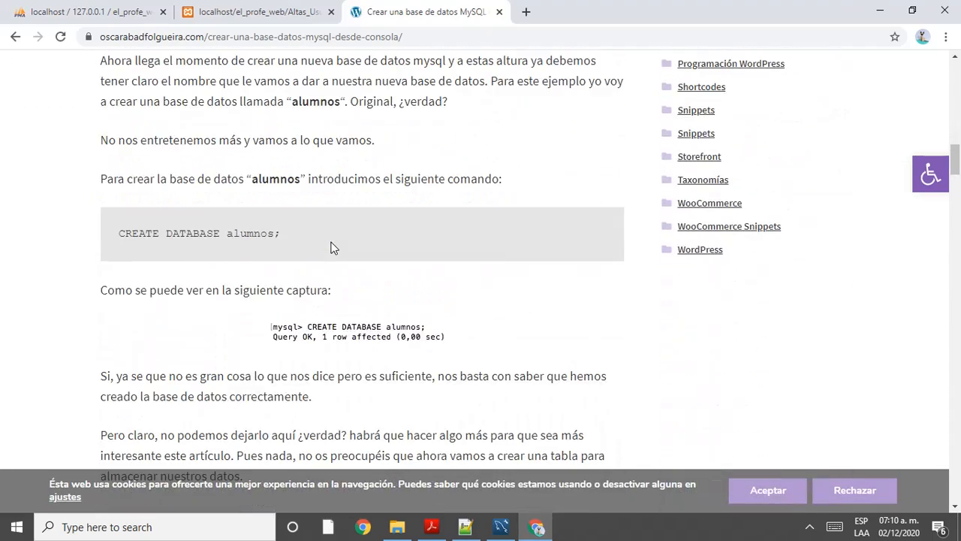
drag(294, 239, 124, 246)
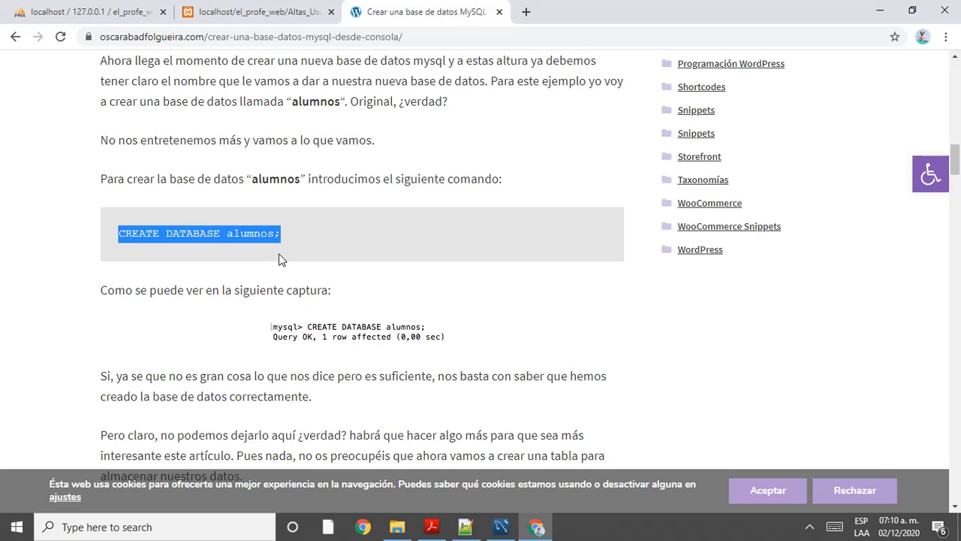
click(147, 6)
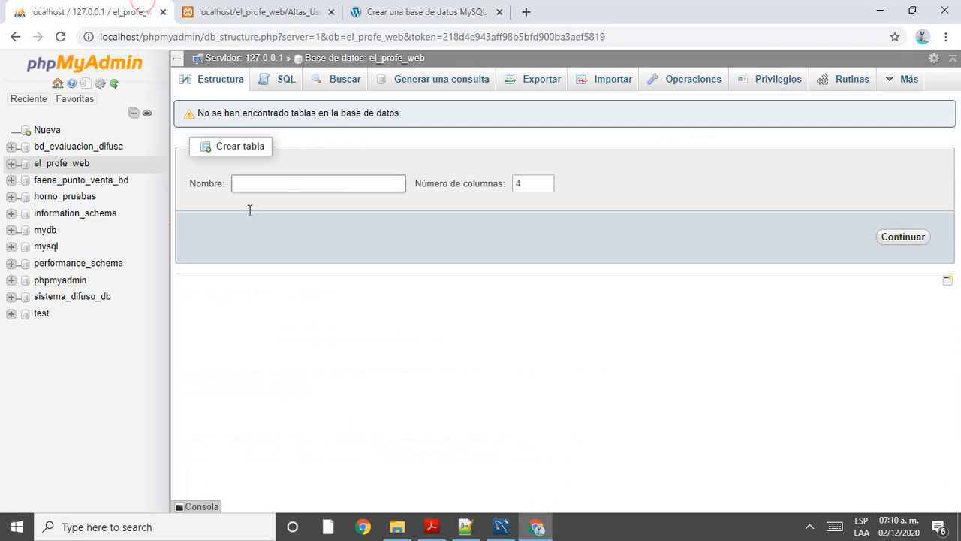
click(66, 165)
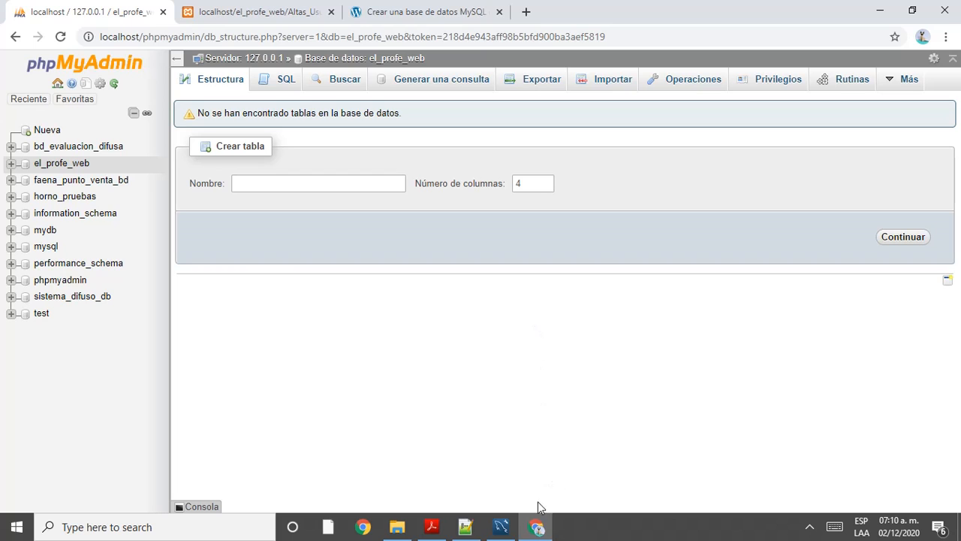
Step: Bring MySQL Workbench forward and create a new model containing the mydb schema
click(501, 528)
click(11, 43)
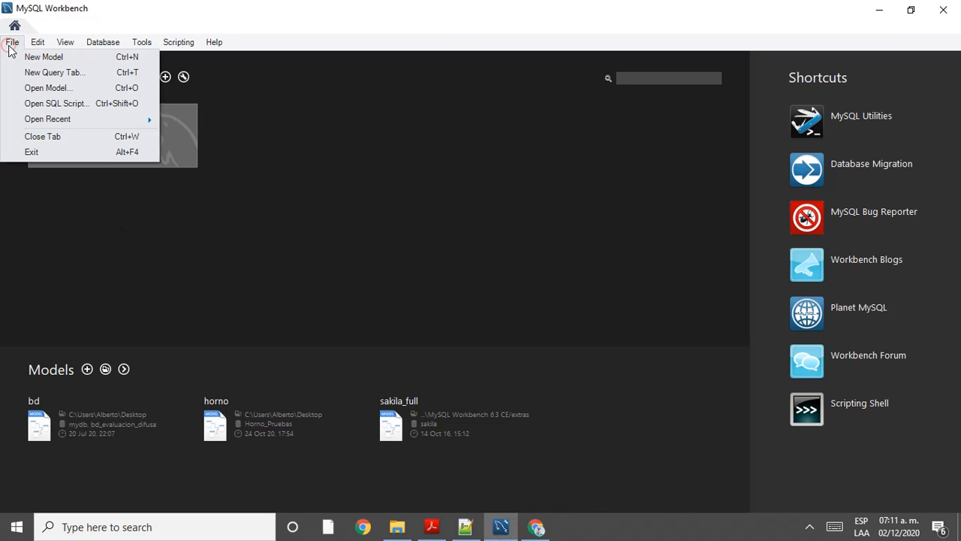
click(67, 57)
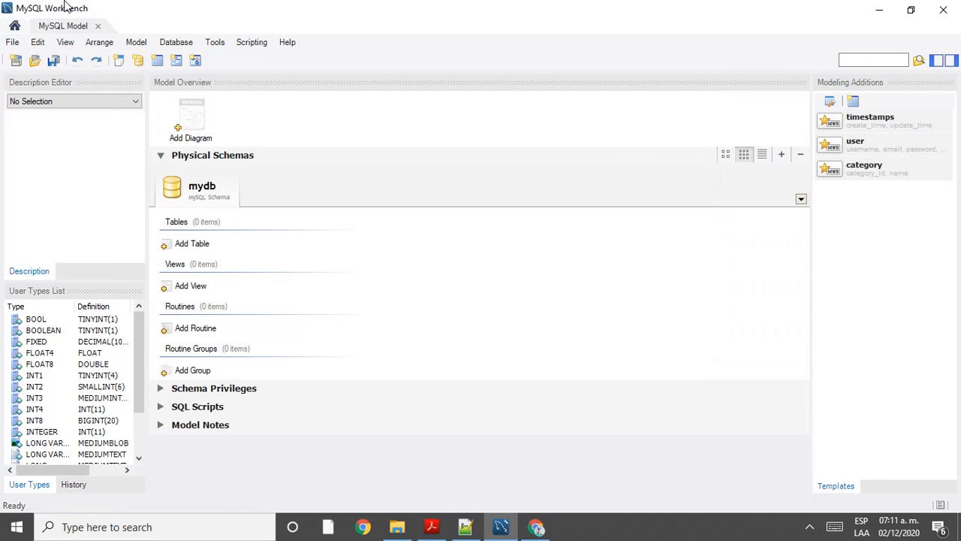
click(11, 44)
click(11, 44)
click(12, 44)
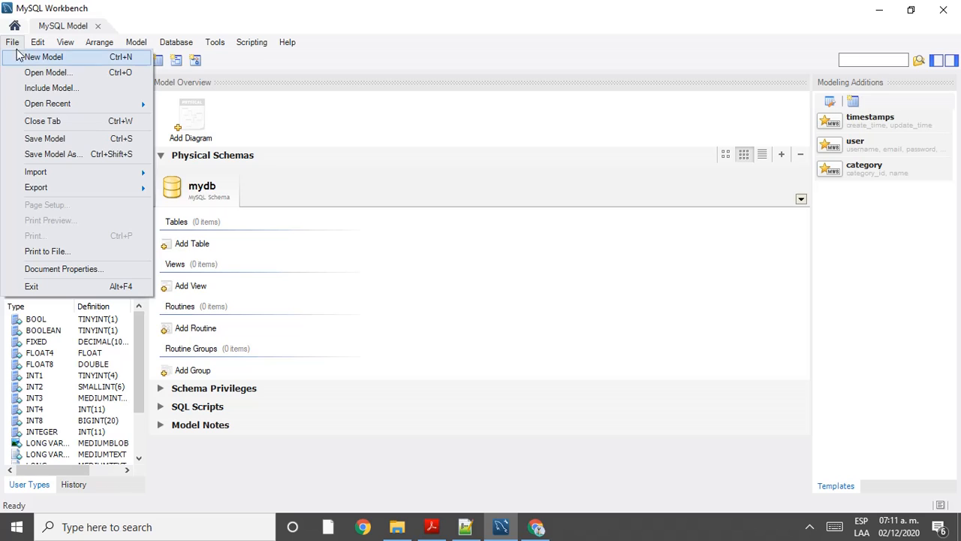
click(42, 58)
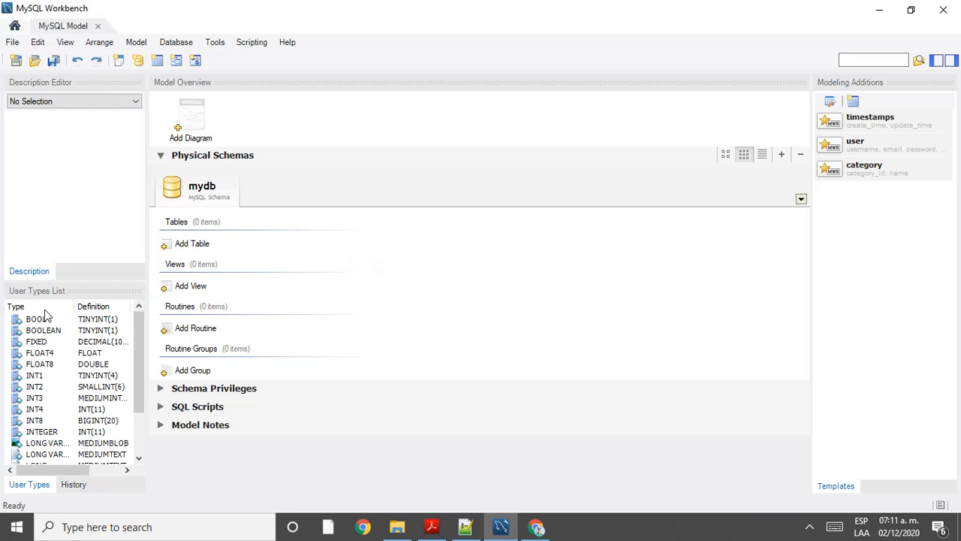
drag(141, 378, 143, 316)
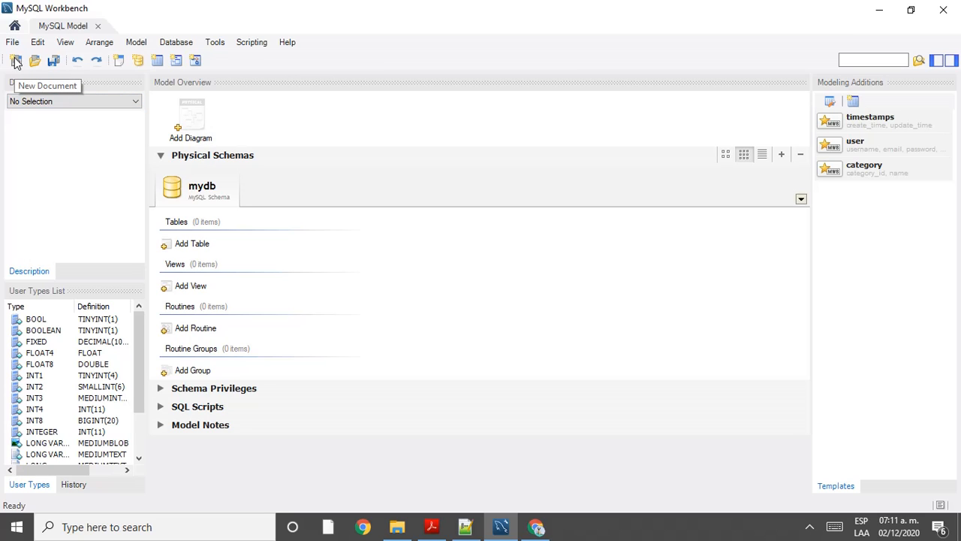
click(190, 114)
Step: Add an EER Diagram to the model and try dropping the Tables group onto its canvas
double_click(190, 113)
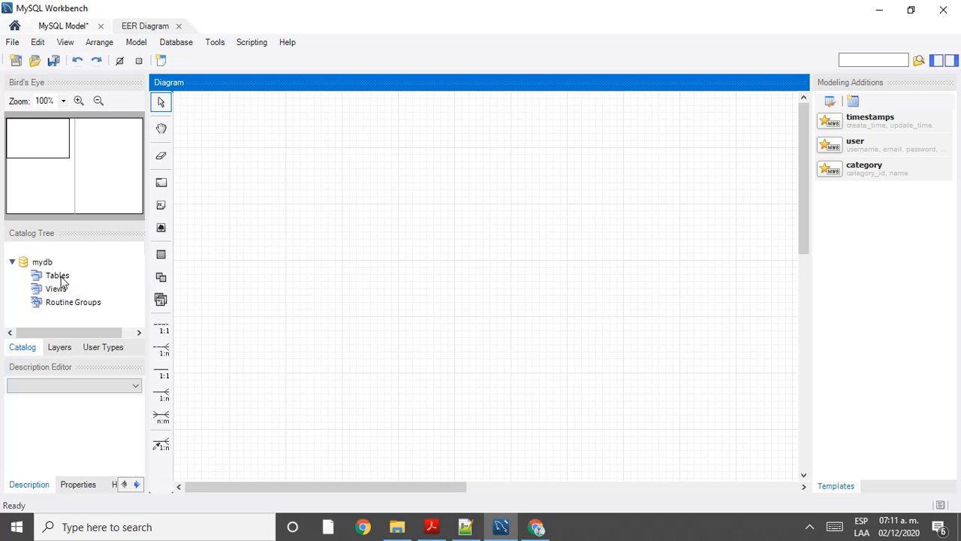
drag(45, 277, 285, 232)
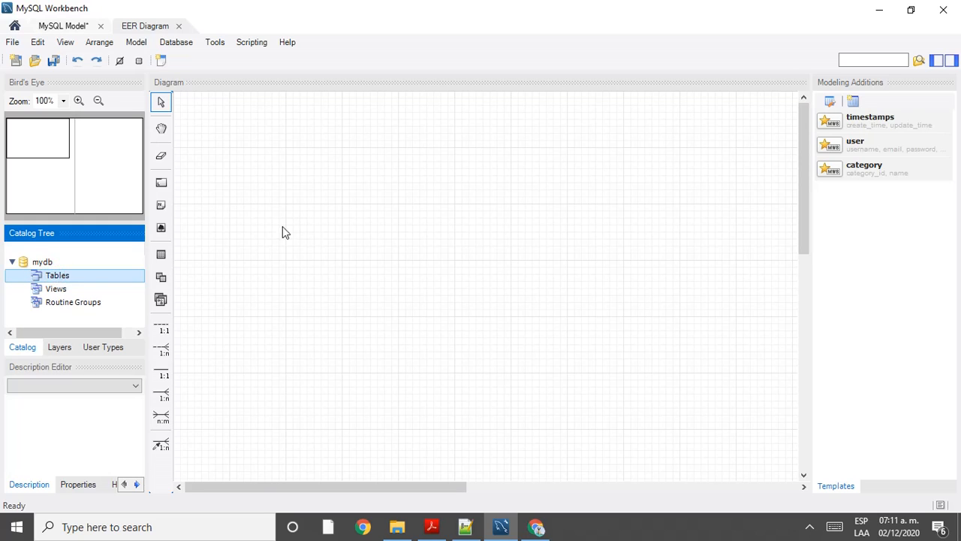
click(64, 276)
click(304, 176)
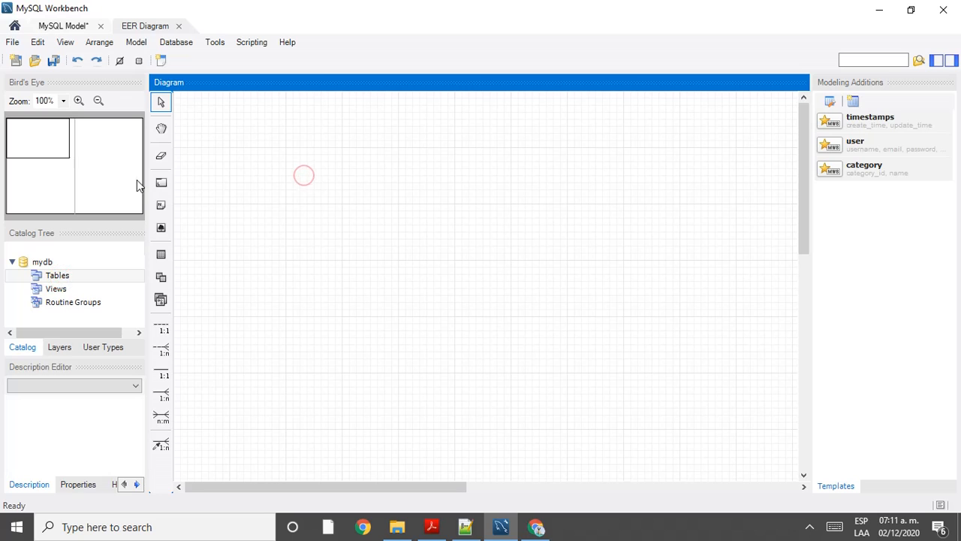
click(51, 277)
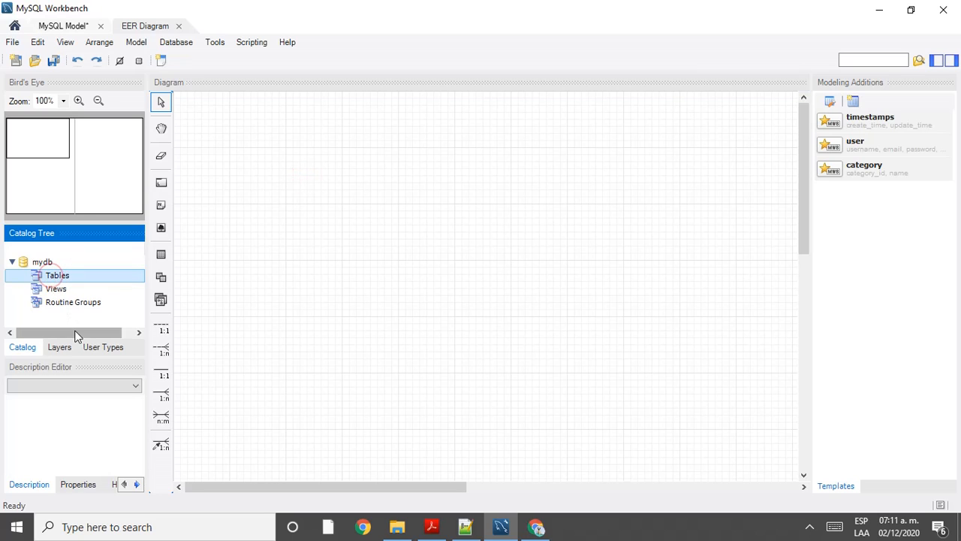
click(227, 239)
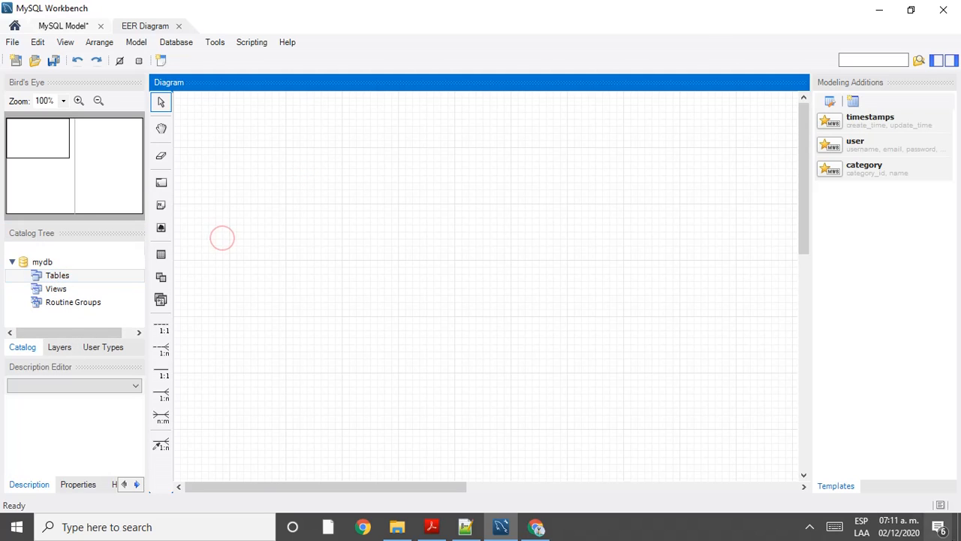
click(810, 529)
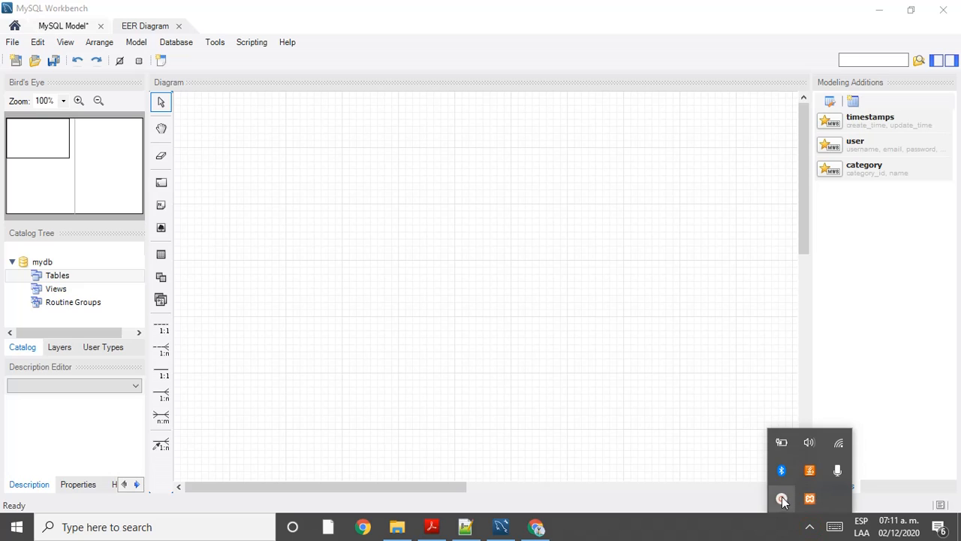
click(783, 495)
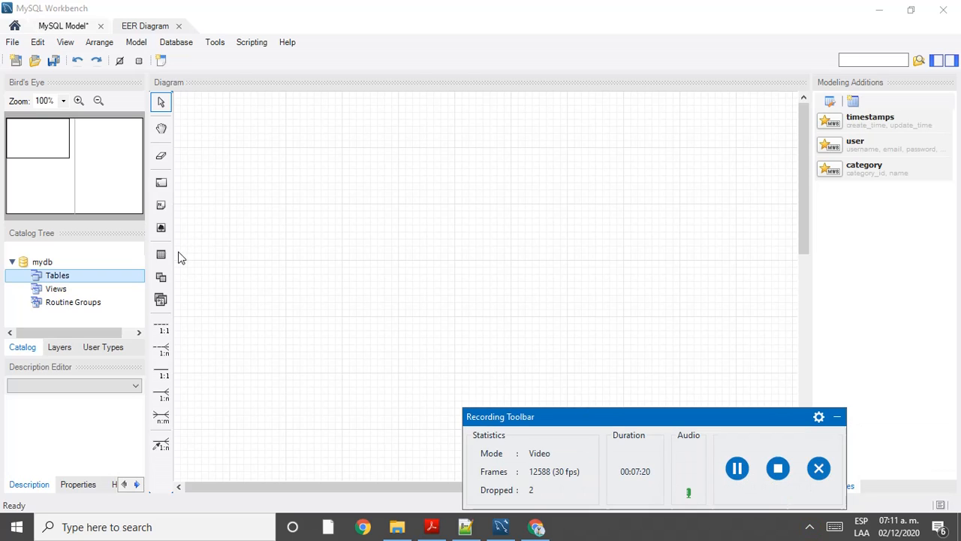
click(837, 416)
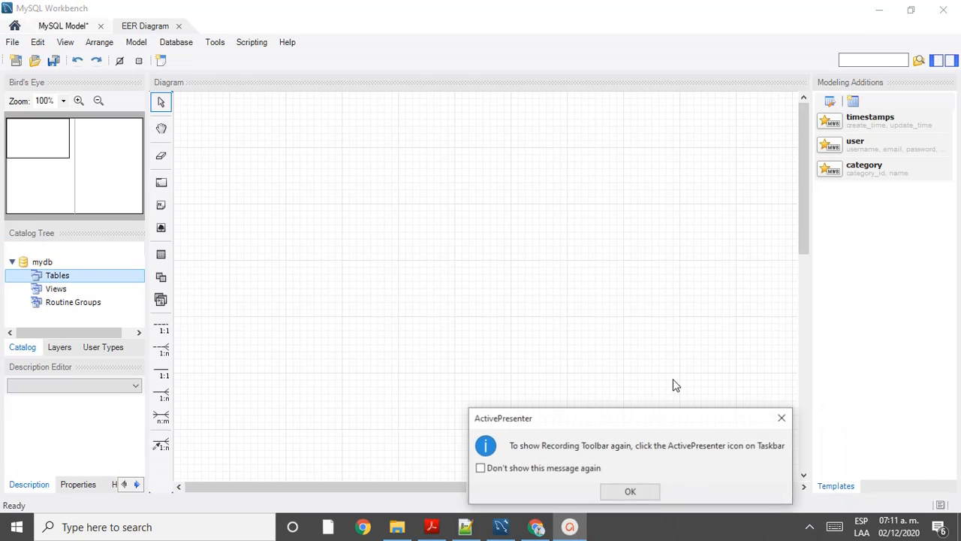
Step: Place table1 on the diagram, then review the Altas de usuarios form fields in Chrome
click(161, 256)
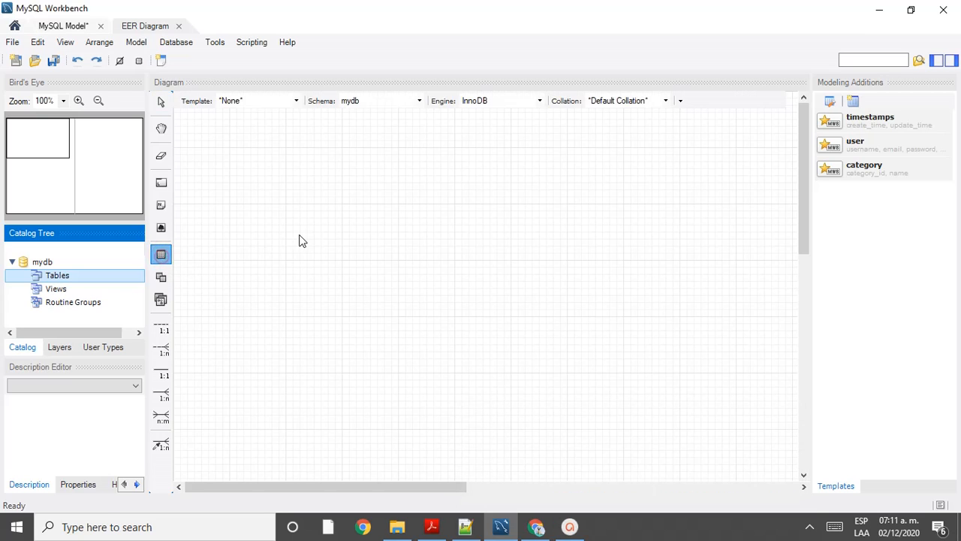
click(331, 223)
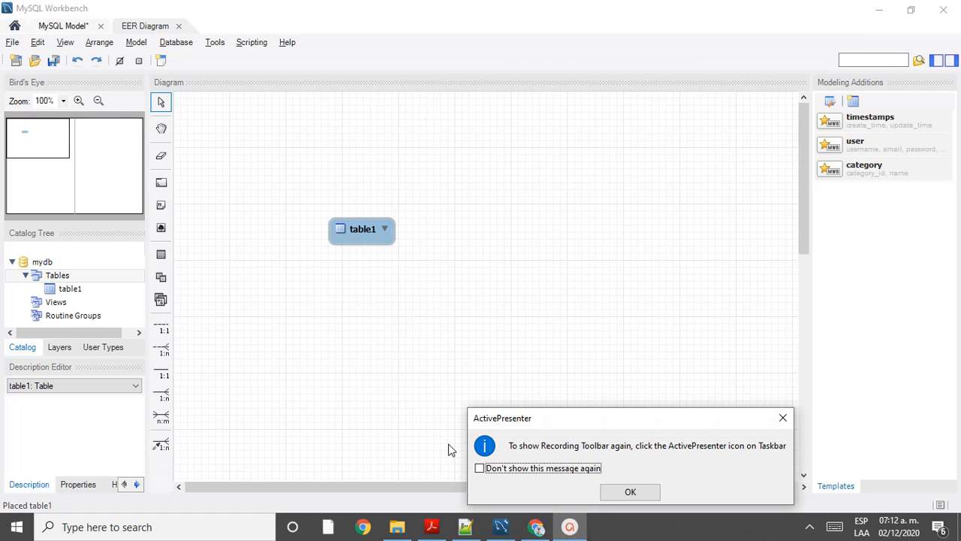
click(630, 493)
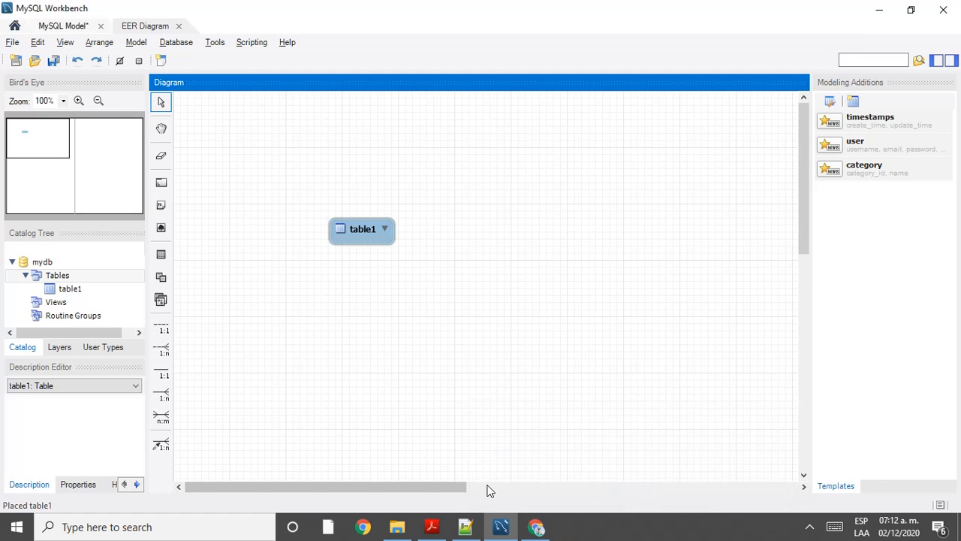
click(536, 526)
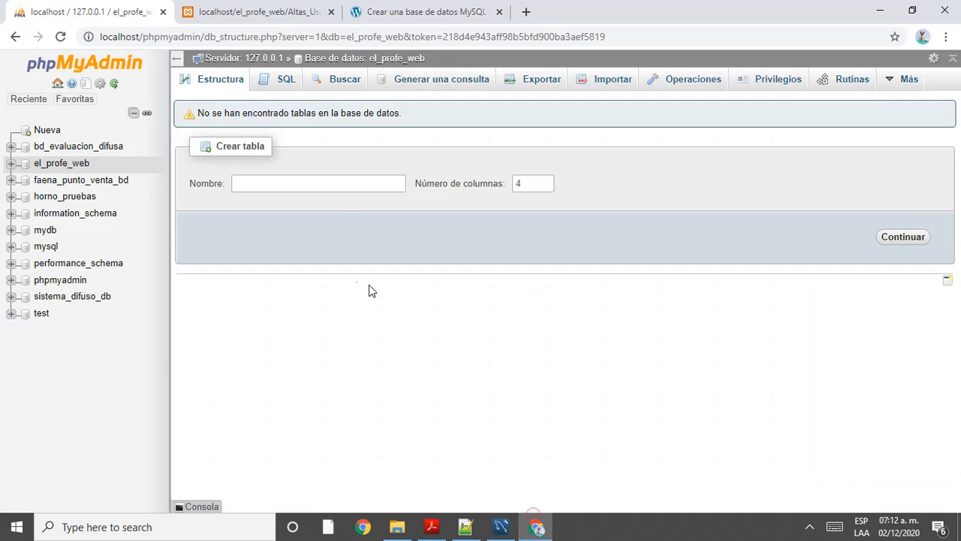
click(241, 6)
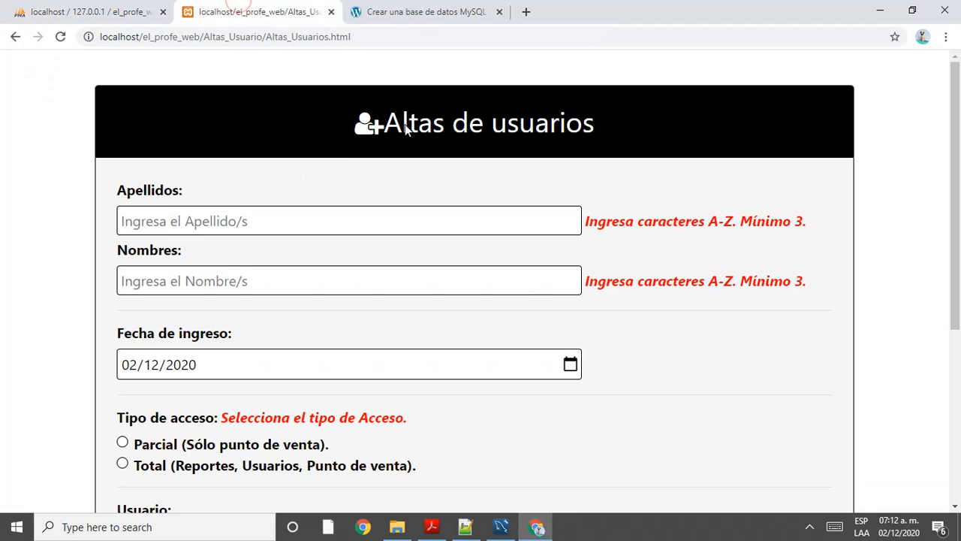
key(alt+Tab)
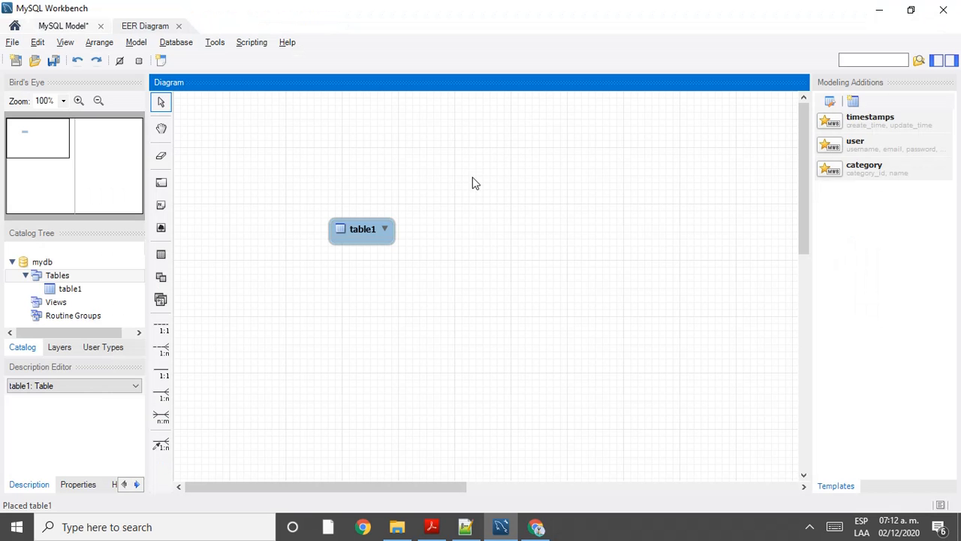
Step: Open table1 in the table editor and clear its default name
double_click(384, 228)
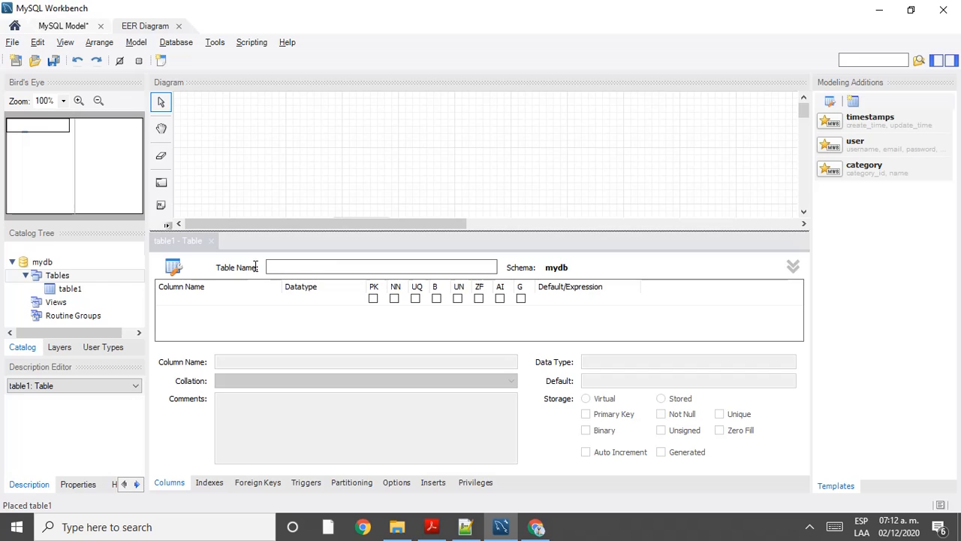
click(307, 267)
key(BackSpace)
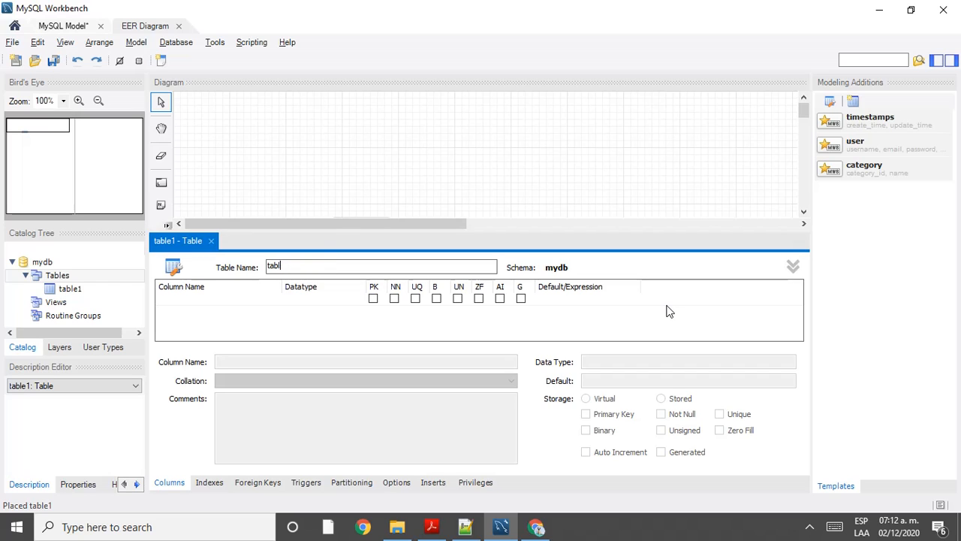
key(BackSpace)
key(BackSpace)
key(BackSpace)
key(BackSpace)
click(213, 239)
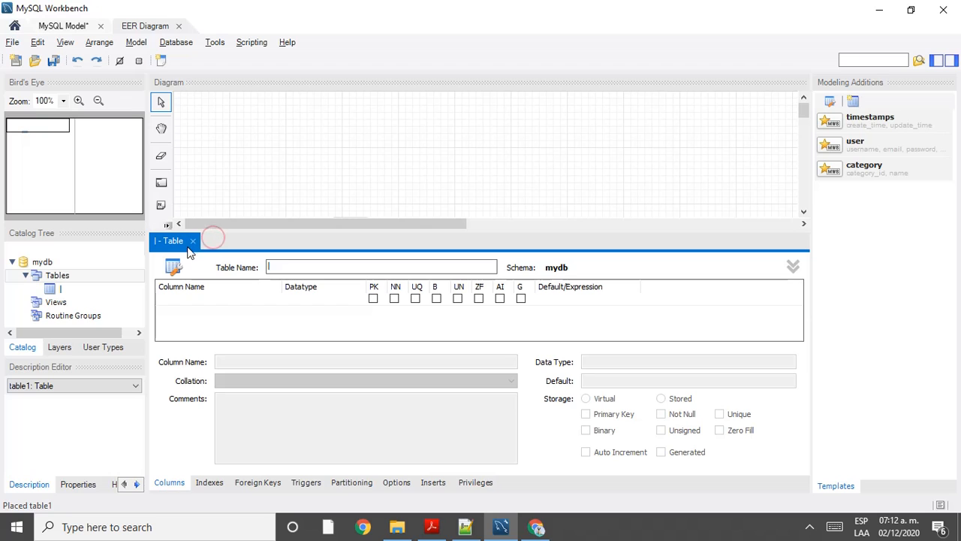
click(192, 244)
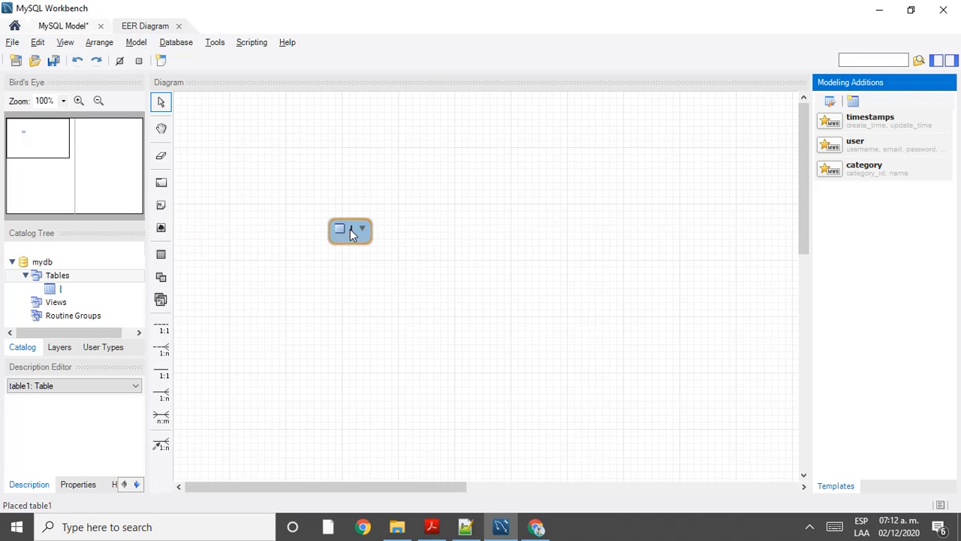
click(350, 230)
double_click(350, 229)
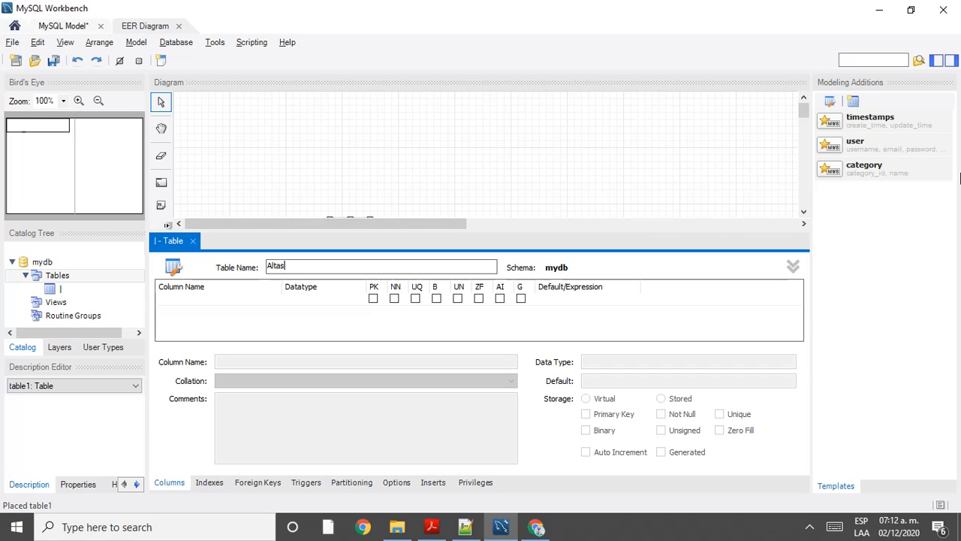
Step: Name the table Altas_Usuario, checking the form page in Chrome before committing
text(Altas_Usuario)
click(536, 527)
click(30, 9)
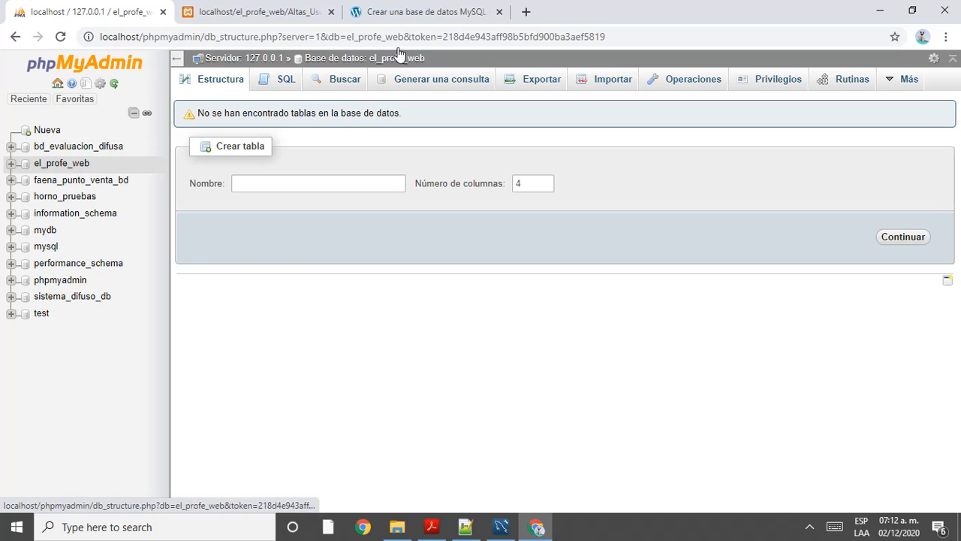
click(272, 13)
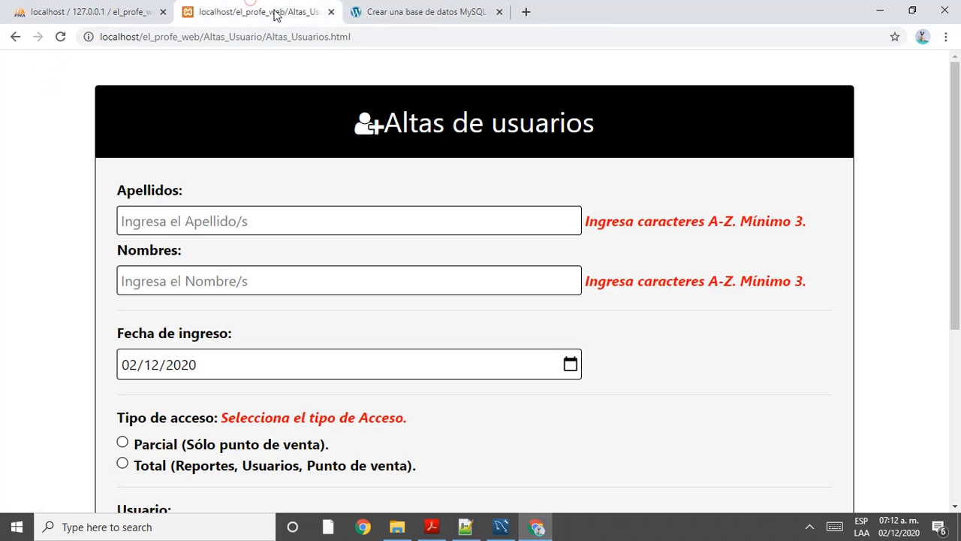
click(501, 527)
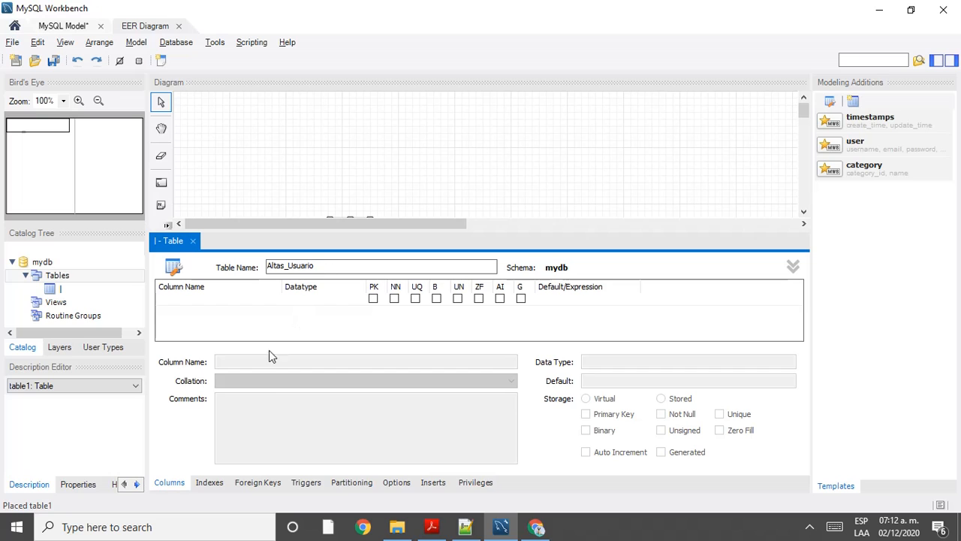
click(220, 298)
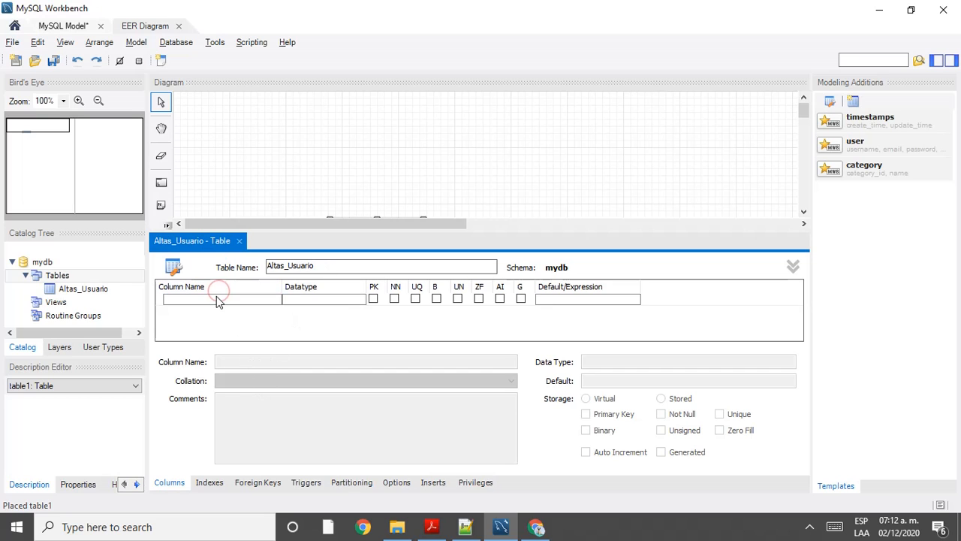
Step: Add a first column named Apellidos, glancing at the form fields in the browser
click(216, 298)
double_click(216, 299)
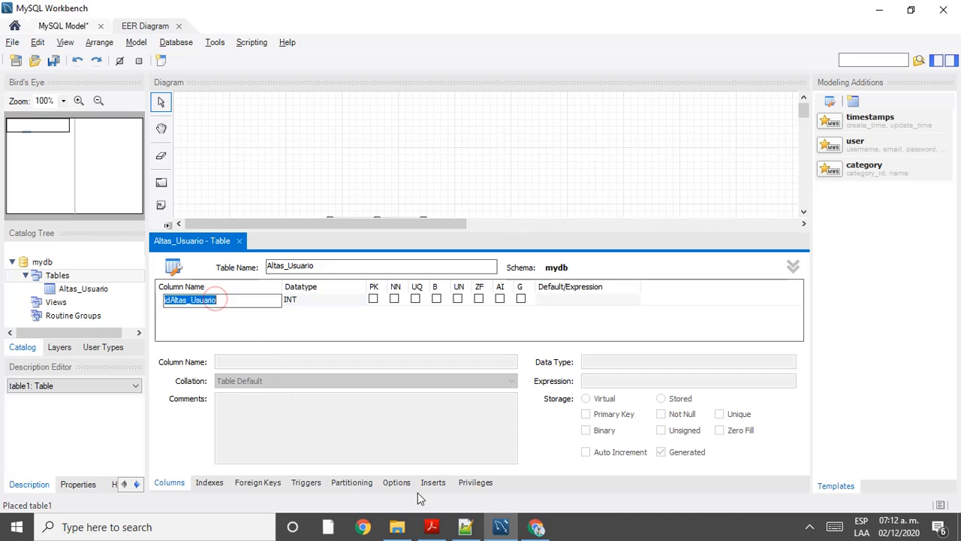
click(545, 530)
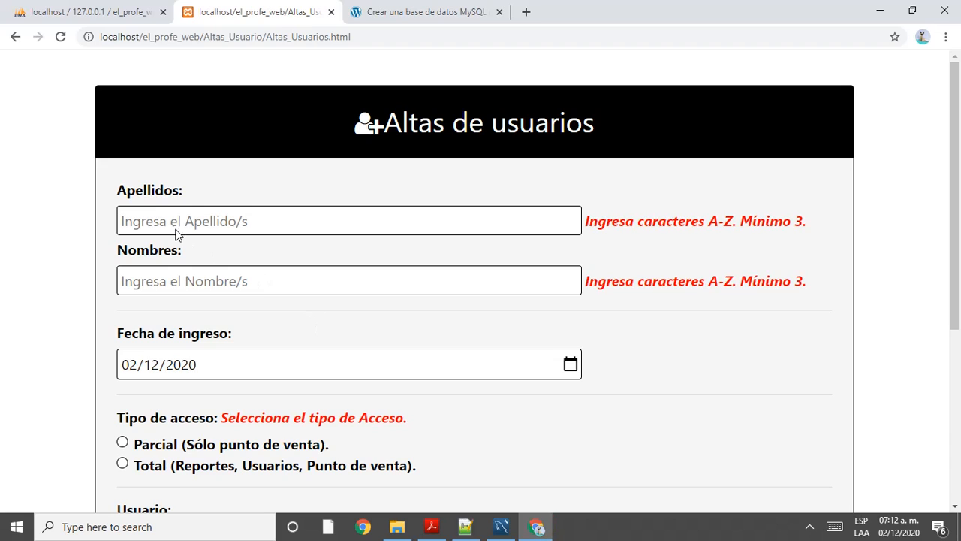
key(alt+Tab)
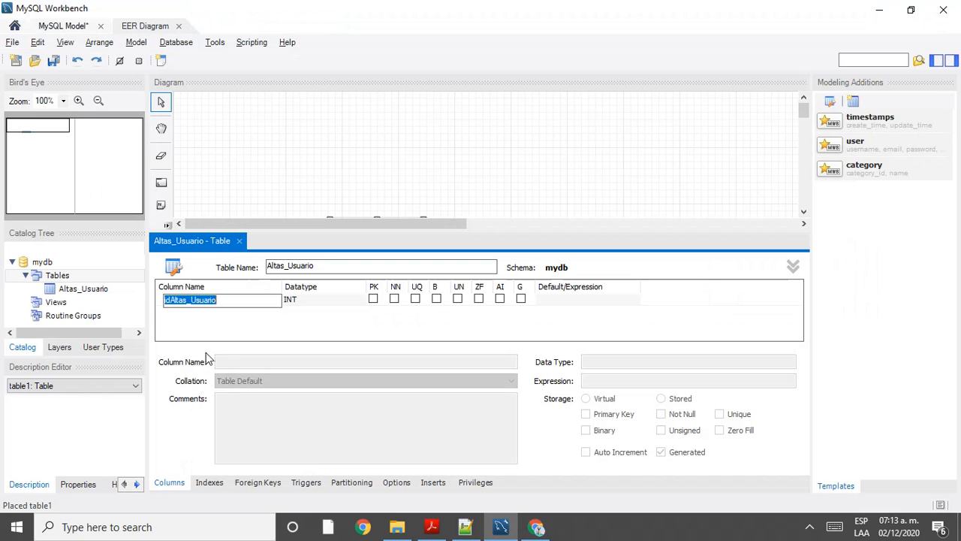
text(Ape)
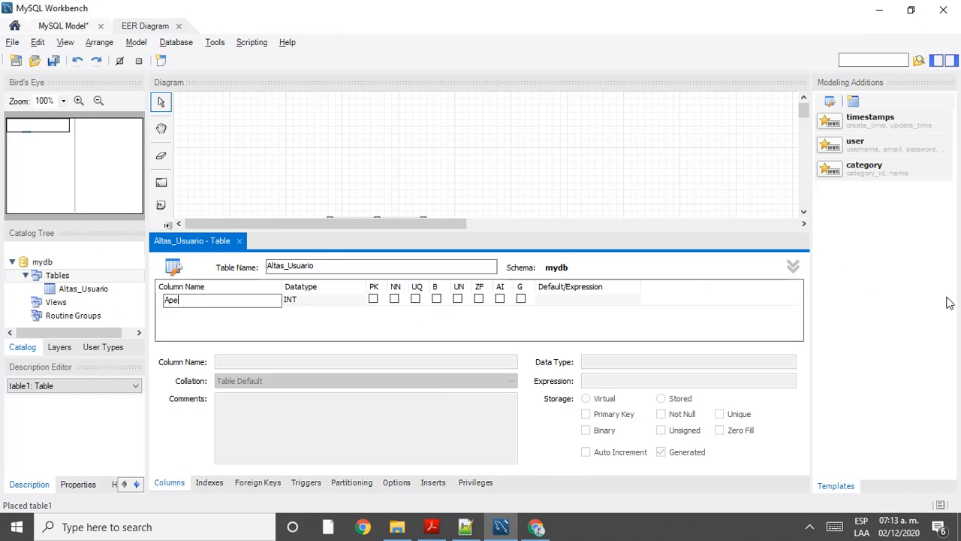
text(llidos)
click(325, 300)
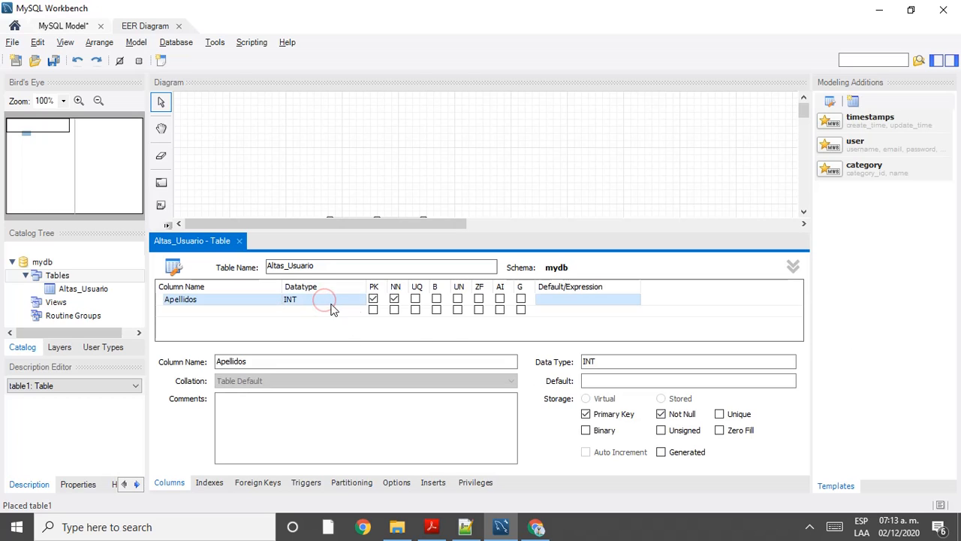
Step: Try setting Apellidos to VARCHAR() twice, dismissing the invalid data type error each time
click(338, 300)
click(359, 302)
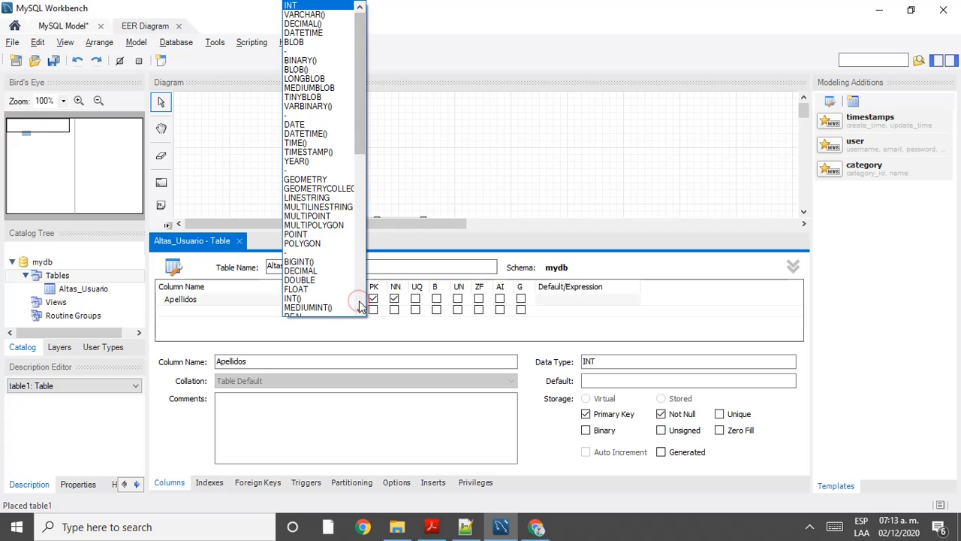
click(318, 15)
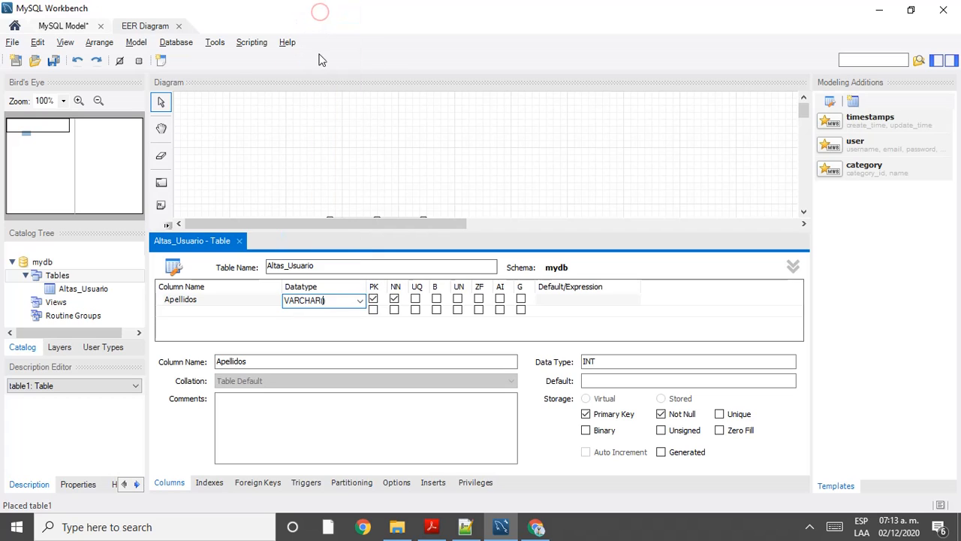
click(373, 300)
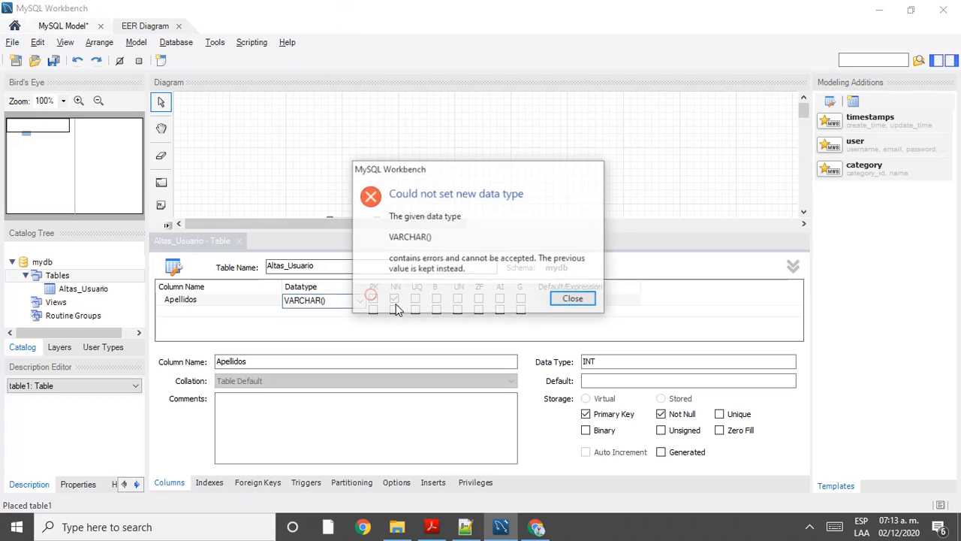
click(567, 298)
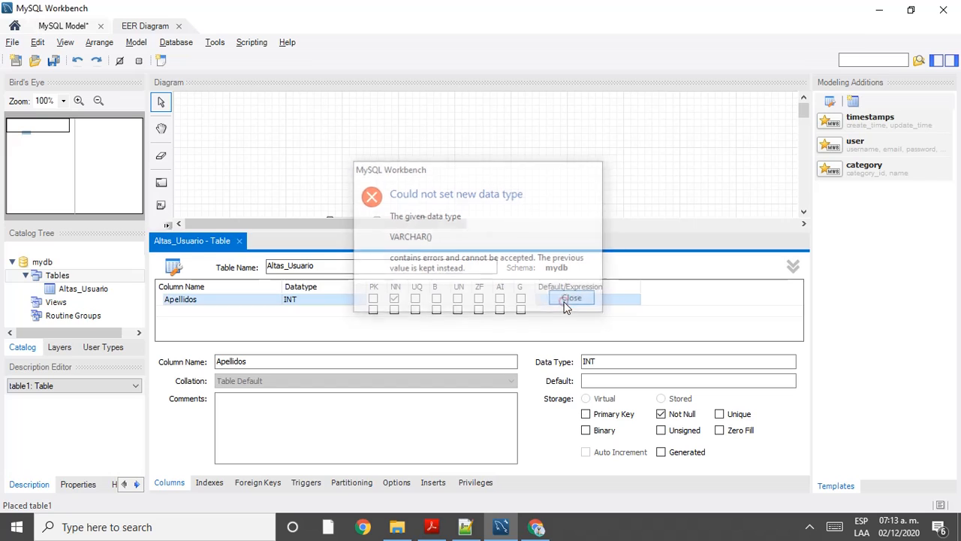
click(361, 299)
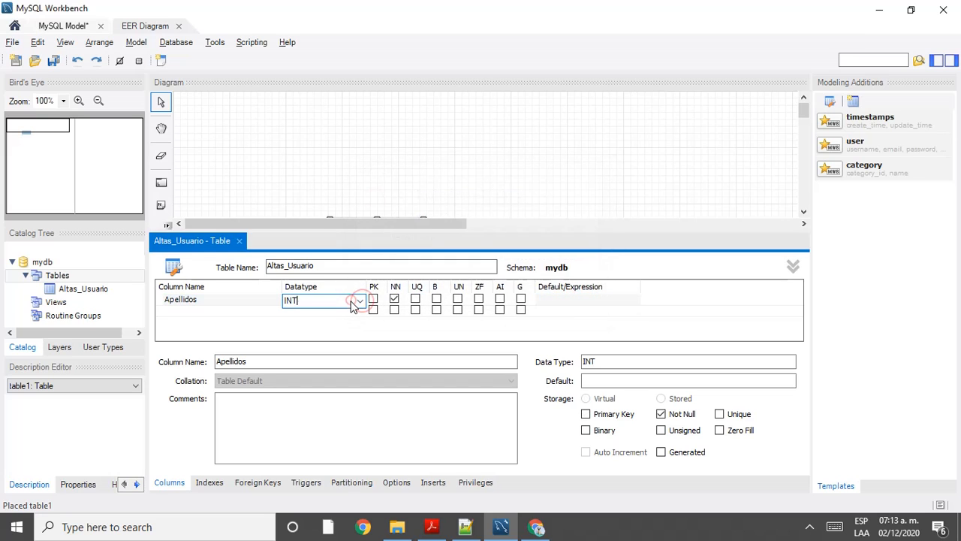
click(363, 300)
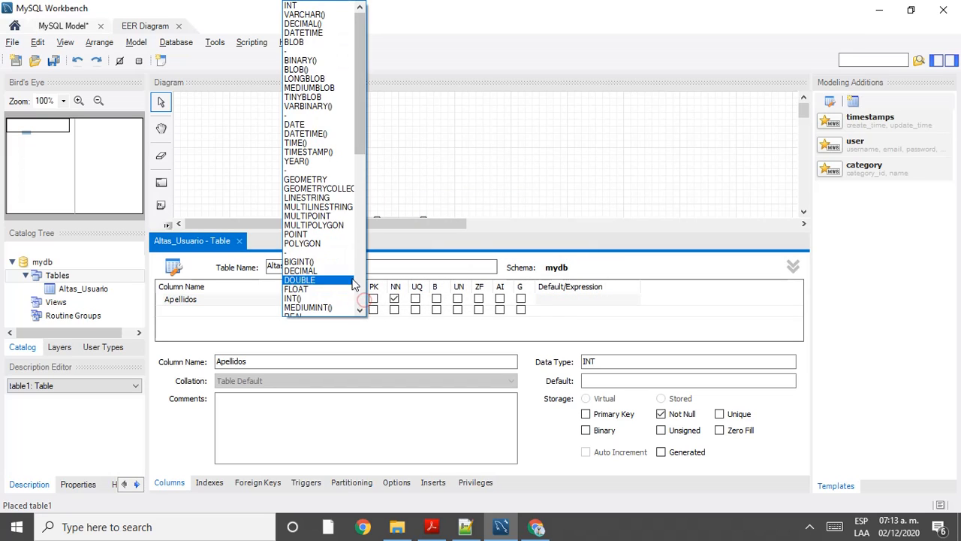
click(315, 14)
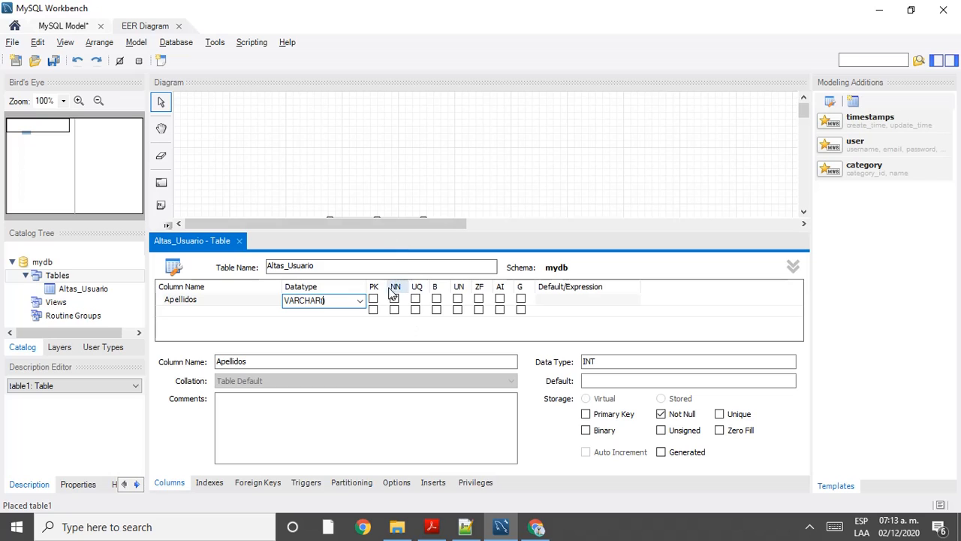
click(396, 300)
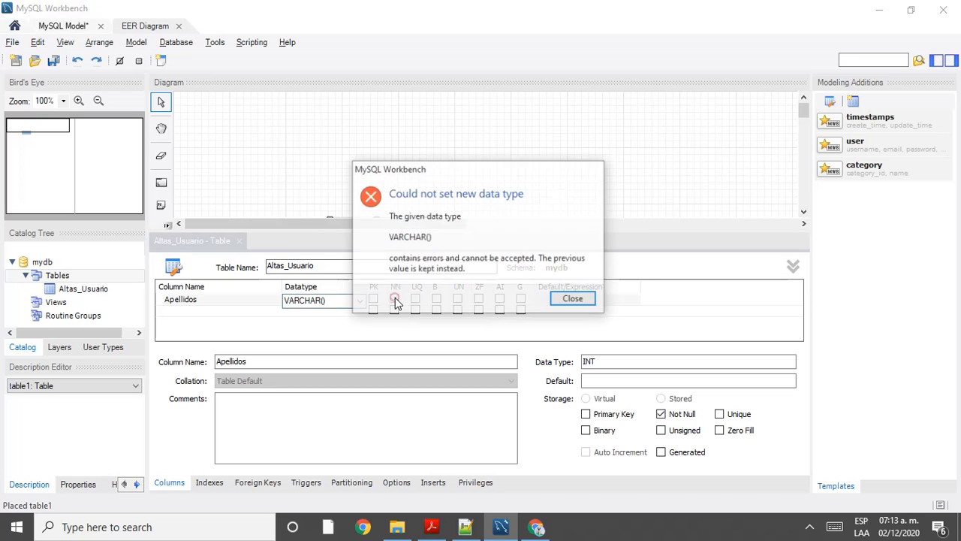
click(567, 299)
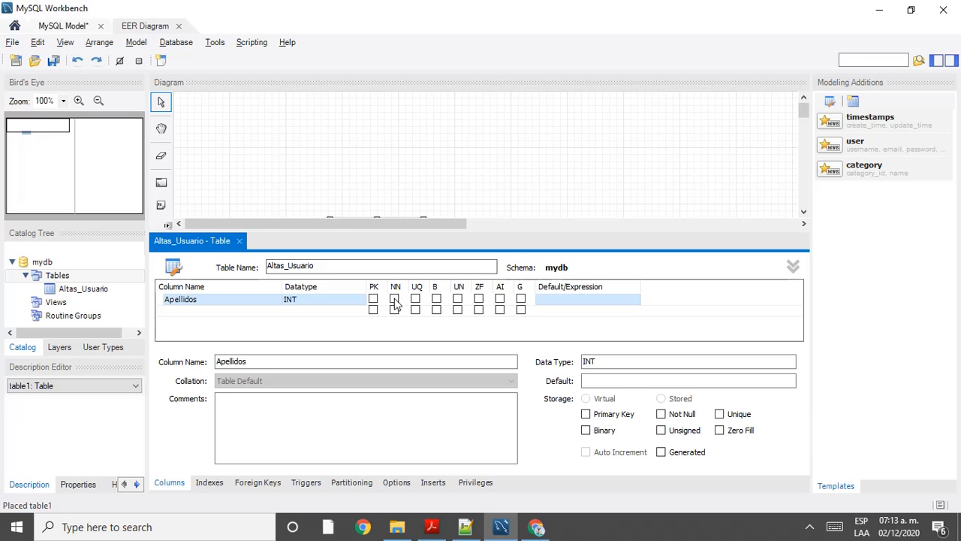
click(536, 526)
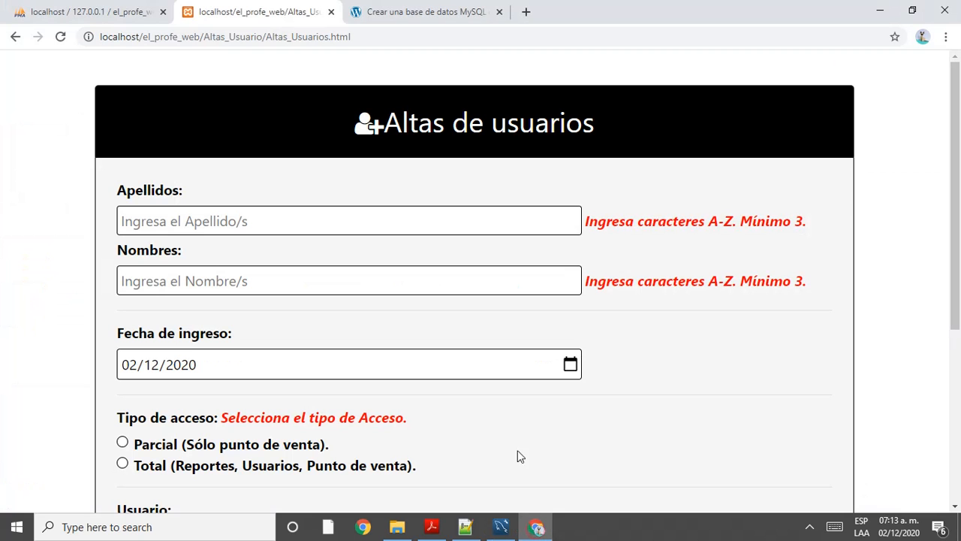
scroll(599, 371, down, 1)
scroll(599, 371, up, 1)
scroll(598, 371, down, 4)
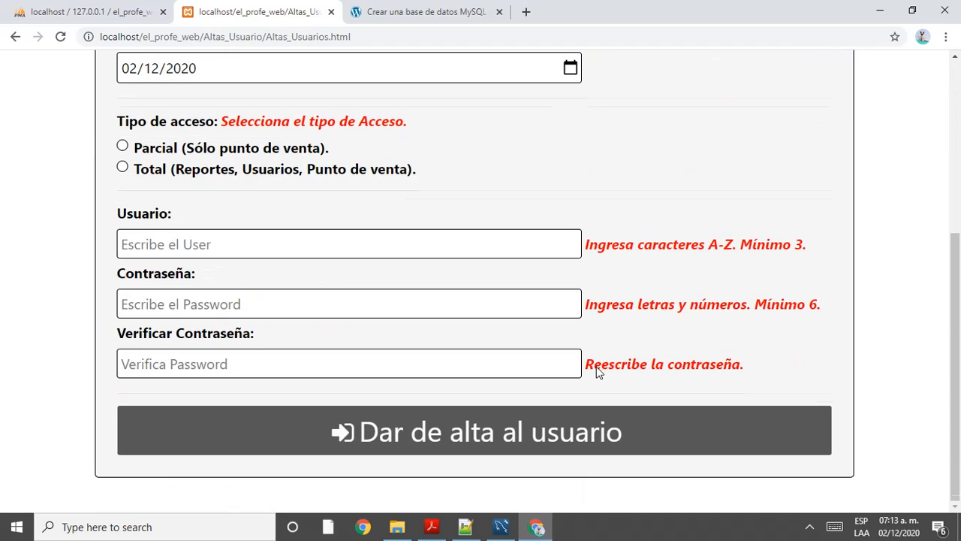
click(457, 444)
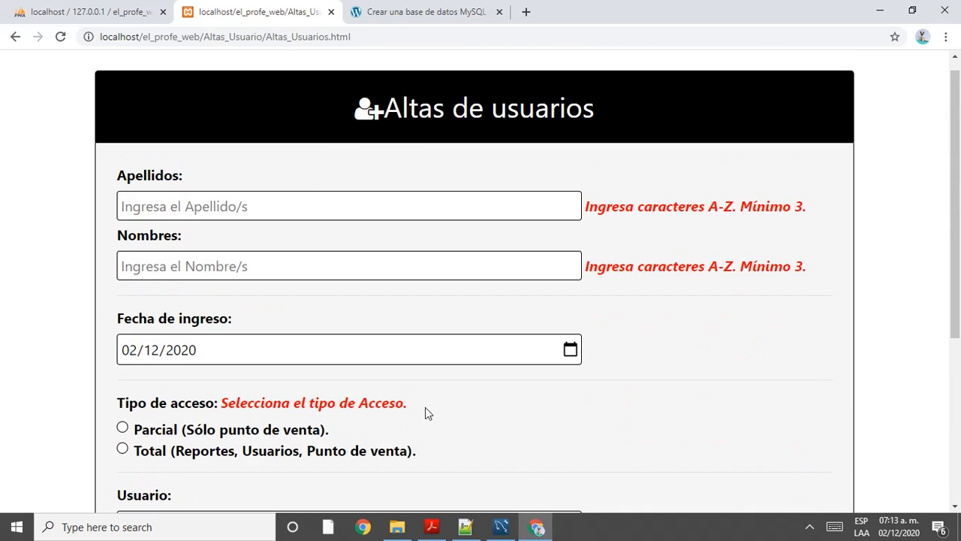
click(213, 206)
scroll(356, 264, down, 5)
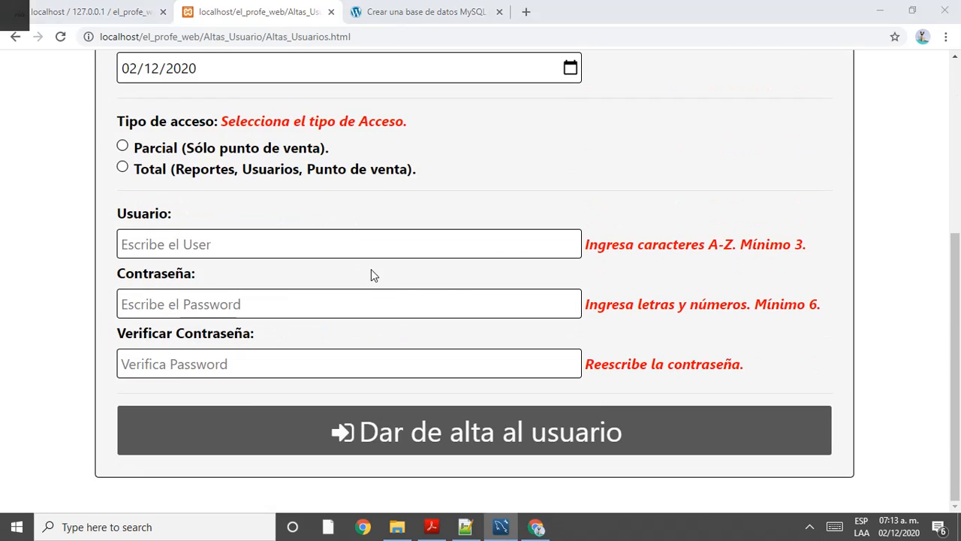
key(alt+Tab)
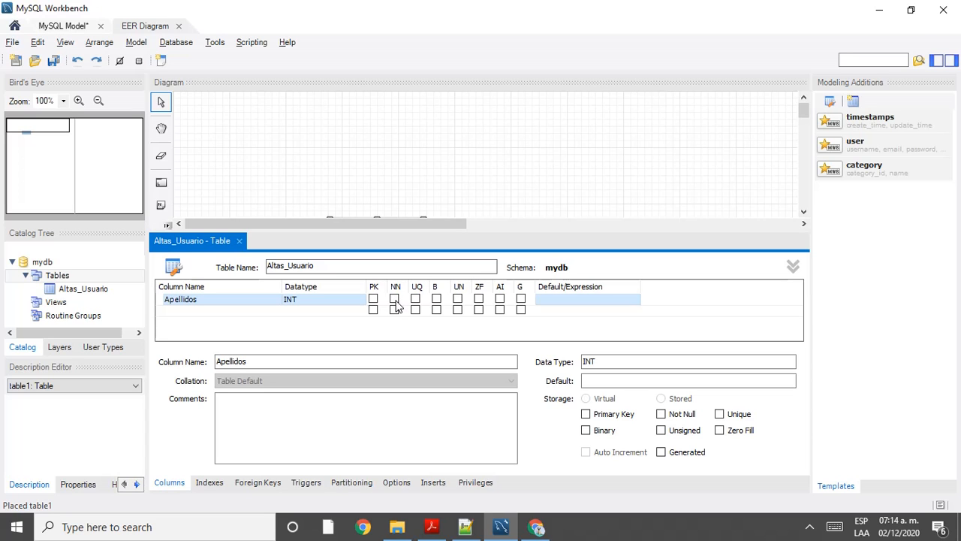
key(alt+Tab)
scroll(376, 296, up, 4)
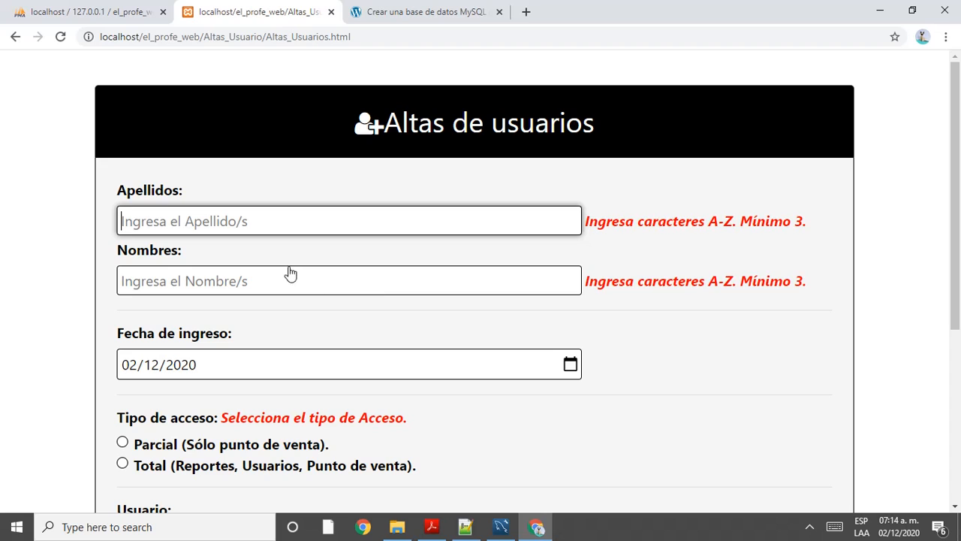
click(239, 220)
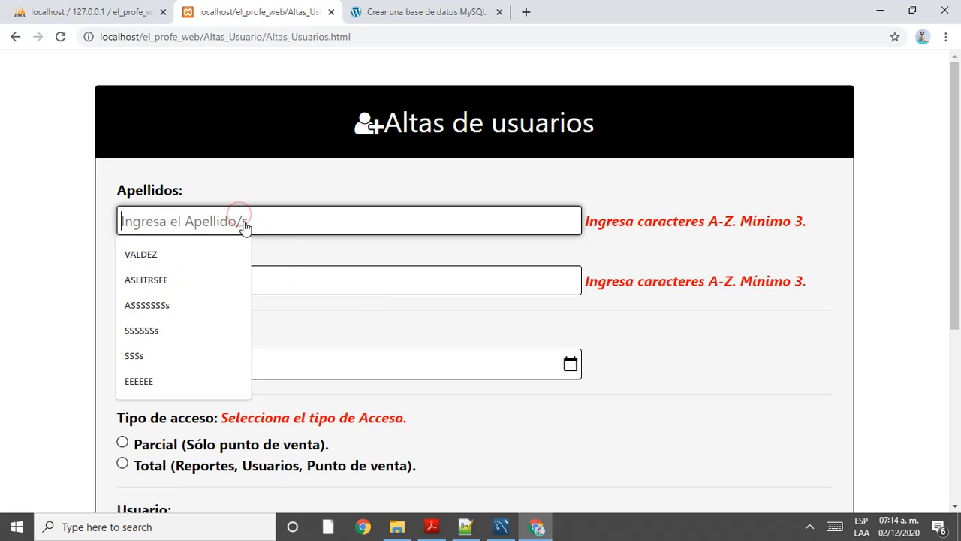
click(334, 223)
key(alt+Tab)
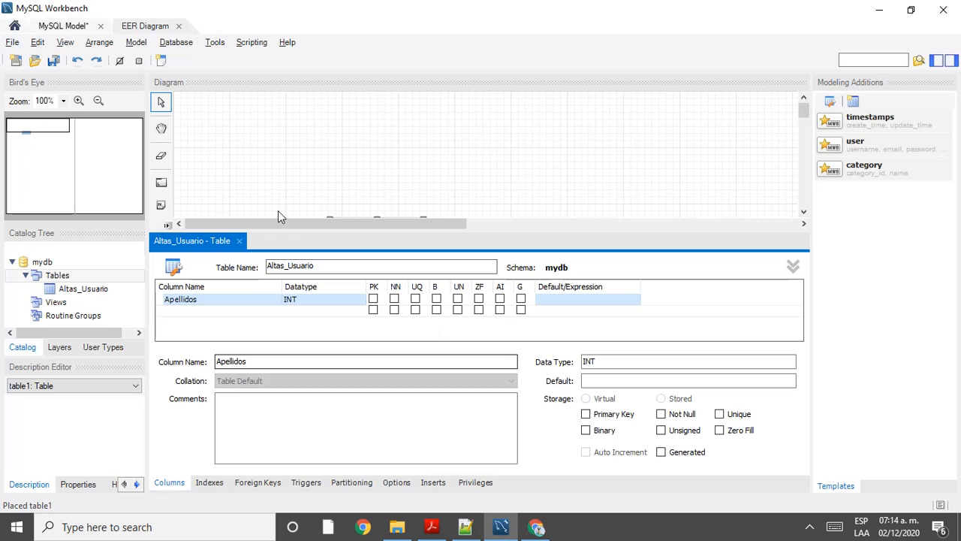
Step: Choose VARCHAR() as the Apellidos datatype and bring up Altas_Usuarios_BD.php in Notepad++
click(327, 301)
click(358, 301)
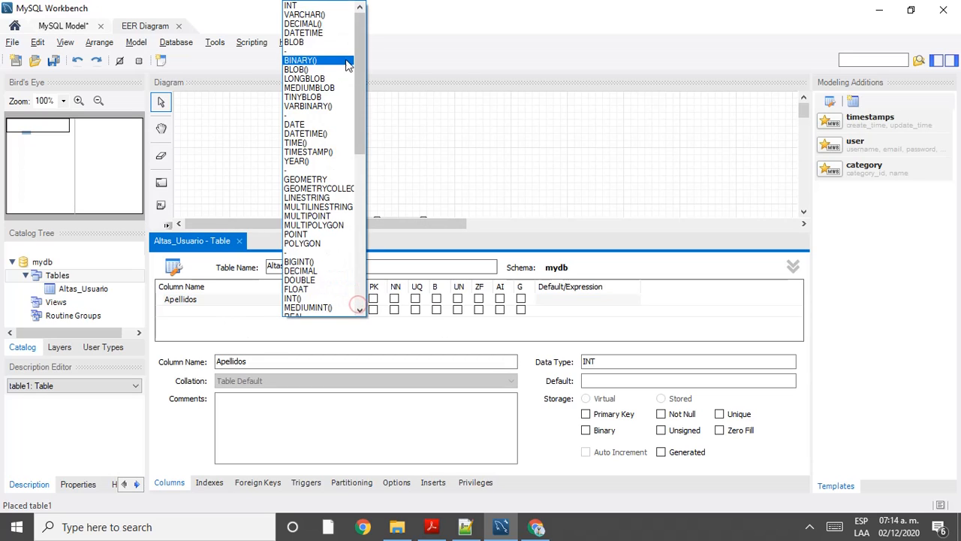
click(333, 15)
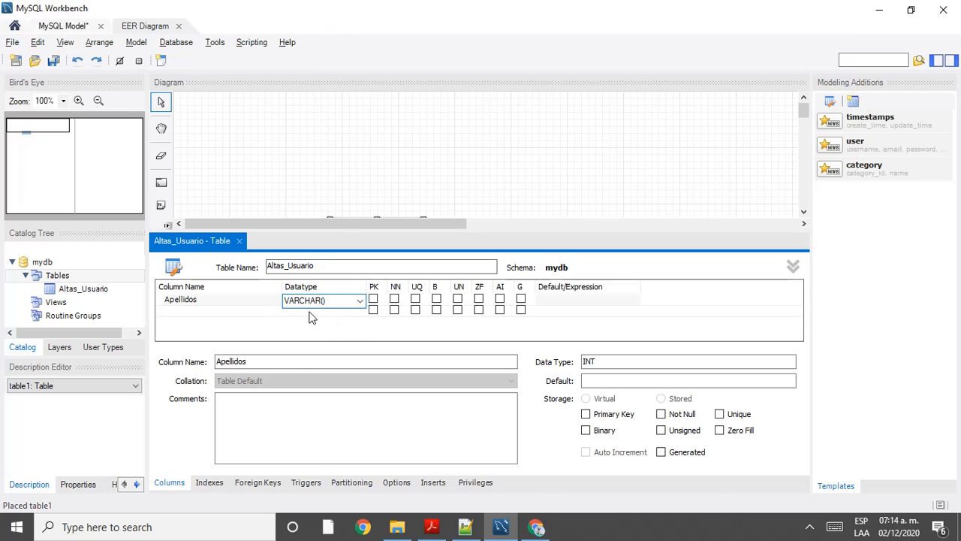
mouse_move(465, 529)
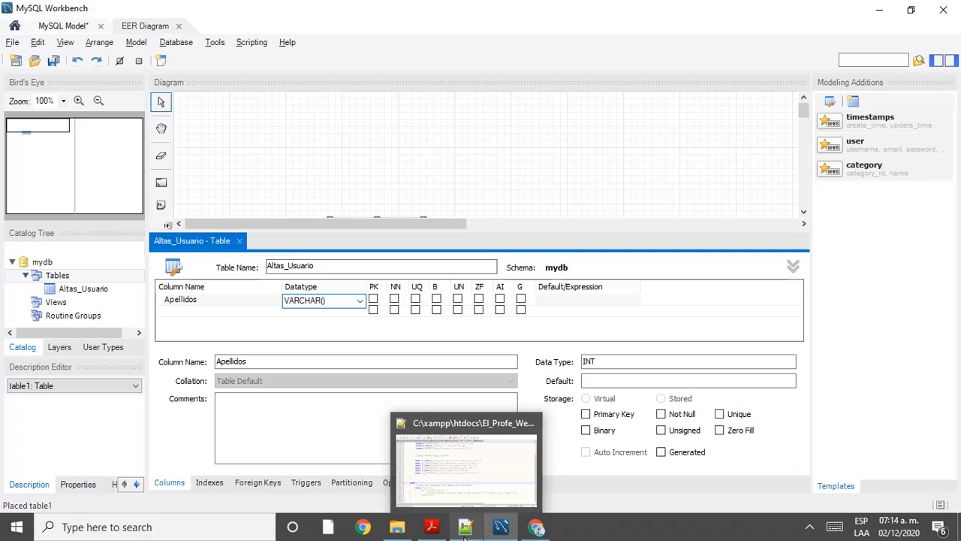
click(464, 530)
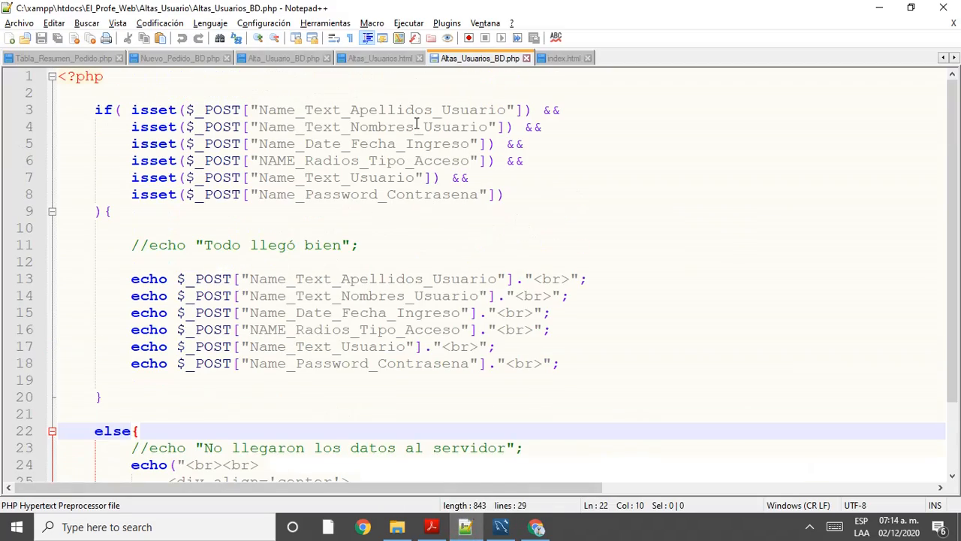
Step: In Altas_Usuarios.html, highlight the Apellidos input and read its maxlength of 30
click(381, 59)
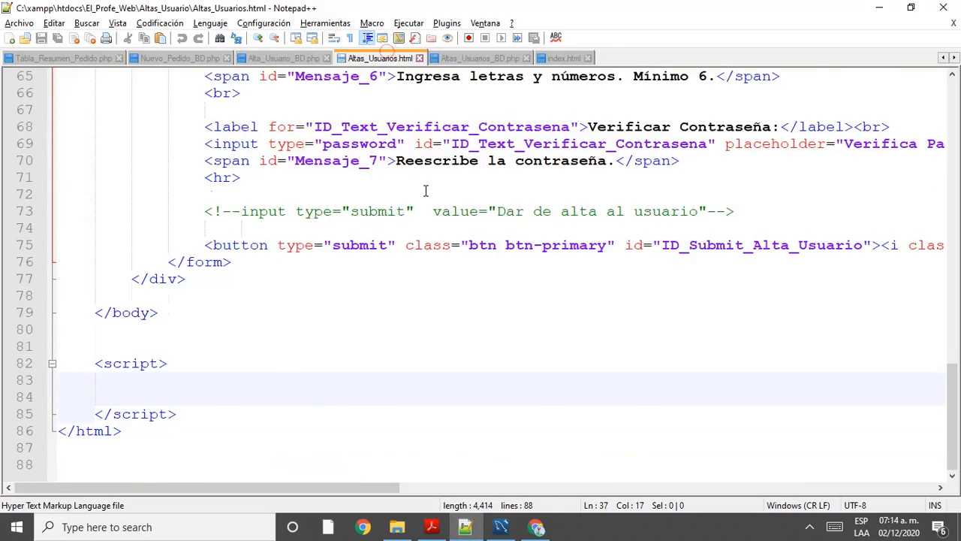
scroll(433, 203, up, 8)
scroll(432, 203, up, 10)
scroll(434, 208, down, 4)
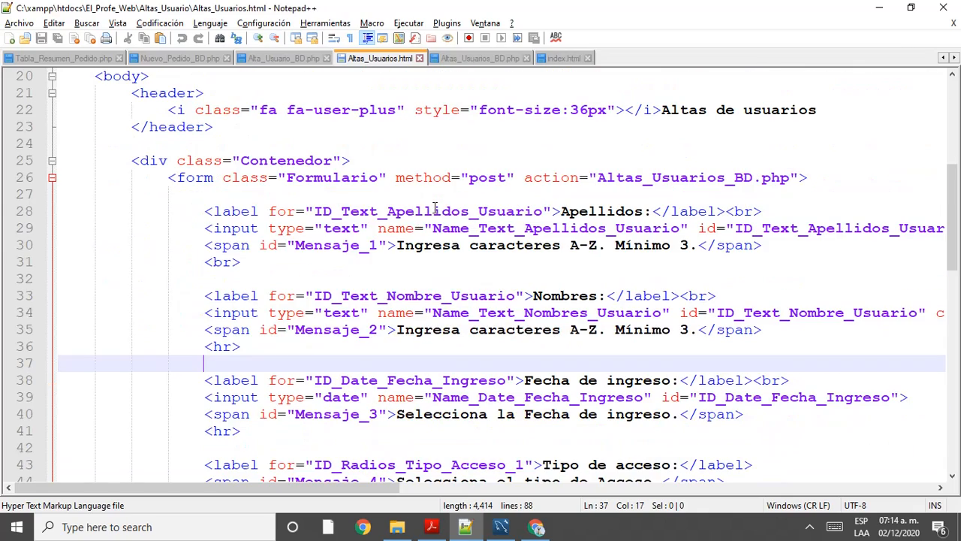
double_click(426, 212)
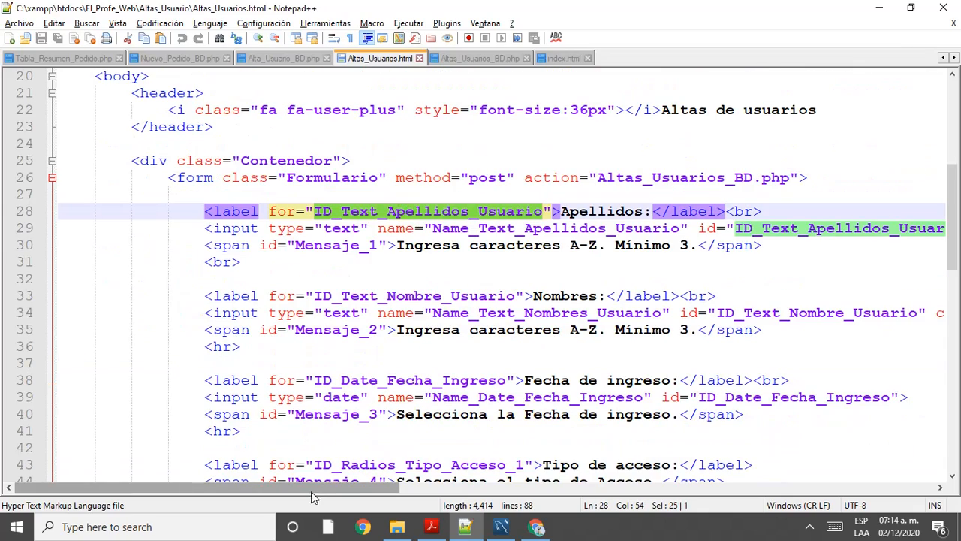
drag(312, 489, 729, 474)
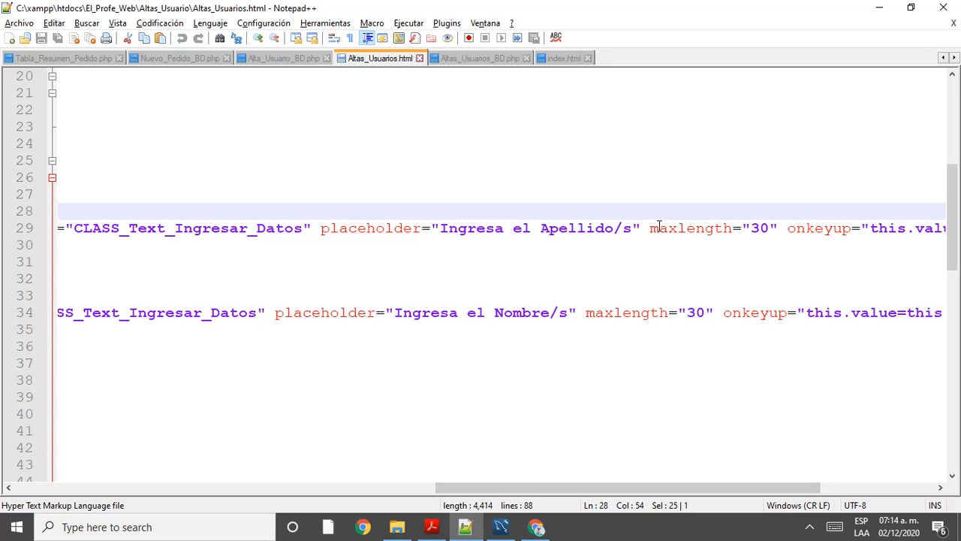
drag(650, 227, 778, 228)
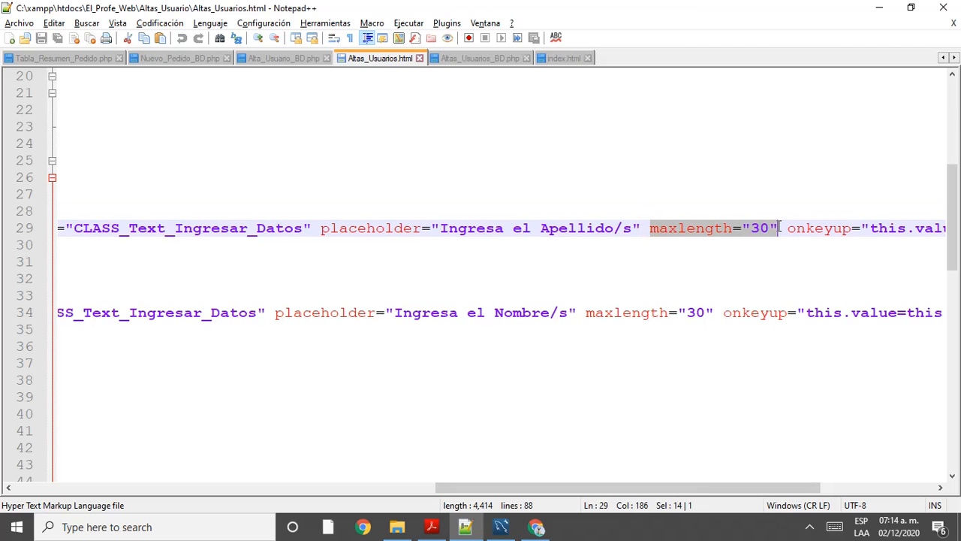
key(alt+Tab)
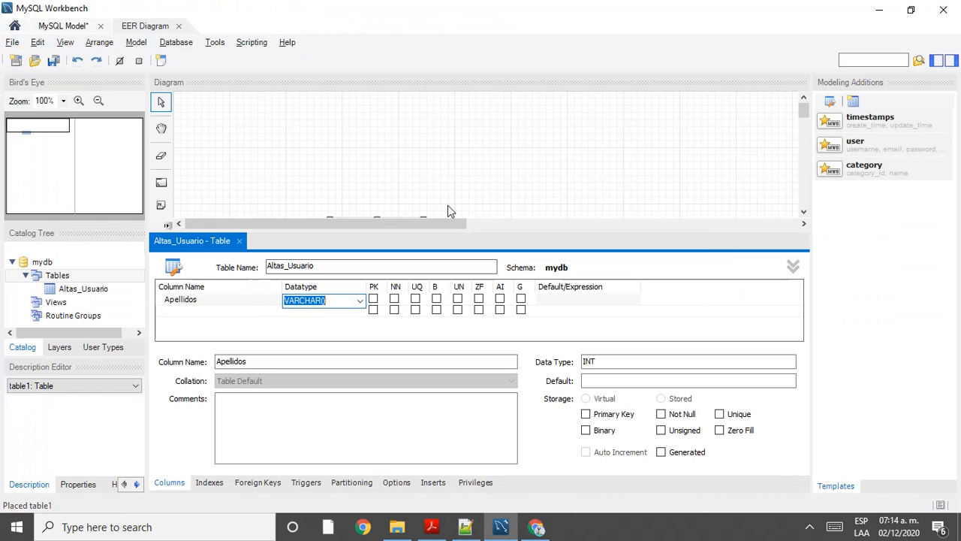
Step: Change Apellidos from VARCHAR(50) to VARCHAR(30), after testing the form field with a row of S's
click(325, 302)
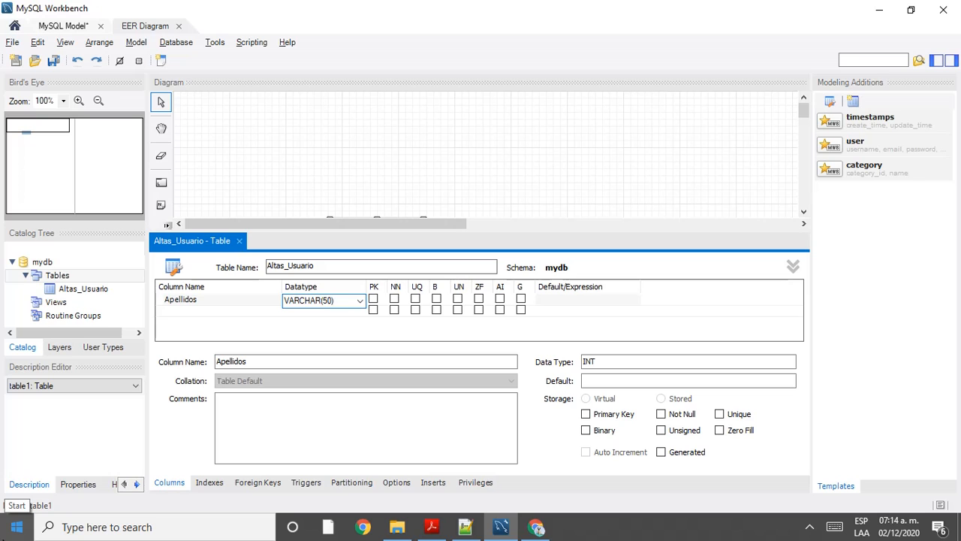
click(538, 531)
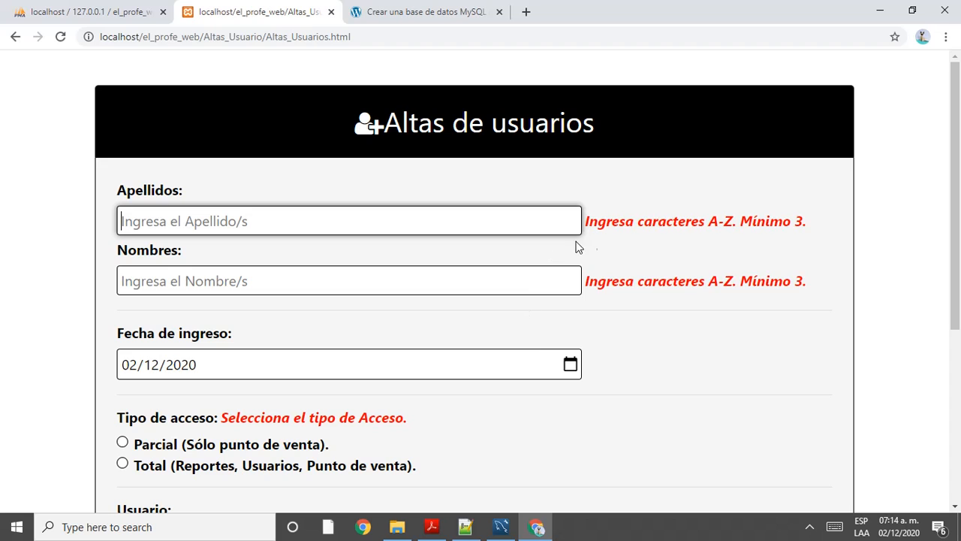
text(sssssssssssssssssssssssssssss)
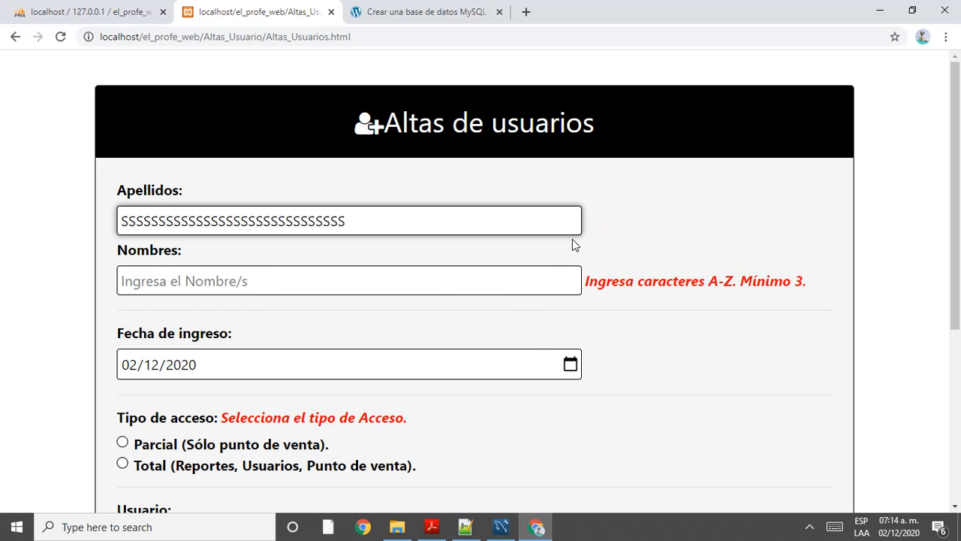
key(alt+Tab)
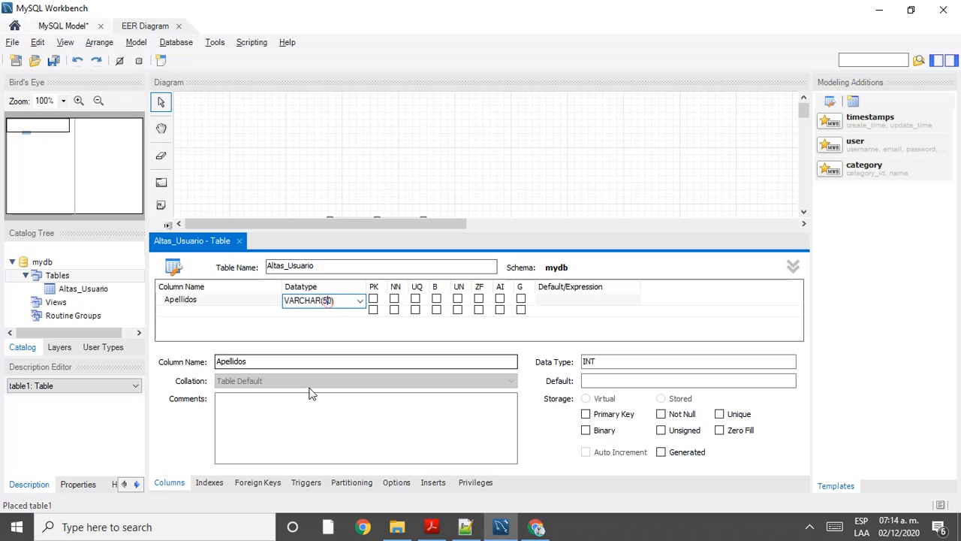
key(BackSpace)
key(BackSpace)
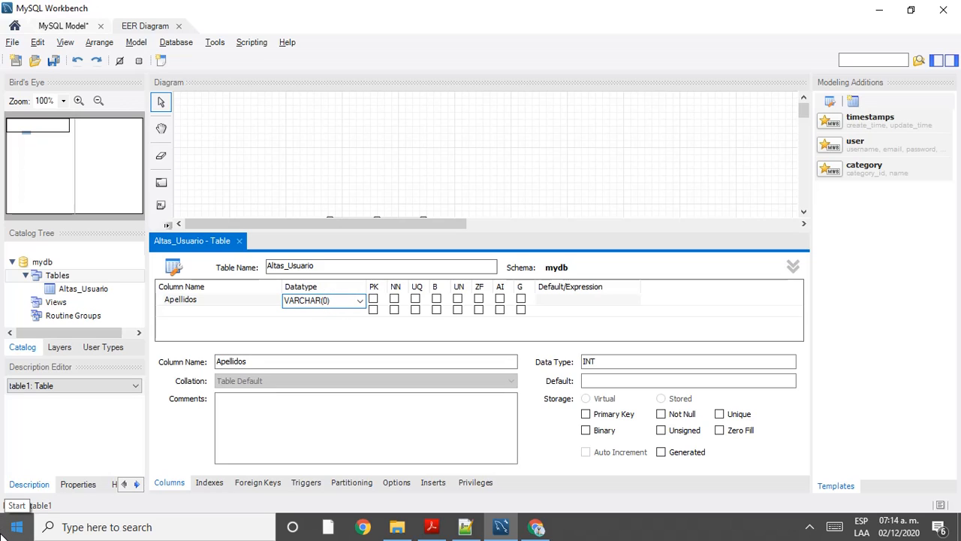
click(188, 312)
Step: Switch between the form's HTML source and the Altas de usuarios tab in Chrome
click(466, 527)
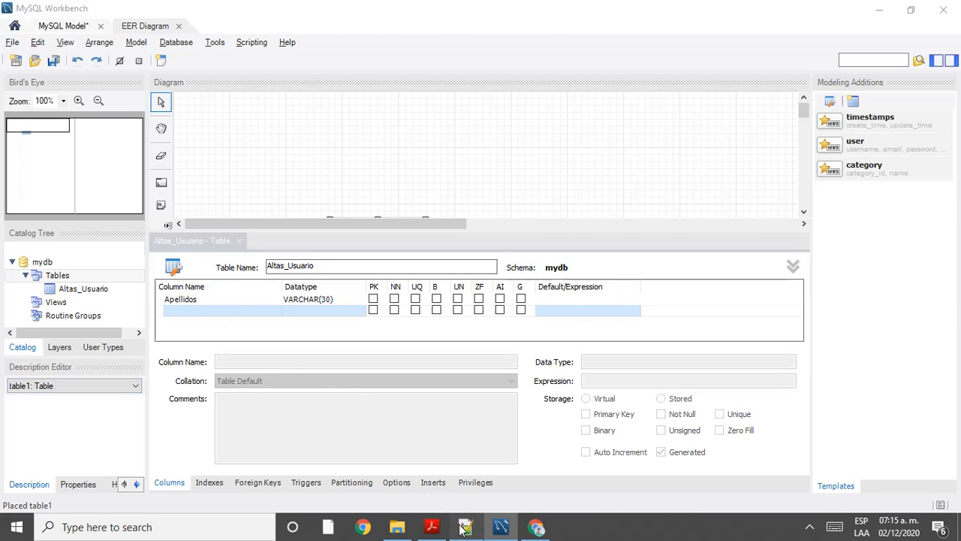
click(536, 526)
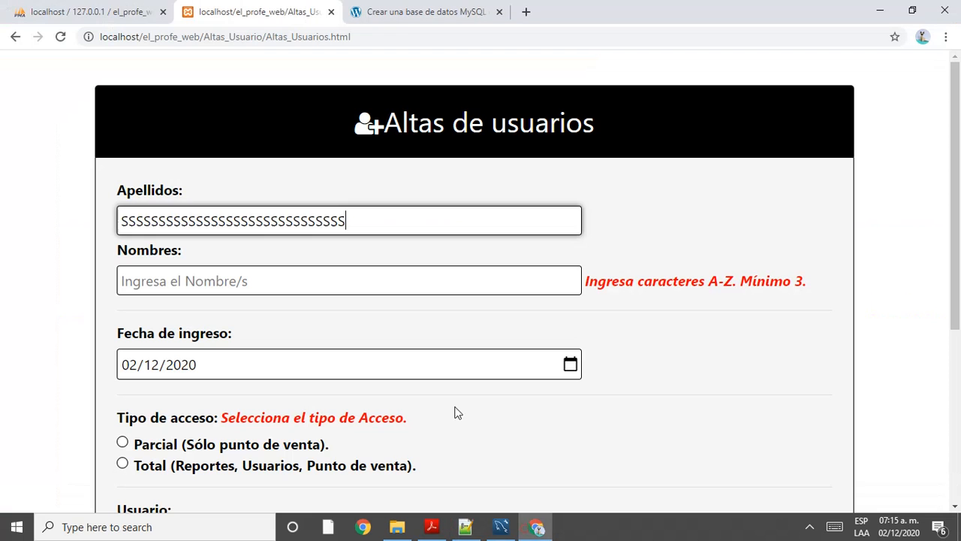
click(67, 11)
click(244, 12)
key(alt+Tab)
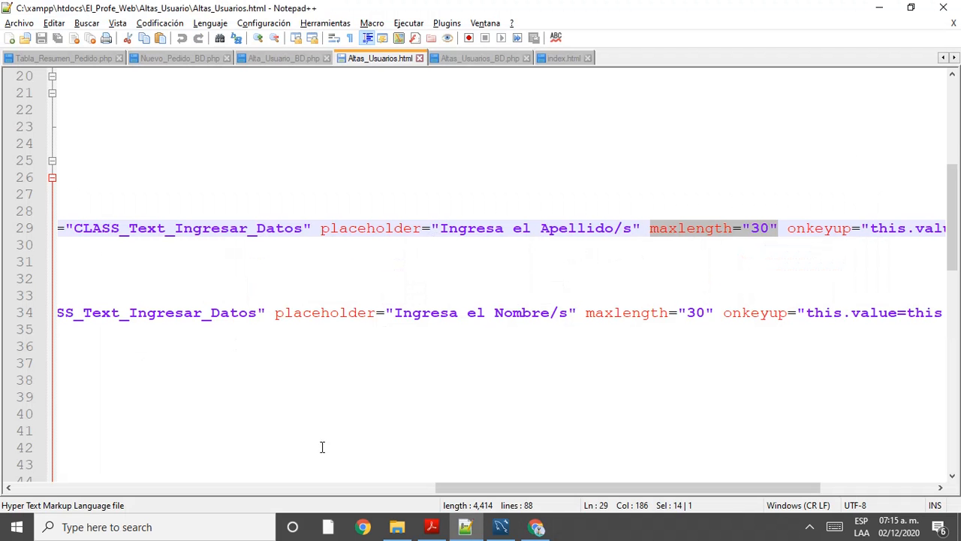
key(alt+Tab)
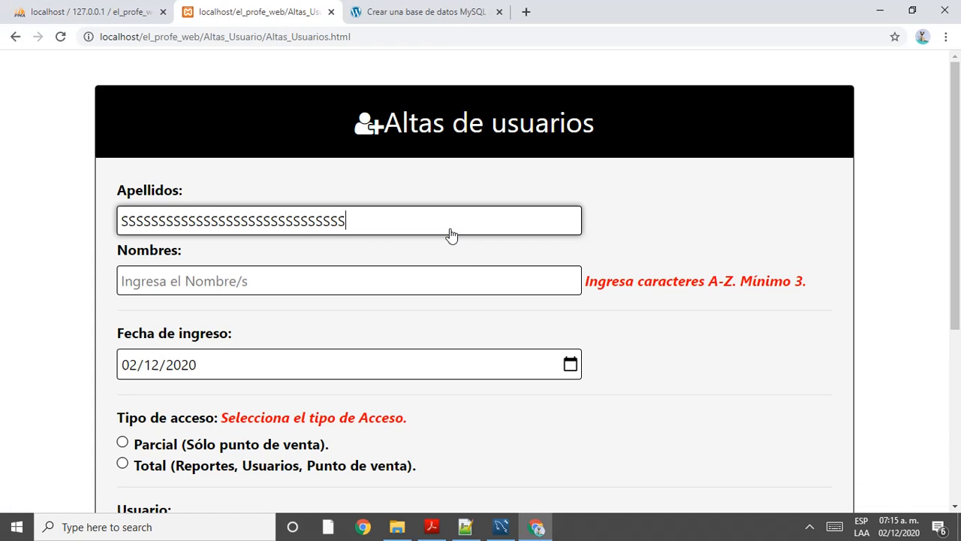
Step: Add a Nombres column to Altas_Usuario with the default VARCHAR(45), then compare it with the form source
click(502, 526)
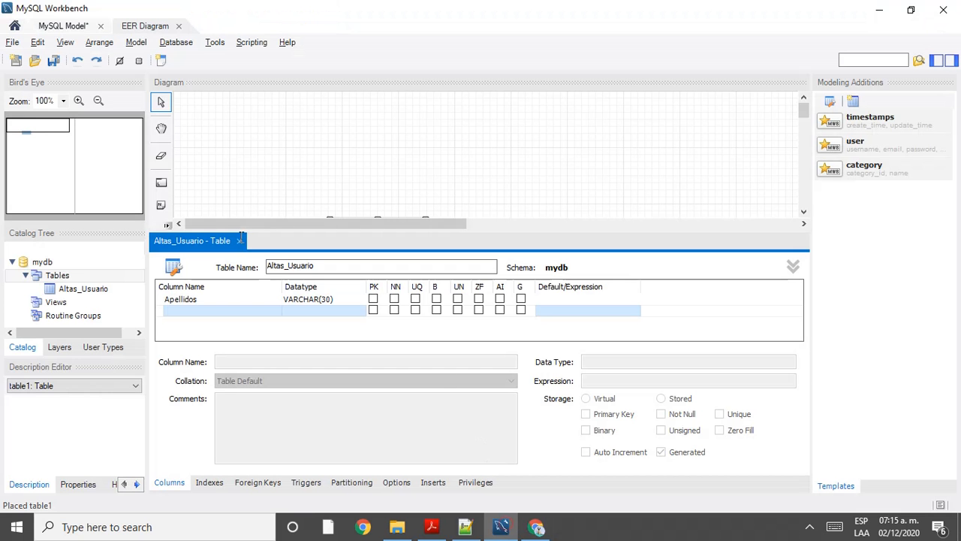
click(187, 315)
text(Nom)
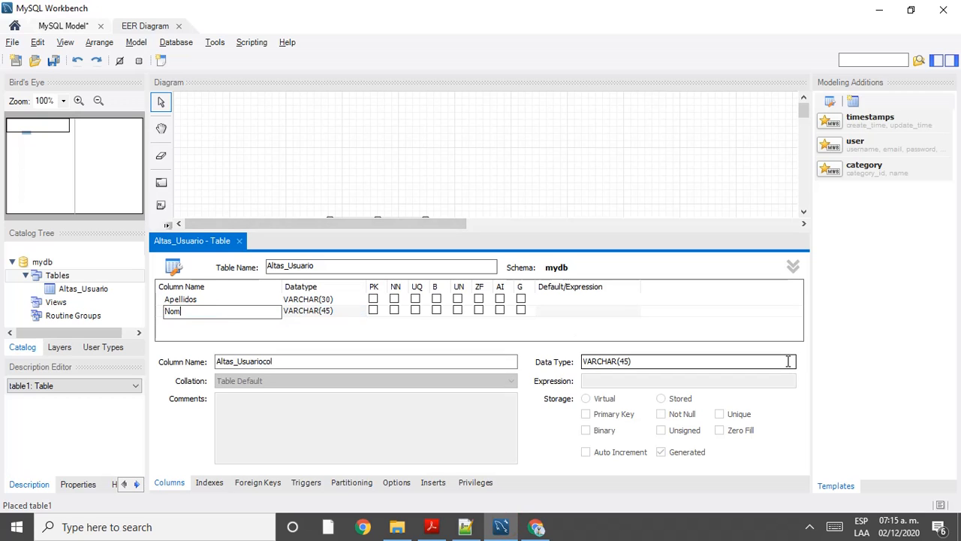
text(bres)
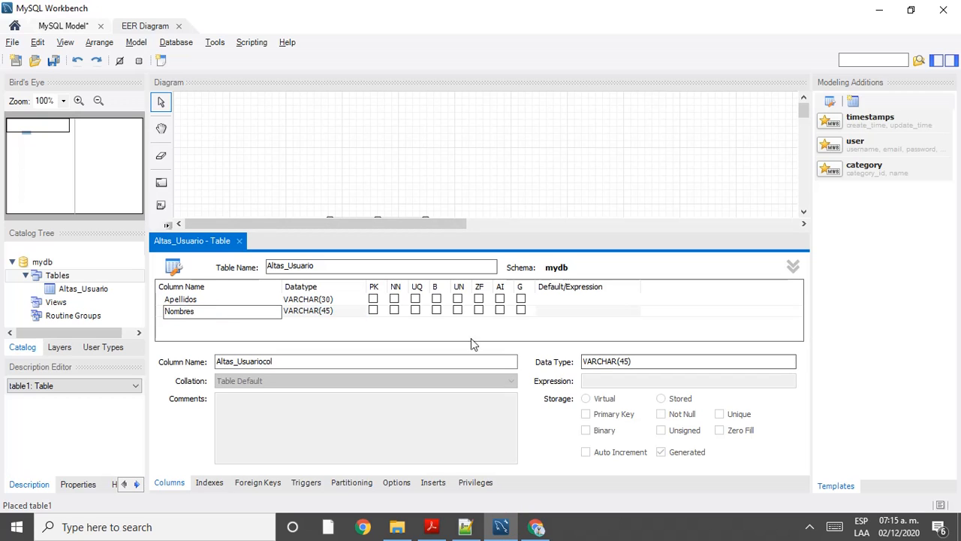
click(315, 313)
click(314, 314)
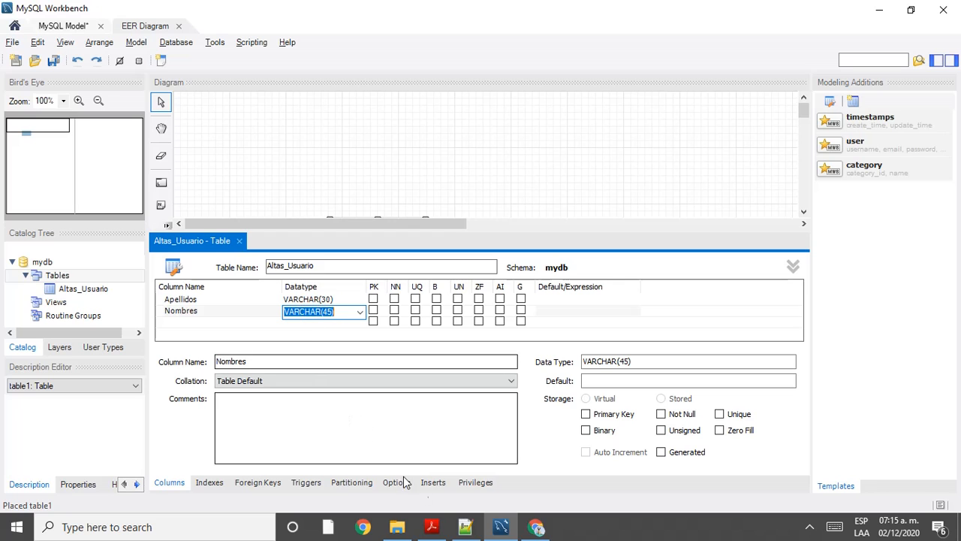
key(alt+Tab)
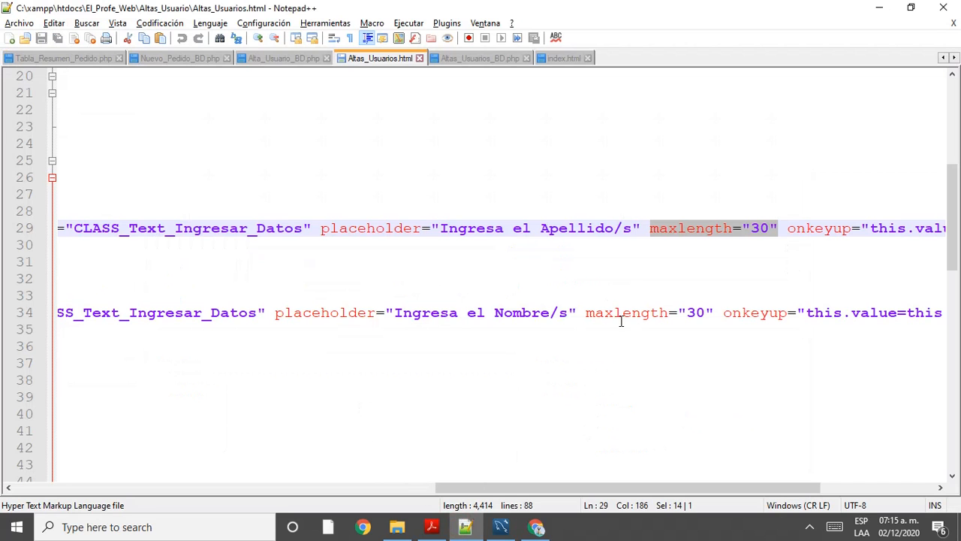
Step: Confirm the Nombres input has maxlength="30", then select the 45 length in Workbench
drag(589, 314, 923, 314)
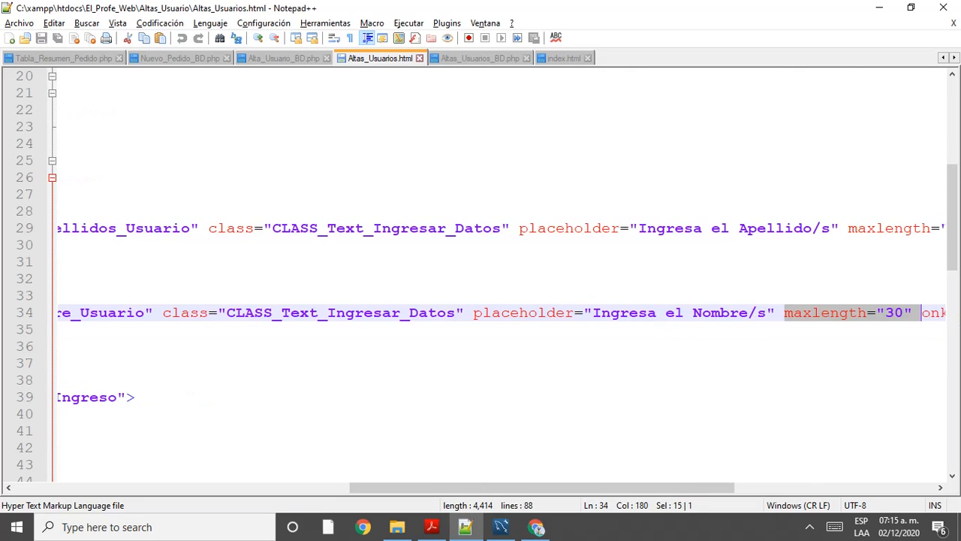
key(alt+Tab)
drag(333, 312, 324, 314)
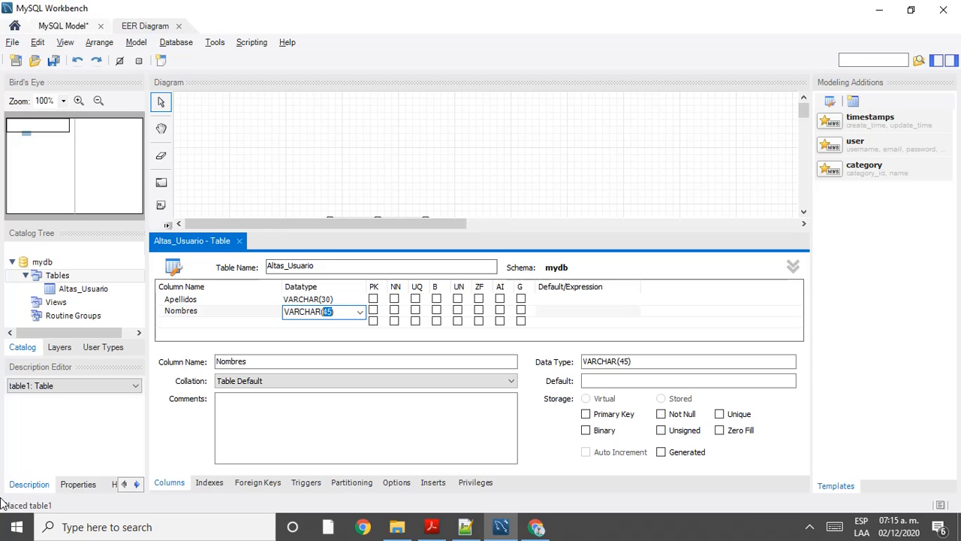
Step: Change Nombres to VARCHAR(30) and bring the Altas de usuarios form back in Chrome
text(30)
click(181, 321)
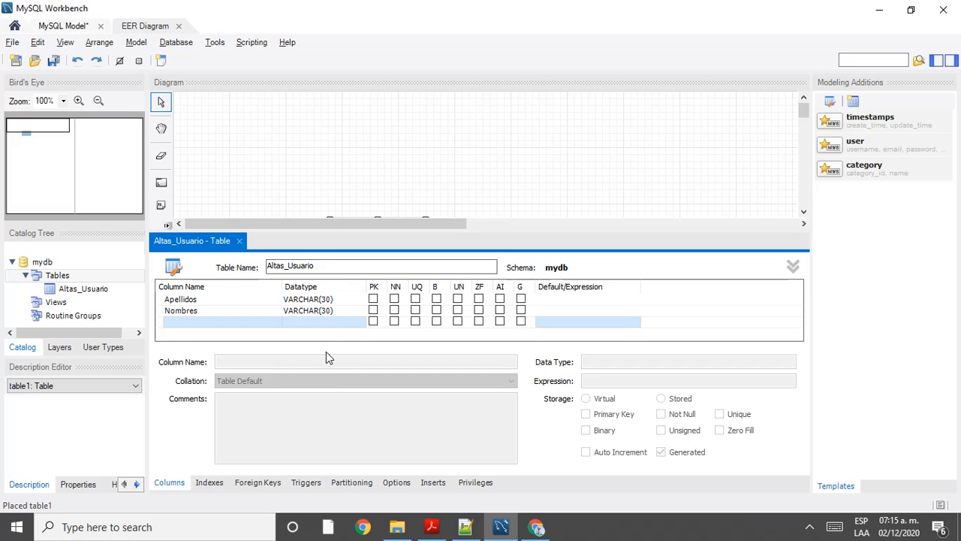
click(466, 530)
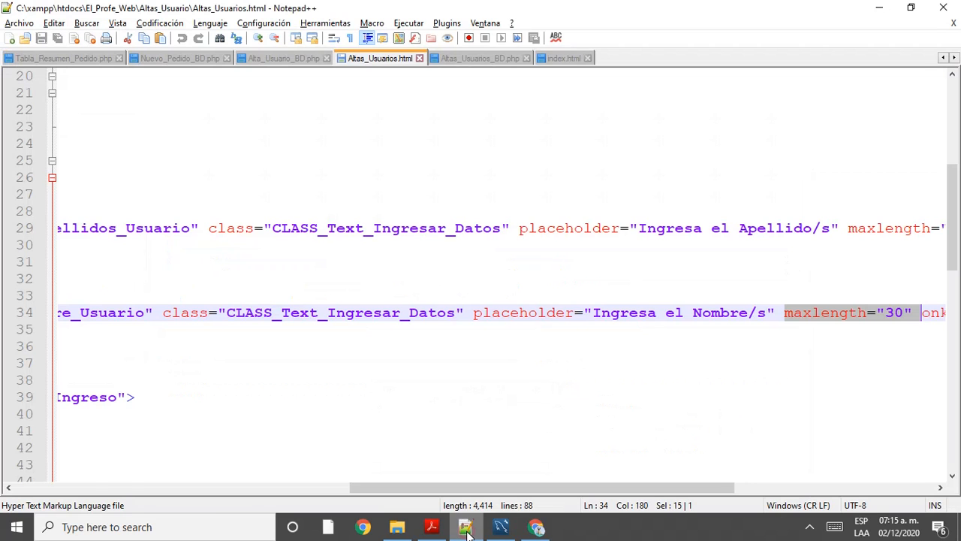
click(536, 527)
Step: Choose Total as the access type and fill Usuario from the saved suggestion
scroll(281, 230, down, 2)
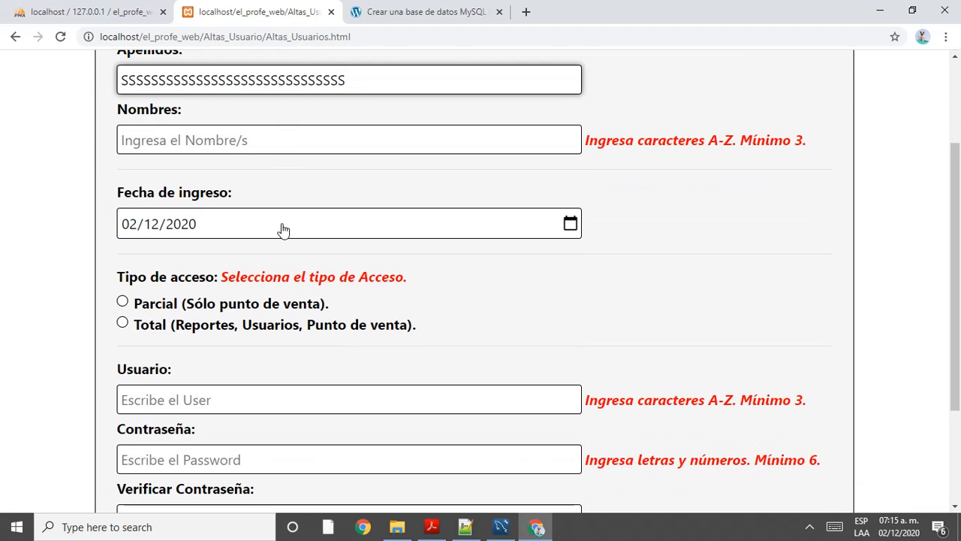
click(280, 223)
key(alt+Tab)
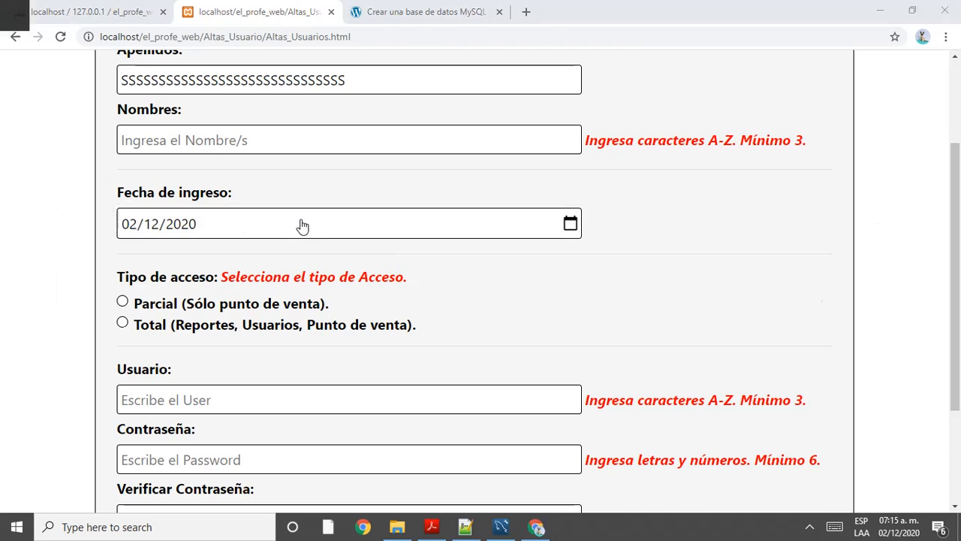
key(alt+Tab)
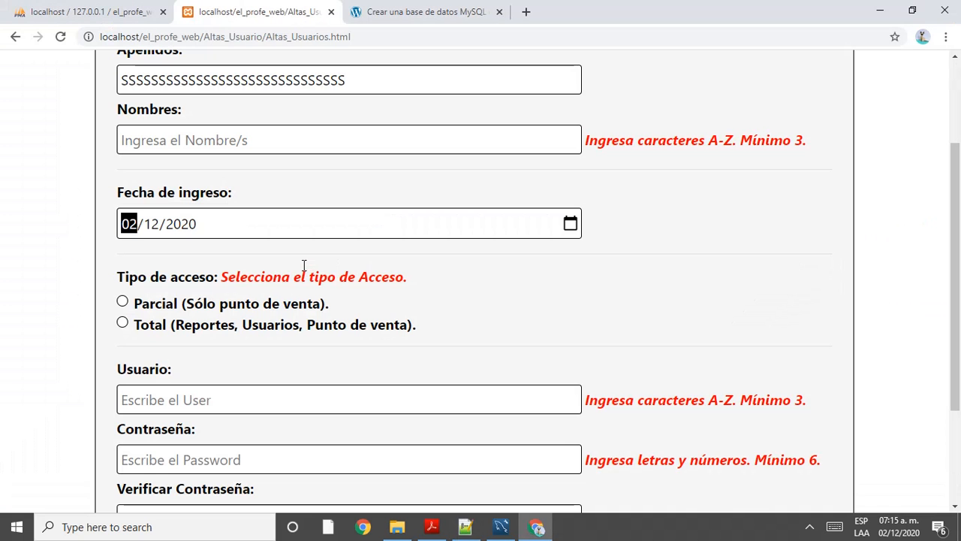
scroll(216, 236, down, 2)
click(182, 197)
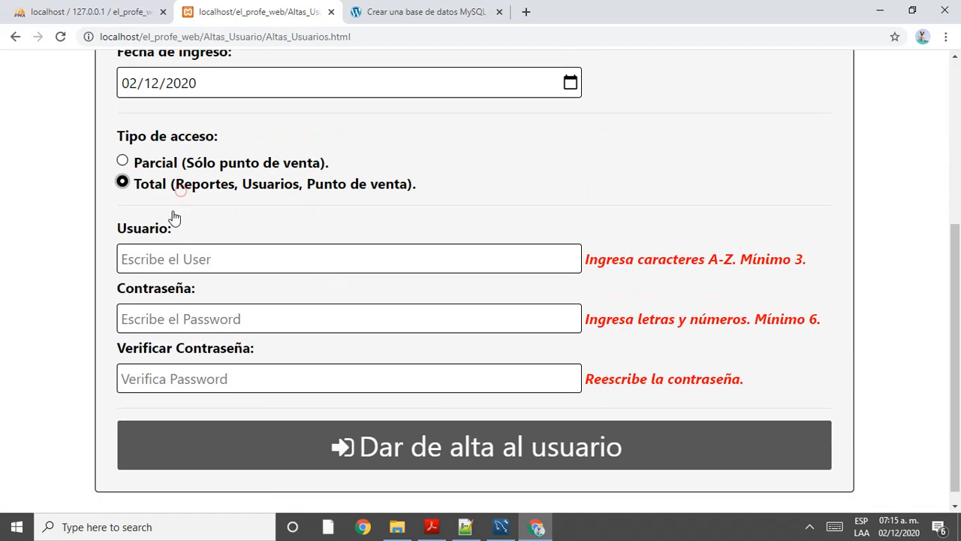
click(178, 259)
click(189, 297)
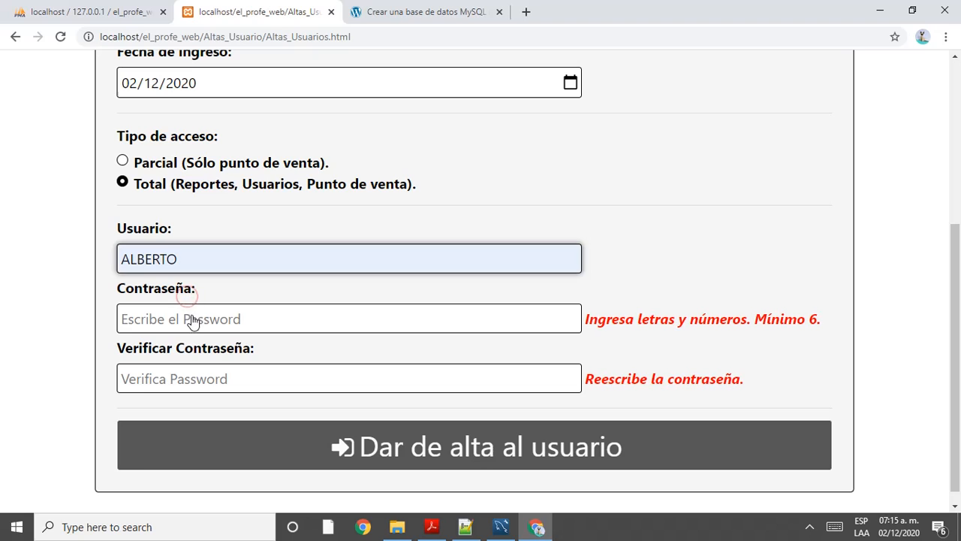
Step: Enter the same password in Contraseña and Verificar Contraseña
click(193, 320)
text(a)
key(BackSpace)
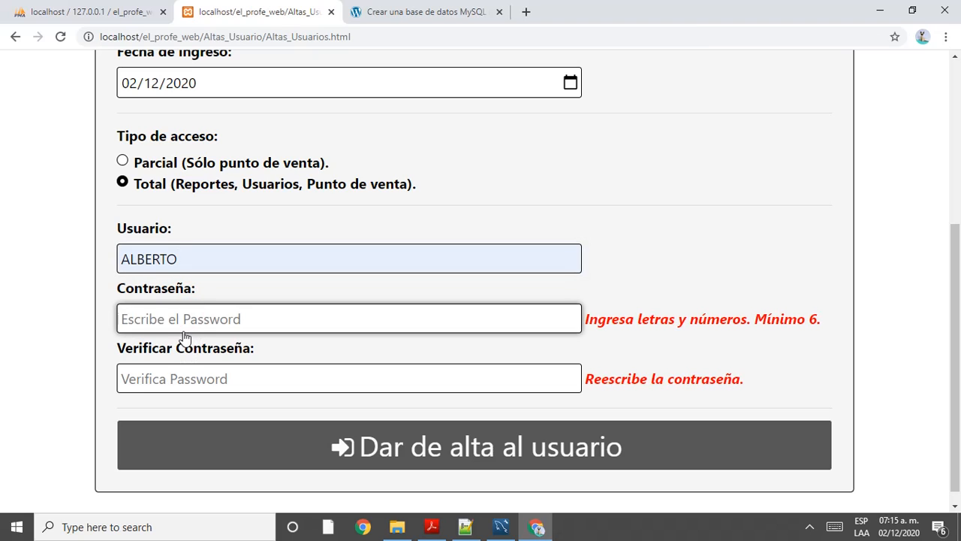
text(abcdefg)
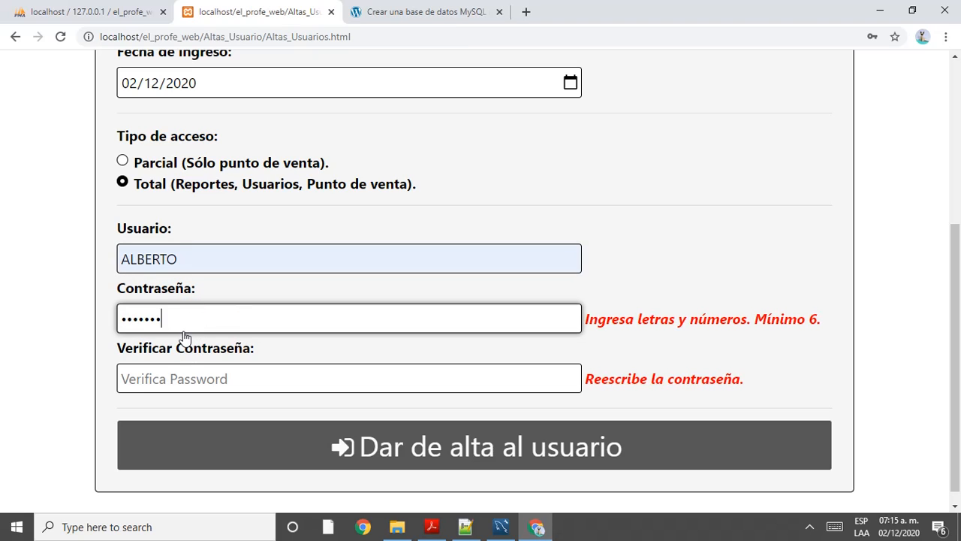
text(h)
click(178, 377)
text(abc)
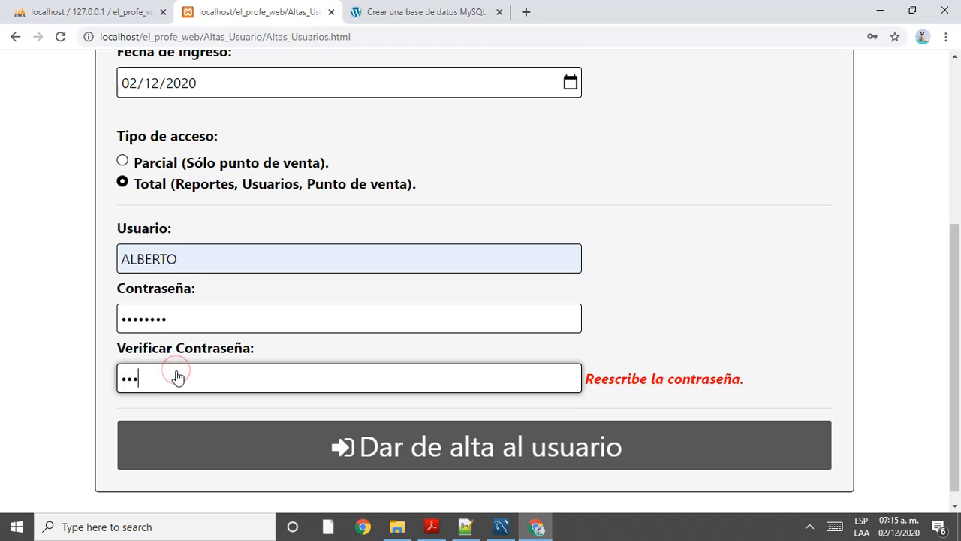
text(defgh)
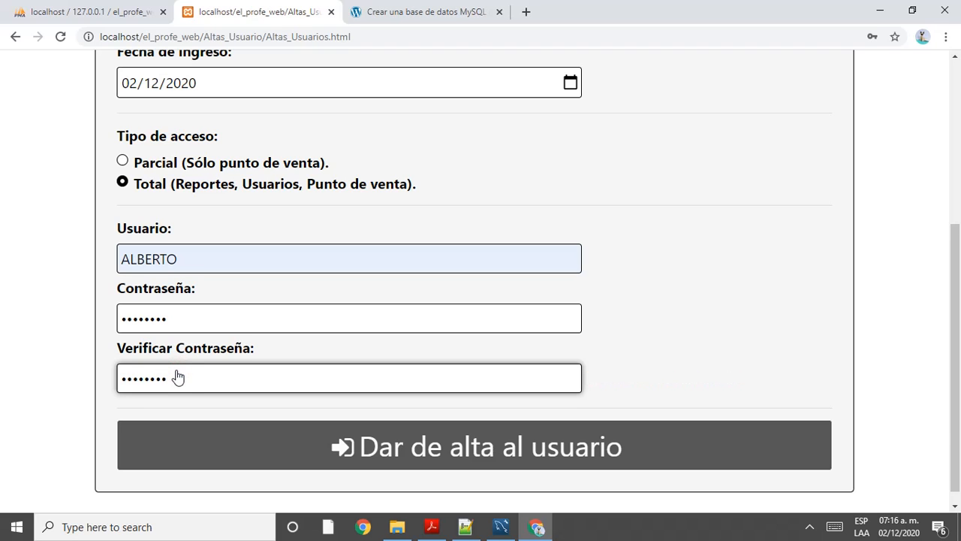
Step: Fill Nombres with 'aaaaaaaaaa', submit the form, and check the echoed date 2020-12-02
scroll(178, 377, up, 4)
click(303, 280)
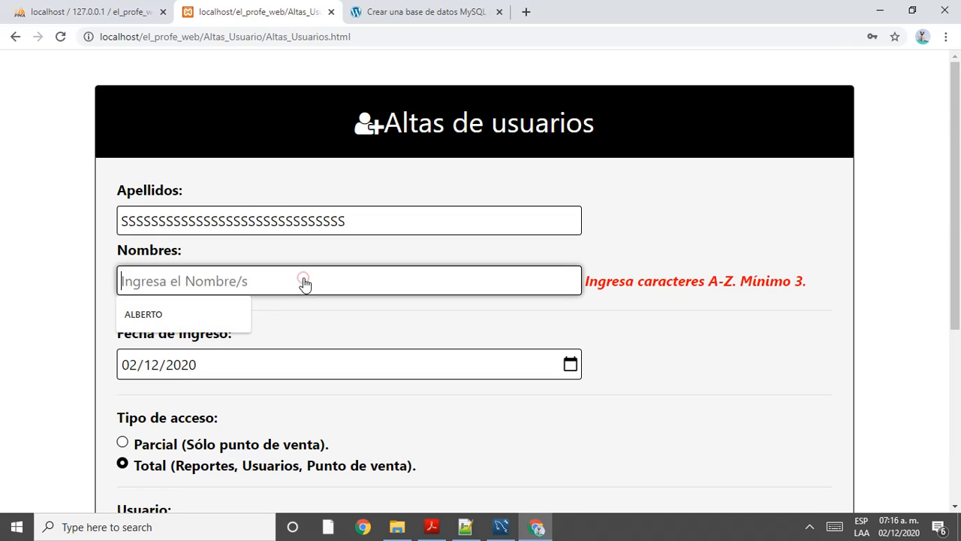
text(aaaaaaaaaa)
scroll(305, 282, down, 4)
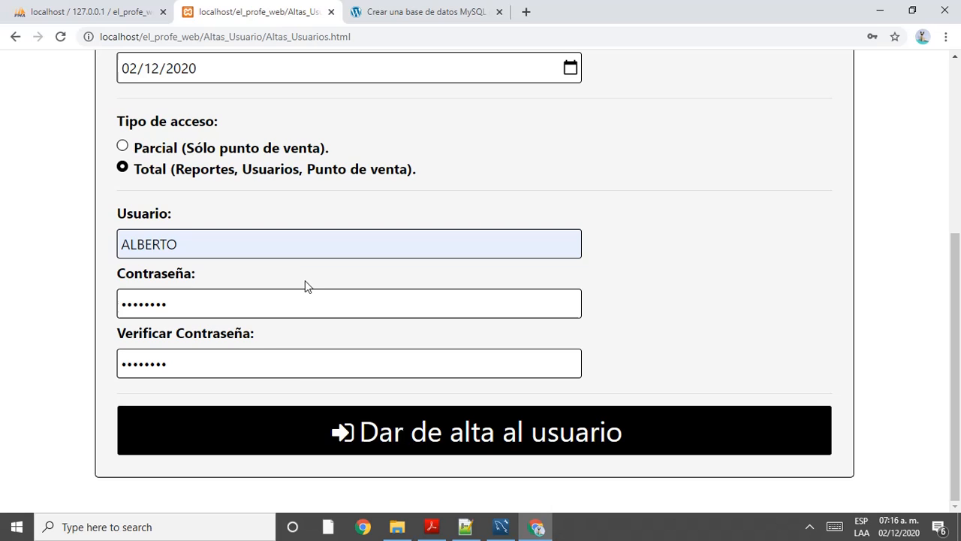
click(293, 427)
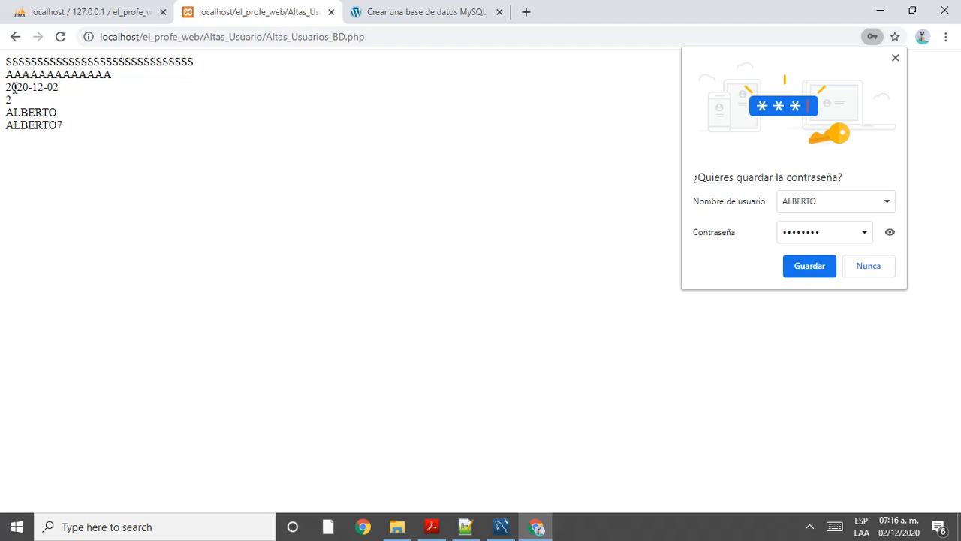
drag(12, 87, 17, 88)
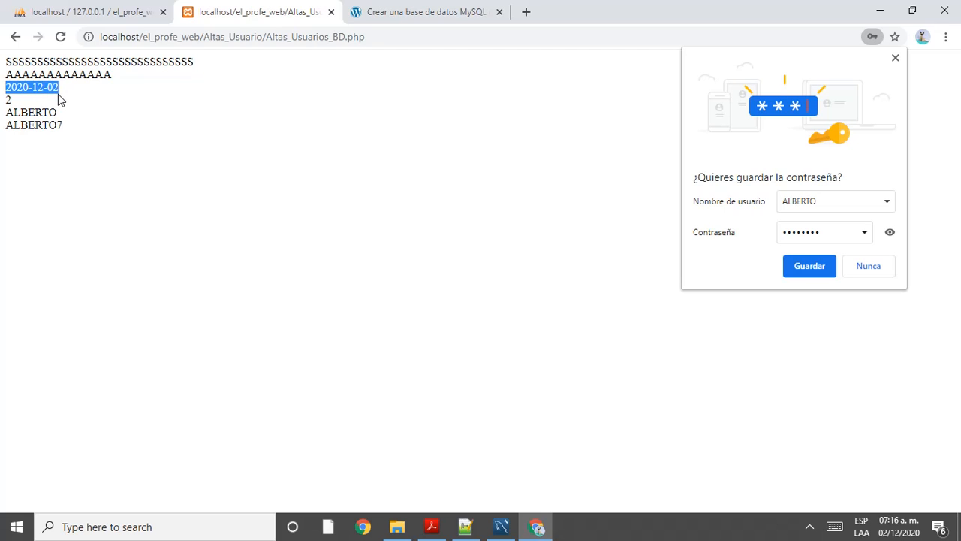
click(501, 527)
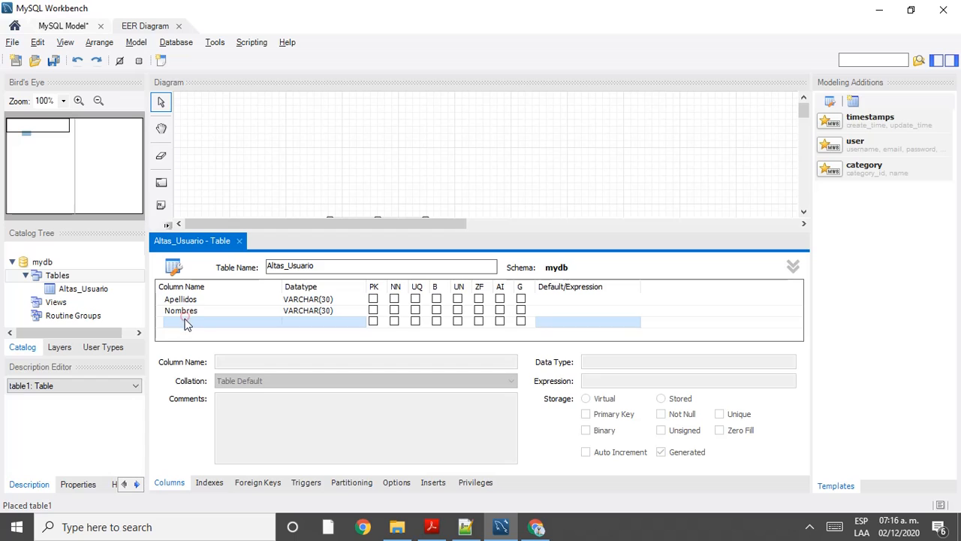
Step: Name the new third column Fecha_Ingreso and shorten its length to make it VARCHAR(10)
double_click(193, 321)
double_click(222, 328)
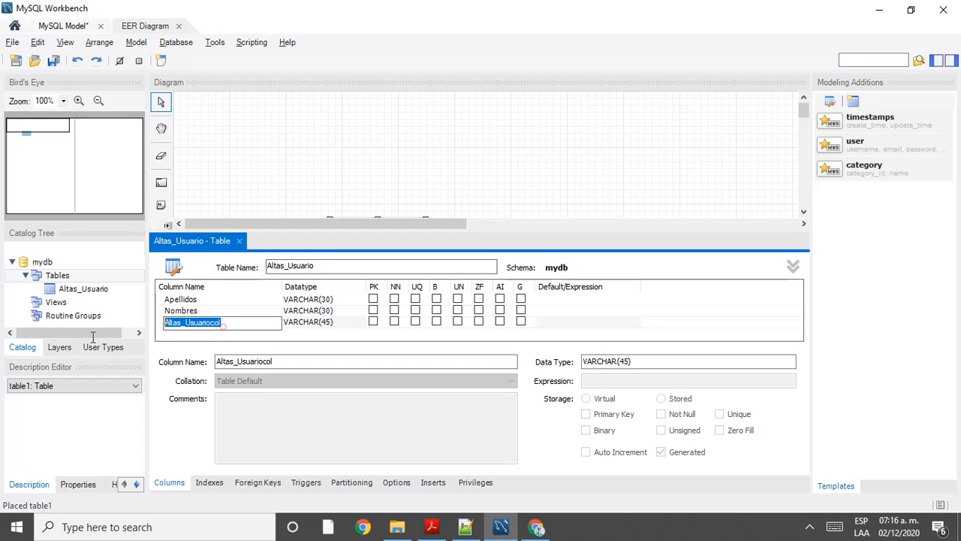
text(Fecha)
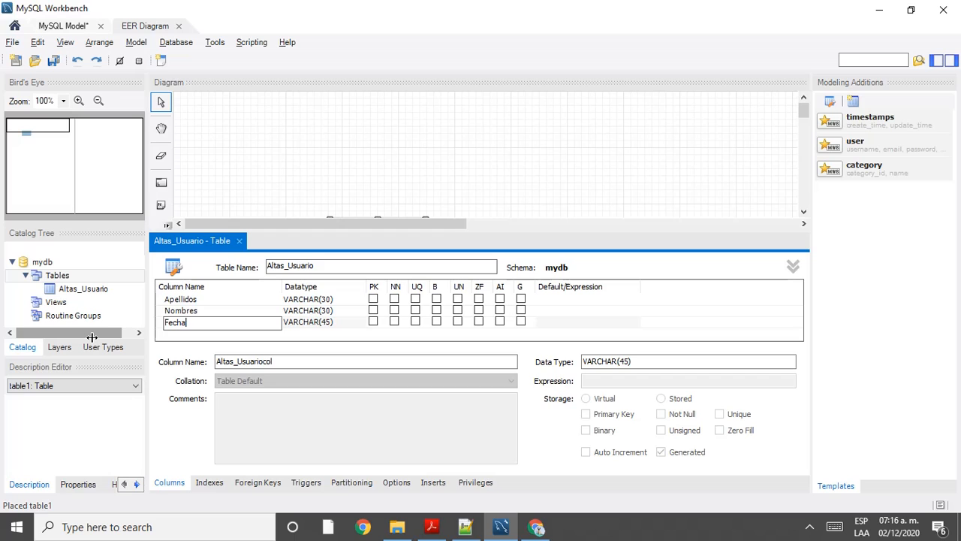
text(_Ingreso)
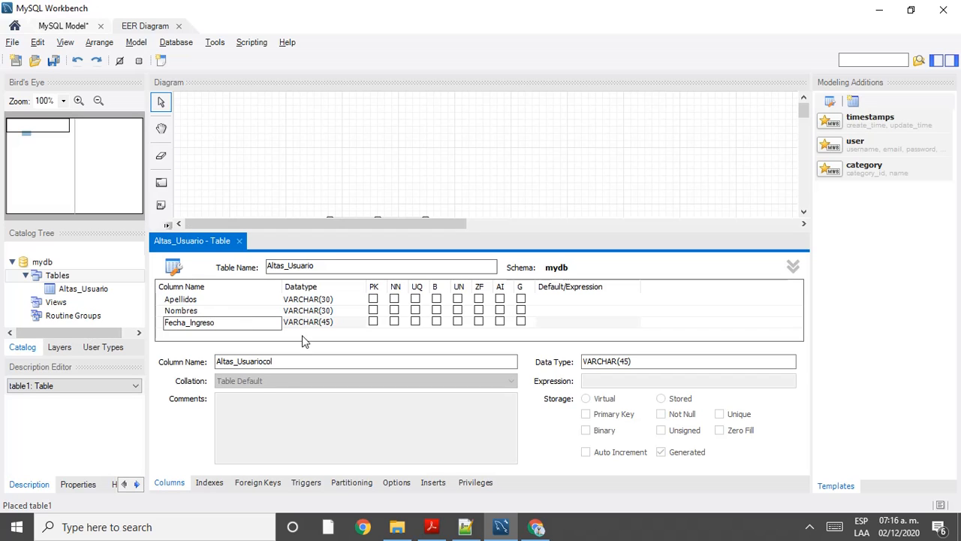
click(306, 323)
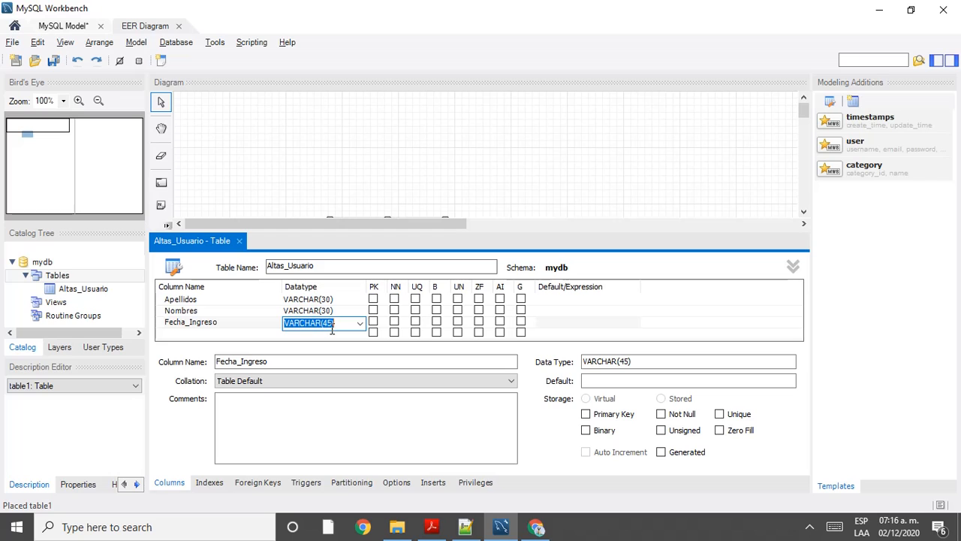
drag(332, 329, 326, 327)
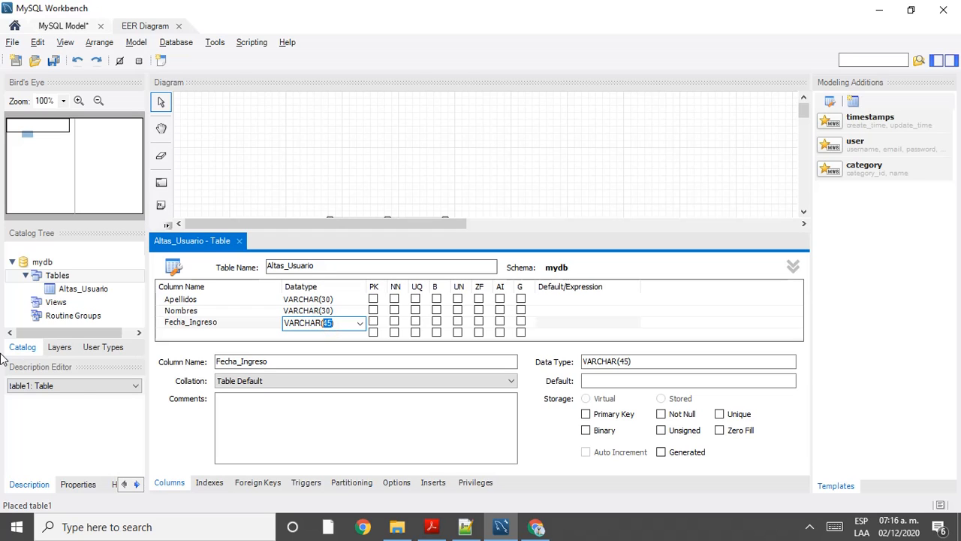
text(10)
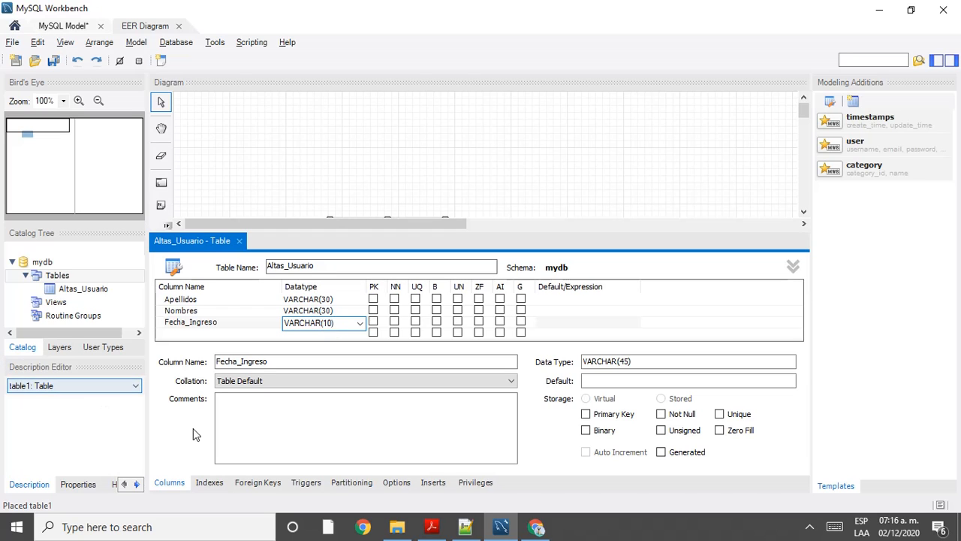
click(214, 333)
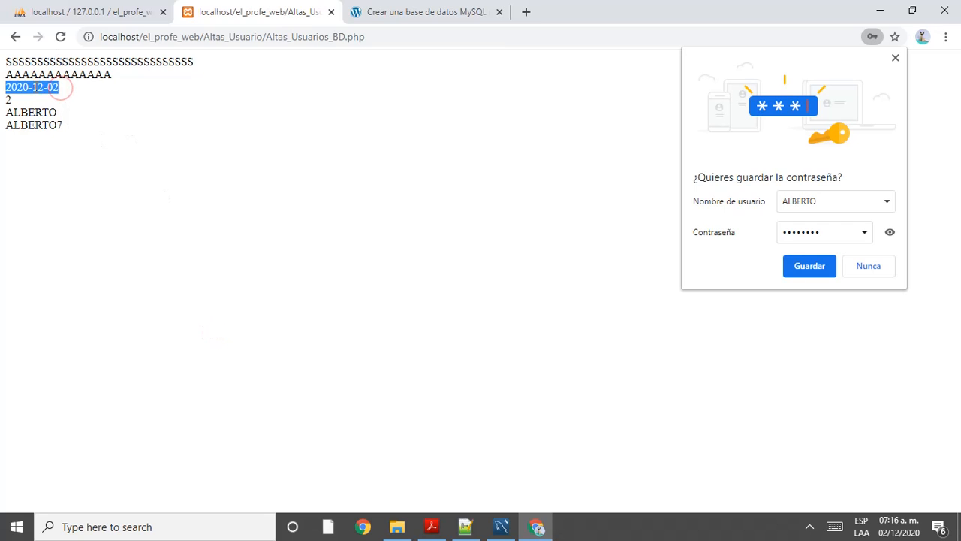
double_click(37, 86)
double_click(53, 86)
drag(27, 87, 2, 87)
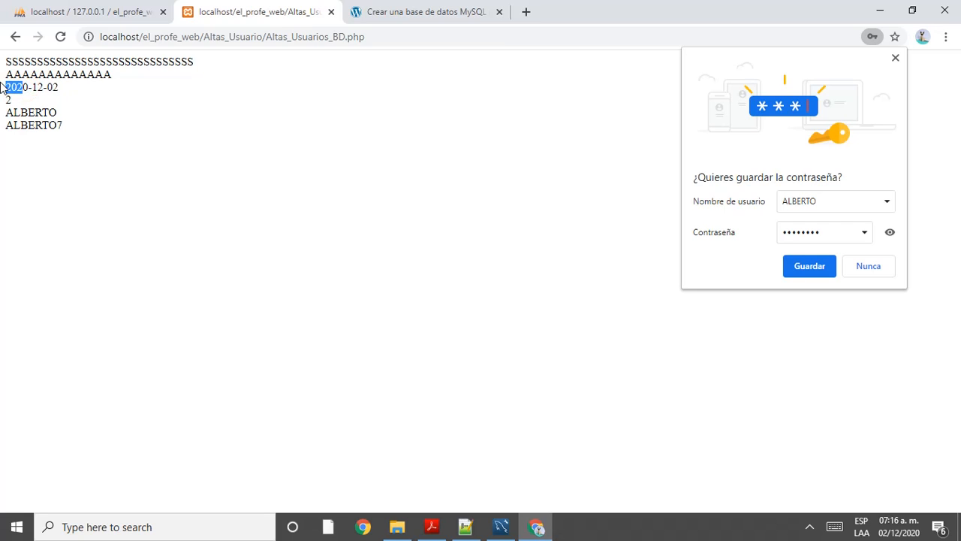
double_click(16, 88)
Step: Re-pick VARCHAR() from the datatype list for Fecha_Ingreso and keep its length at 10
click(8, 95)
key(alt+Tab)
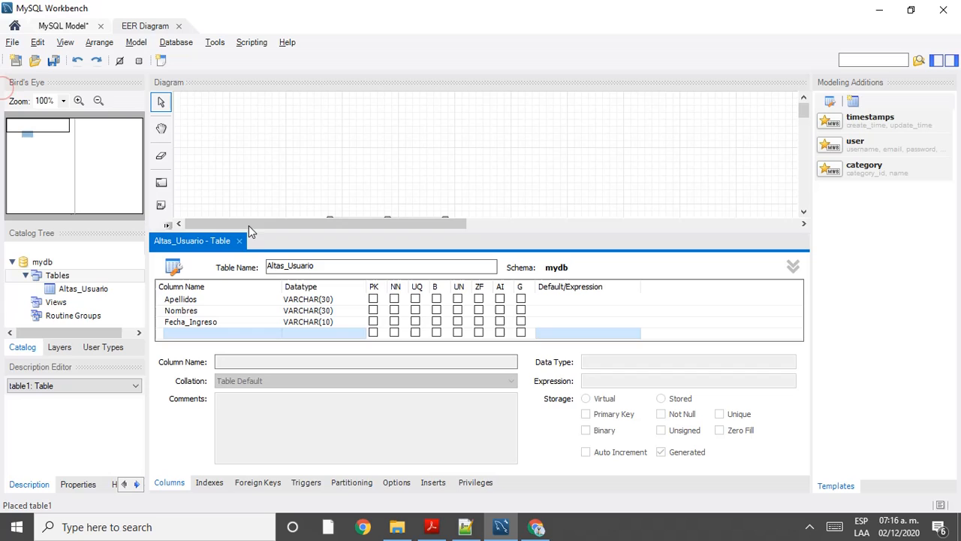
click(324, 322)
click(331, 323)
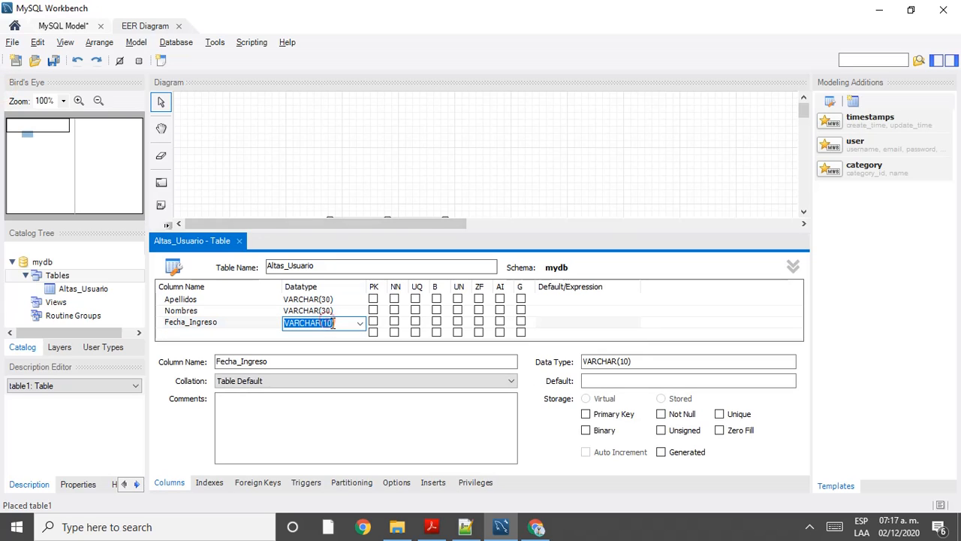
click(332, 323)
key(BackSpace)
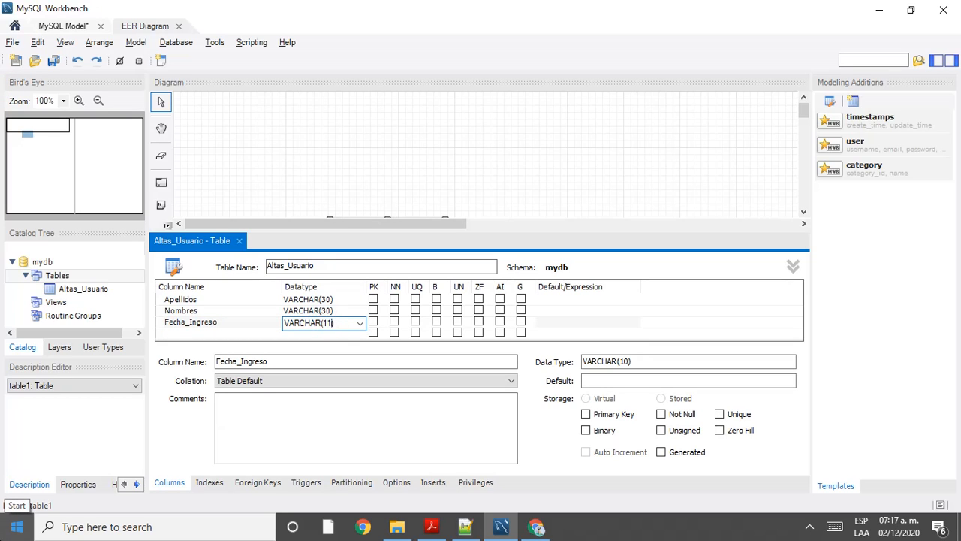
scroll(348, 380, down, 1)
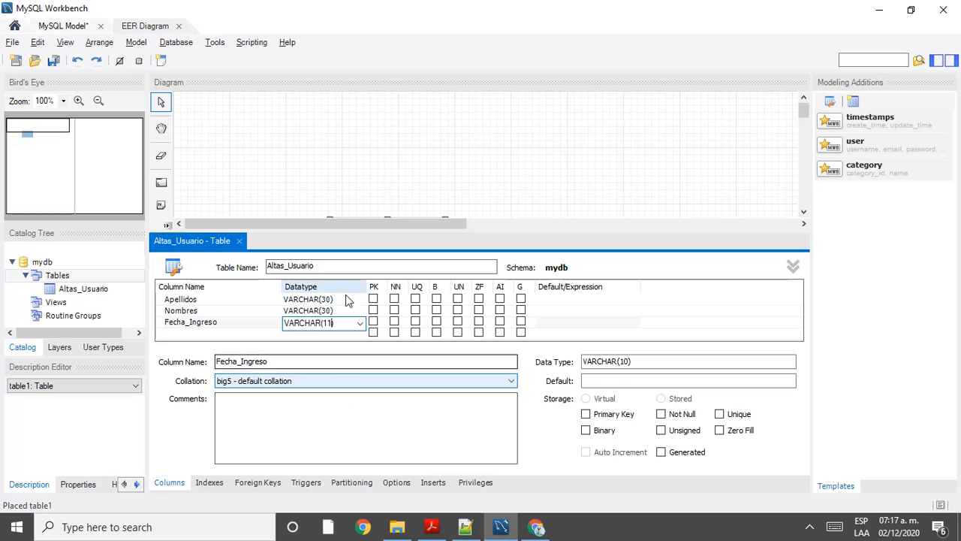
scroll(315, 324, down, 1)
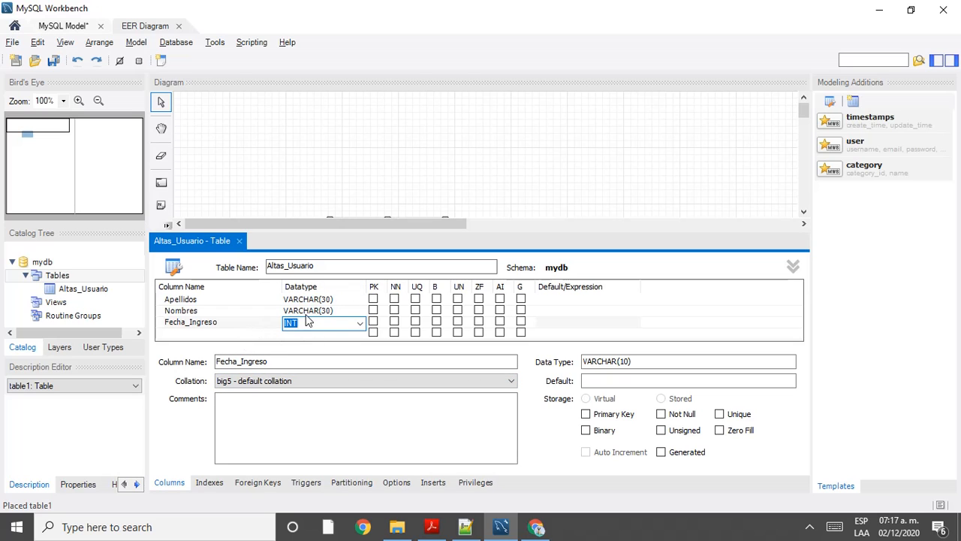
click(352, 325)
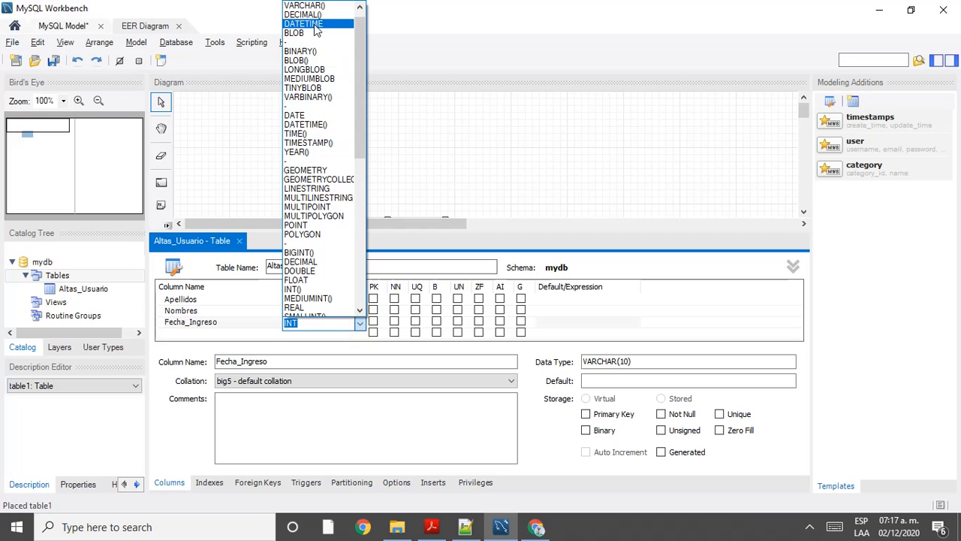
click(320, 8)
text(1)
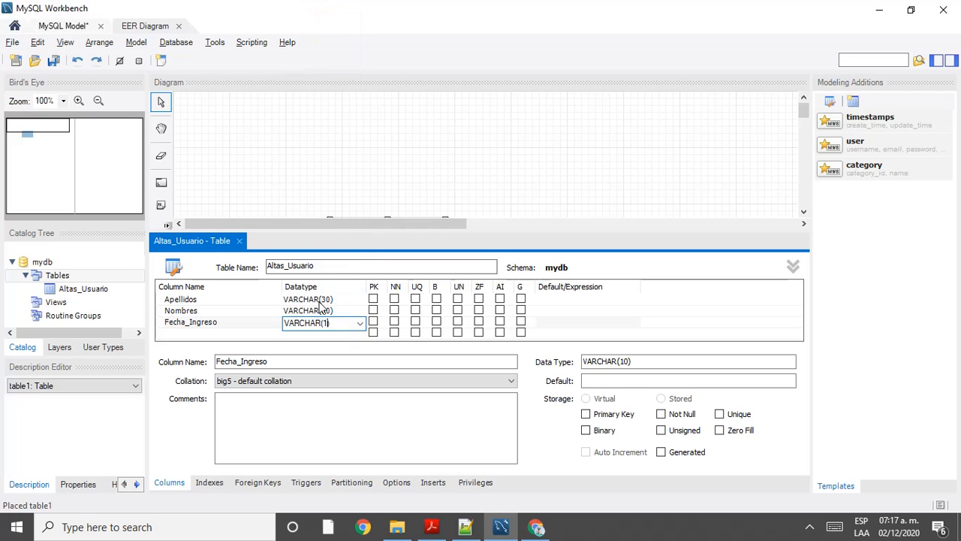
text(0)
click(608, 328)
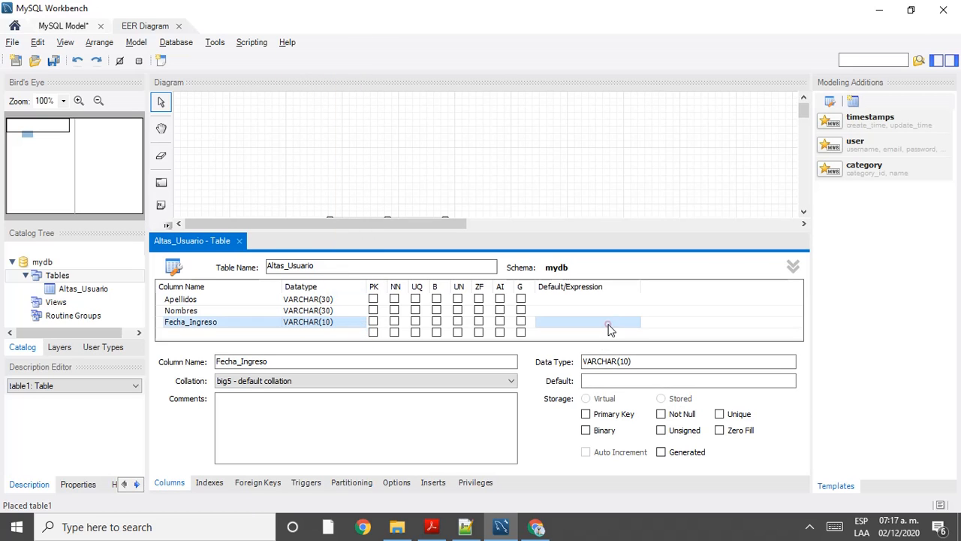
Step: Return to the browser result page and save the password it offered to store
key(alt+Tab)
key(alt+Tab)
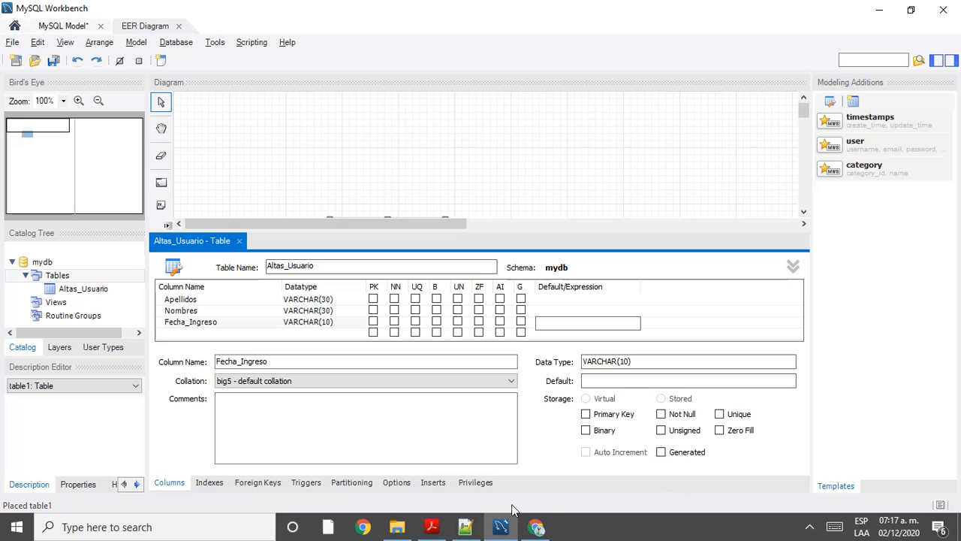
click(536, 527)
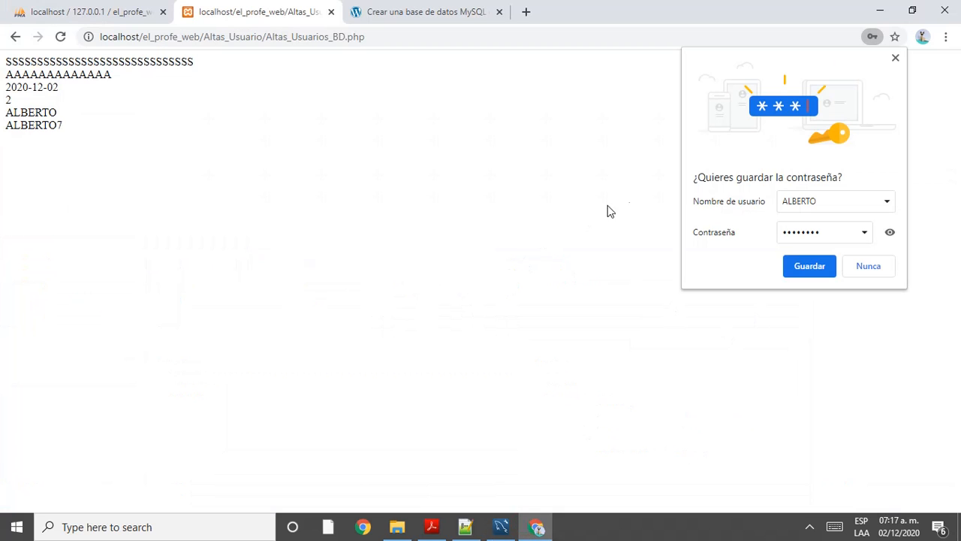
click(810, 266)
Step: Check the phpMyAdmin tab, then go back from the result page to the Altas de usuarios form
click(46, 11)
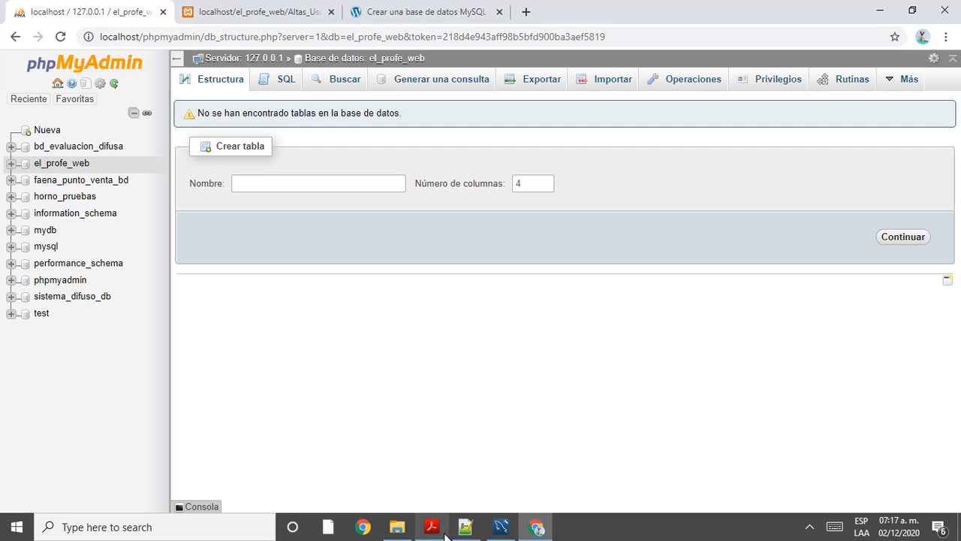
click(496, 535)
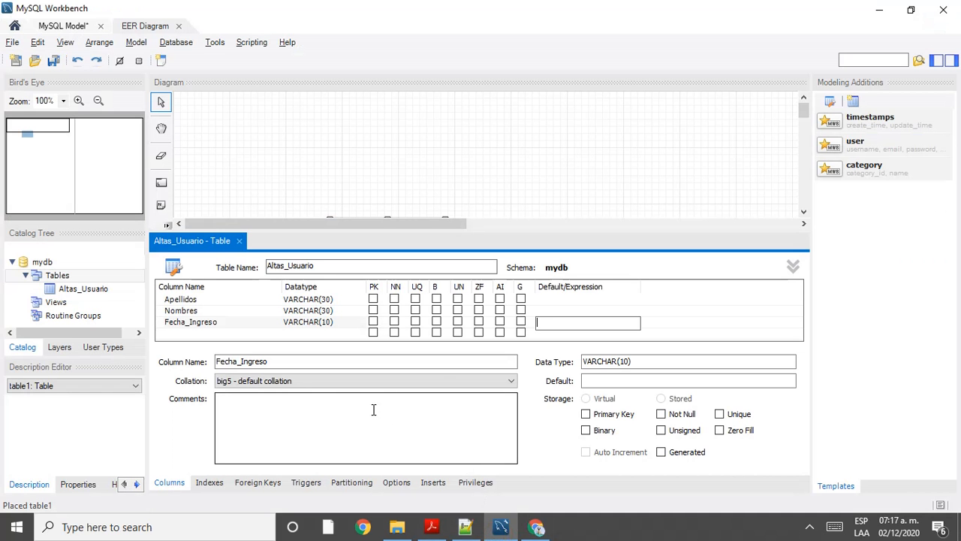
click(206, 333)
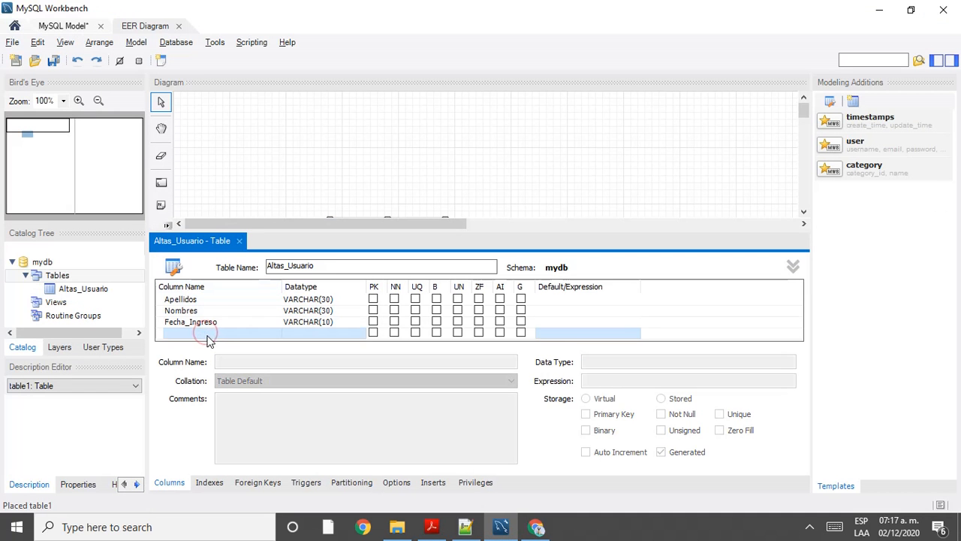
click(537, 527)
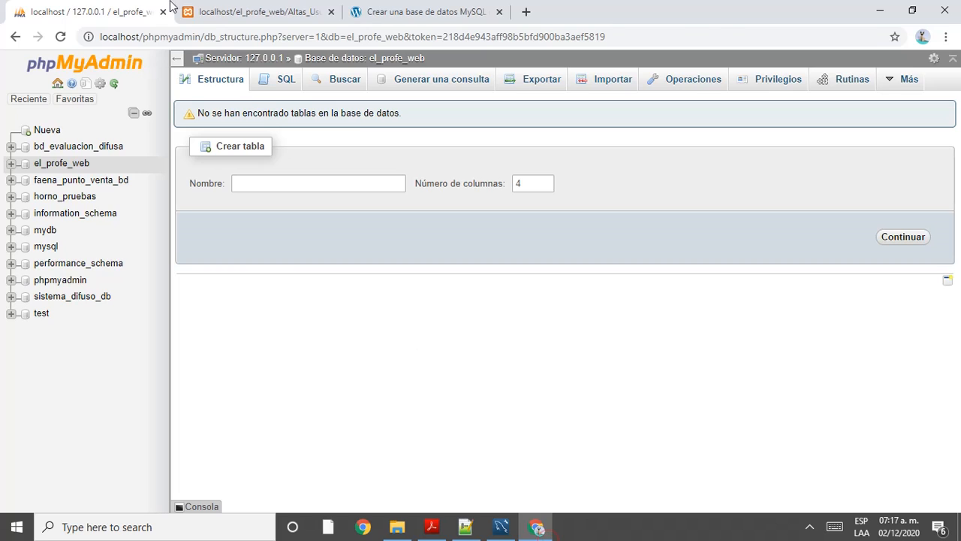
click(212, 10)
click(19, 42)
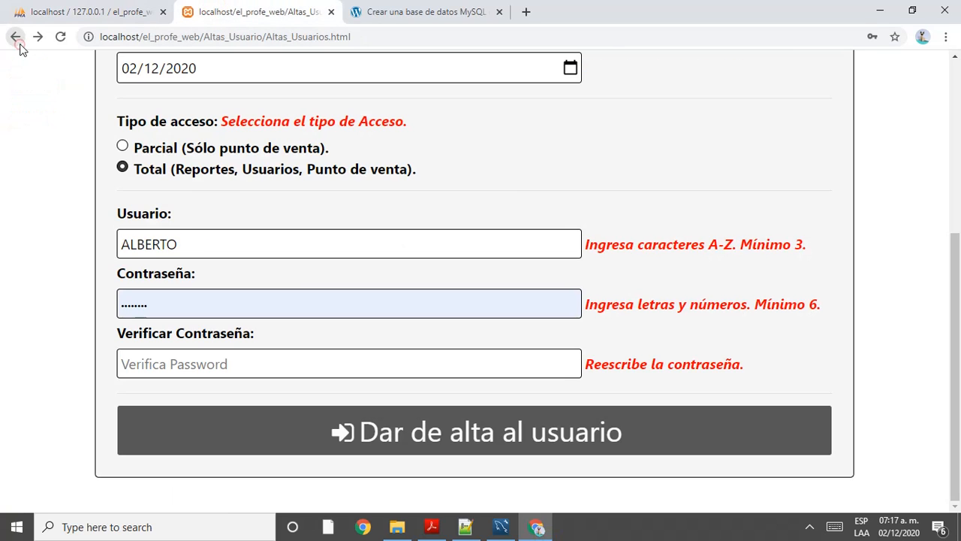
scroll(293, 274, up, 4)
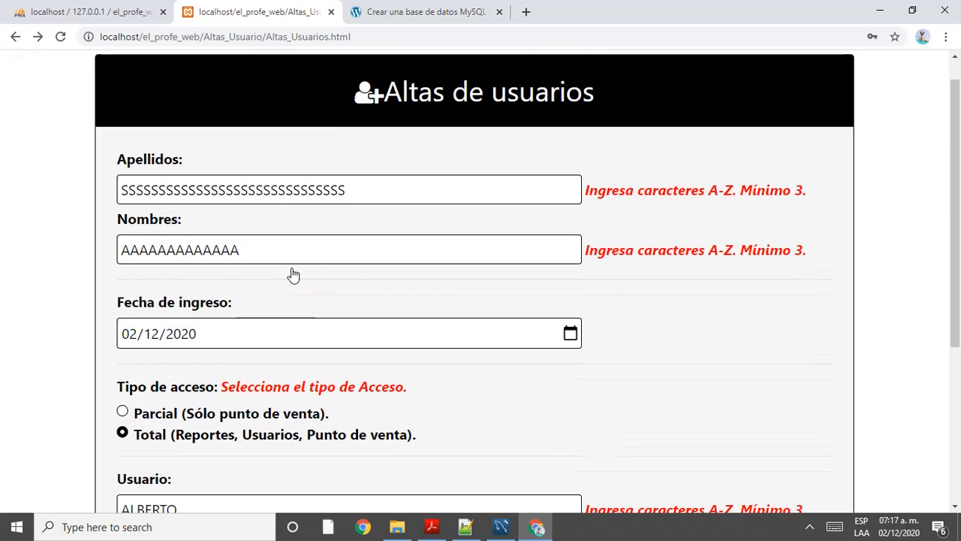
scroll(293, 275, down, 2)
Step: Add a fourth Altas_Usuario column named Tipo_Acceso
key(alt+Tab)
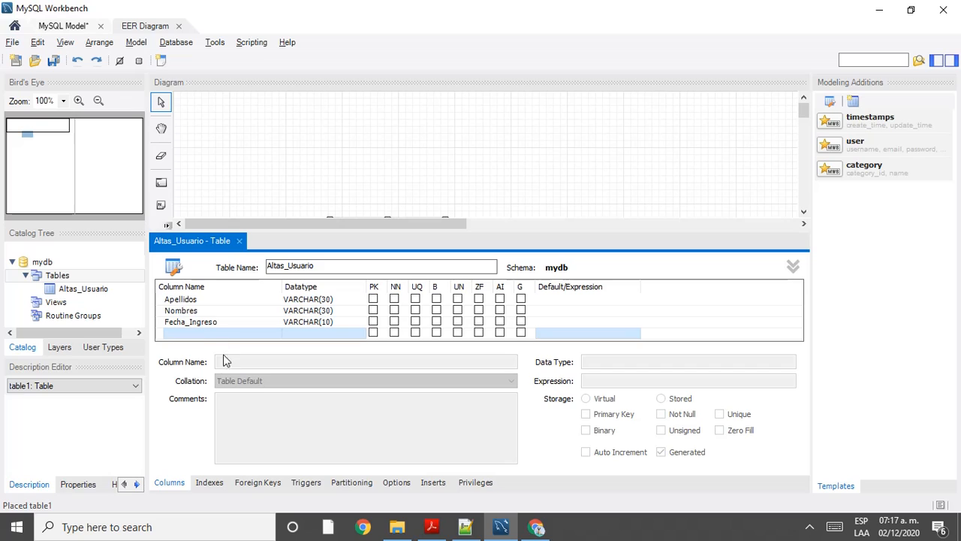
double_click(202, 335)
text(Ti)
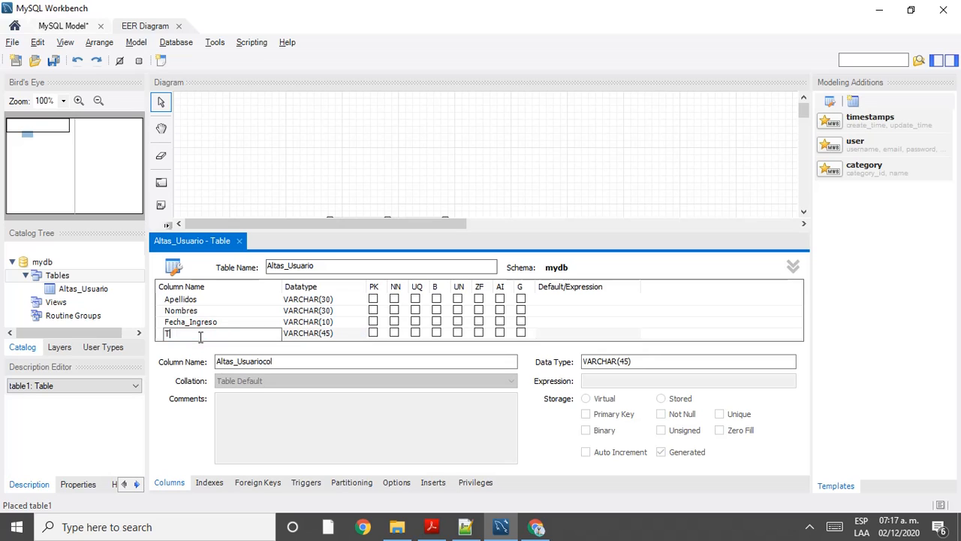
text(po_Acceso)
key(alt+Tab)
Step: Fill the password from the saved suggestion and enter the password confirmation
scroll(265, 443, down, 2)
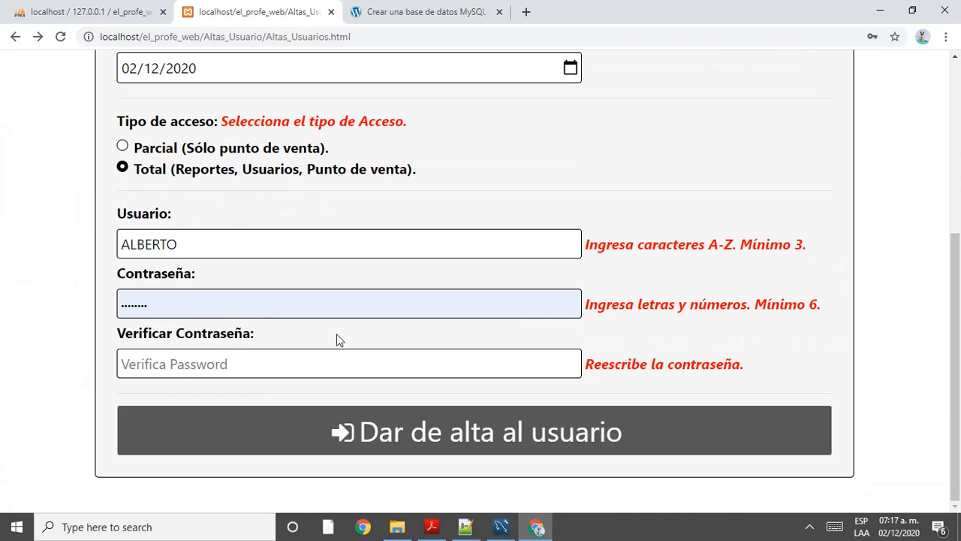
click(271, 311)
click(214, 347)
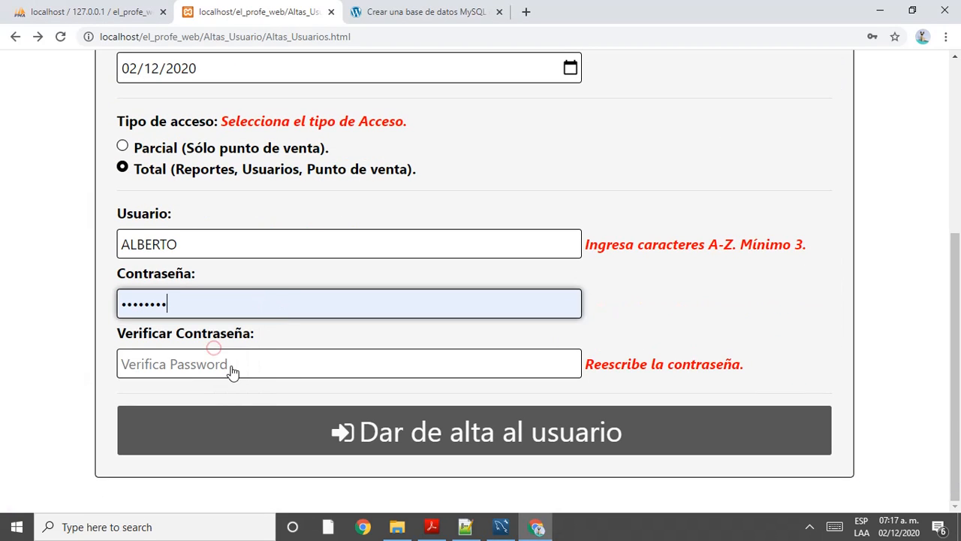
click(231, 367)
click(185, 364)
text(••)
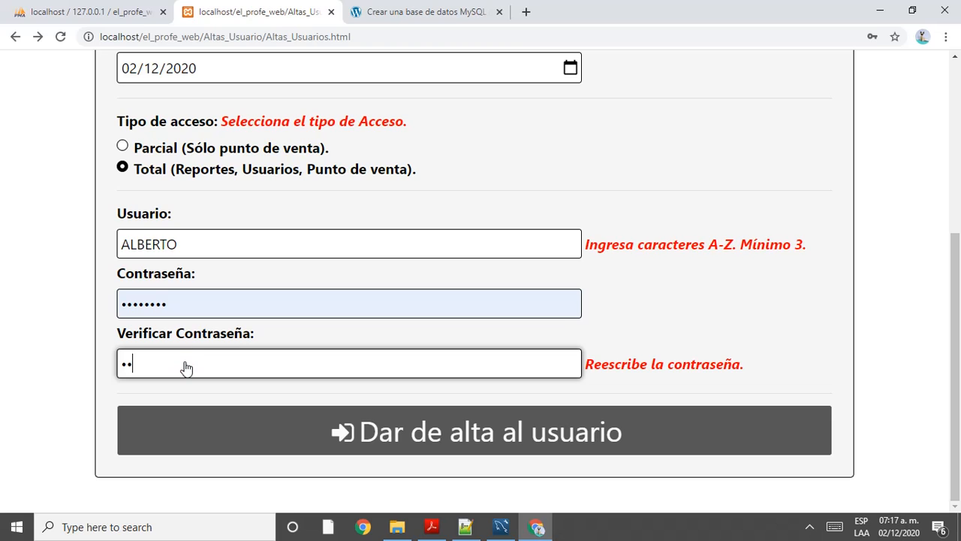
text(•)
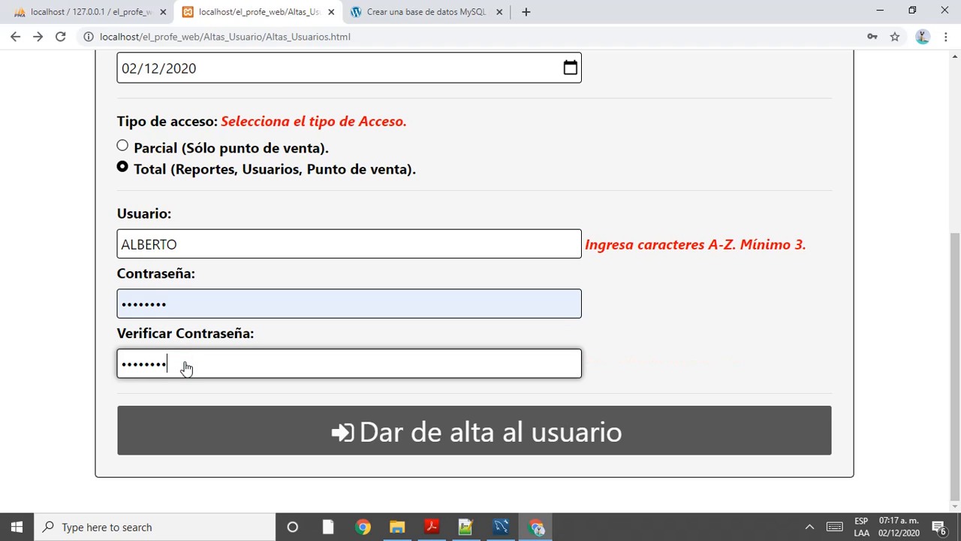
scroll(191, 358, up, 1)
click(210, 323)
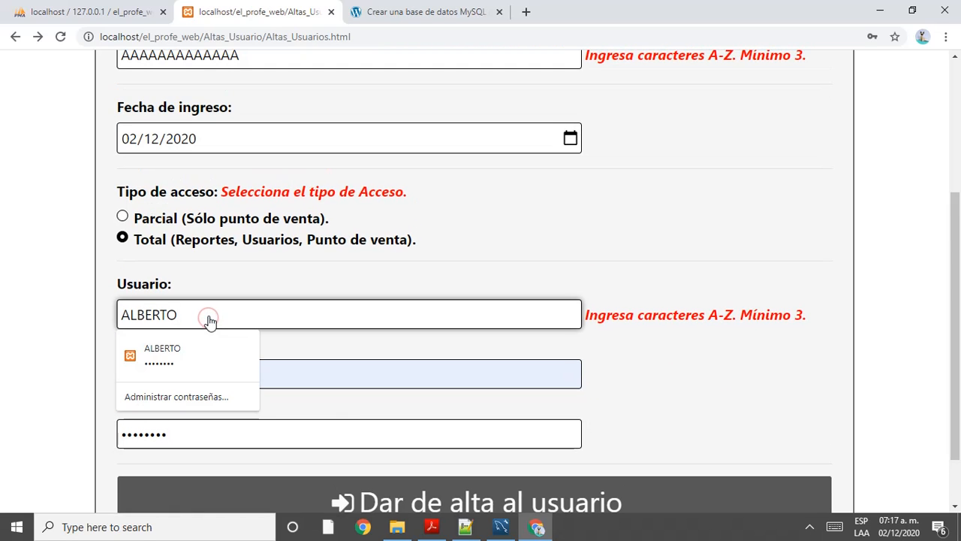
Step: Toggle the access type between Parcial and Total, leaving Total selected
scroll(246, 272, up, 1)
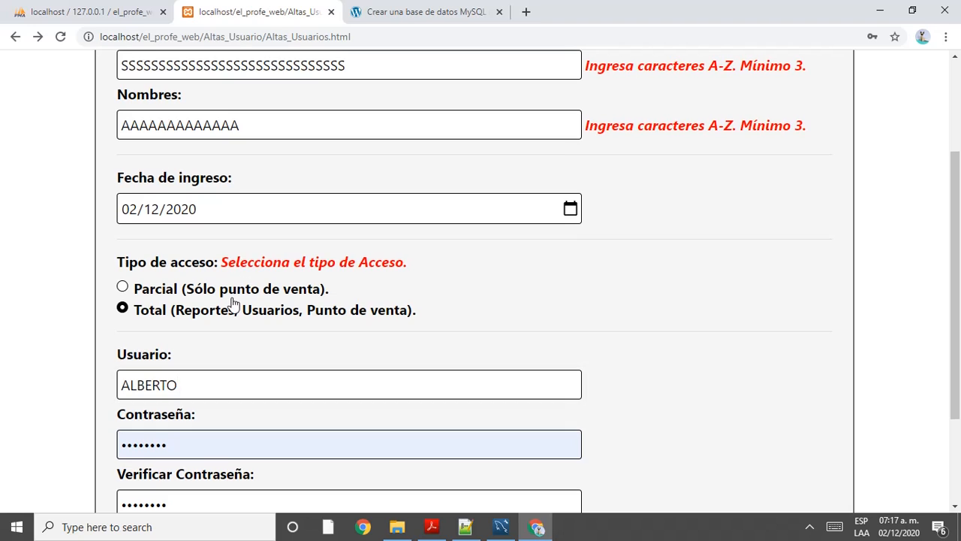
click(231, 295)
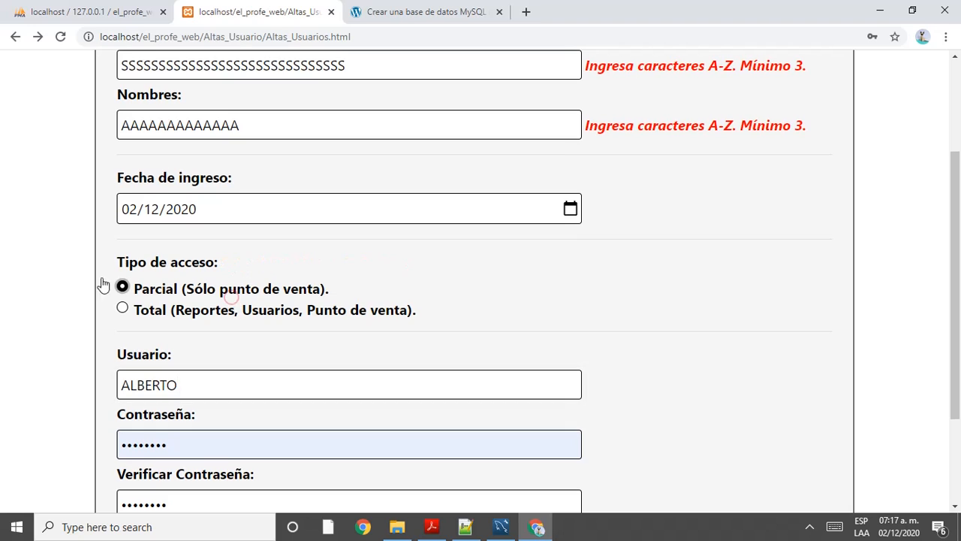
click(124, 304)
click(131, 290)
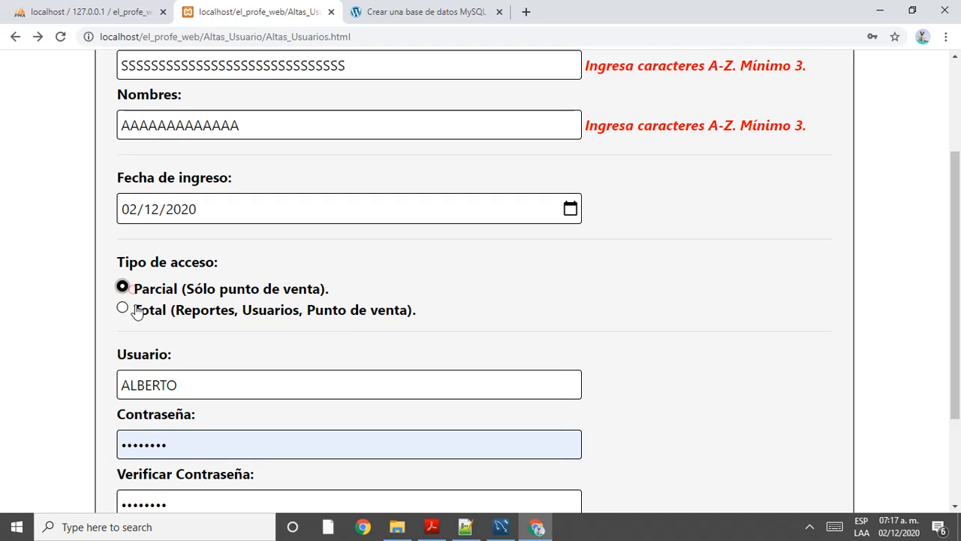
click(137, 307)
click(146, 290)
click(154, 309)
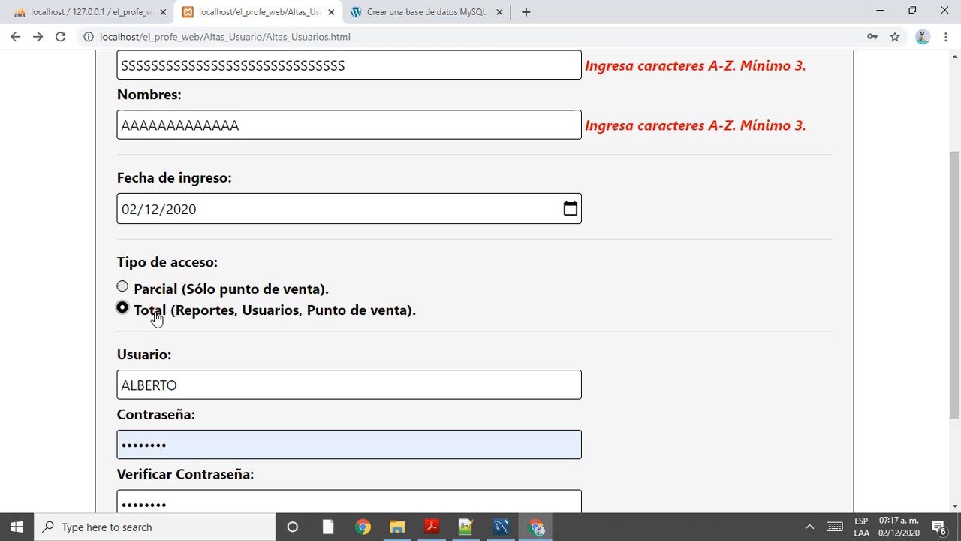
Step: Trim the last letter from Nombres and Apellidos and resubmit the registration
scroll(195, 315, up, 2)
click(276, 288)
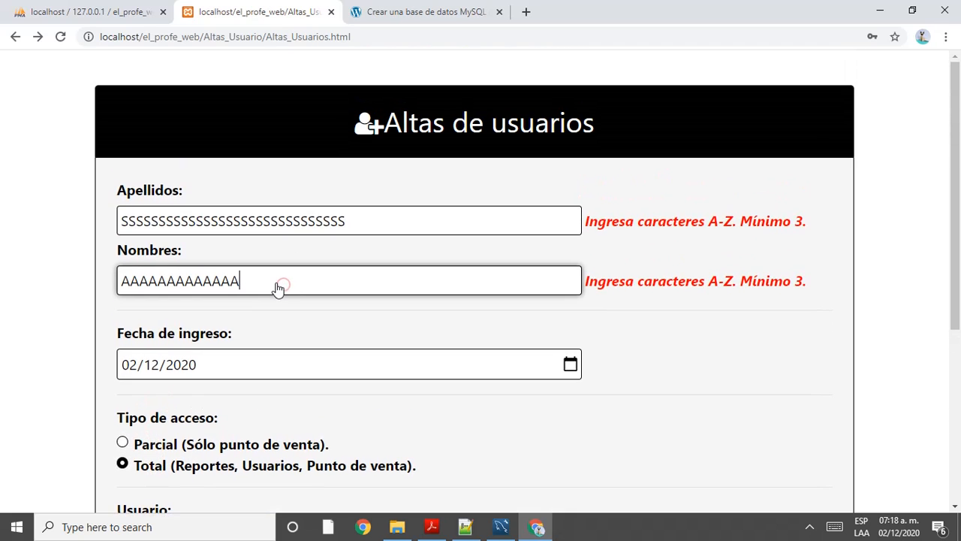
key(BackSpace)
click(361, 226)
key(BackSpace)
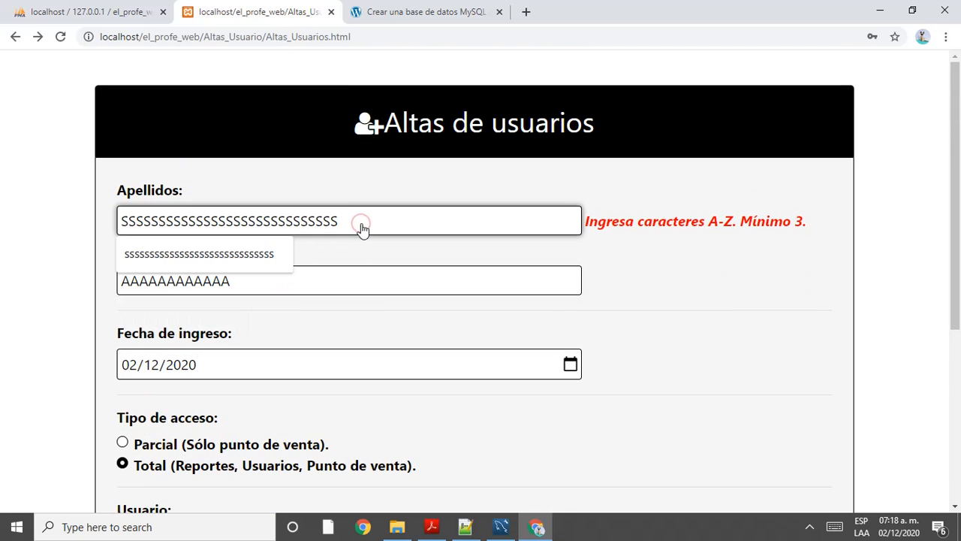
scroll(375, 243, down, 4)
click(342, 440)
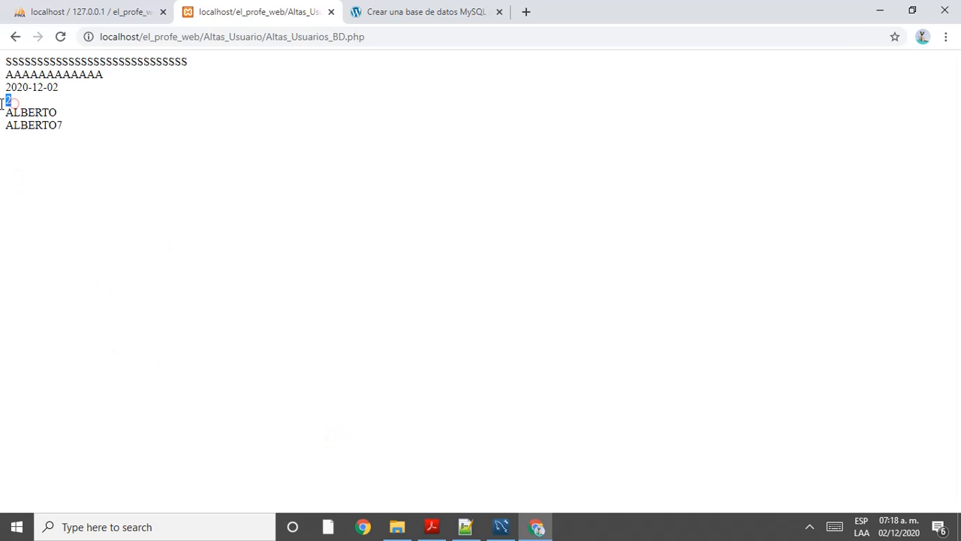
click(467, 526)
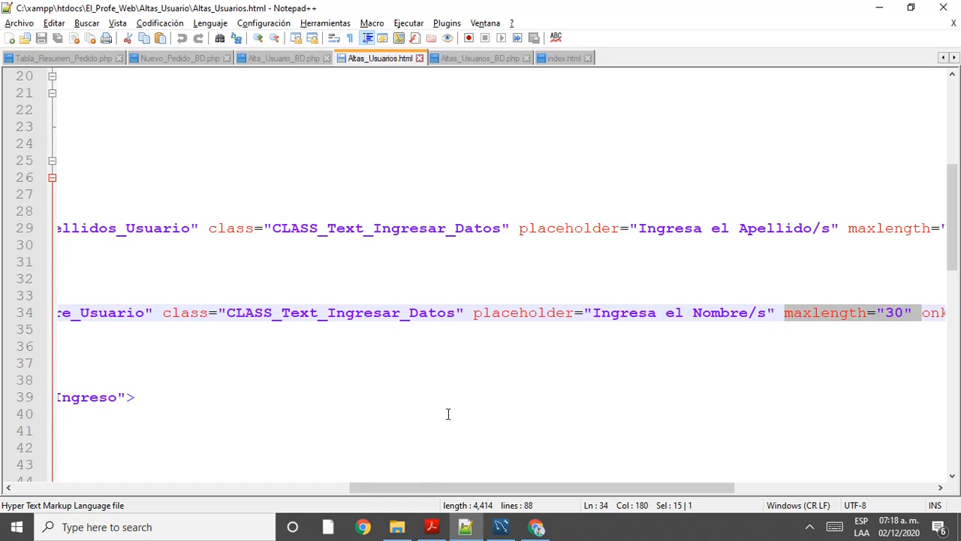
Step: In the source, confirm the Parcial option has value="1" and Total has value="2"
drag(423, 488, 165, 495)
scroll(258, 348, down, 5)
drag(250, 488, 165, 504)
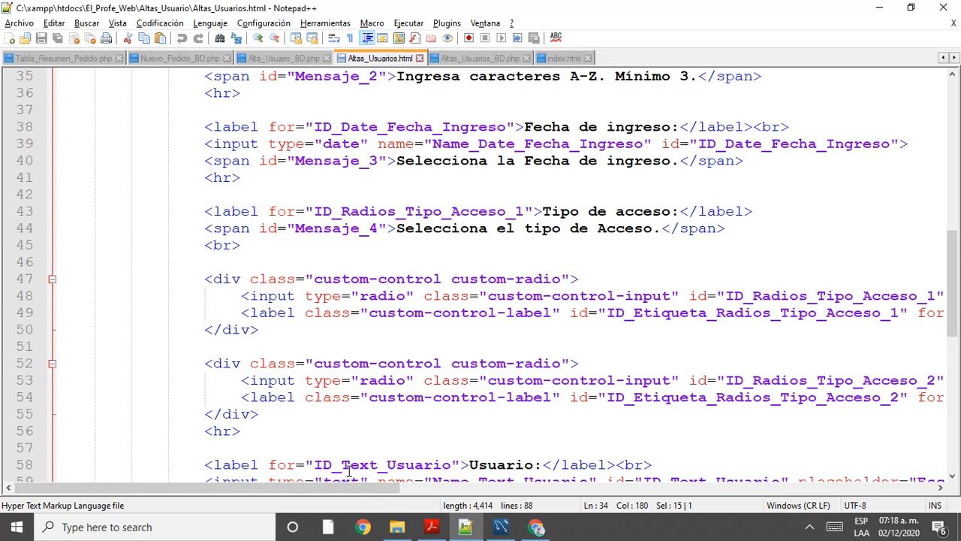
drag(347, 488, 582, 488)
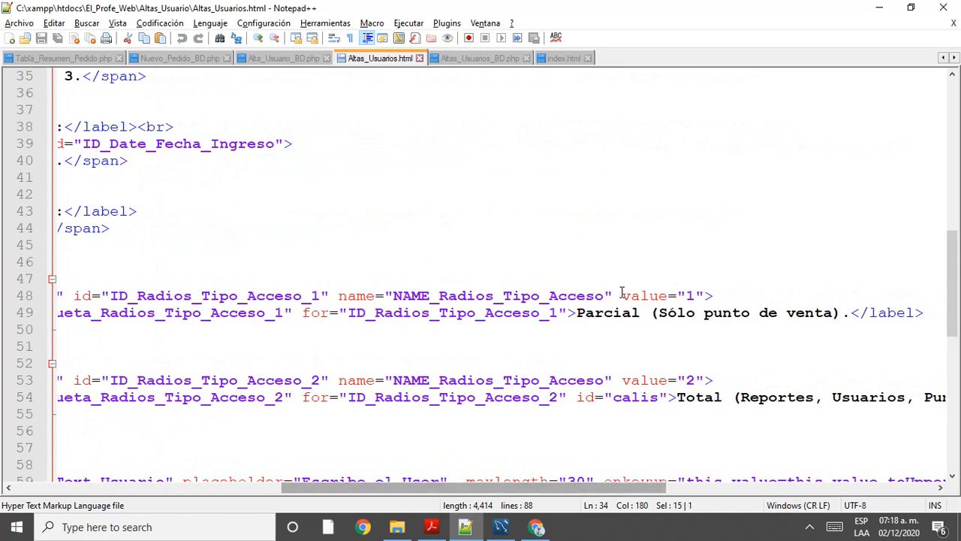
drag(620, 295, 714, 295)
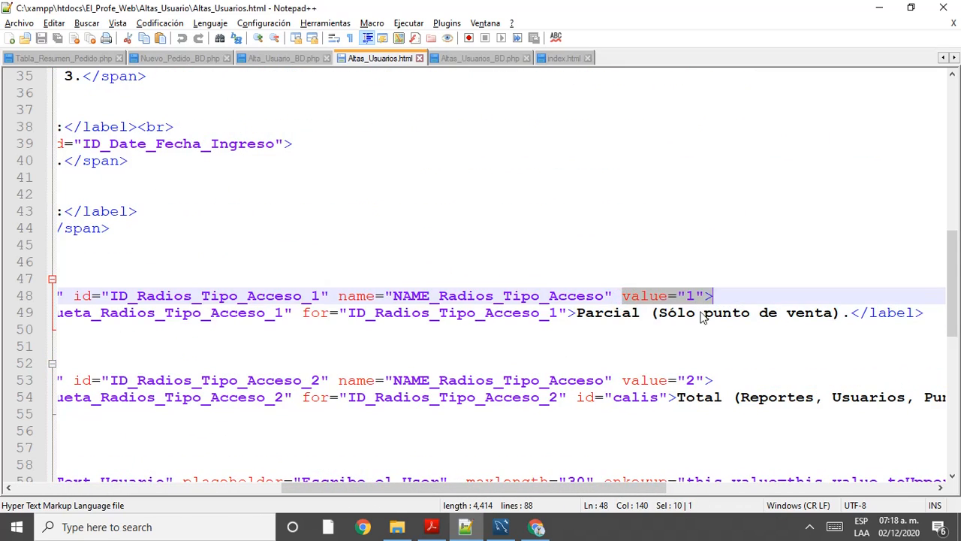
drag(620, 381, 714, 381)
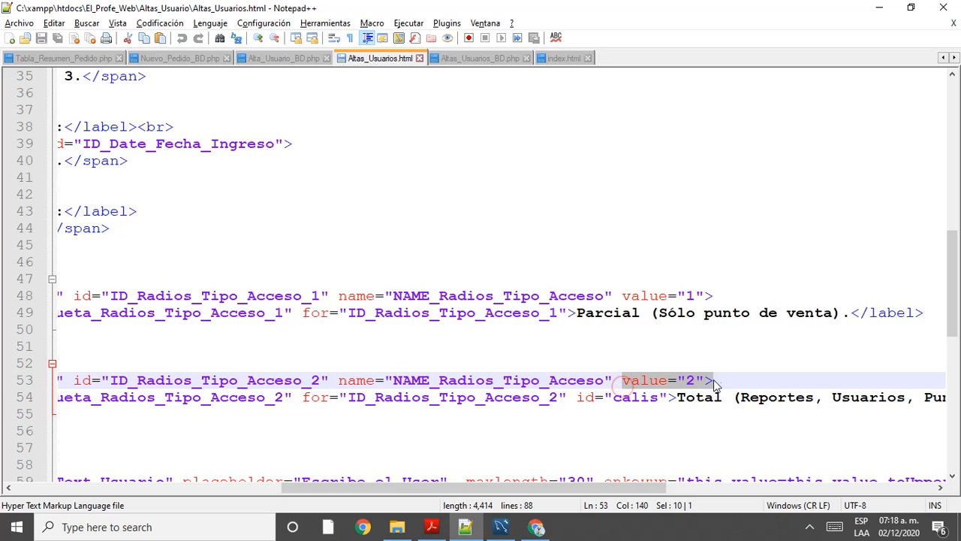
Step: Go back to Chrome's Altas_Usuarios_BD.php result tab
key(alt+Tab)
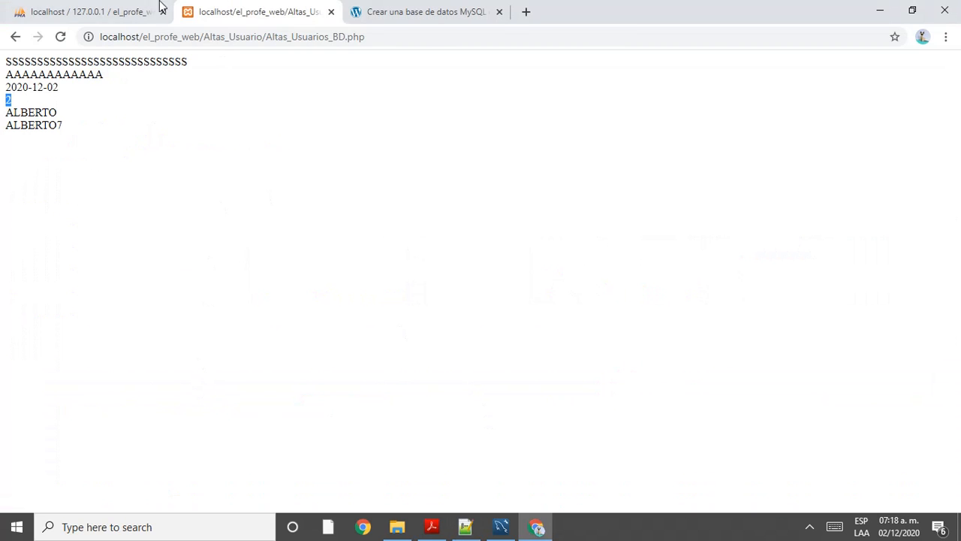
click(156, 7)
click(398, 10)
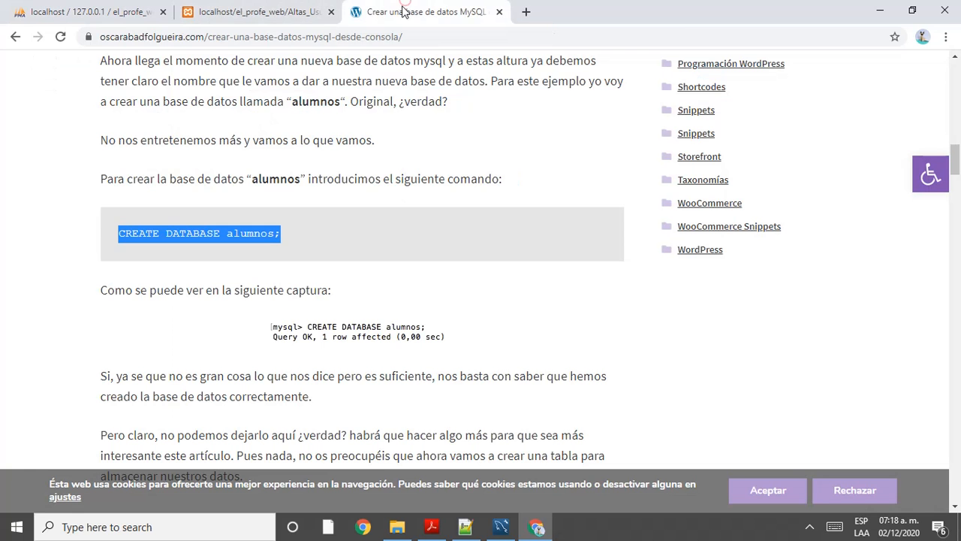
click(281, 6)
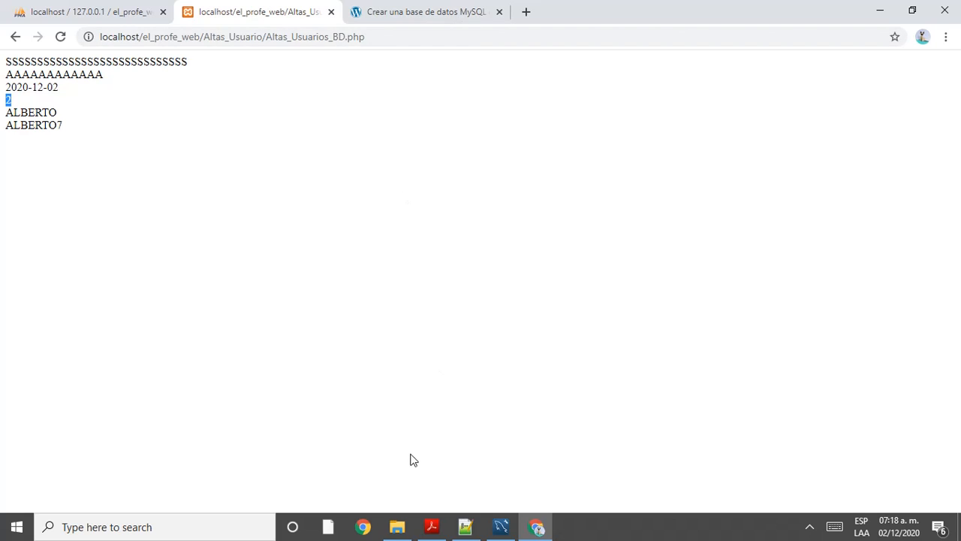
Step: Set the Tipo_Acceso datatype to VARCHAR(1) after briefly choosing INT
mouse_move(481, 530)
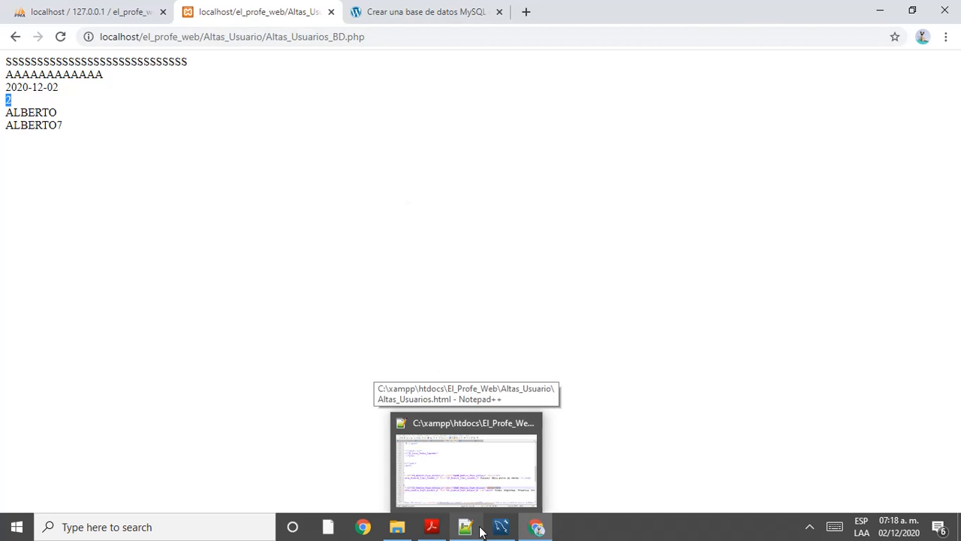
click(501, 527)
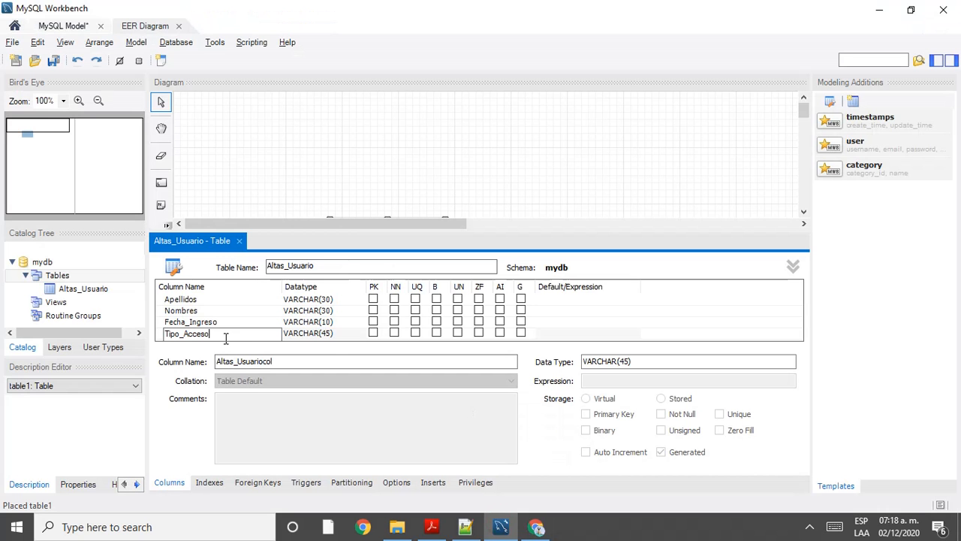
click(323, 335)
click(321, 334)
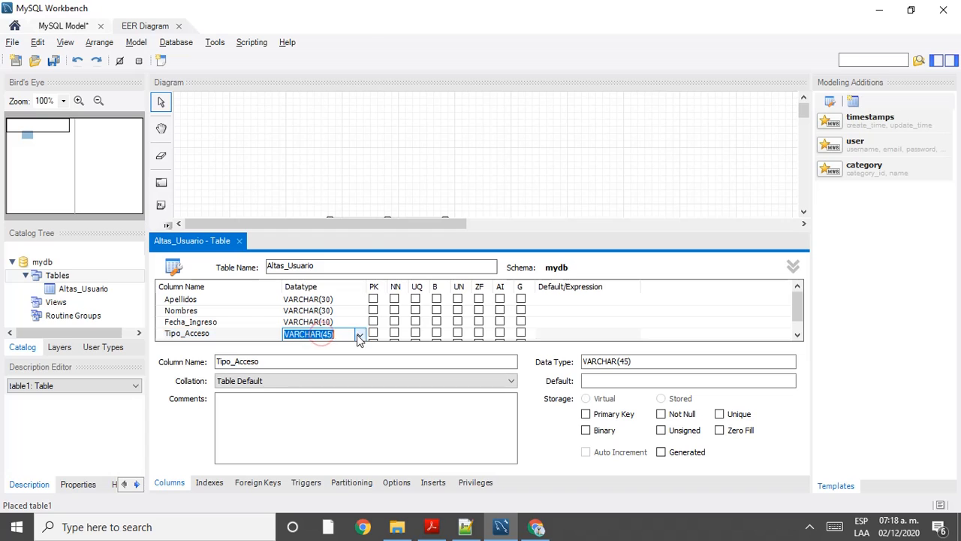
click(359, 334)
scroll(306, 55, up, 1)
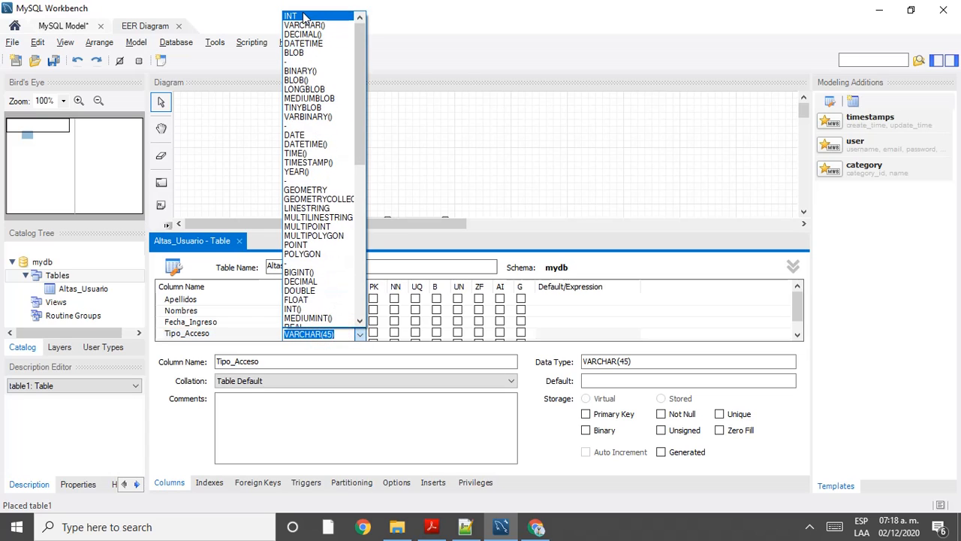
click(303, 13)
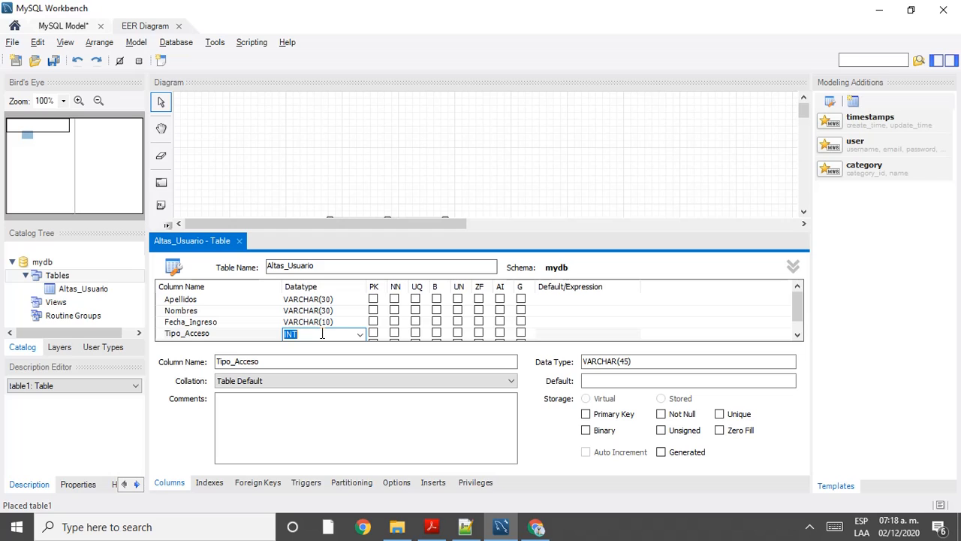
click(361, 336)
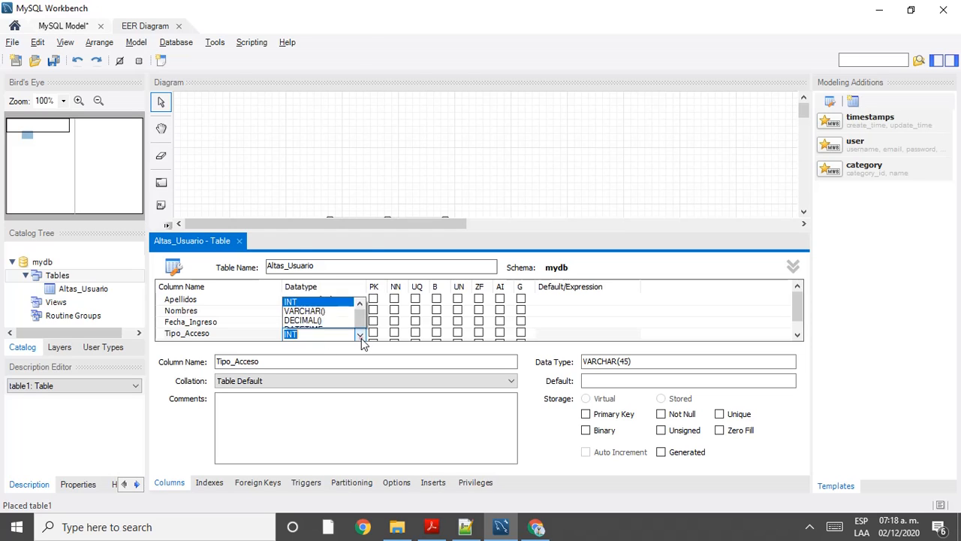
scroll(361, 331, down, 1)
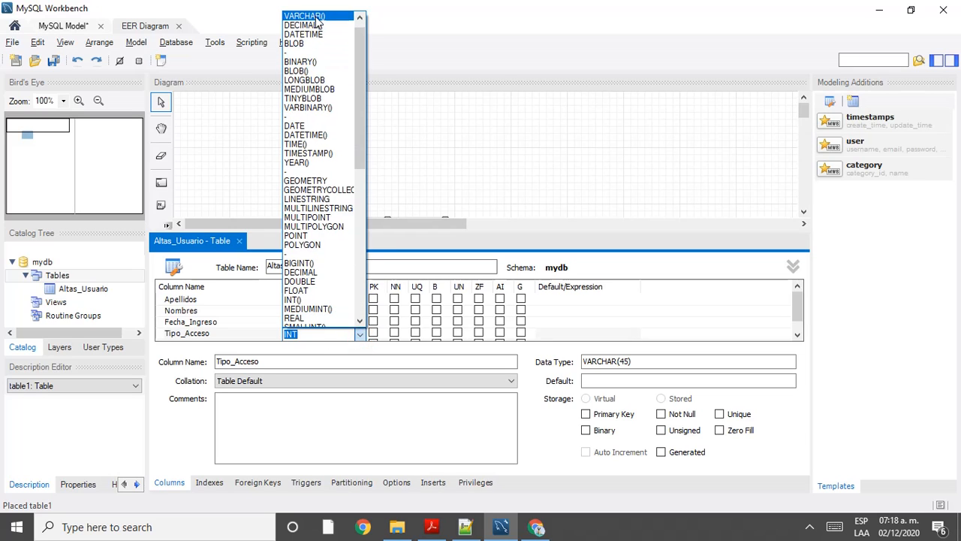
click(312, 16)
text(1)
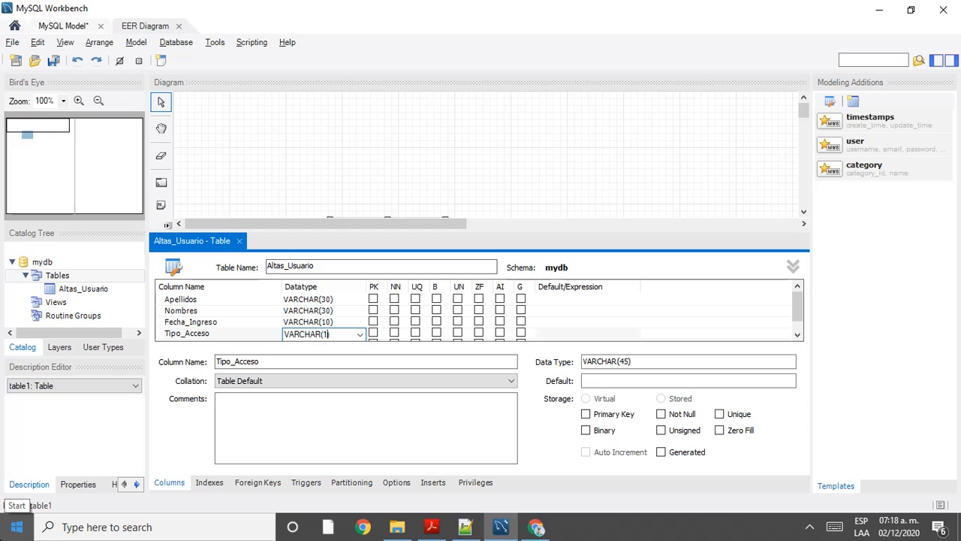
key(Return)
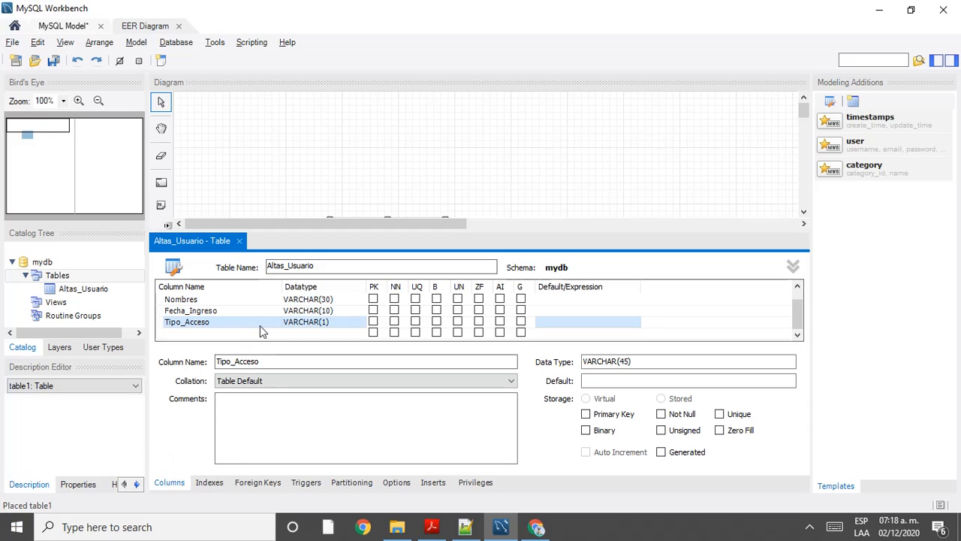
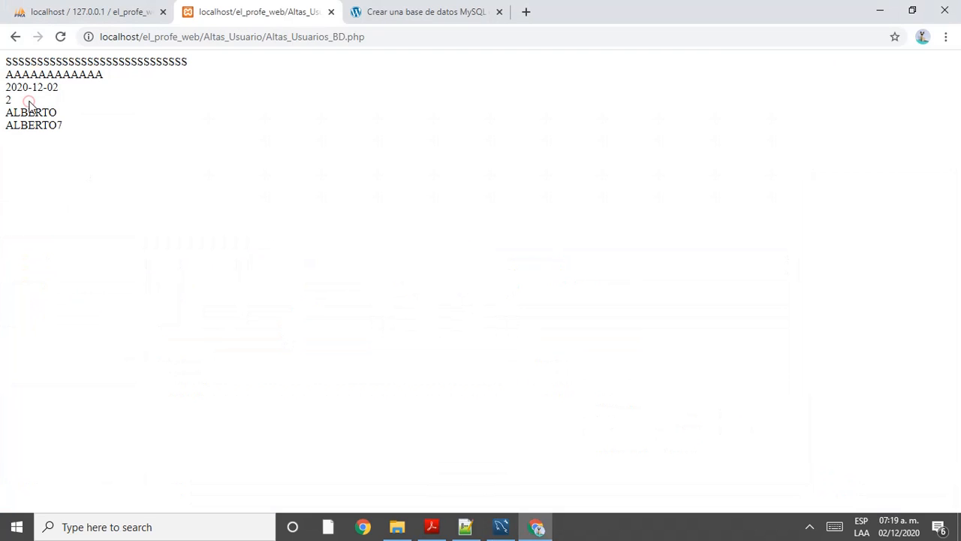
Step: Select the submitted access-type value 2 on the results page, then bring up the Altas_Usuario table design
double_click(28, 103)
key(alt+Tab)
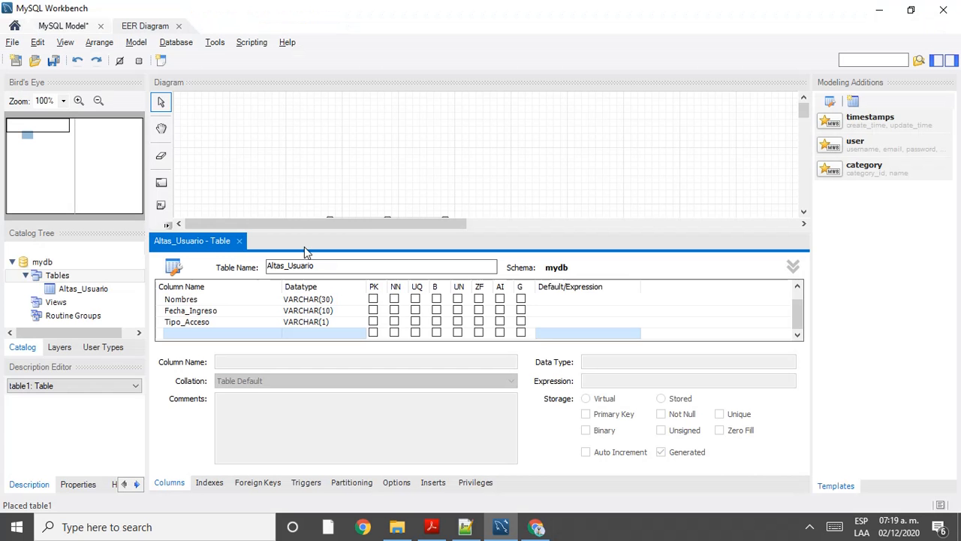
Step: Inspect the Tipo_Acceso column's VARCHAR(1) datatype, then go back to the Chrome results page
click(342, 322)
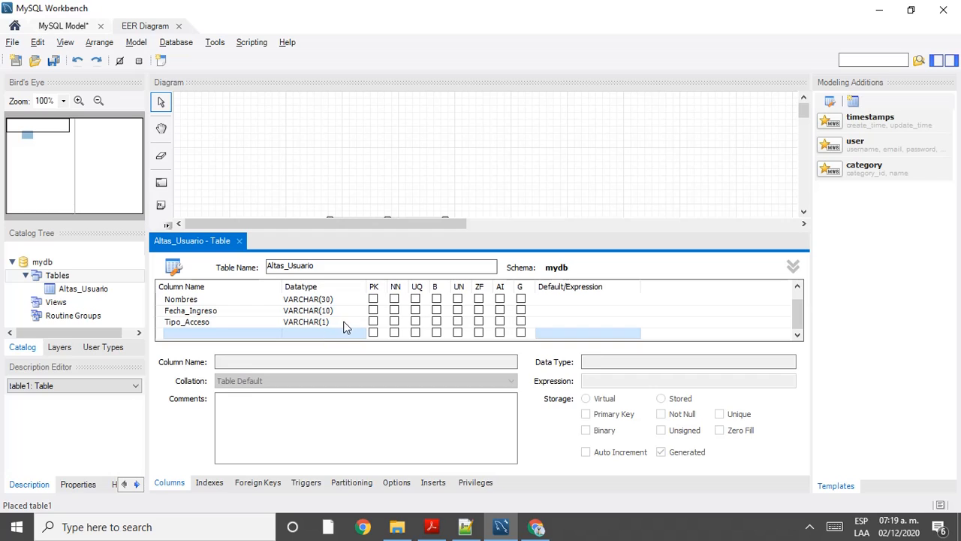
click(357, 323)
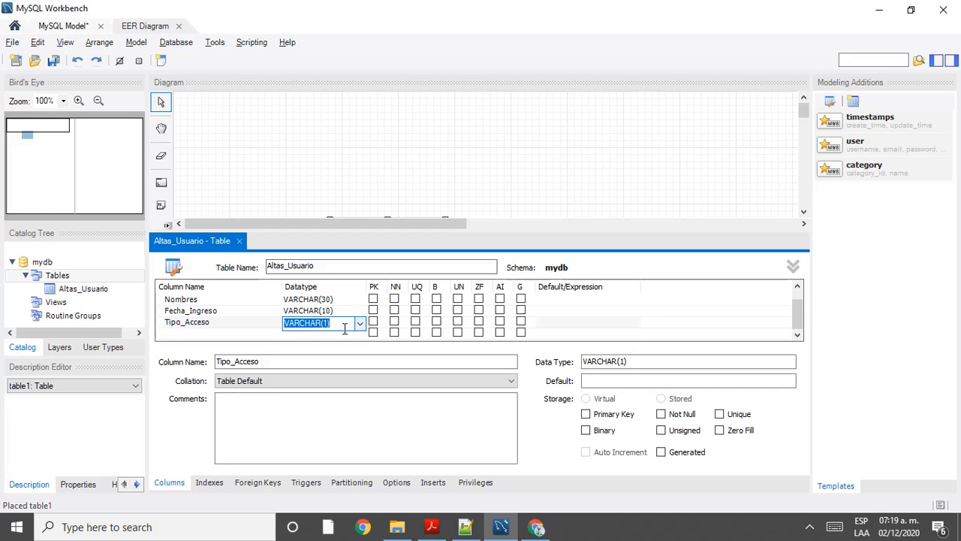
click(325, 335)
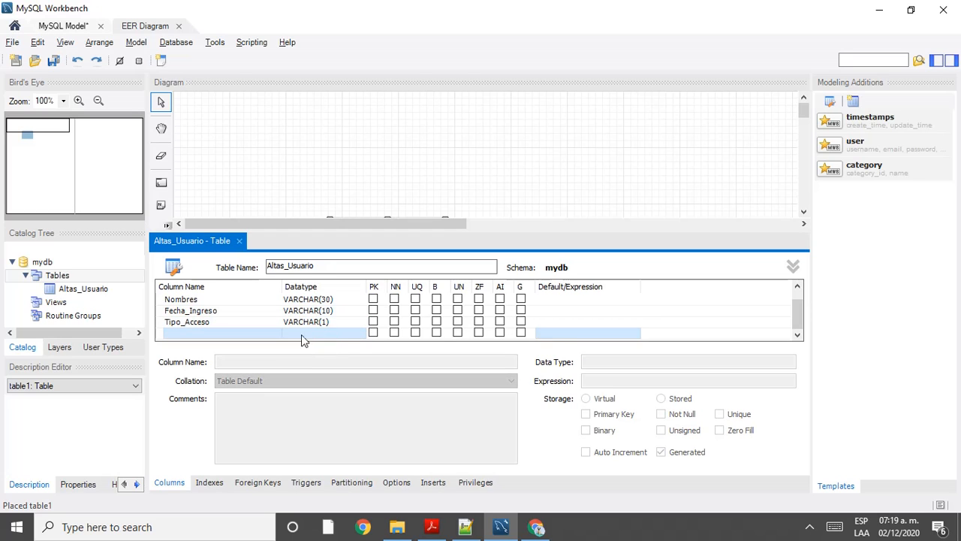
key(alt+Tab)
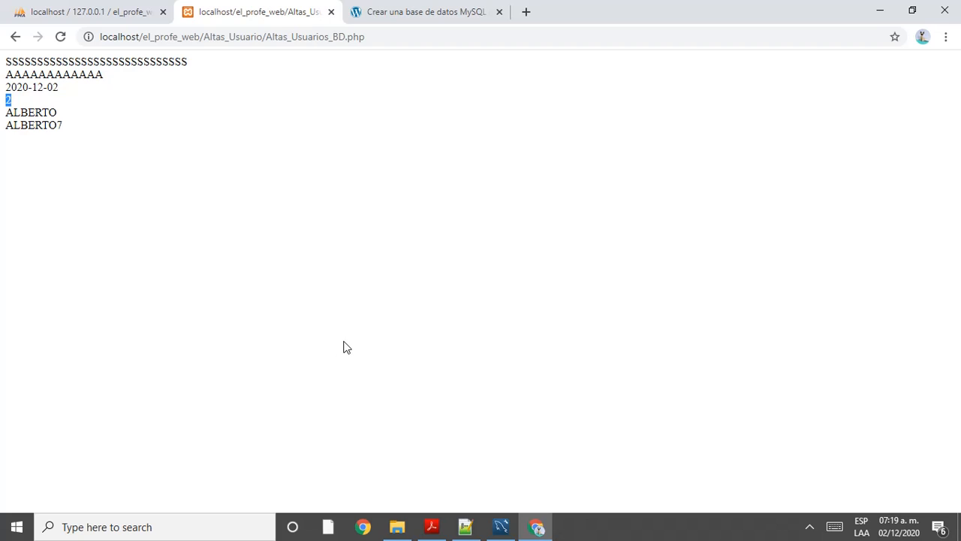
key(alt+Tab)
key(alt+Tab)
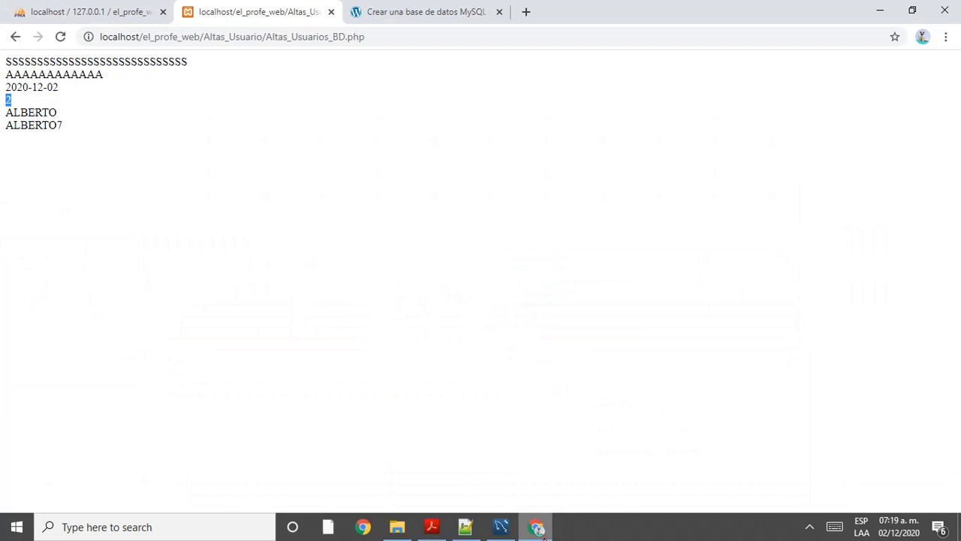
Step: In a new browser tab, type a long test number, trim it, then replace it with 1
click(525, 12)
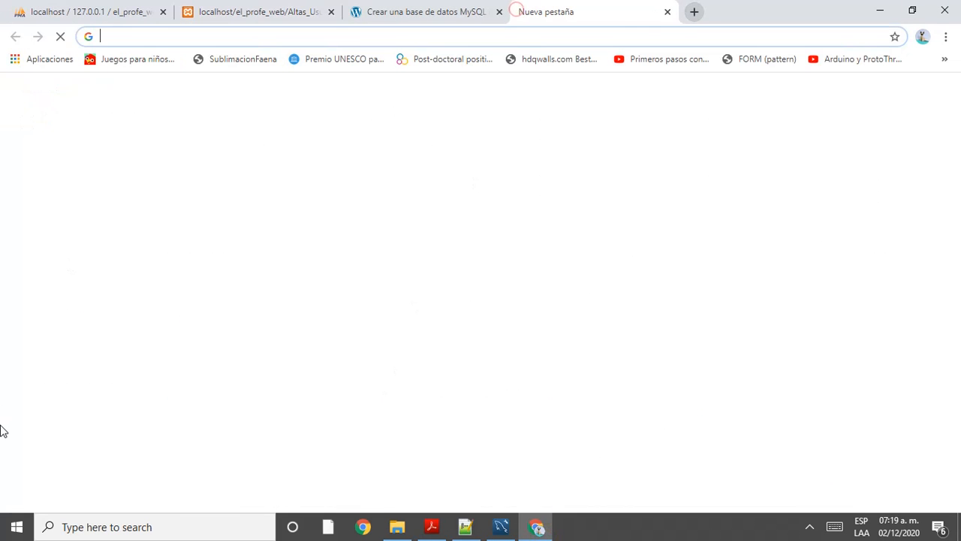
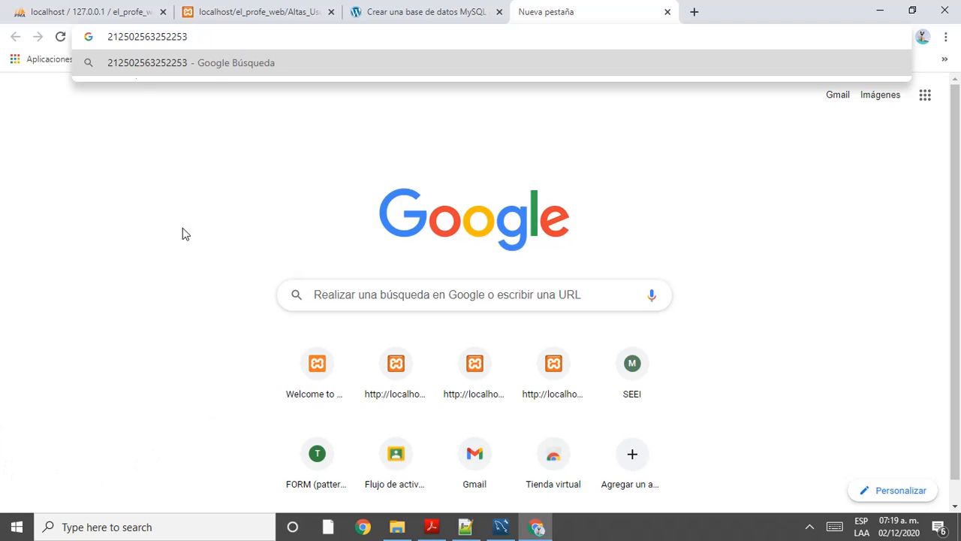
double_click(208, 39)
text(1)
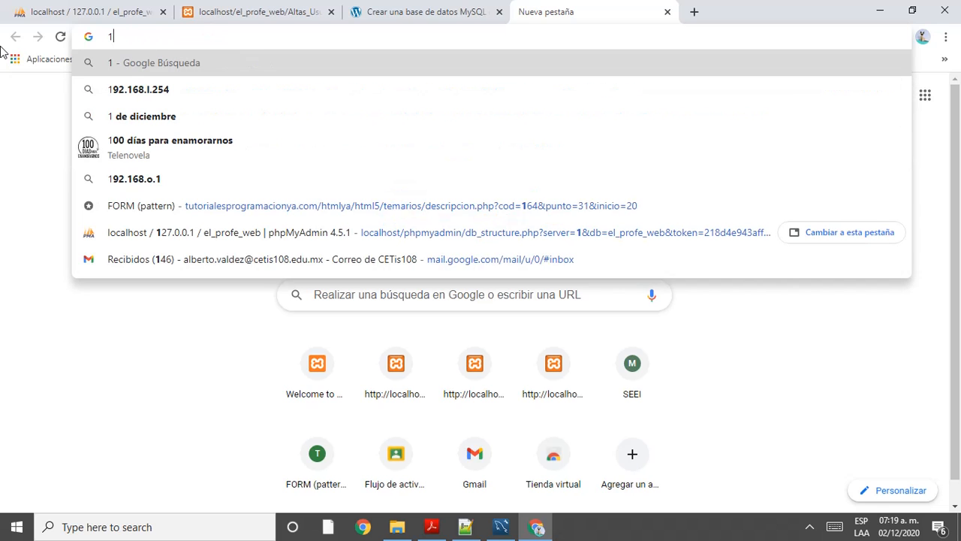
Step: Review the user name and last lines of the Altas_Usuarios_BD.php output, glancing at phpMyAdmin
click(379, 9)
click(264, 7)
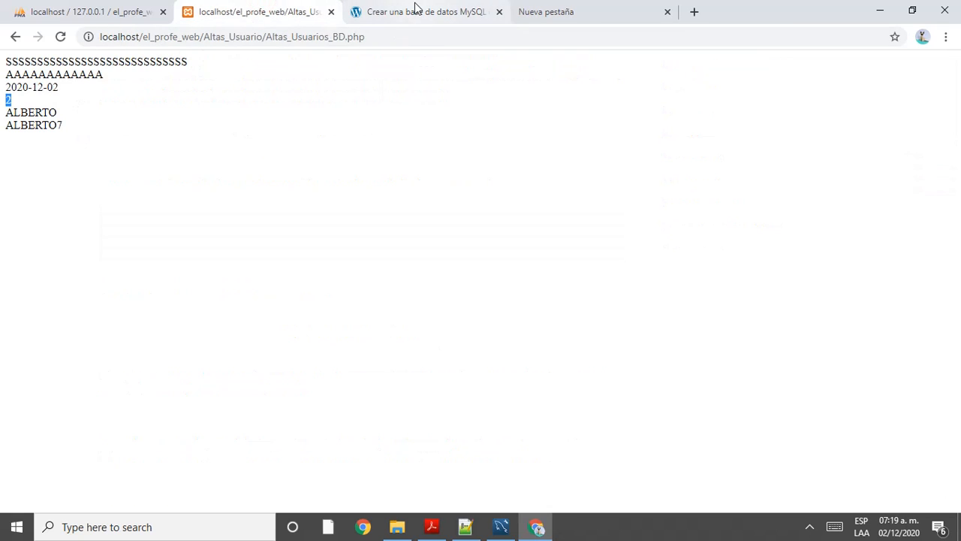
drag(60, 113, 2, 114)
drag(60, 125, 5, 129)
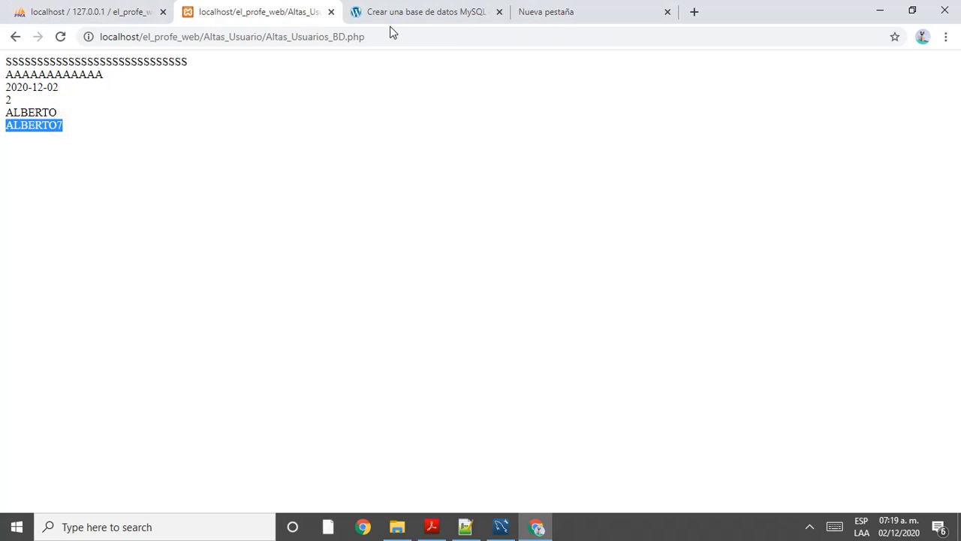
click(86, 9)
click(250, 9)
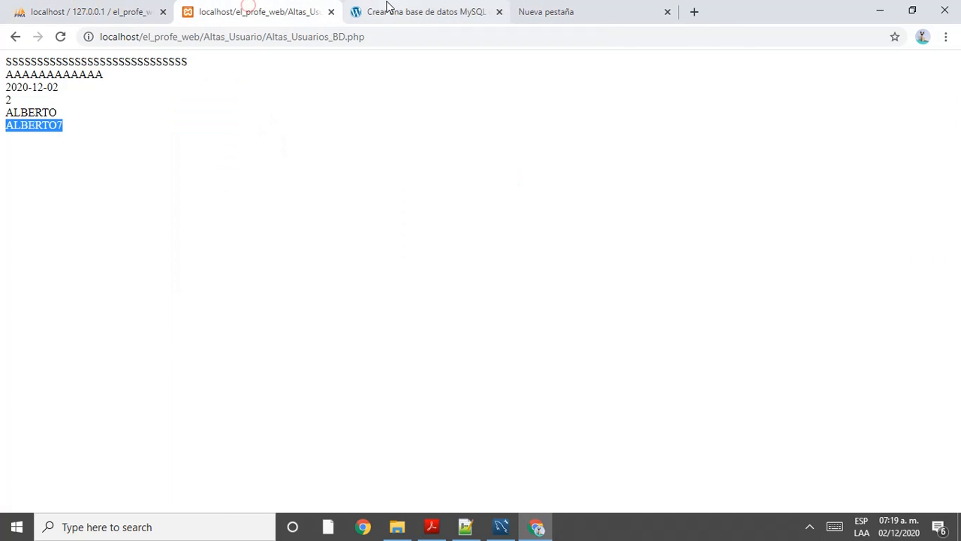
Step: Go back to the Altas_Usuarios form and check the Usuario field's value
click(11, 36)
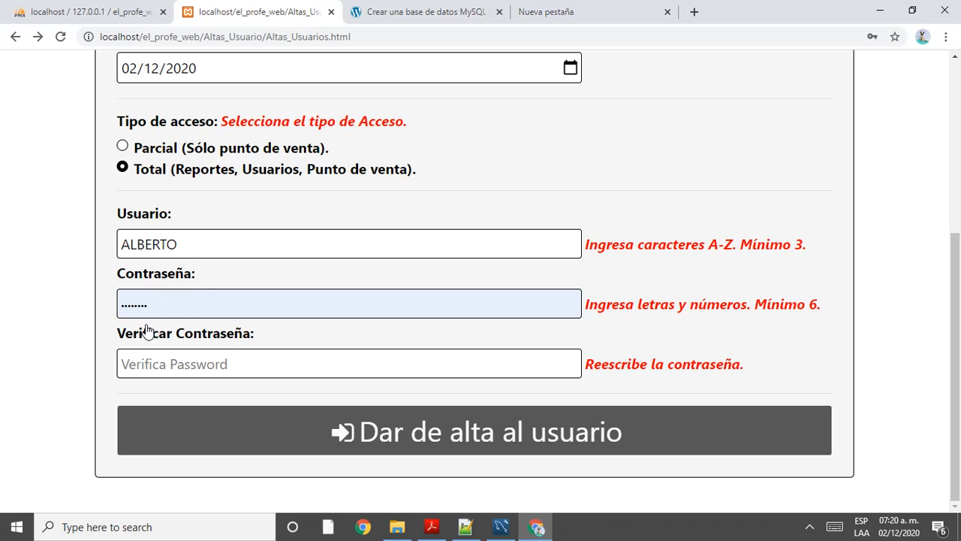
click(187, 245)
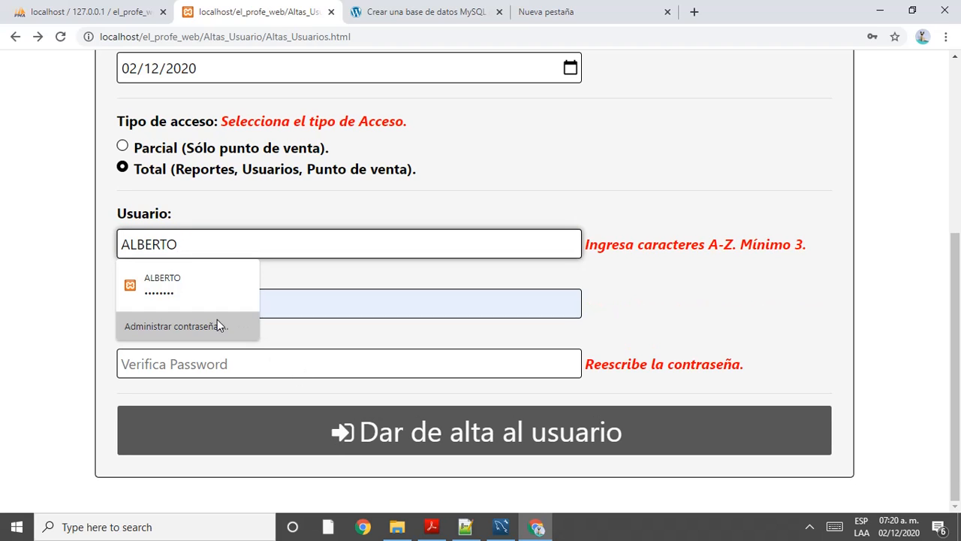
click(496, 530)
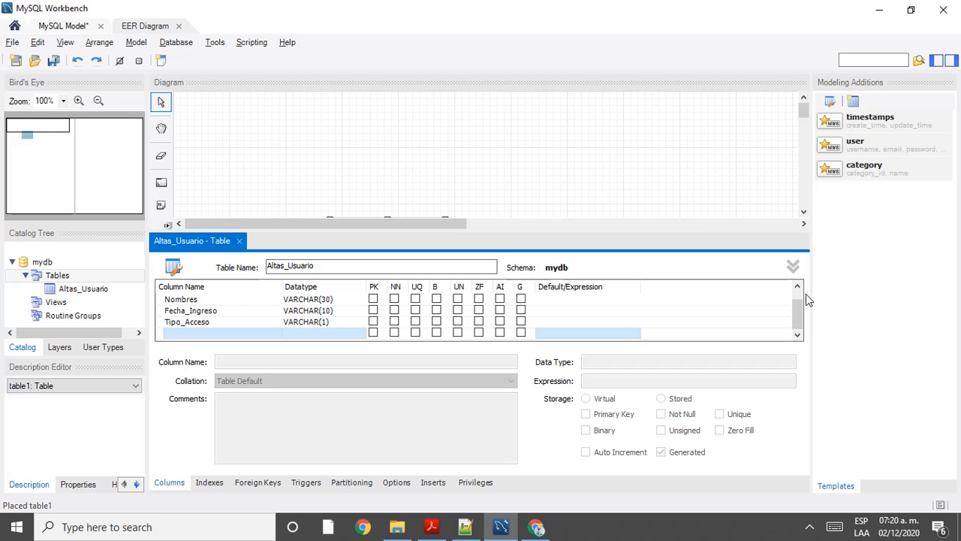
Step: Add a new Usuario column with the default VARCHAR(45) type to the Altas_Usuario table
click(799, 334)
click(256, 333)
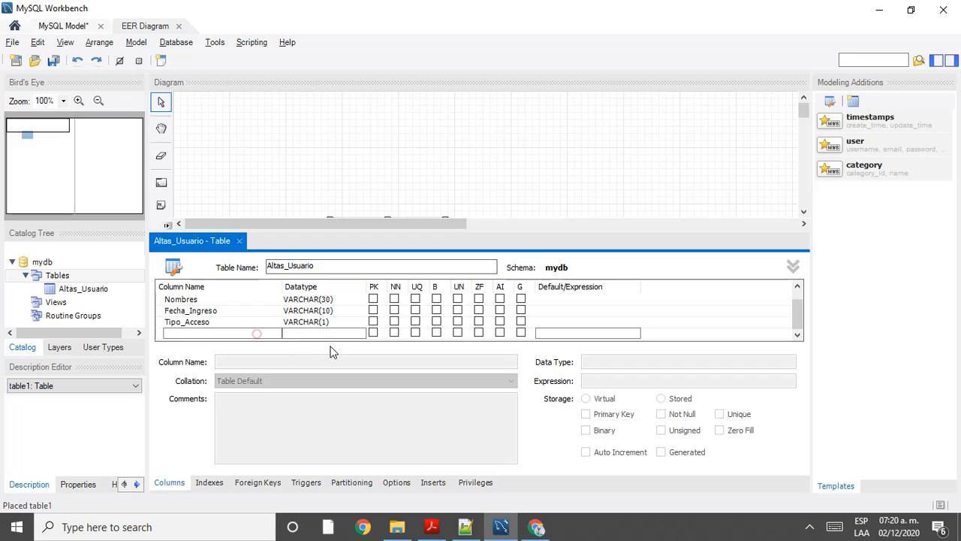
double_click(204, 329)
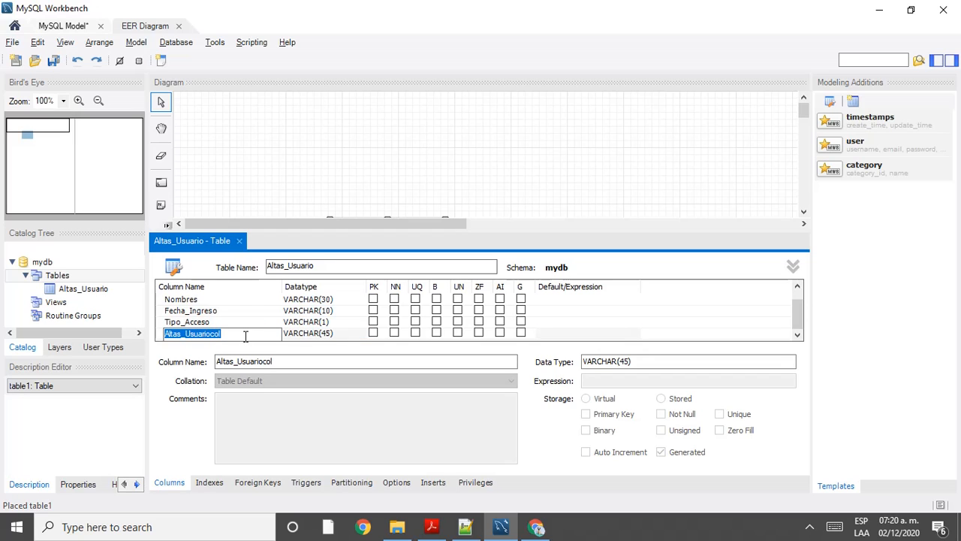
text(Usuario)
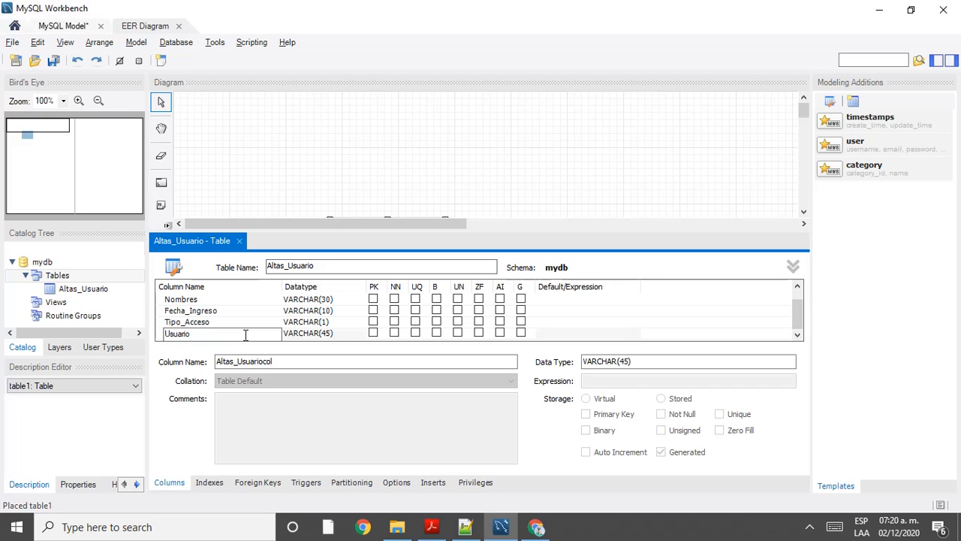
click(323, 332)
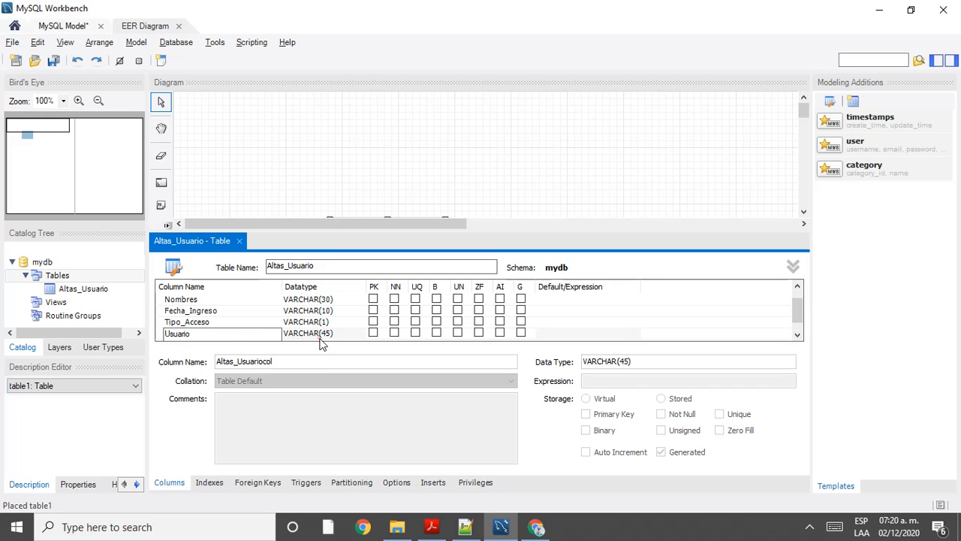
click(479, 531)
scroll(541, 225, down, 4)
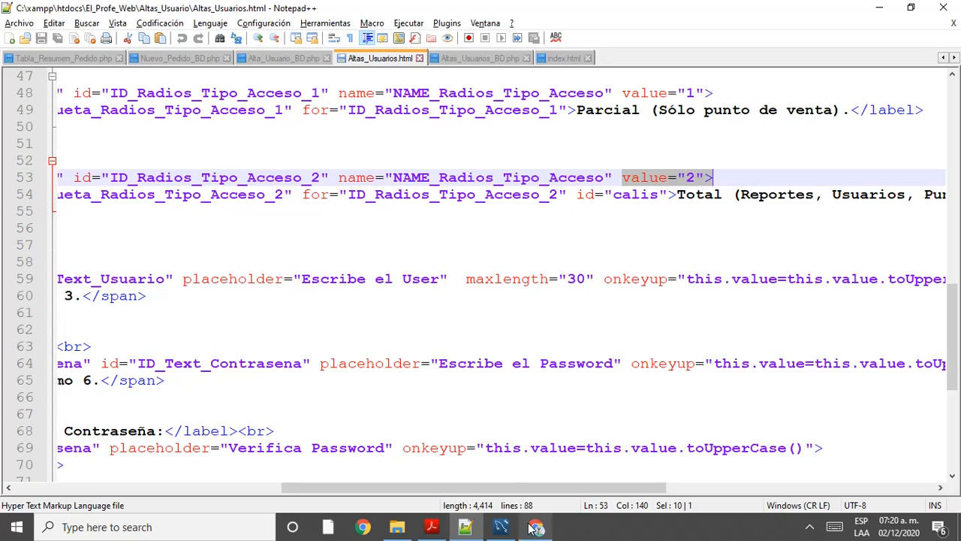
Step: Match the Usuario input's maxlength 30 by setting the Usuario column to VARCHAR(30)
drag(528, 487, 323, 505)
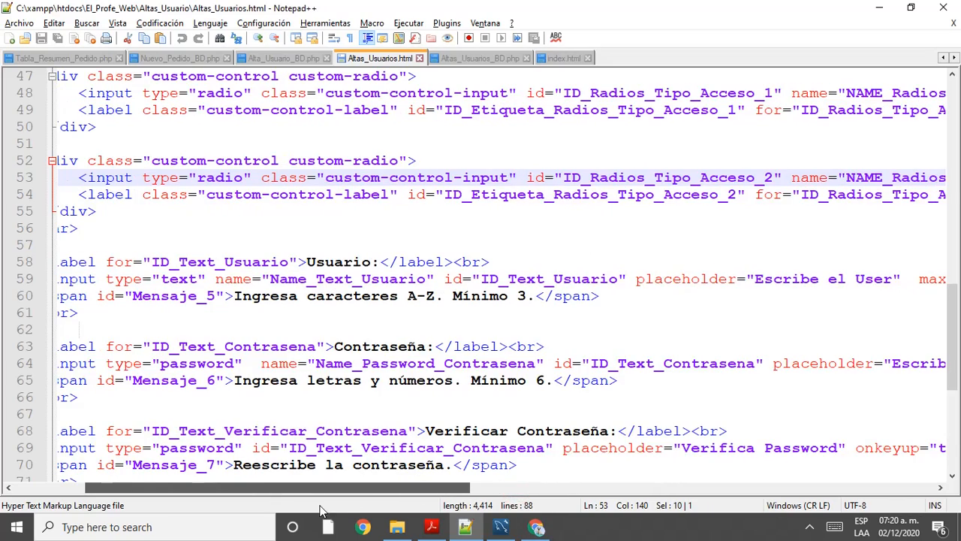
drag(374, 488, 594, 499)
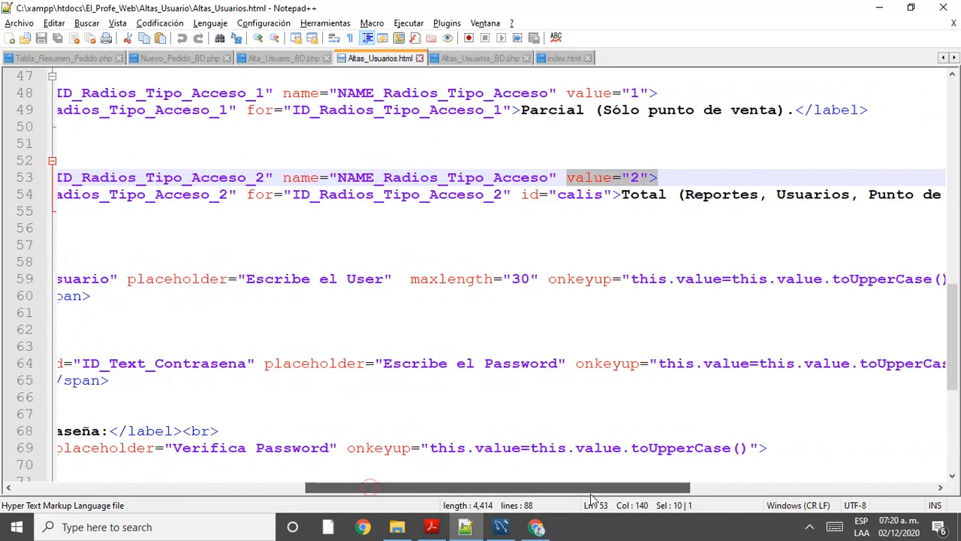
double_click(519, 279)
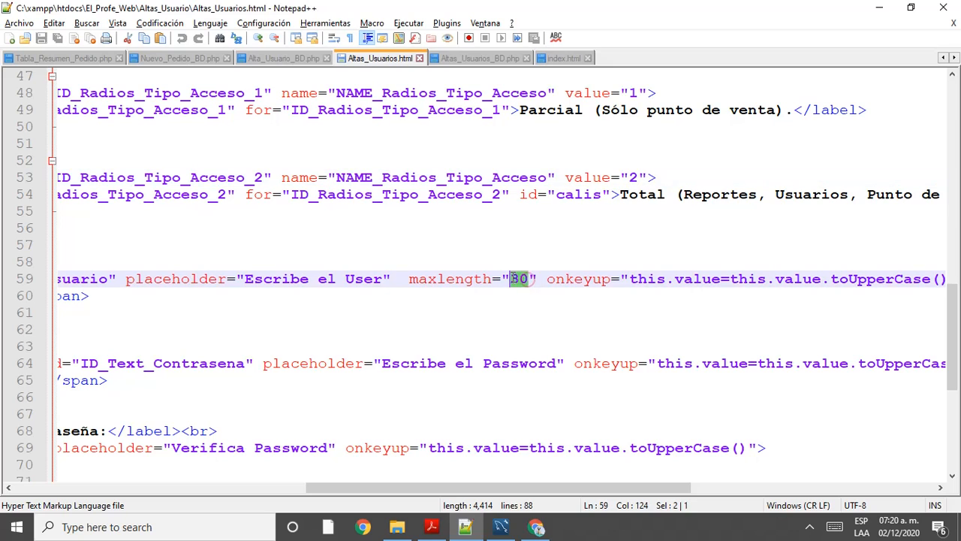
key(alt+Tab)
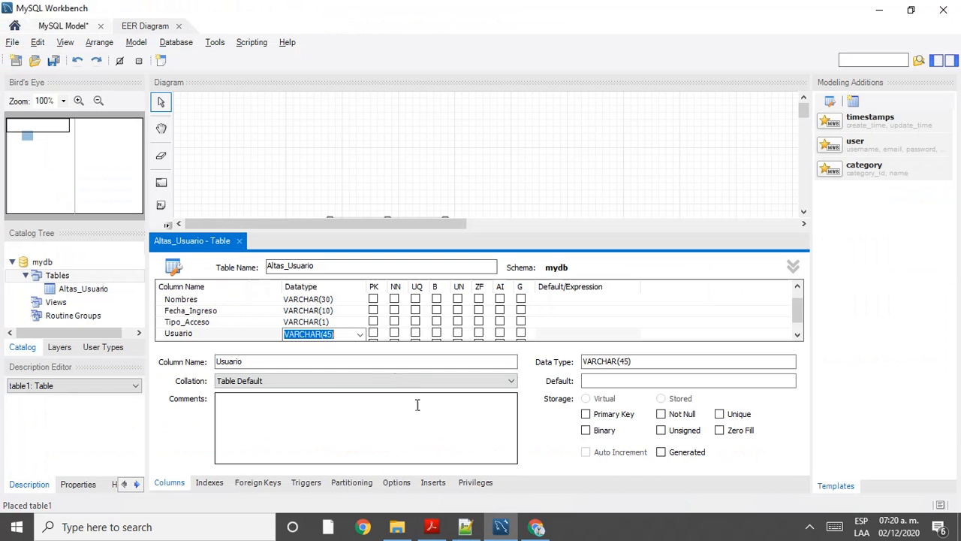
click(327, 337)
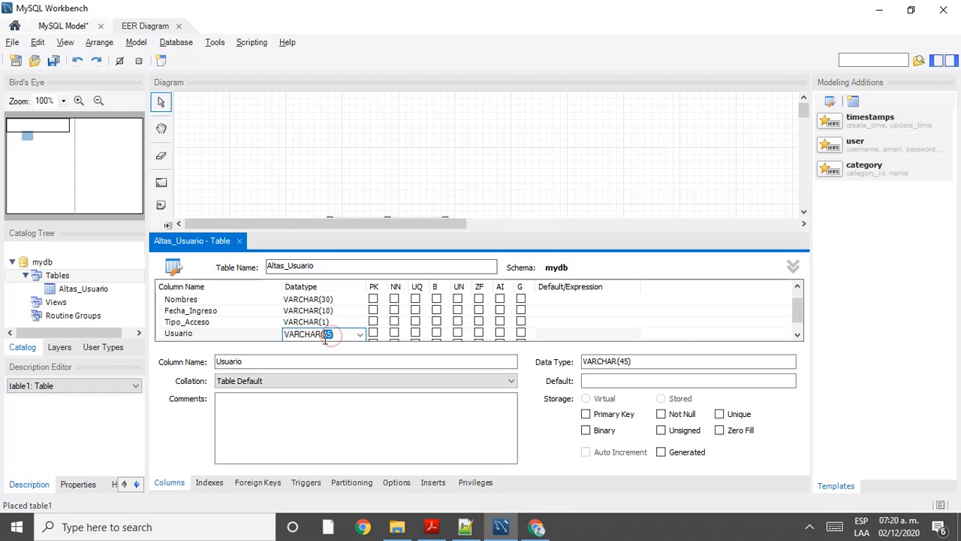
text(30)
key(Return)
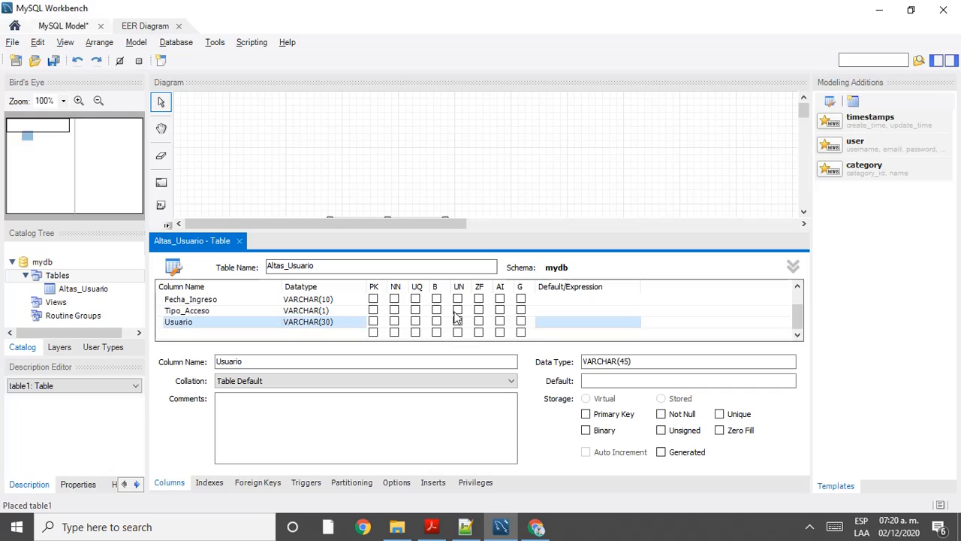
key(alt+Tab)
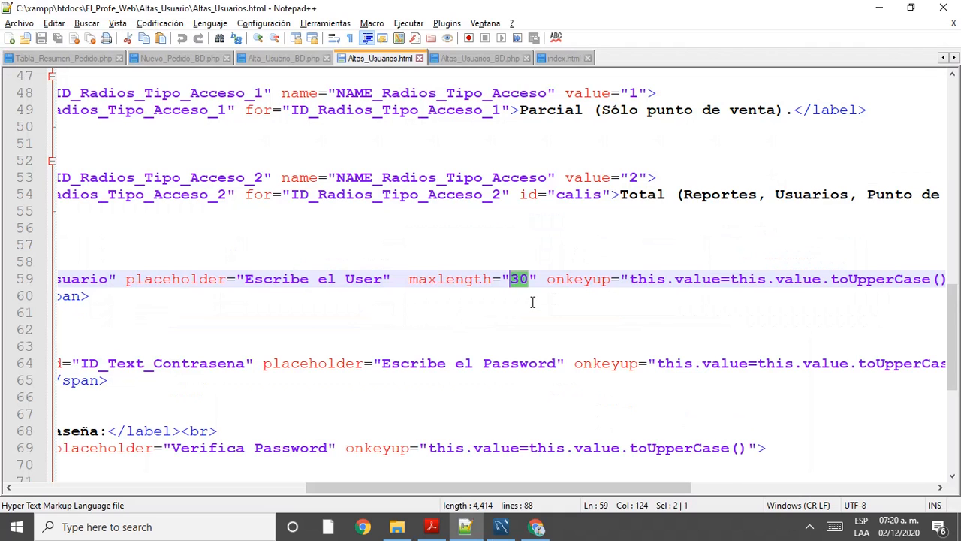
Step: Change the Usuario input's maxlength from 30 to 10 in Altas_Usuarios.html and save
drag(468, 487, 232, 490)
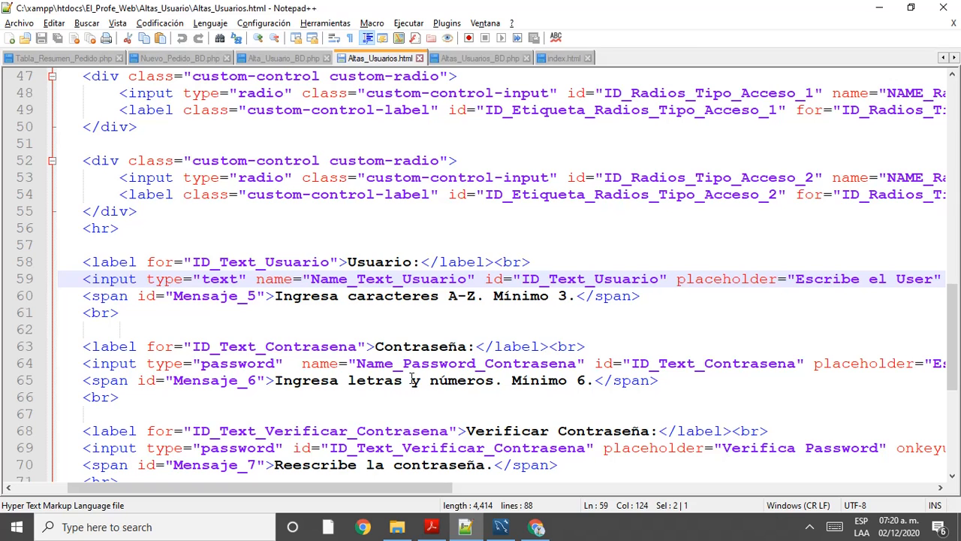
key(alt+Tab)
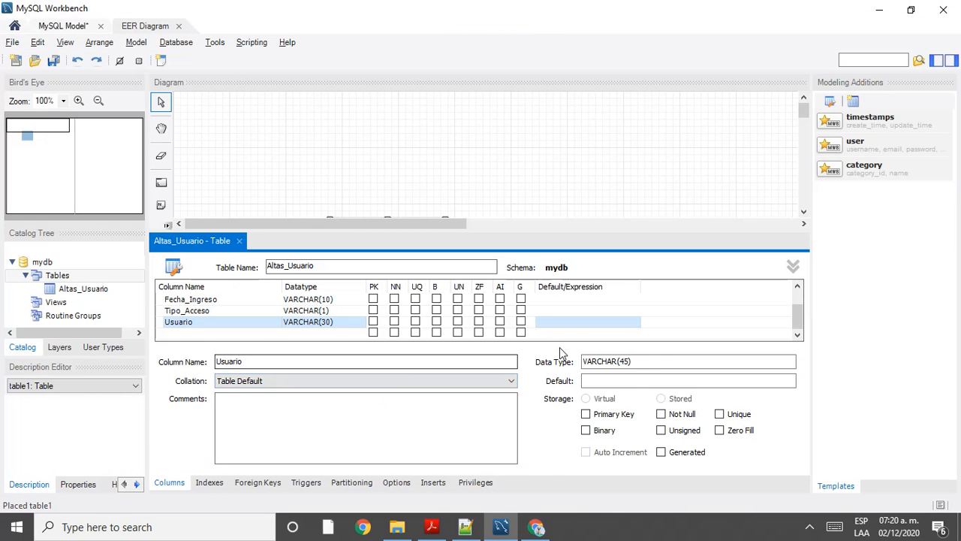
key(alt+Tab)
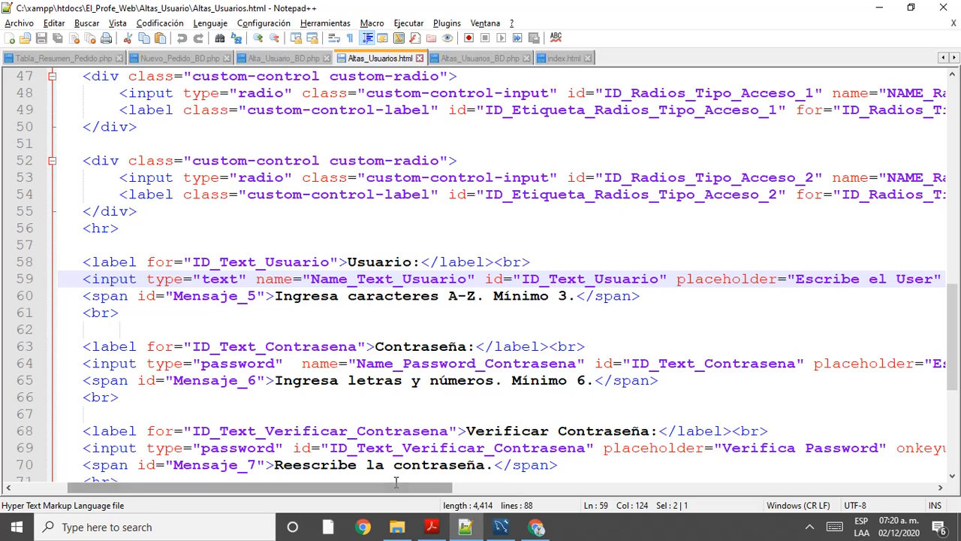
drag(396, 482, 595, 496)
text(10)
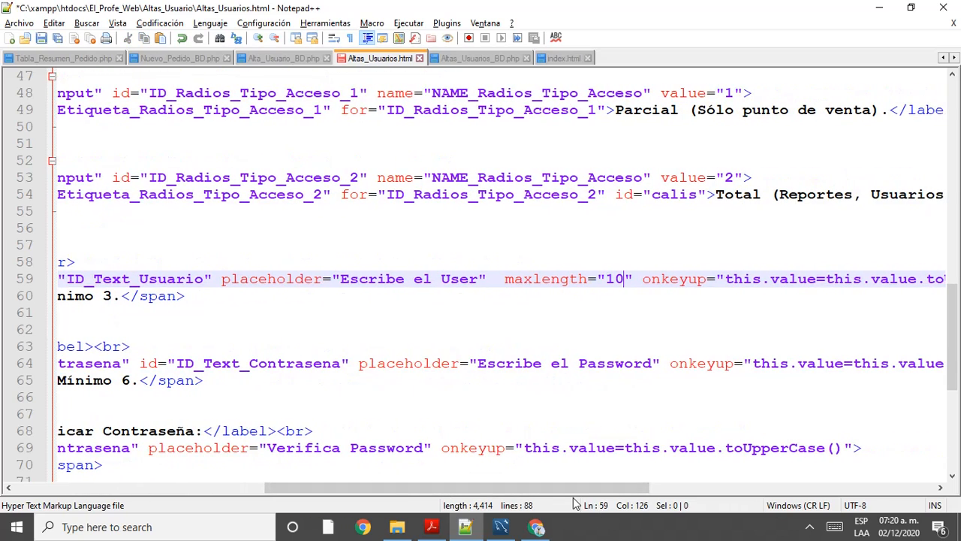
click(41, 39)
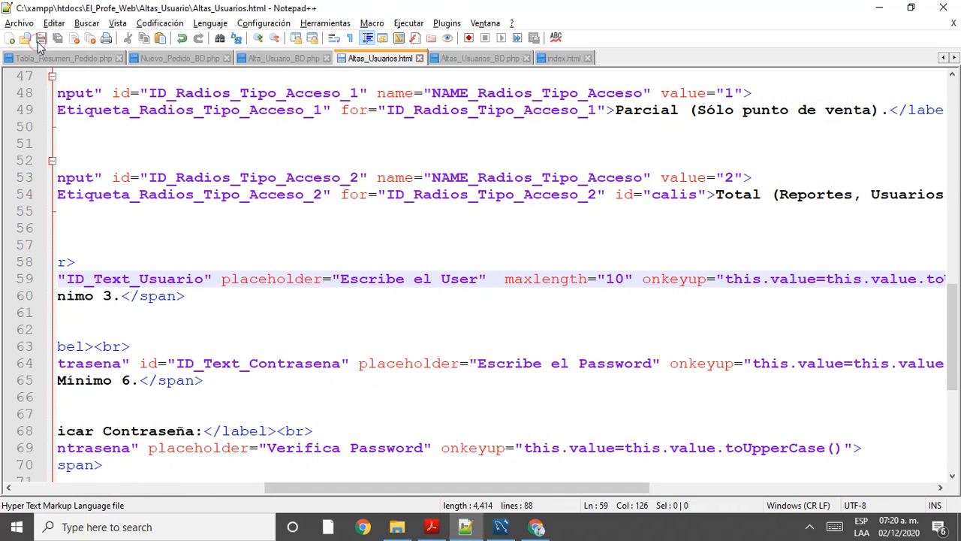
key(alt+Tab)
Step: Change the Usuario column's datatype from VARCHAR(30) to VARCHAR(10)
click(327, 326)
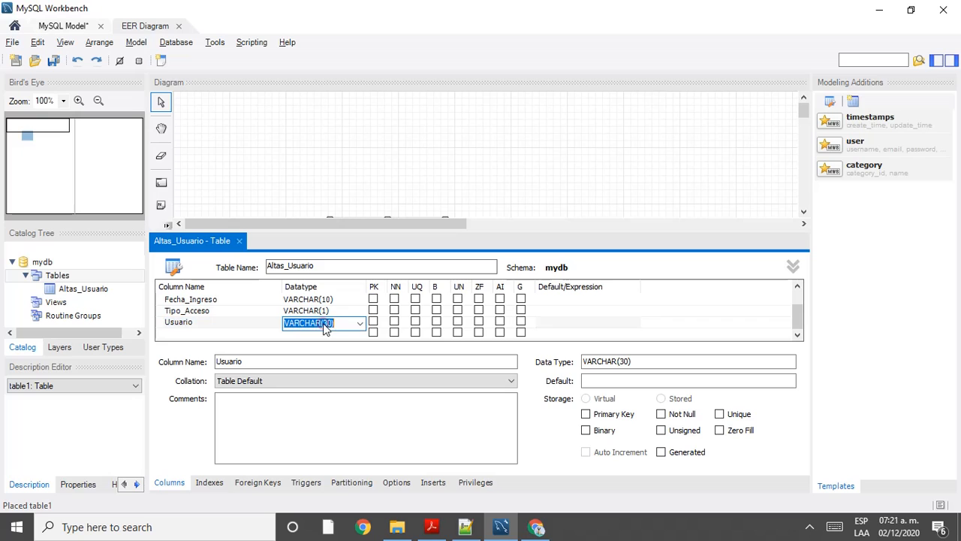
click(329, 325)
key(BackSpace)
text(1)
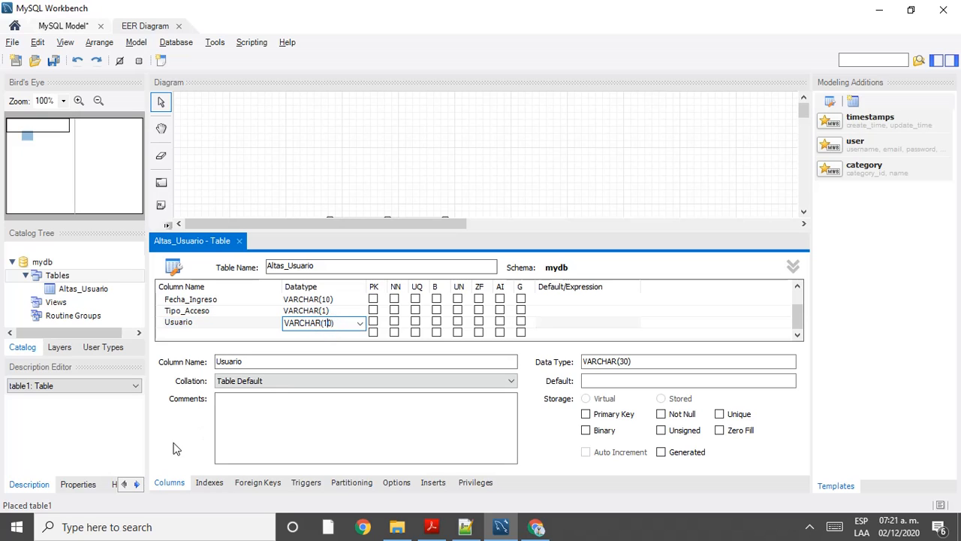
key(Return)
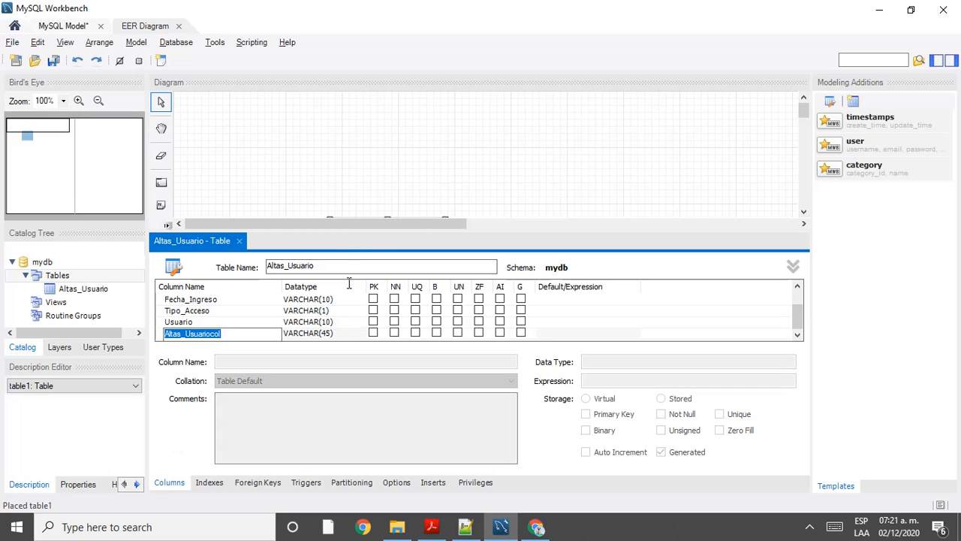
click(318, 323)
click(465, 525)
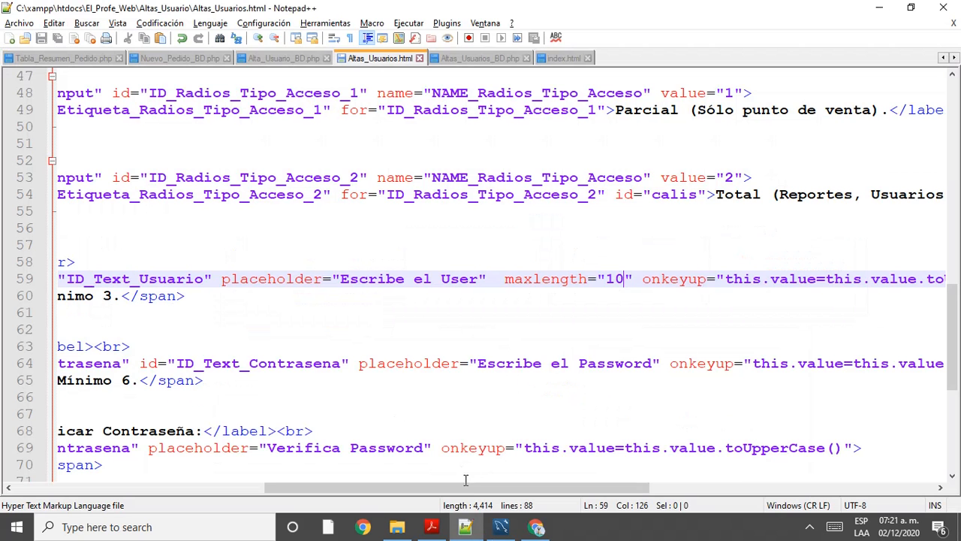
Step: Reload the form with F5 and confirm extra letters typed into Usuario stop at 10 characters
click(537, 523)
scroll(279, 238, up, 2)
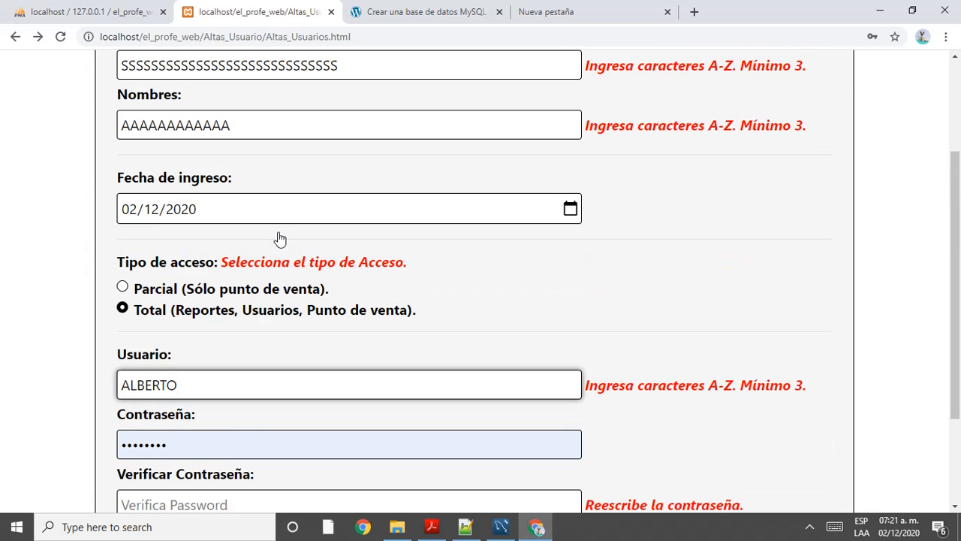
key(F5)
scroll(225, 285, down, 2)
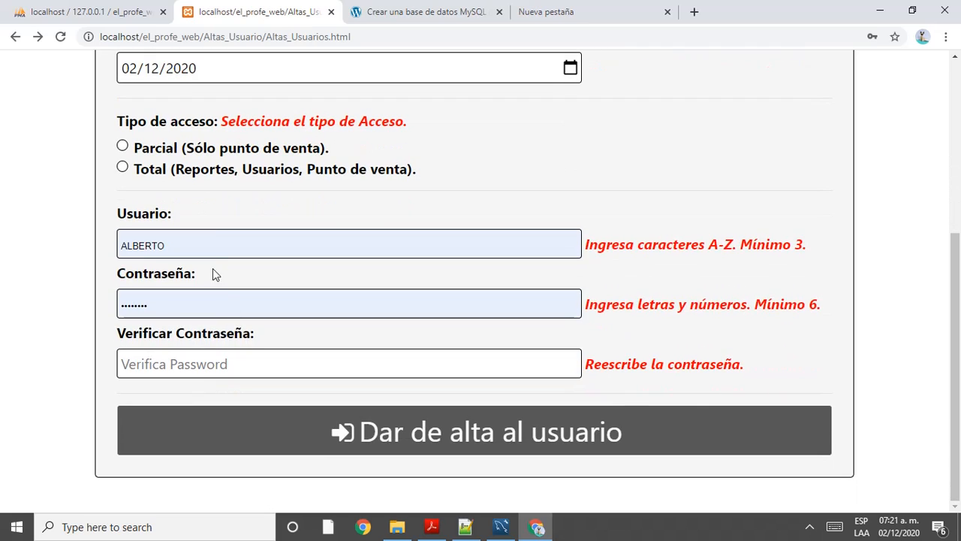
click(211, 244)
text(SSS)
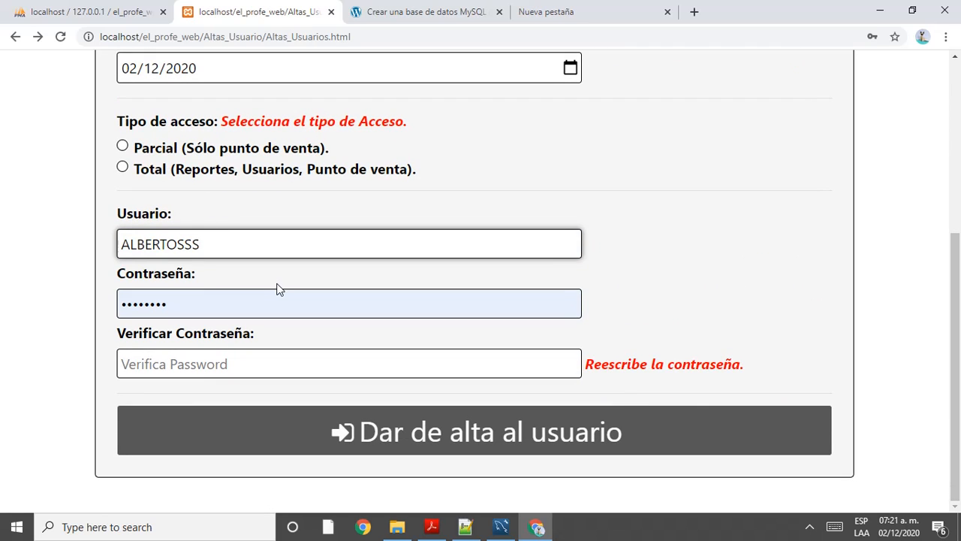
key(BackSpace)
key(BackSpace)
key(BackSpace)
key(alt+Tab)
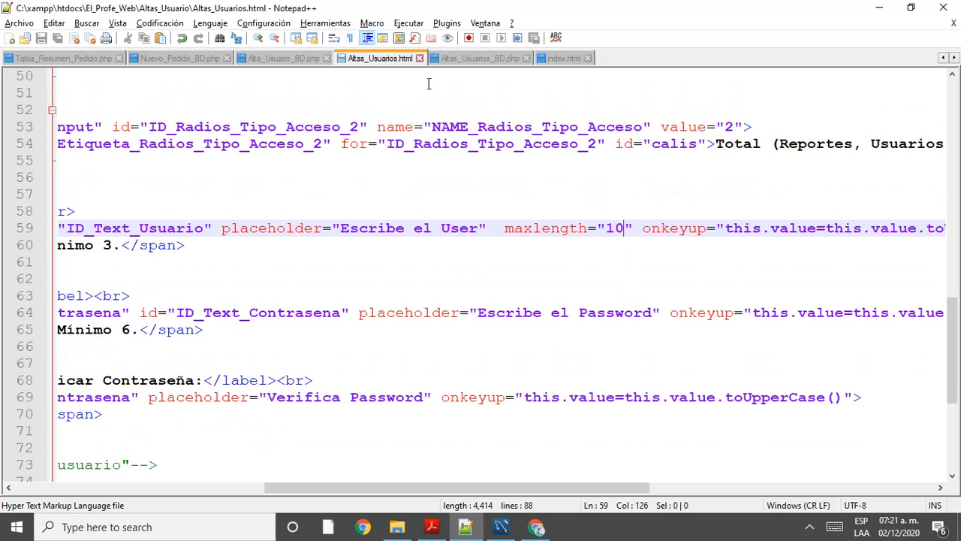
click(501, 526)
scroll(300, 323, down, 1)
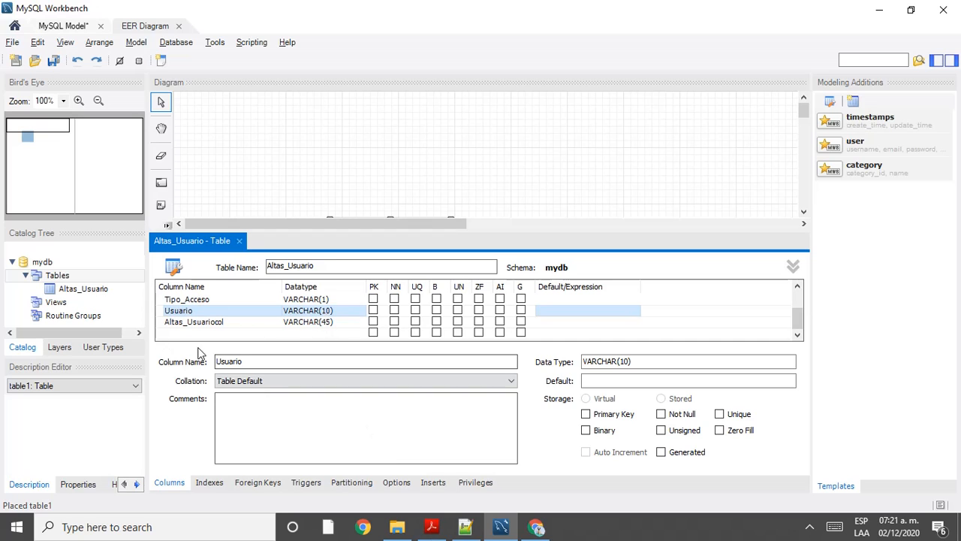
Step: Rename the Altas_Usuariocol column to Contrasena, keeping its VARCHAR(45) type
click(221, 323)
click(222, 323)
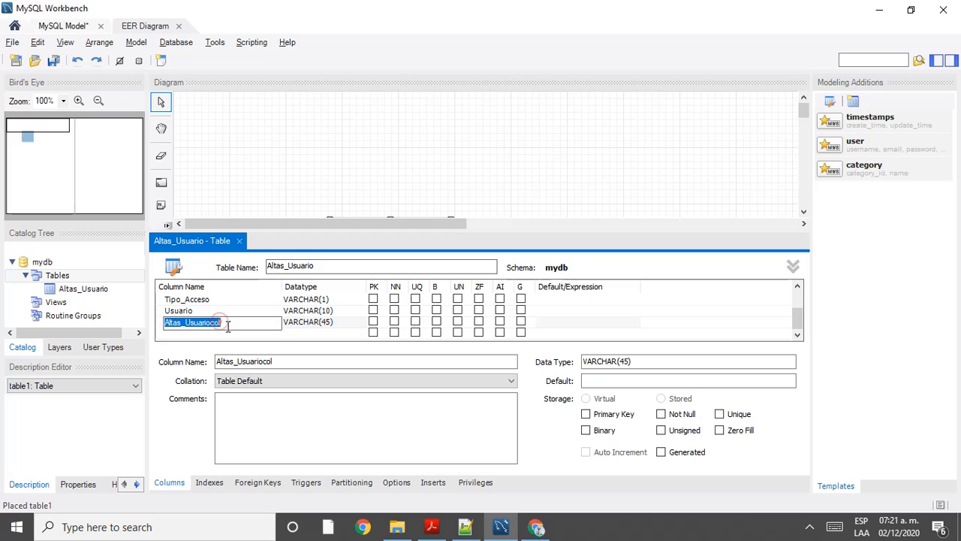
text(con)
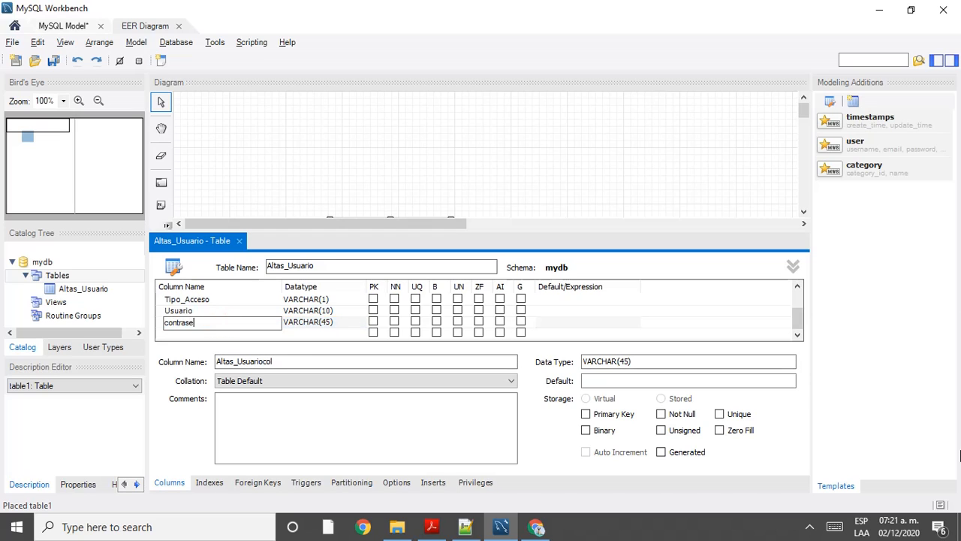
text(trase)
key(BackSpace)
key(BackSpace)
key(BackSpace)
text(r)
click(311, 323)
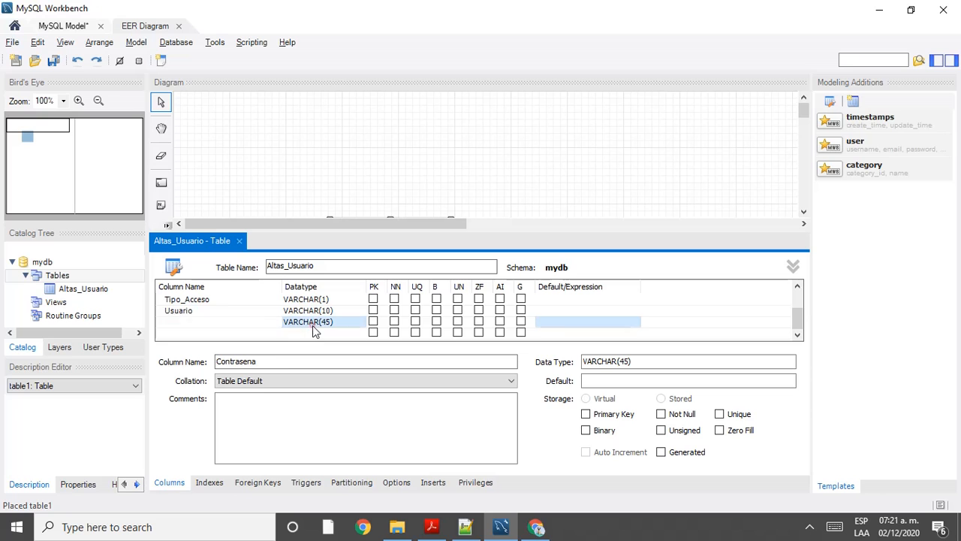
click(465, 518)
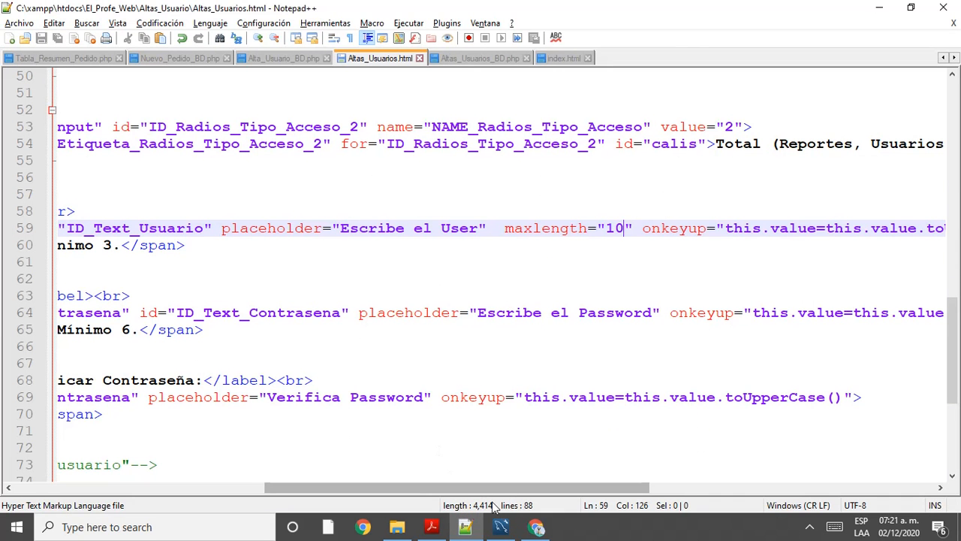
mouse_move(490, 488)
mouse_down()
mouse_move(616, 504)
mouse_move(345, 497)
mouse_move(313, 425)
mouse_move(396, 340)
mouse_up()
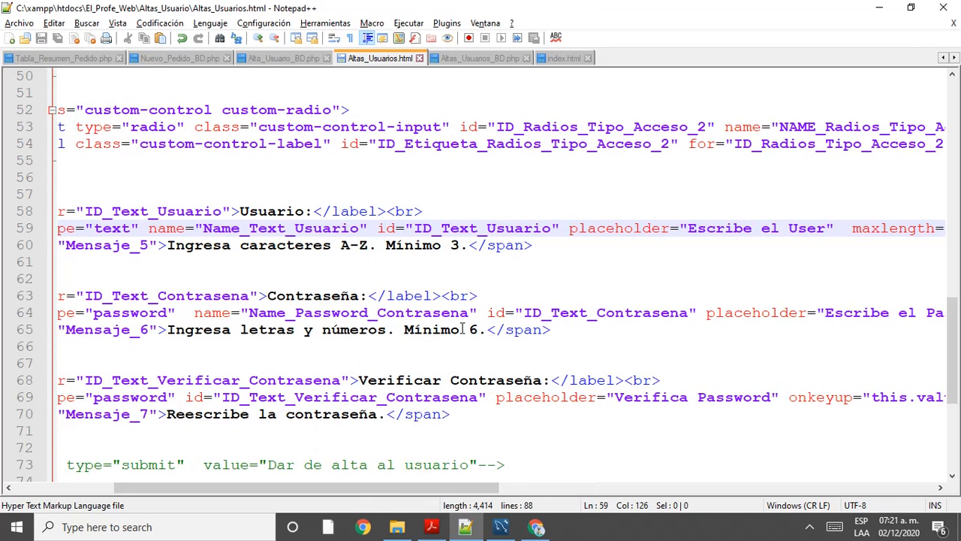
Step: Review the password input code and Contrasena's VARCHAR(45) length before returning to the form
scroll(463, 330, down, 1)
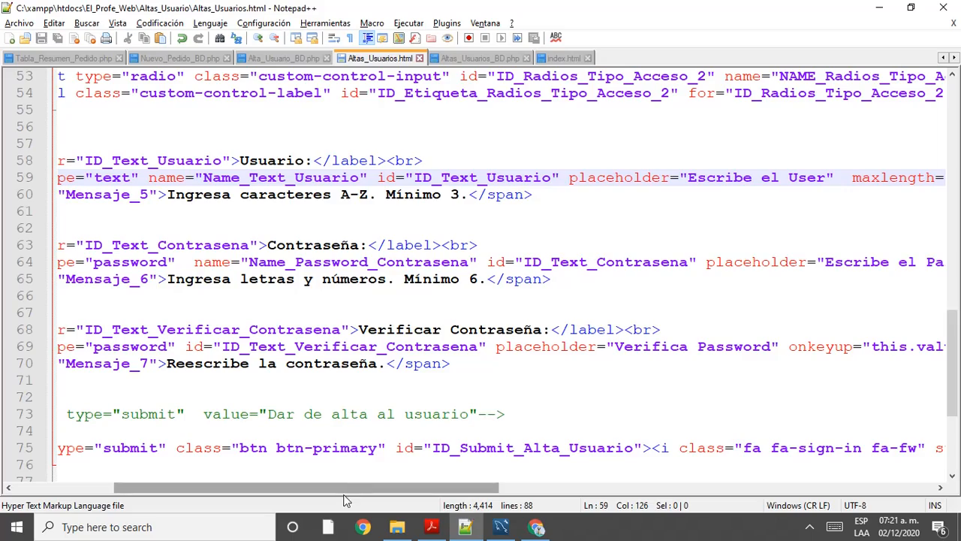
drag(335, 491, 45, 517)
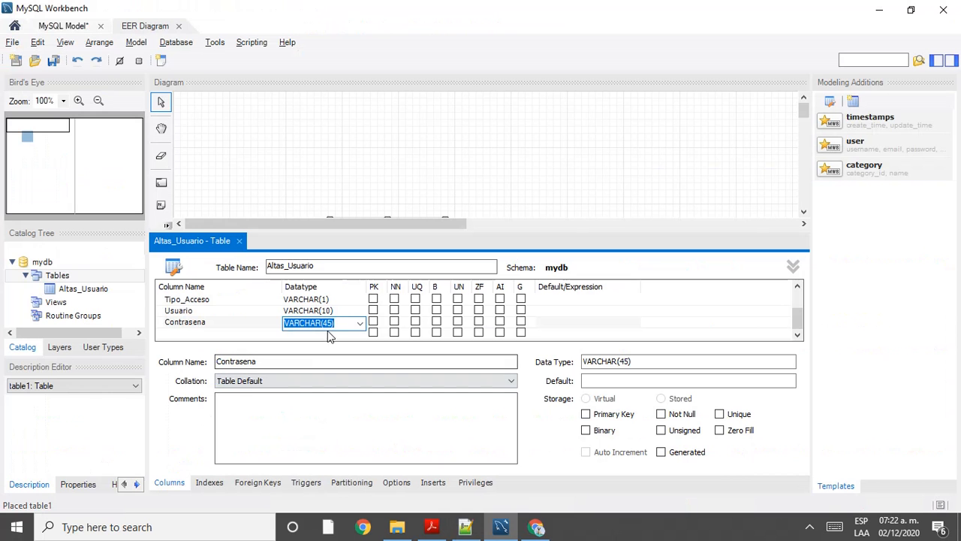
double_click(330, 322)
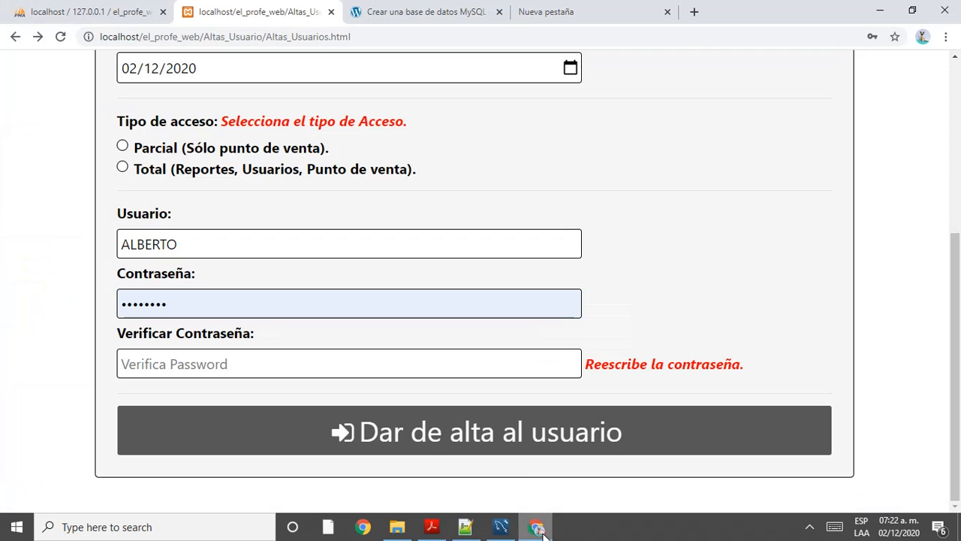
click(536, 527)
Step: Type an over-long test password into Contraseña, then select and delete it all
click(288, 306)
text(••••••••••••••••••••)
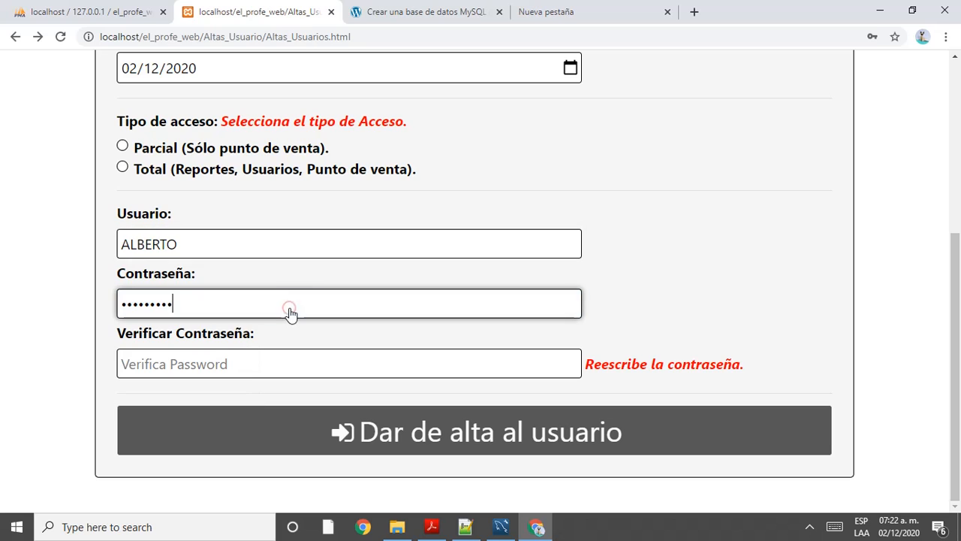
text(•••••••••••••••••••••••••••••••)
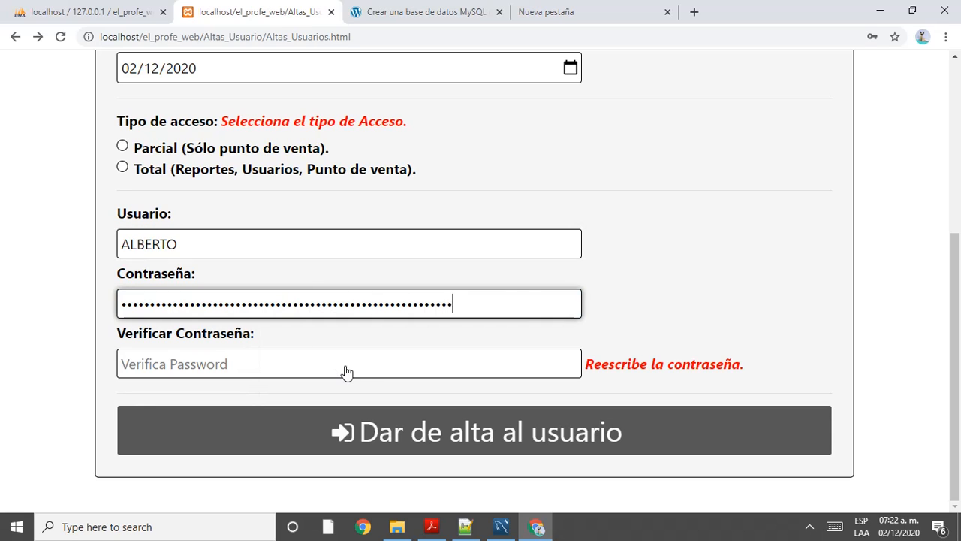
drag(558, 304, 1, 306)
key(BackSpace)
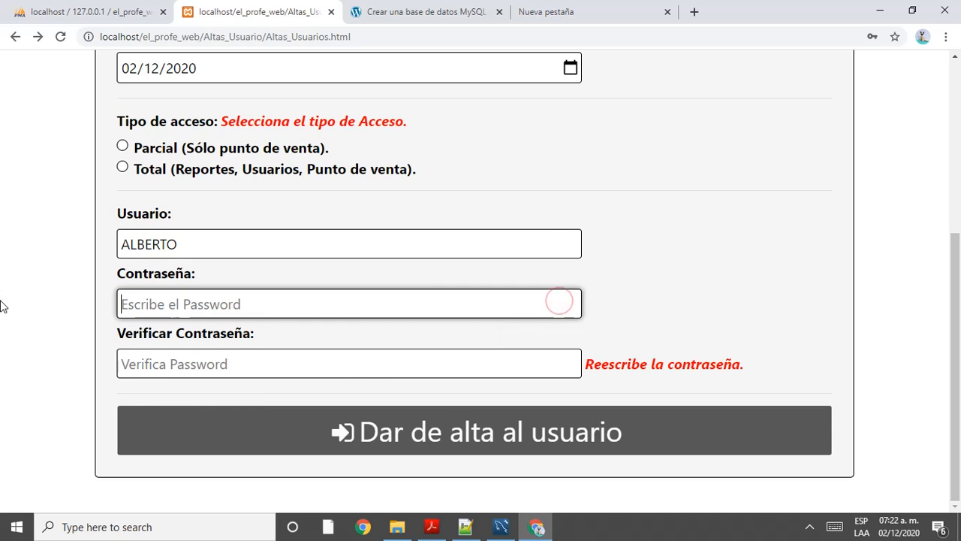
key(alt+Tab)
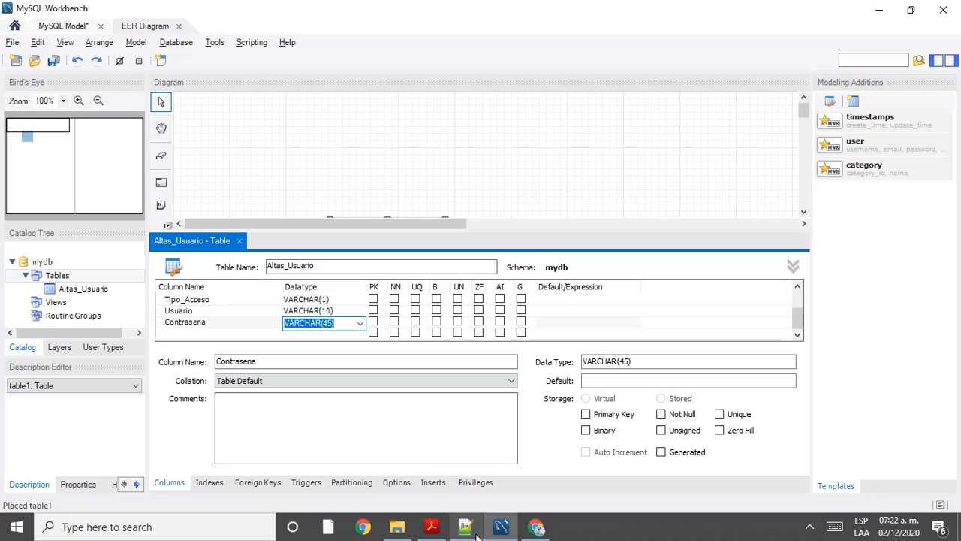
click(537, 527)
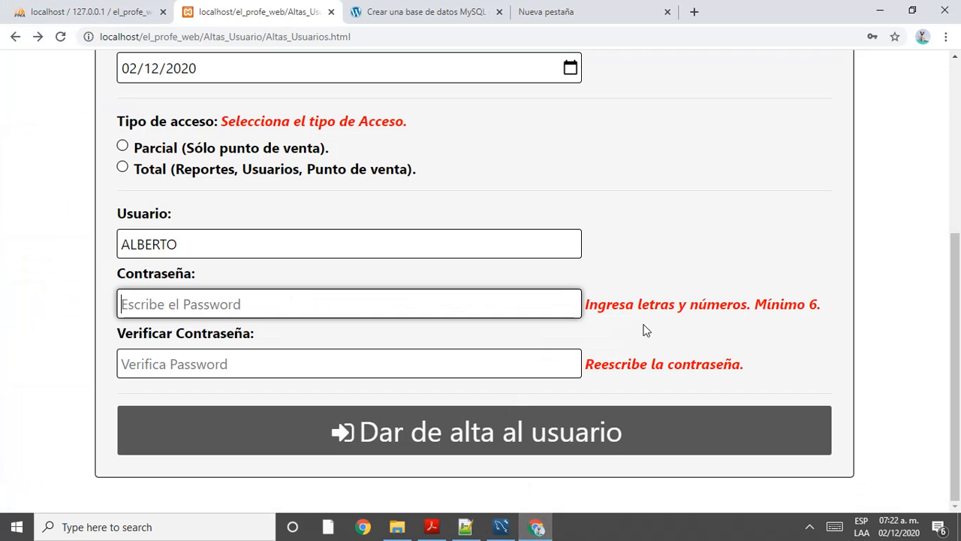
click(465, 526)
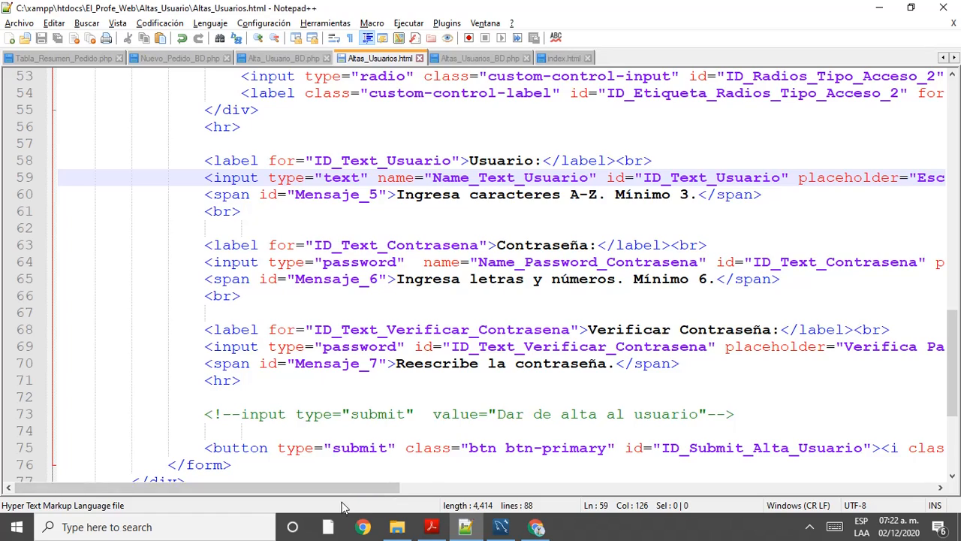
Step: Copy maxlength from line 59 onto the Verificar Contraseña input, set it to 15, and save Altas_Usuarios.html
drag(347, 490, 578, 490)
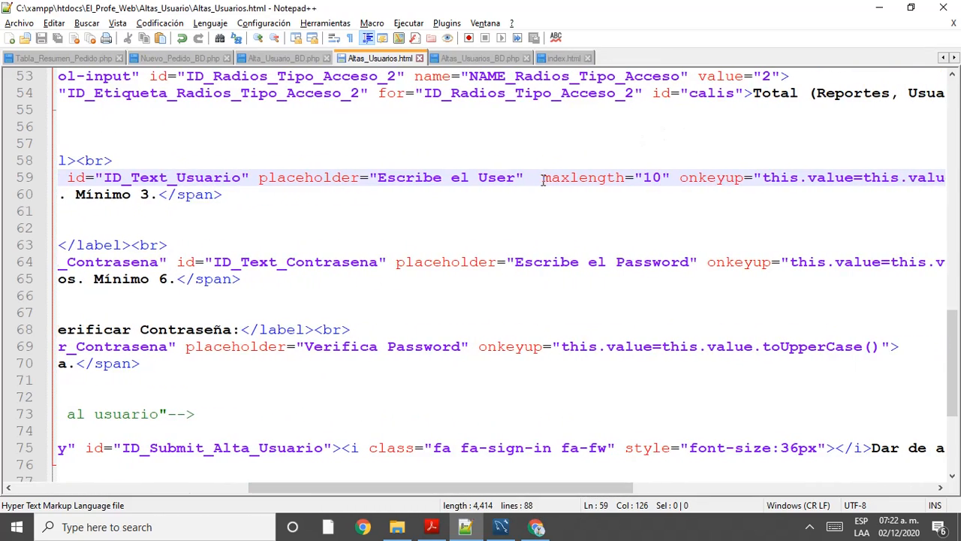
drag(542, 177, 672, 178)
key(ctrl+c)
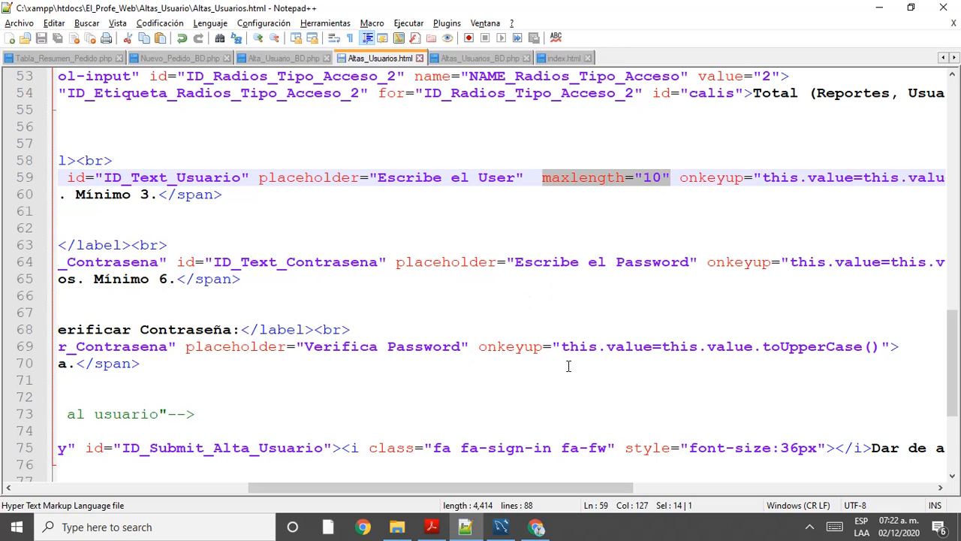
click(481, 350)
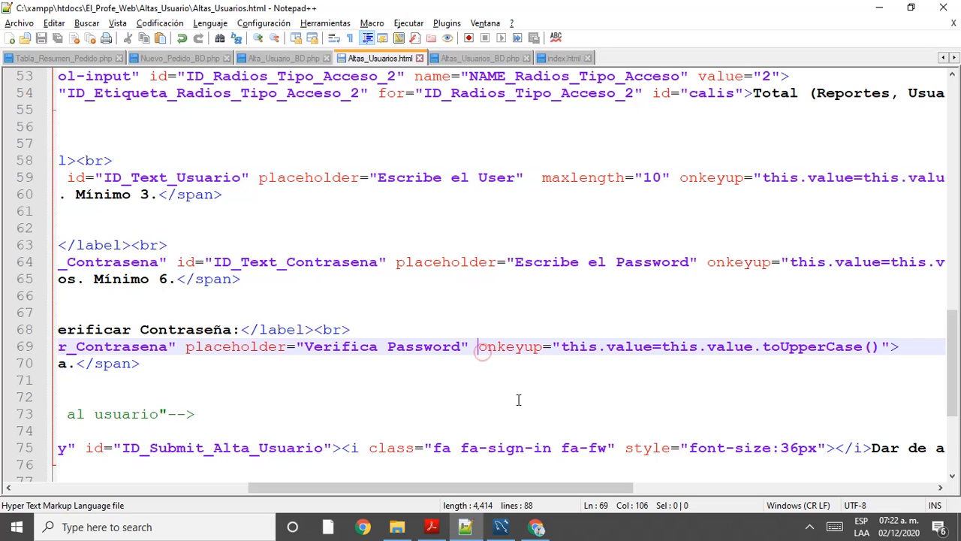
key(ctrl+v)
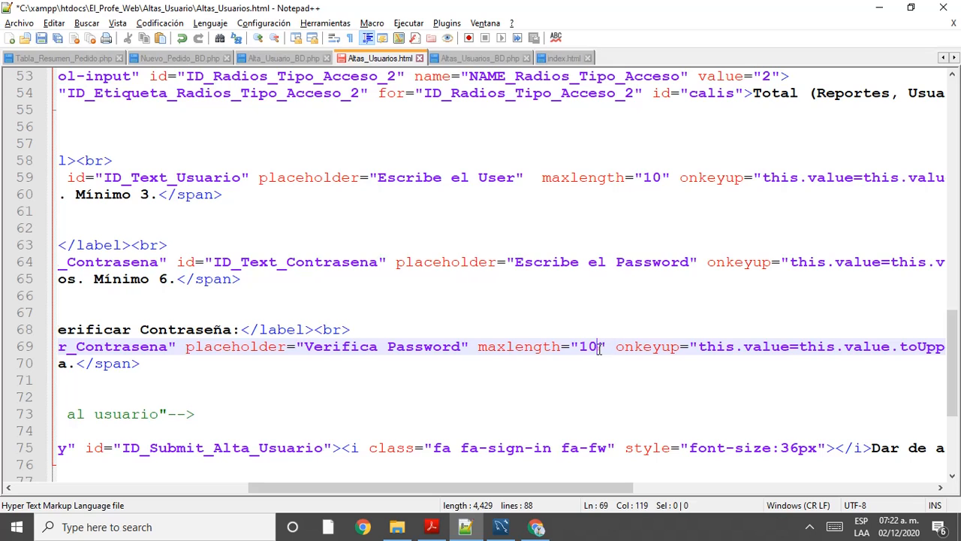
drag(600, 350, 590, 346)
text(5)
click(42, 40)
click(536, 527)
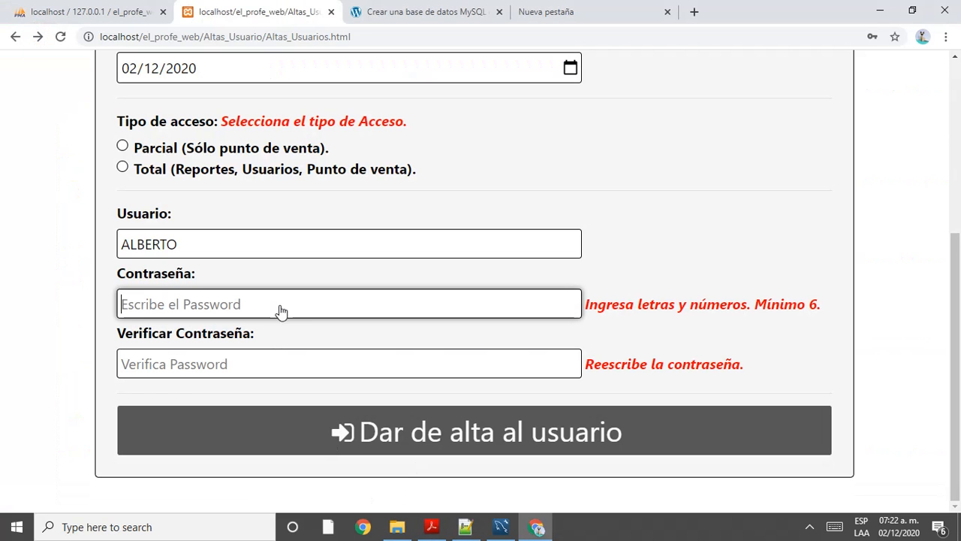
Step: Reload the sign-up form and enter an overlong test password in Contraseña, then return to Workbench
key(F5)
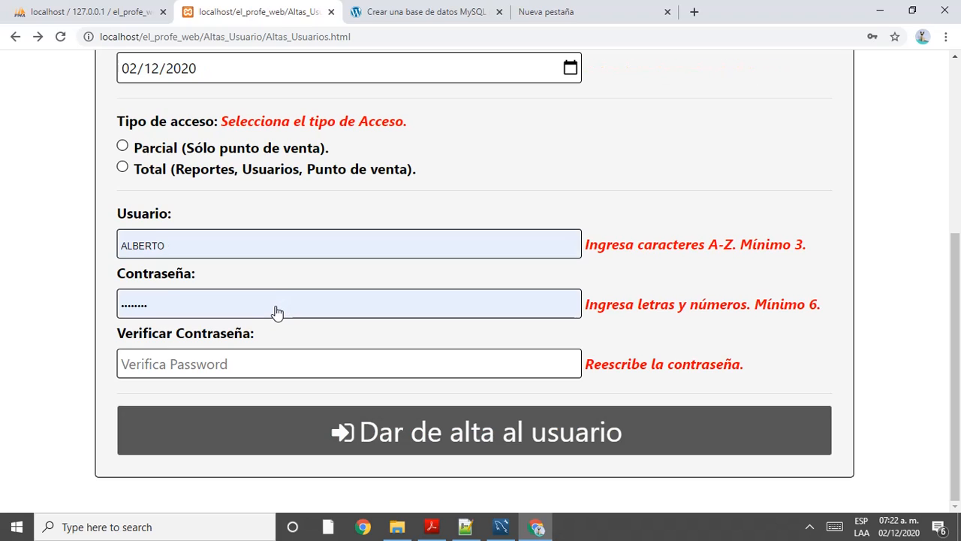
click(276, 306)
text(•••••)
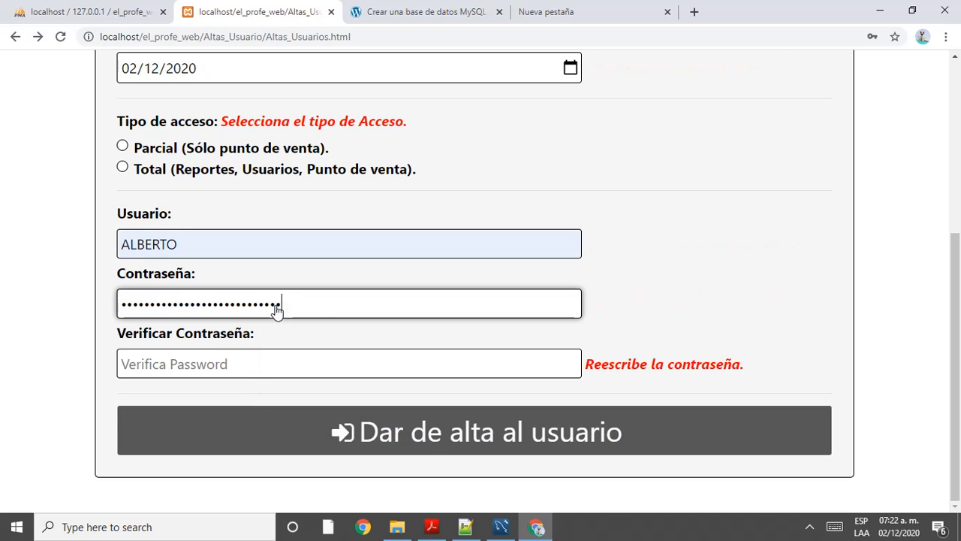
text(•••••••••••)
key(F5)
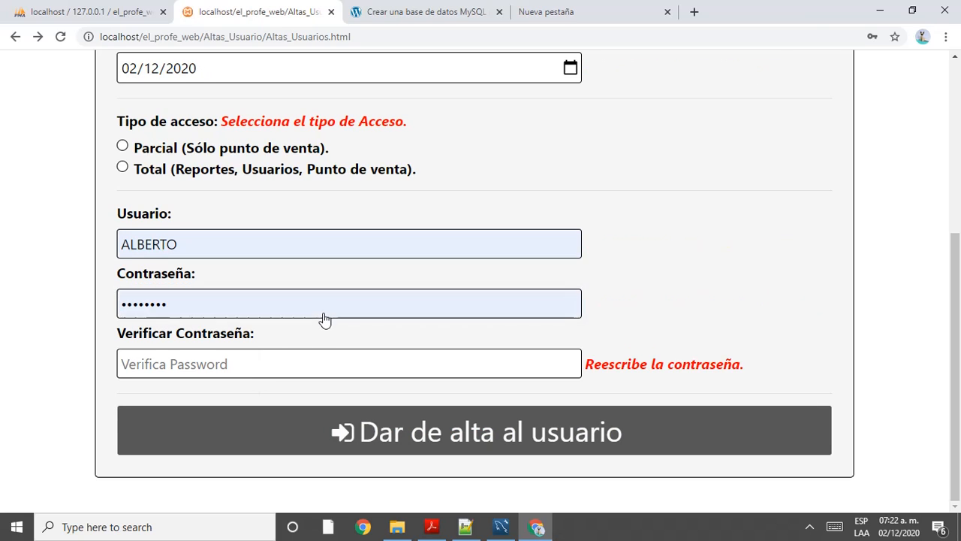
click(287, 316)
key(ctrl+a)
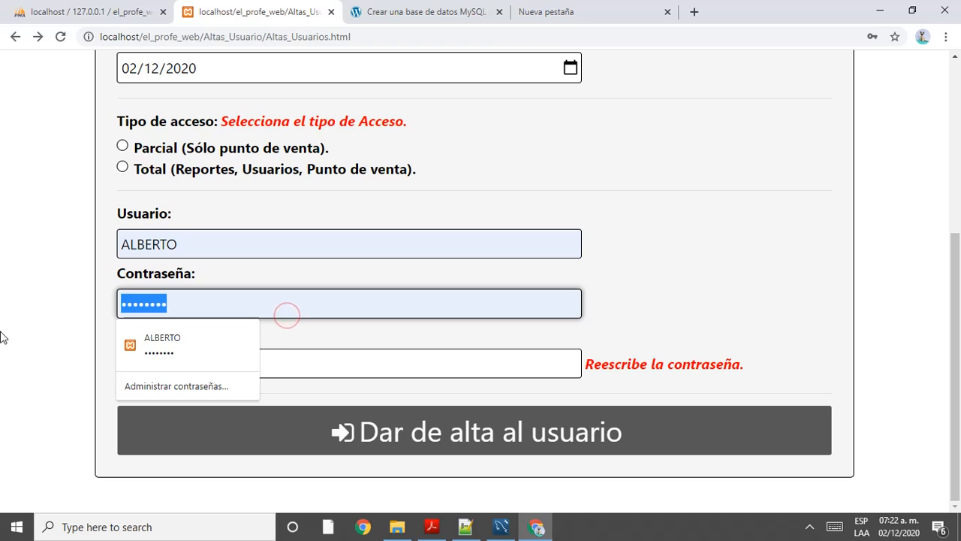
text(••••••••••••••••••••••••)
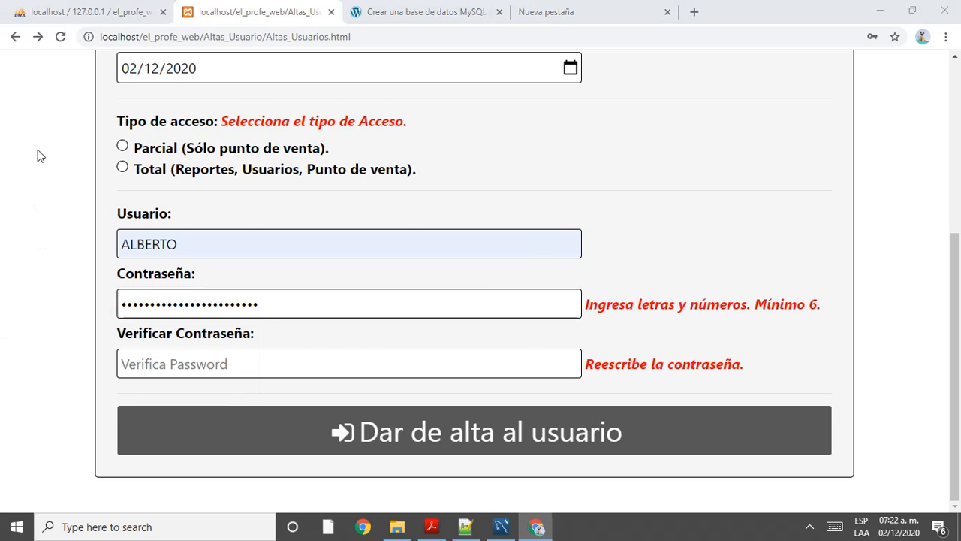
key(alt+Tab)
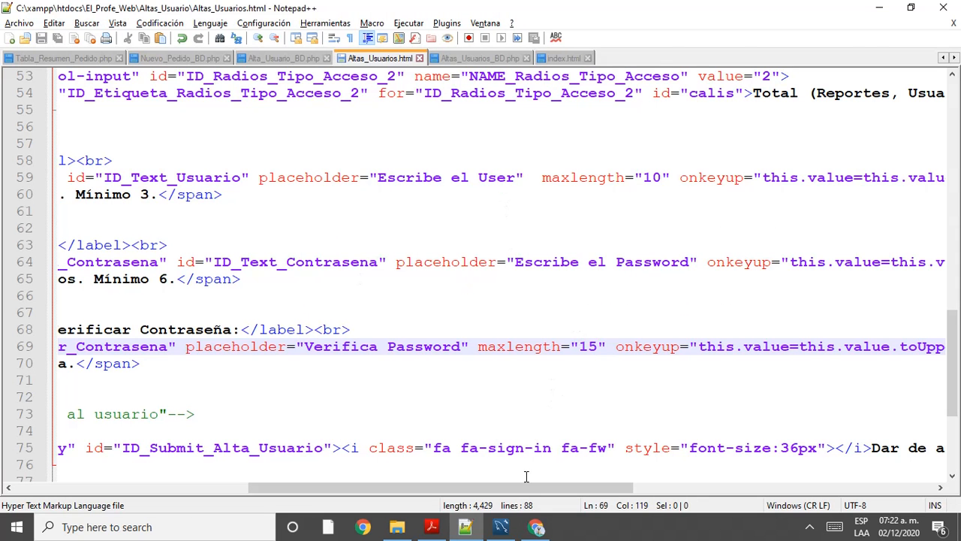
click(501, 526)
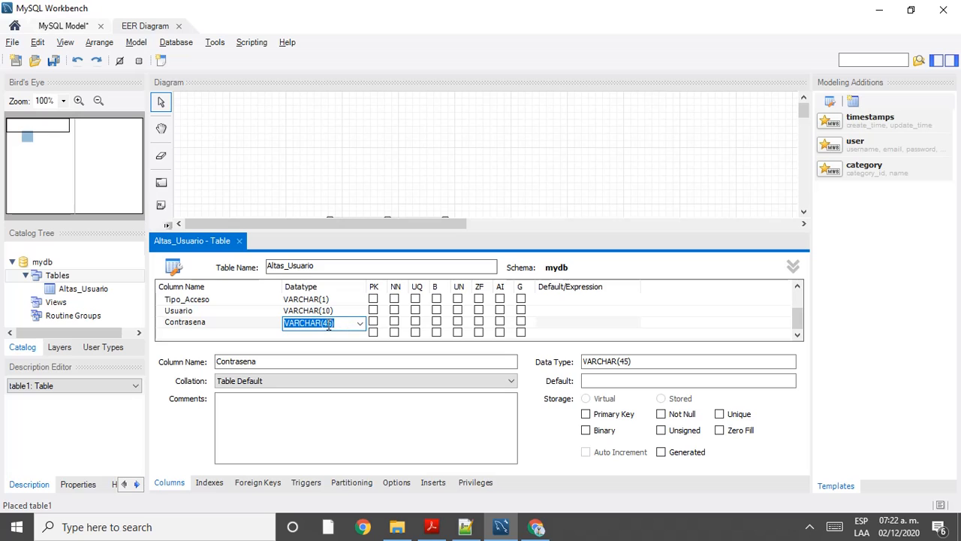
Step: Change the Contrasena length from 45 to 15, then bring up phpMyAdmin's empty el_profe_web page
click(328, 324)
key(BackSpace)
text(1)
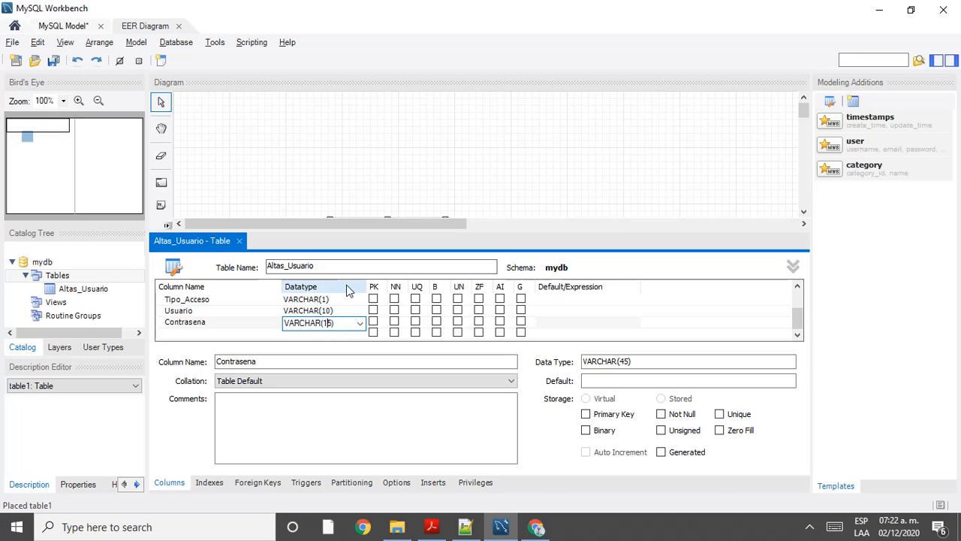
scroll(346, 286, up, 1)
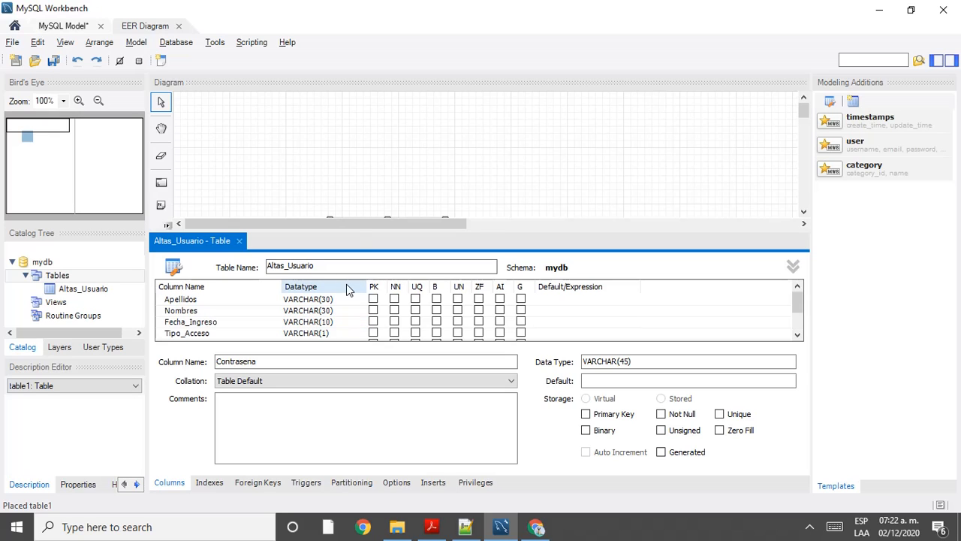
click(415, 169)
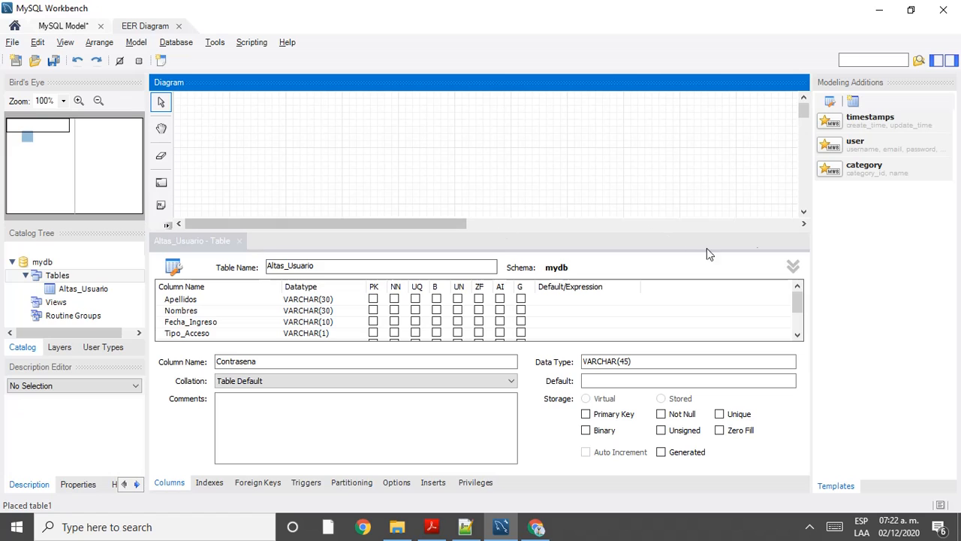
click(794, 268)
click(794, 268)
scroll(725, 131, down, 5)
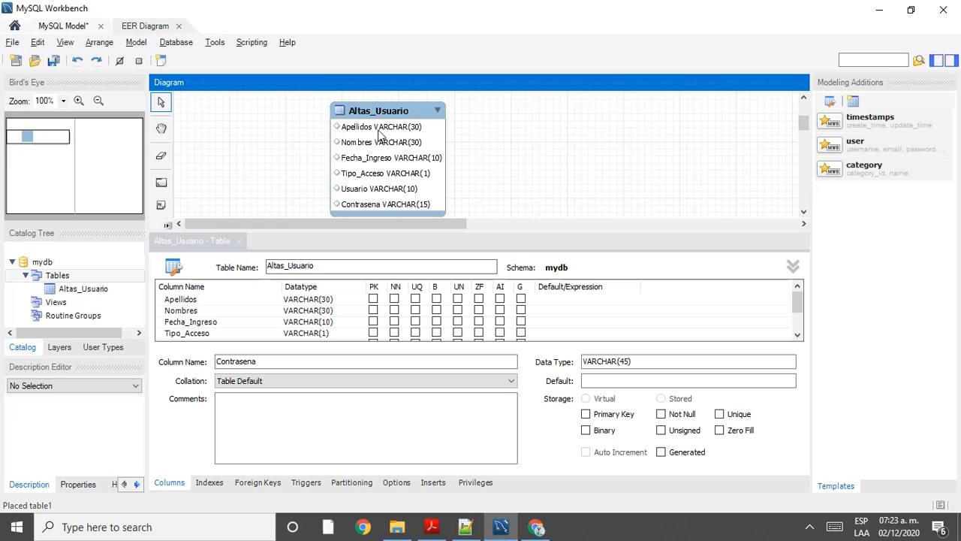
scroll(382, 133, down, 1)
scroll(398, 166, up, 1)
click(536, 526)
click(100, 11)
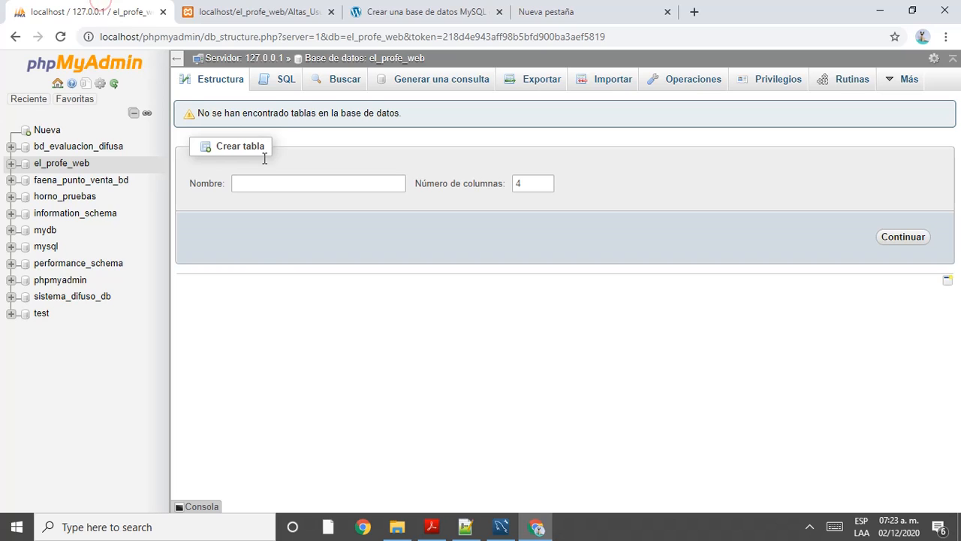
Step: Open phpMyAdmin's SQL query page for el_profe_web, then open Workbench's Database menu
click(281, 284)
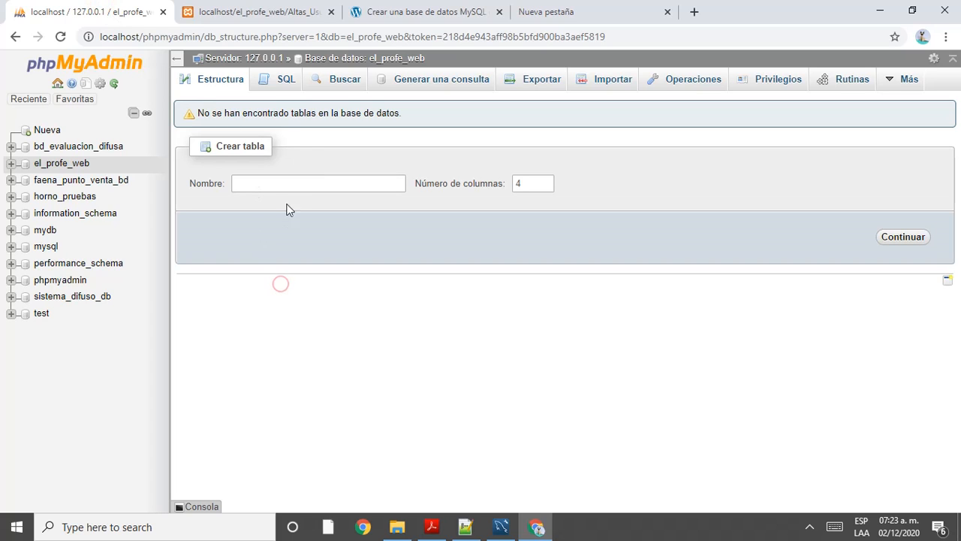
click(273, 79)
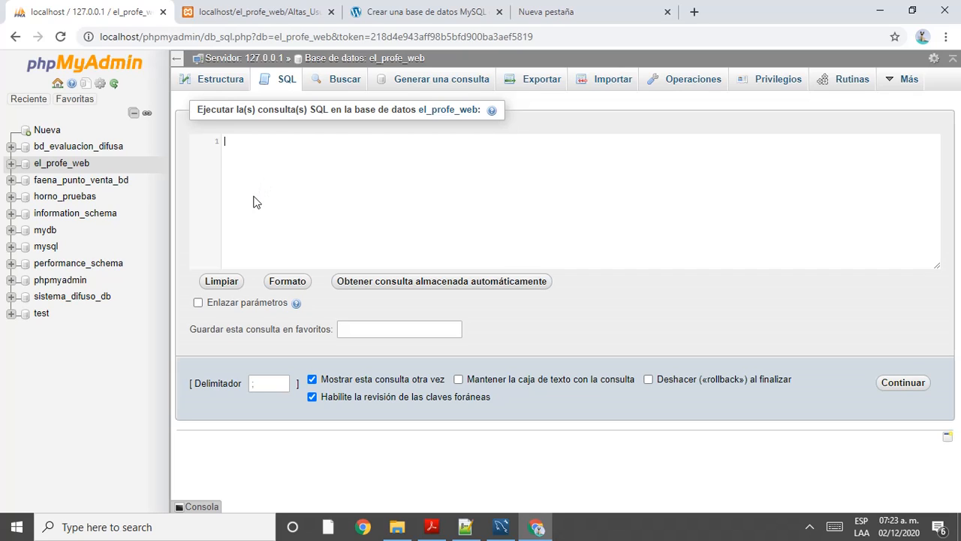
click(502, 527)
mouse_move(361, 113)
mouse_down()
mouse_move(351, 172)
mouse_move(375, 125)
mouse_move(360, 114)
mouse_up()
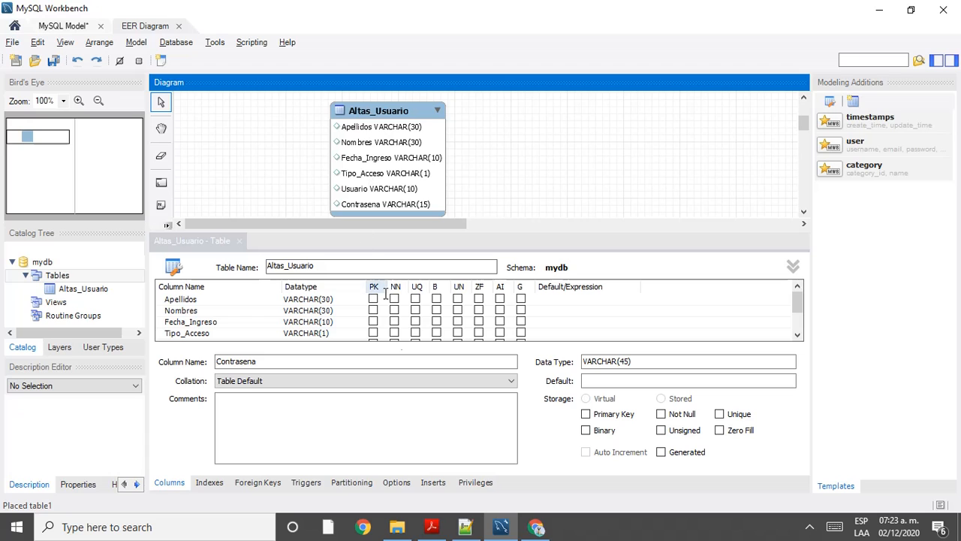
click(537, 527)
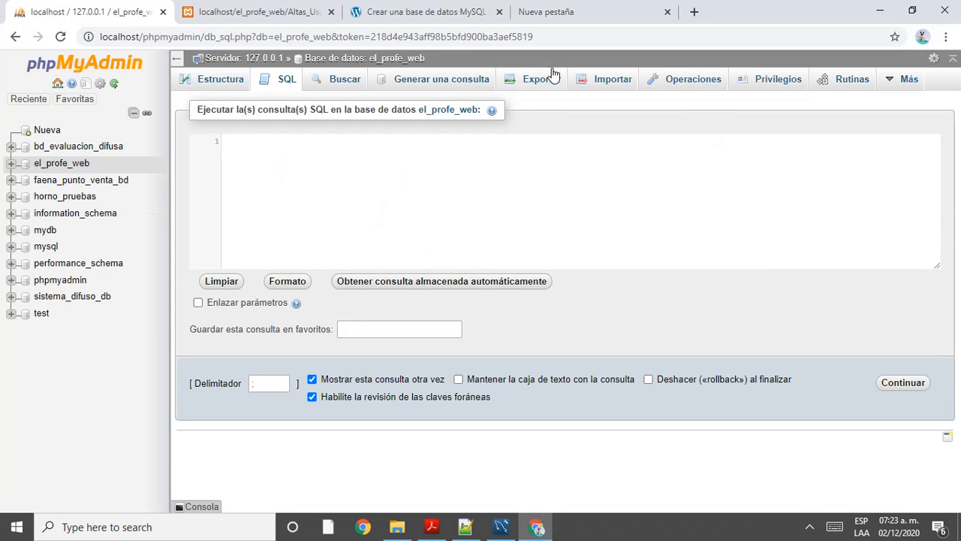
key(alt+Tab)
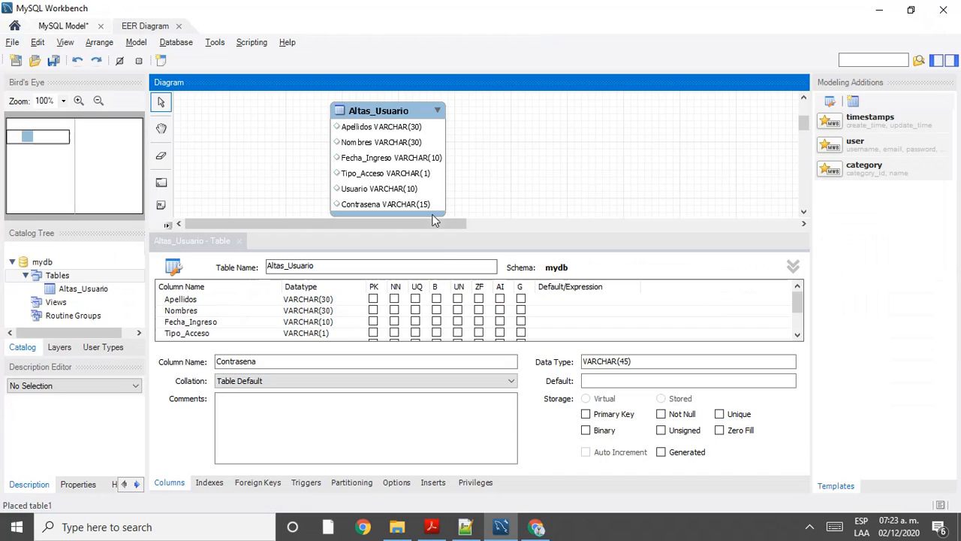
click(176, 43)
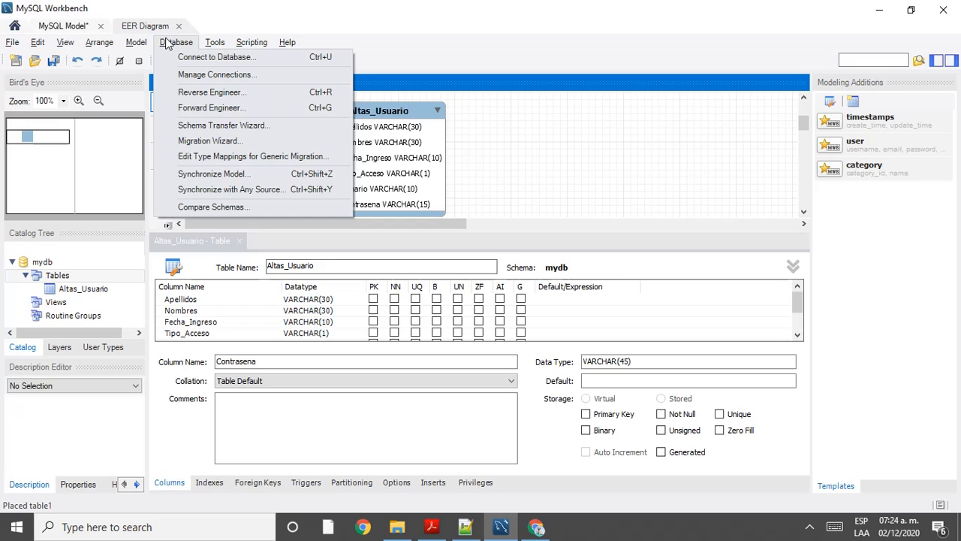
Step: Launch Synchronize Model, keep the localhost root connection, and advance to the Select Schemata page
click(225, 178)
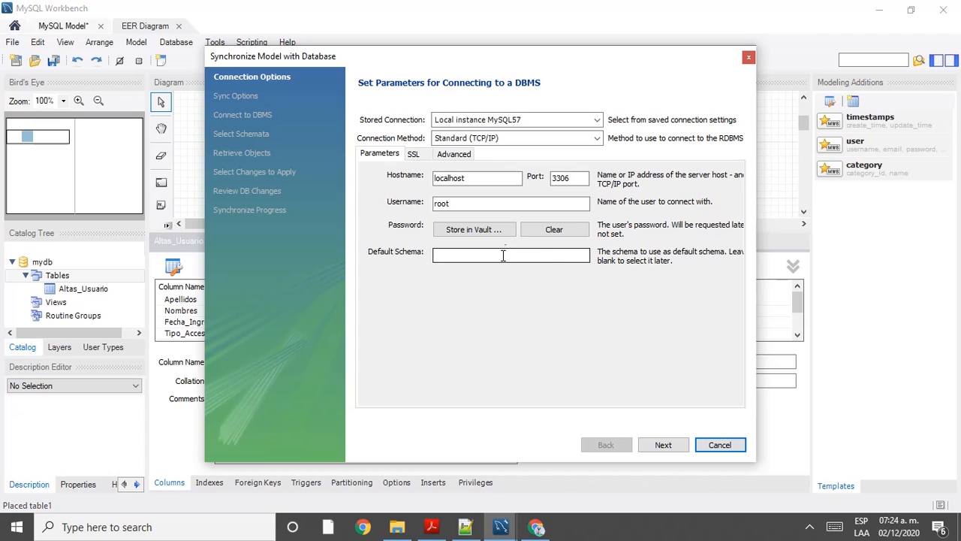
double_click(449, 204)
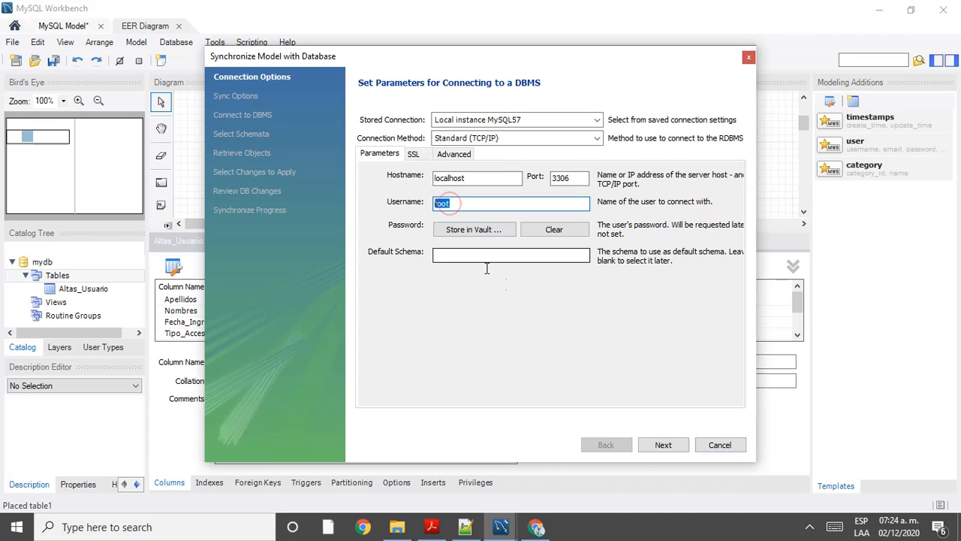
click(528, 307)
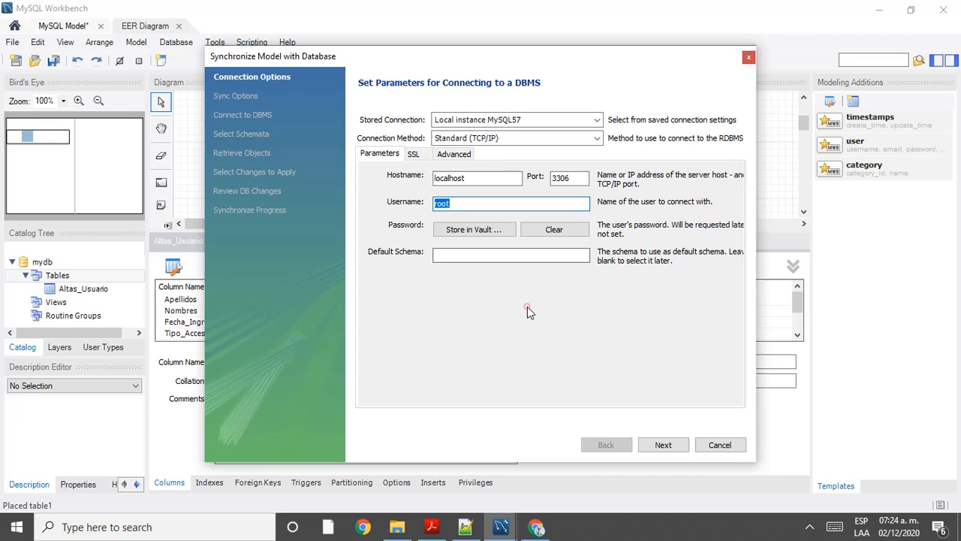
click(664, 446)
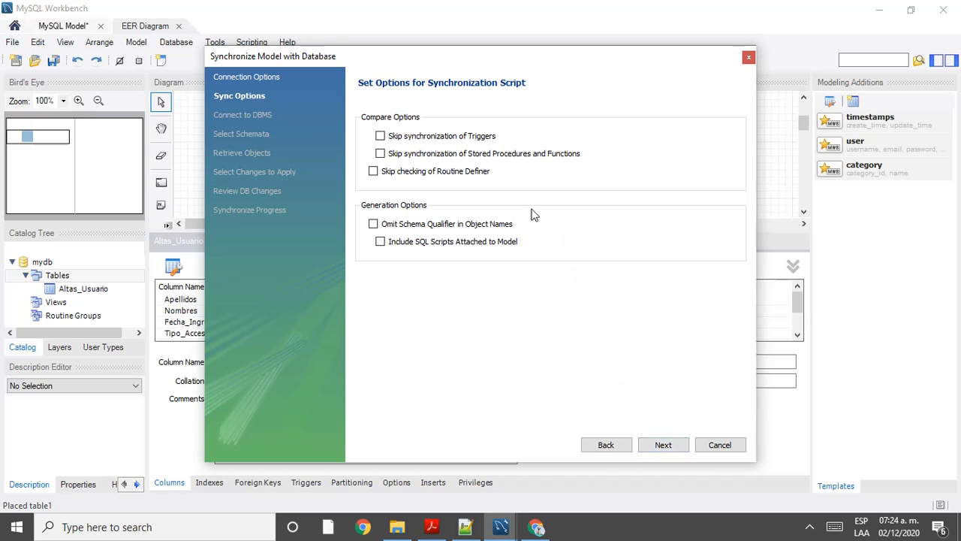
click(664, 446)
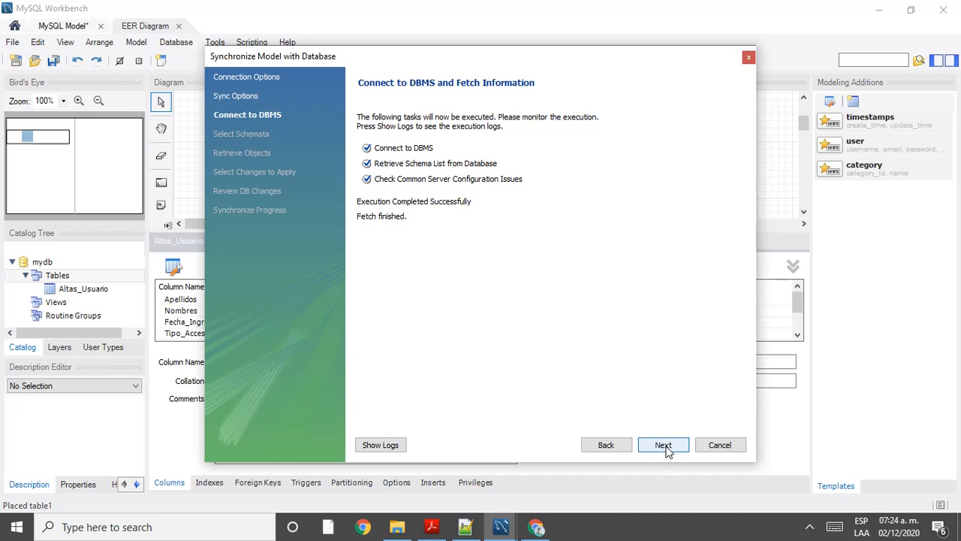
click(669, 446)
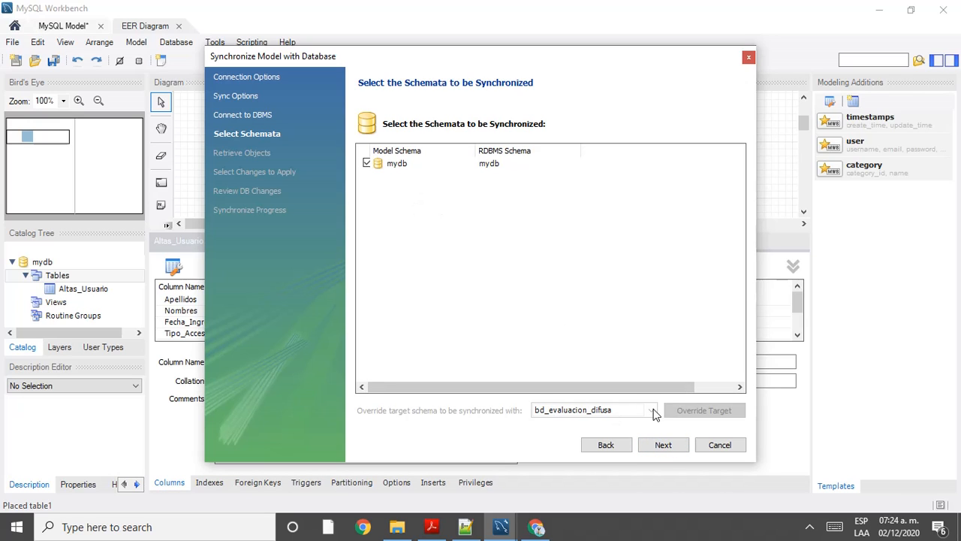
Step: Tick the mydb schema and set its override target schema to el_profe_web
click(367, 163)
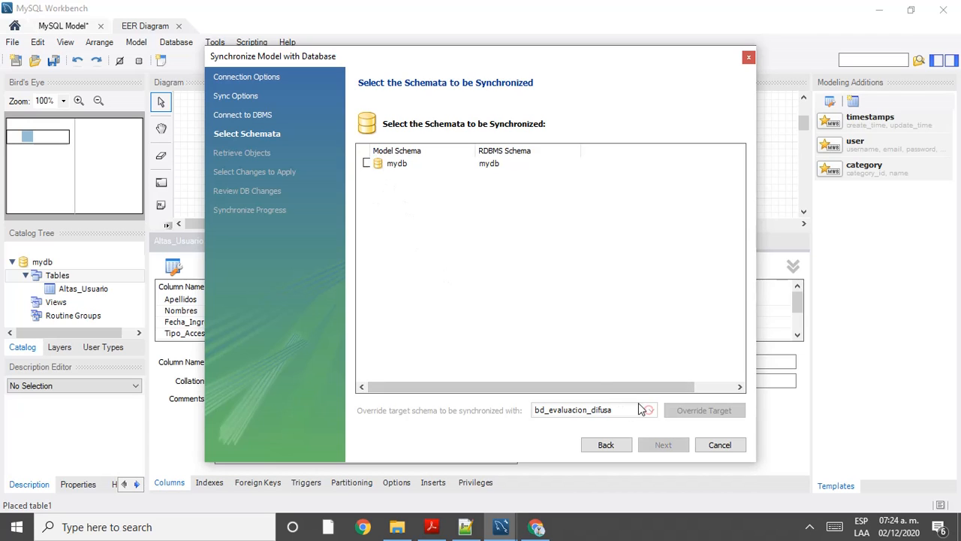
click(402, 172)
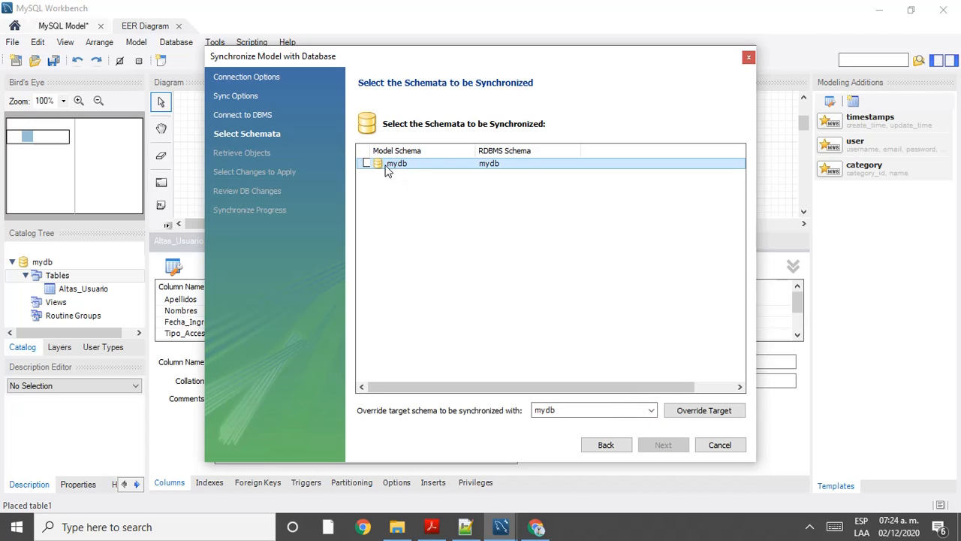
click(367, 164)
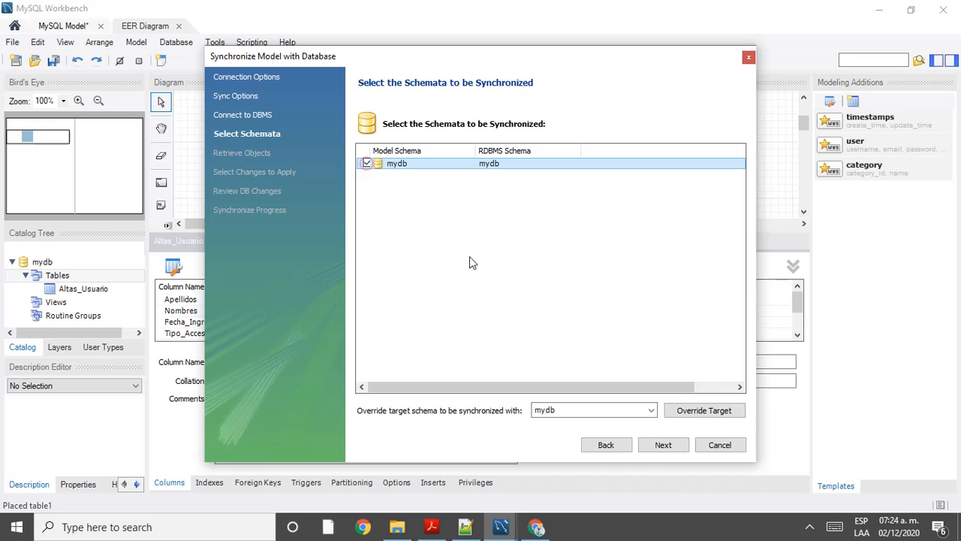
click(652, 411)
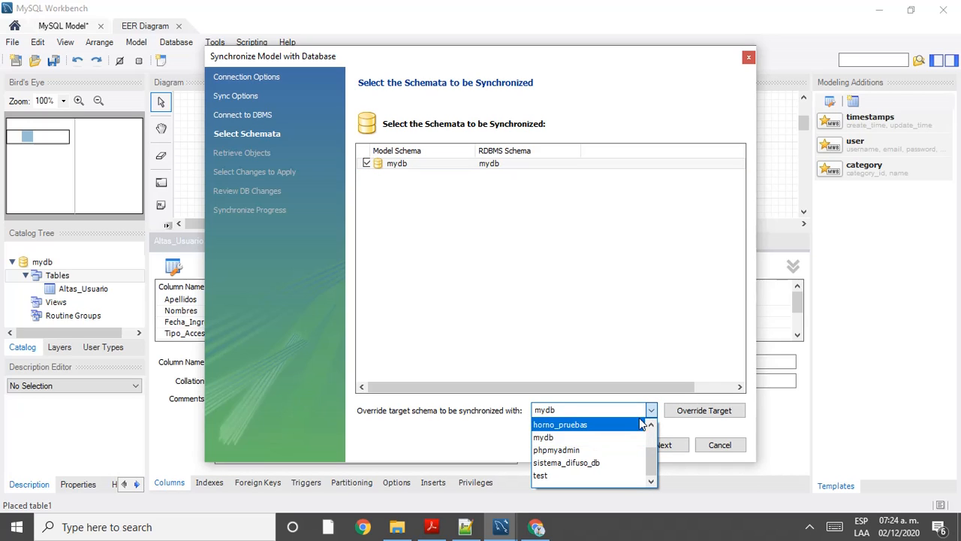
scroll(594, 439, up, 1)
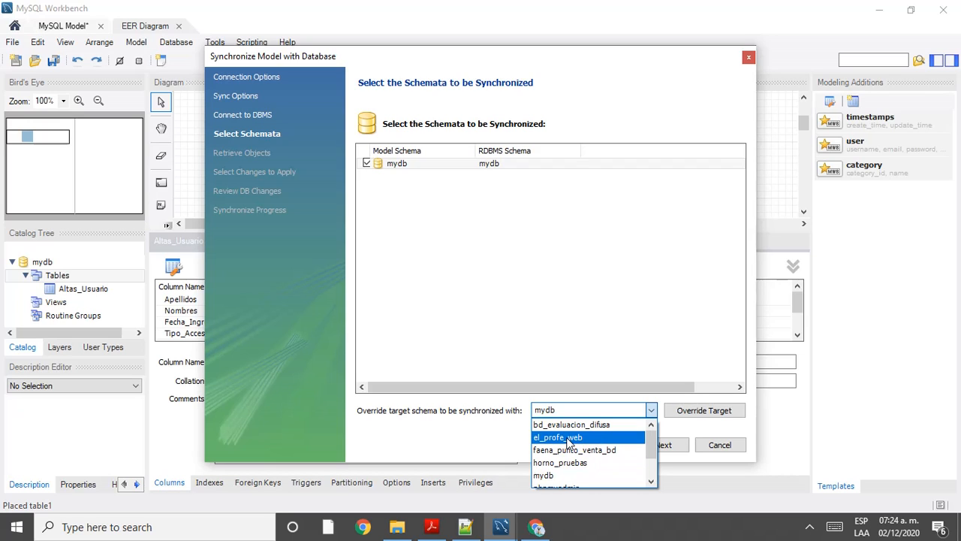
click(569, 438)
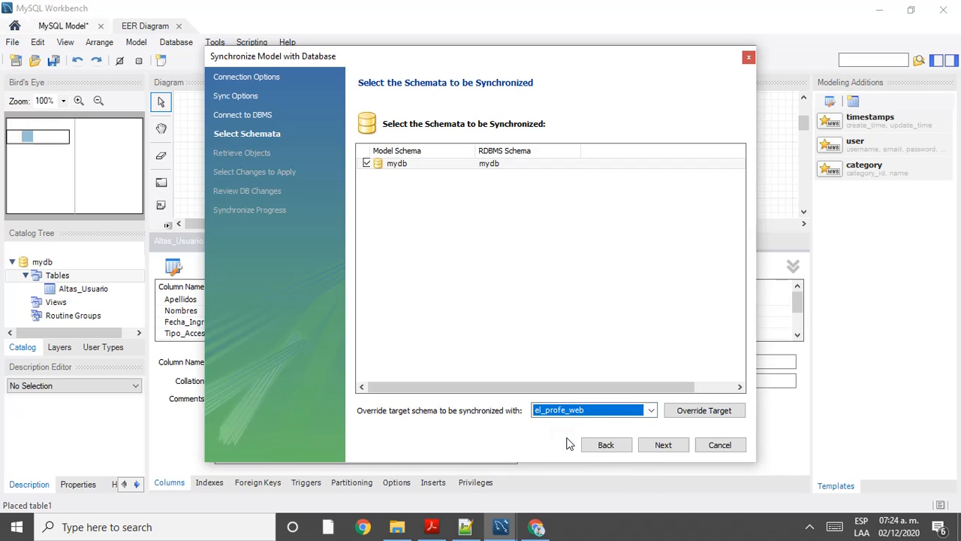
click(652, 410)
click(652, 411)
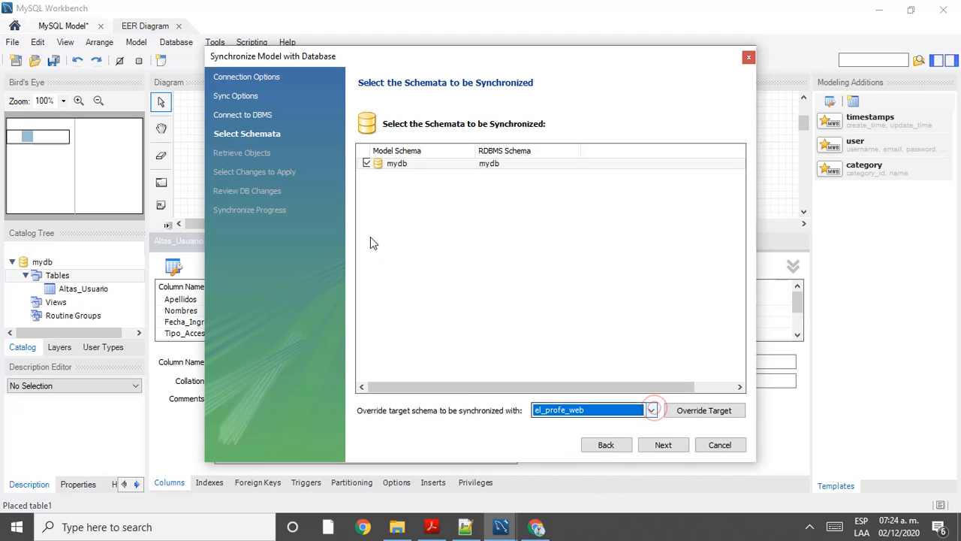
click(365, 164)
click(365, 164)
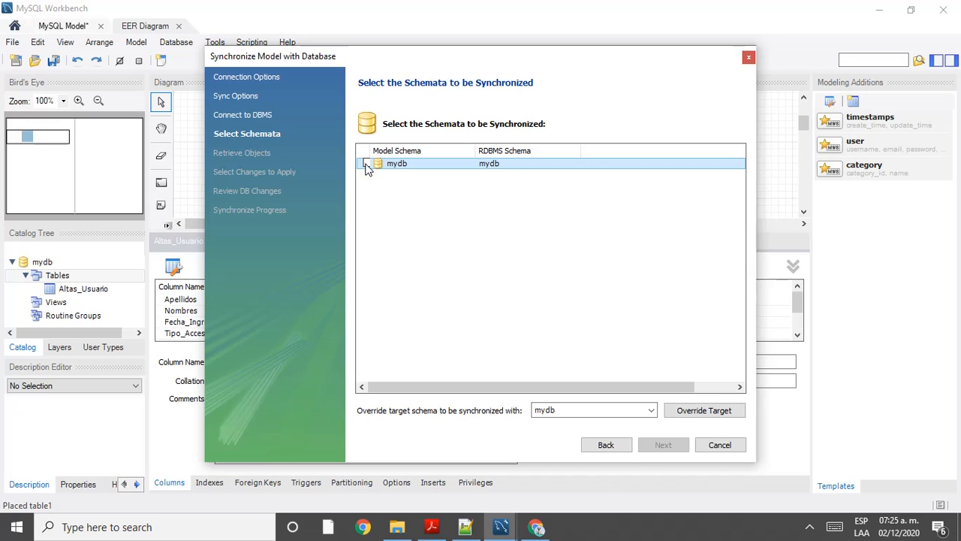
click(367, 164)
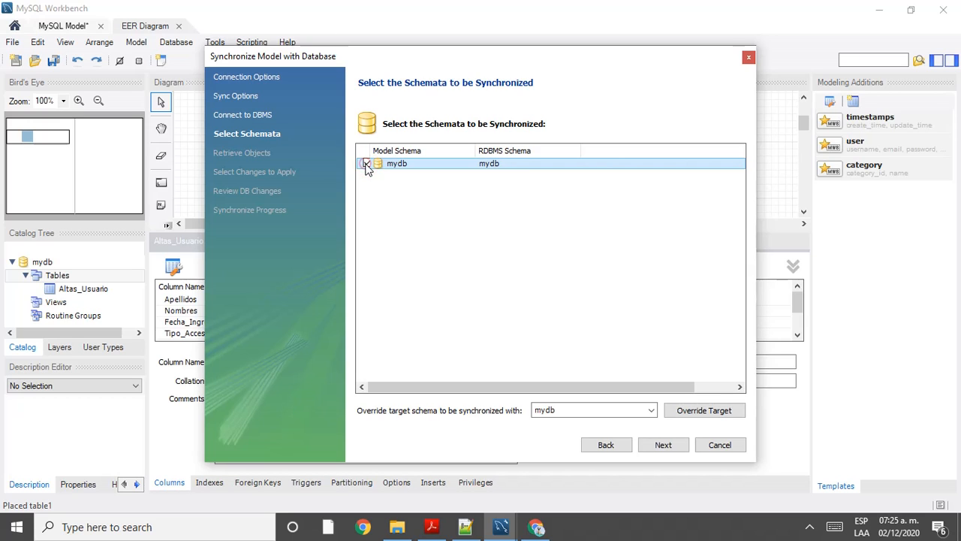
click(652, 410)
scroll(563, 451, up, 3)
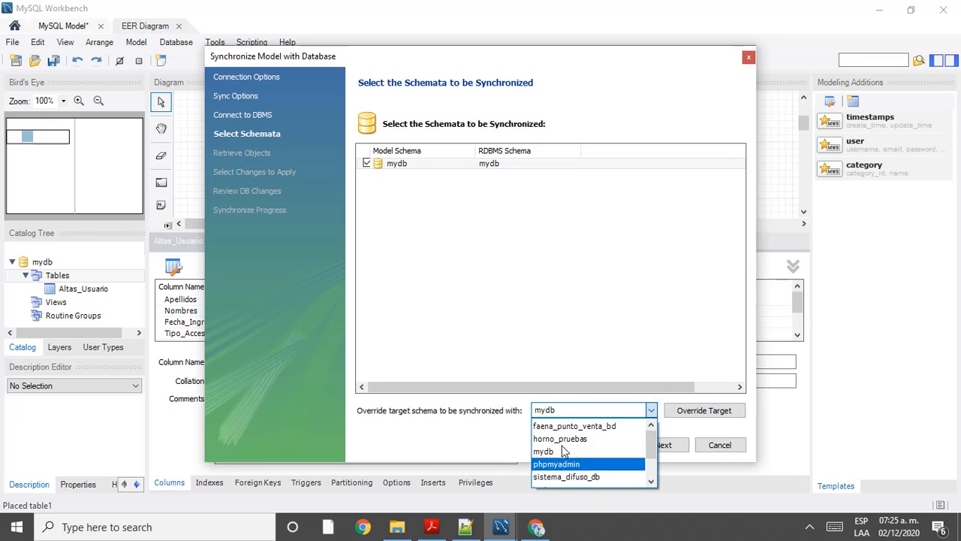
click(566, 439)
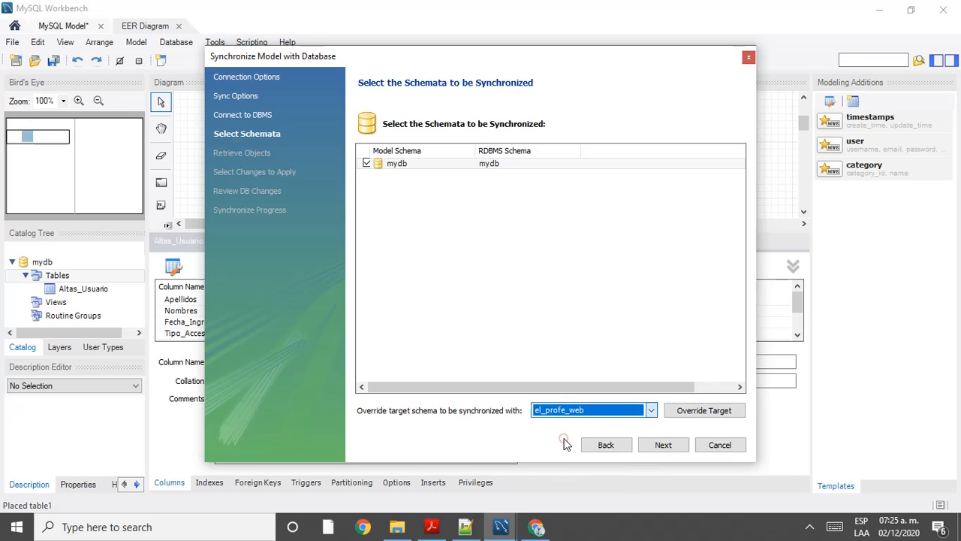
Step: Advance past object retrieval and differences to the SQL preview creating Altas_Usuario and dropping usuarios
click(664, 445)
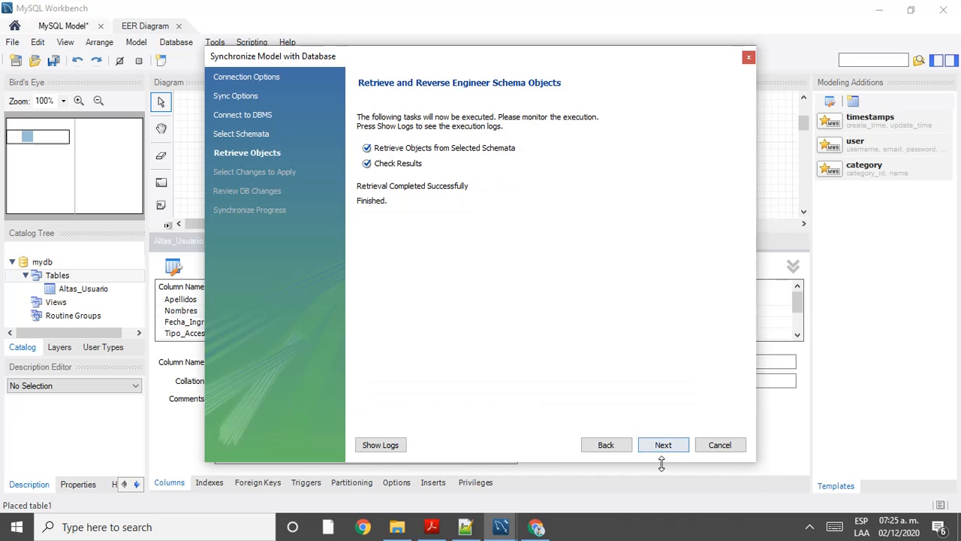
click(661, 450)
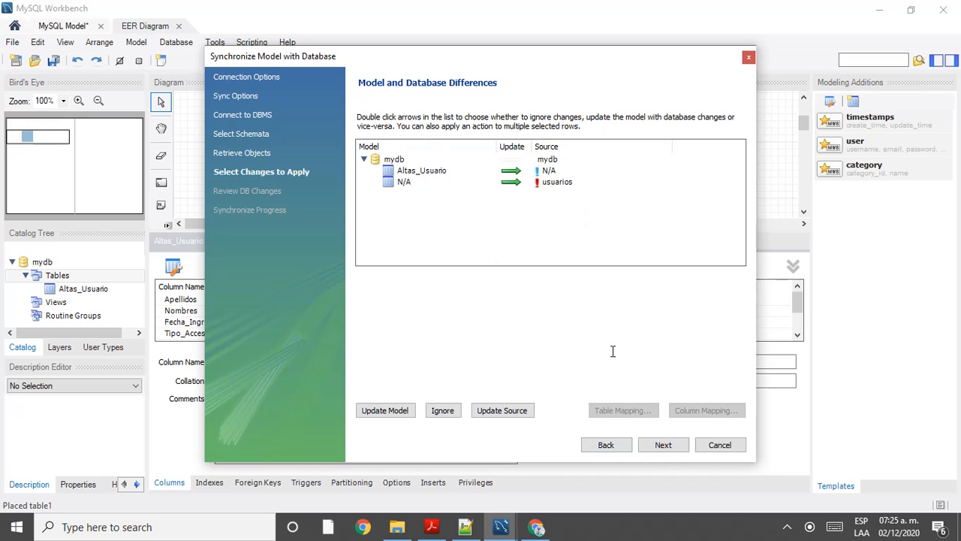
click(663, 446)
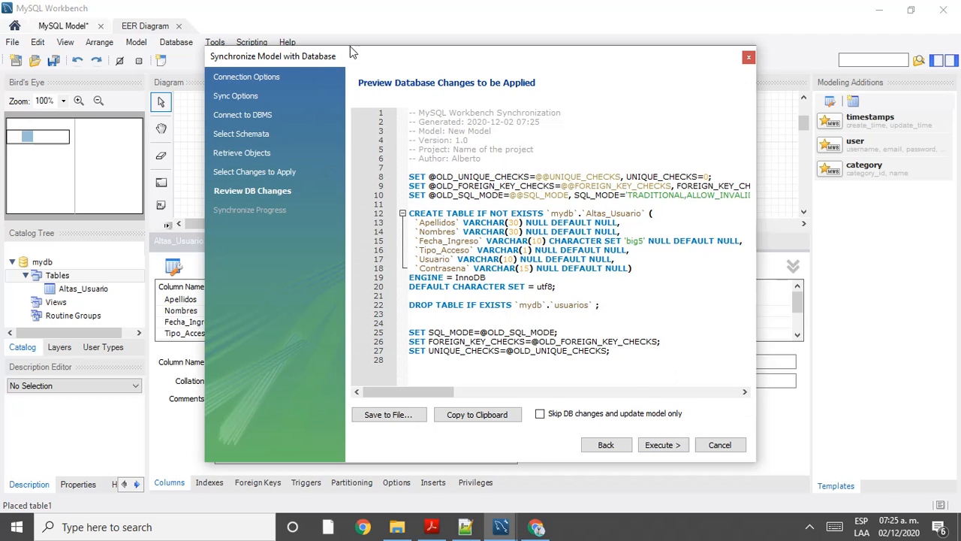
Step: Execute the sync script, then close the wizard after Synchronization Completed Successfully appears
drag(348, 60, 653, 90)
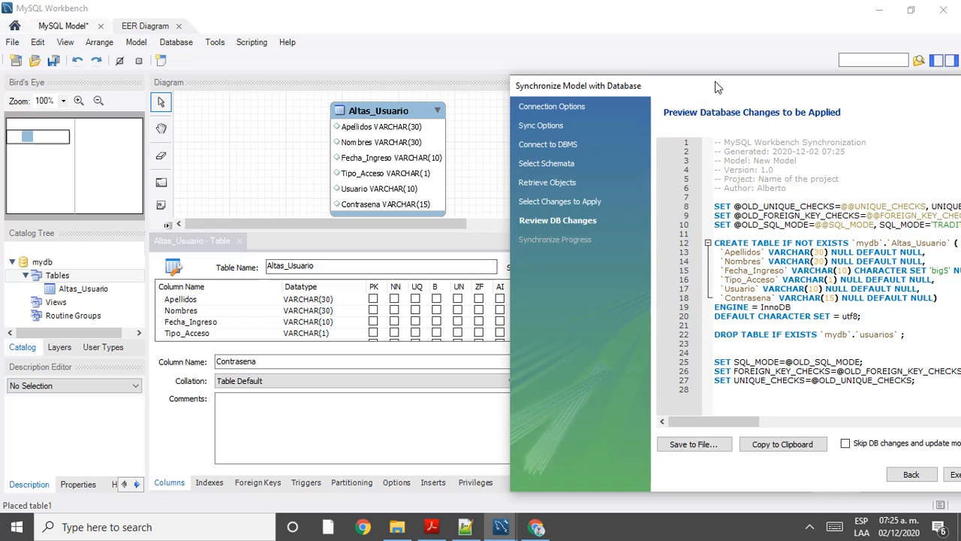
drag(717, 87, 401, 76)
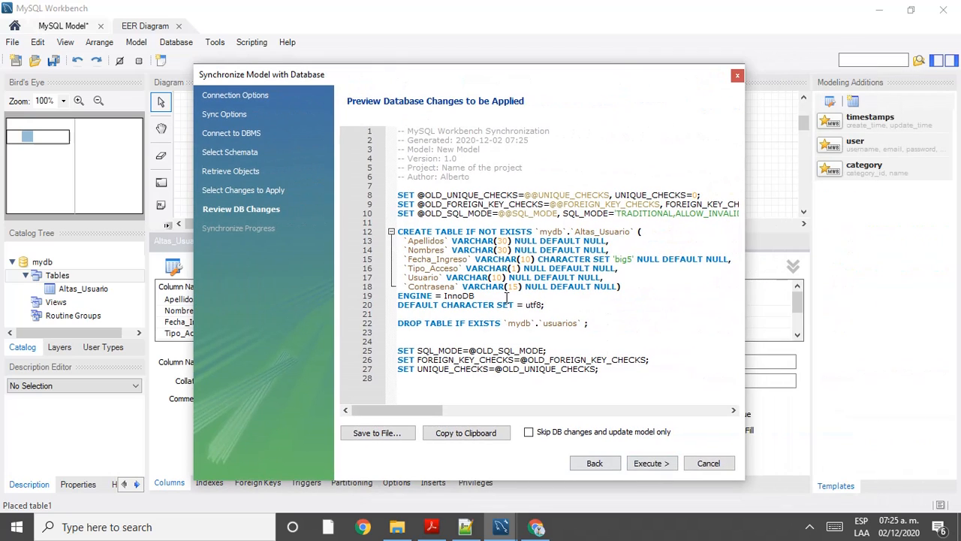
mouse_move(476, 71)
mouse_down()
mouse_move(721, 91)
mouse_move(719, 104)
mouse_move(715, 87)
mouse_move(687, 96)
mouse_move(671, 80)
mouse_move(588, 66)
mouse_move(470, 68)
mouse_up()
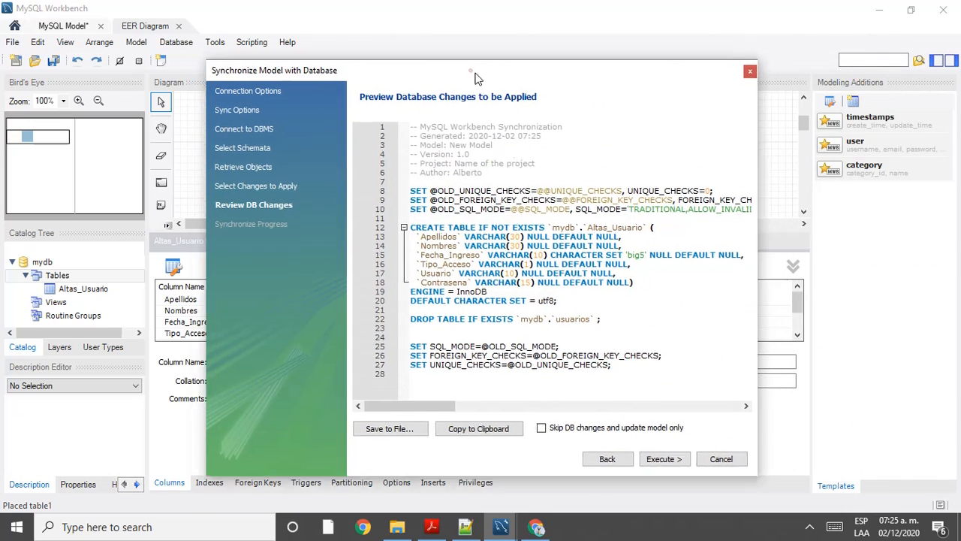
drag(312, 74, 574, 168)
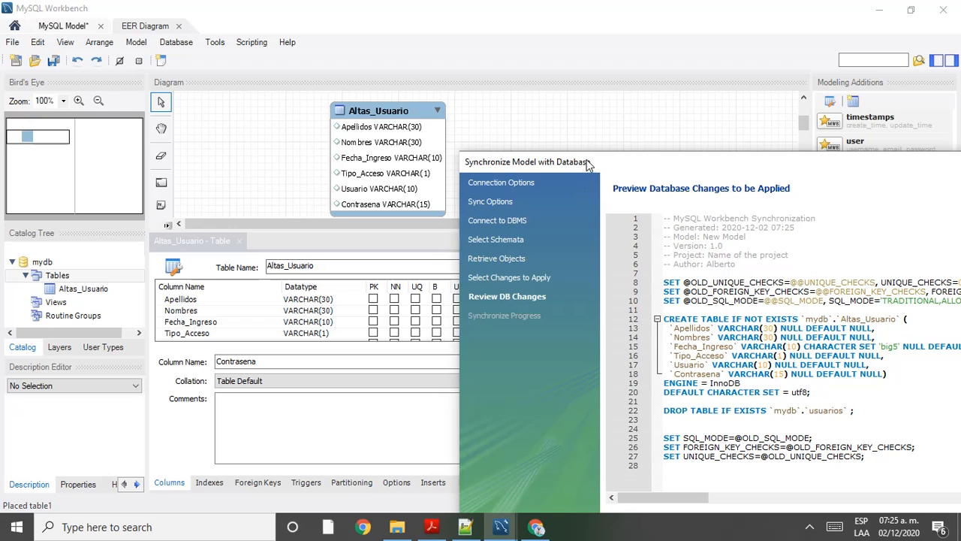
drag(588, 165, 370, 74)
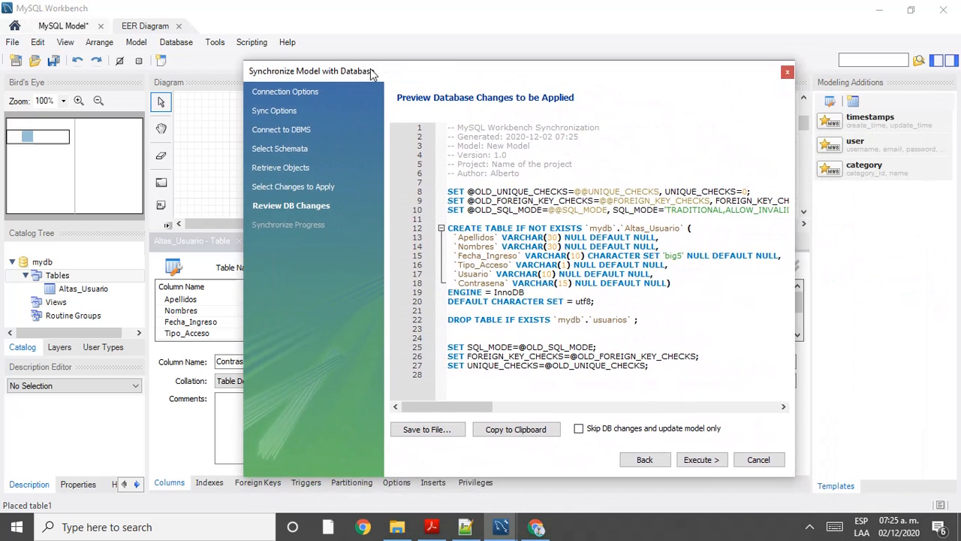
click(699, 460)
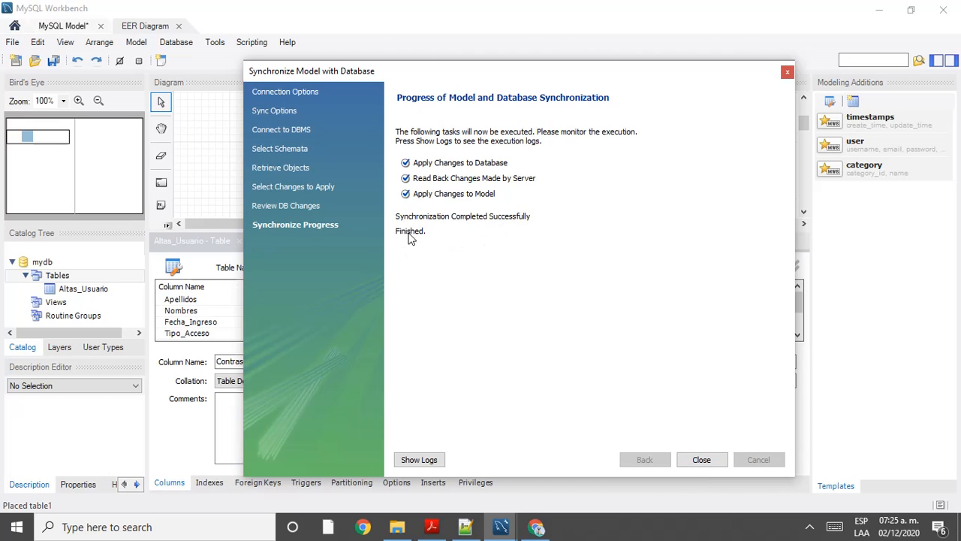
click(702, 459)
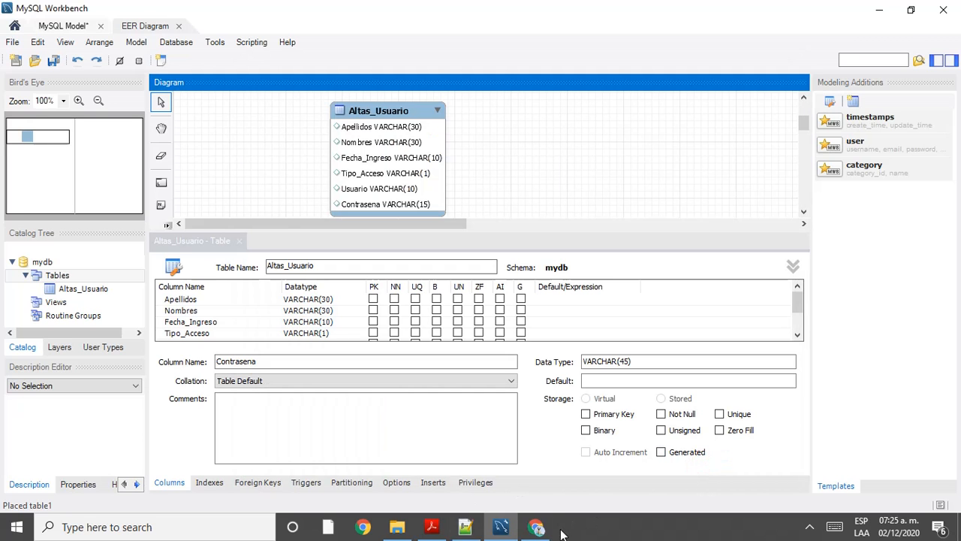
Step: Open and reload el_profe_web in phpMyAdmin, find no tables, and close the phpMyAdmin tab
click(536, 527)
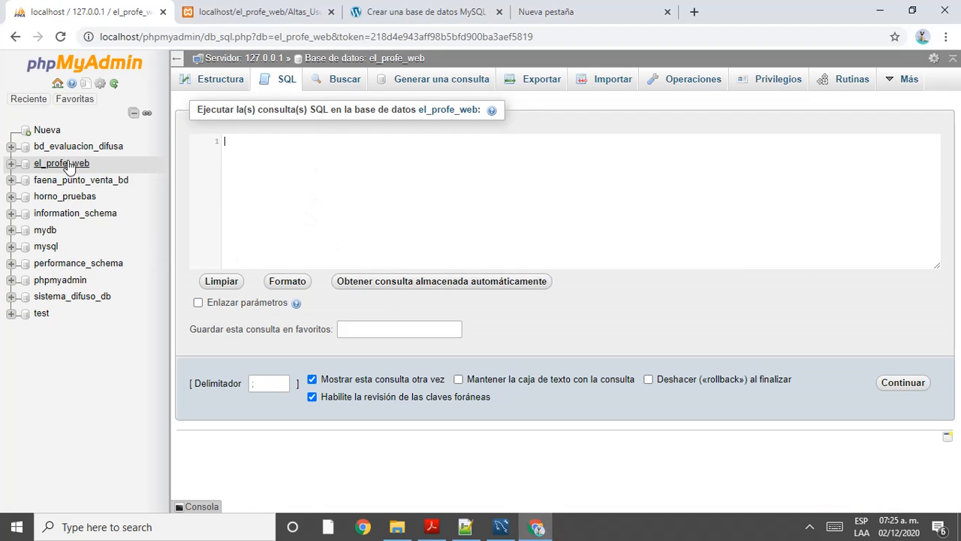
click(40, 164)
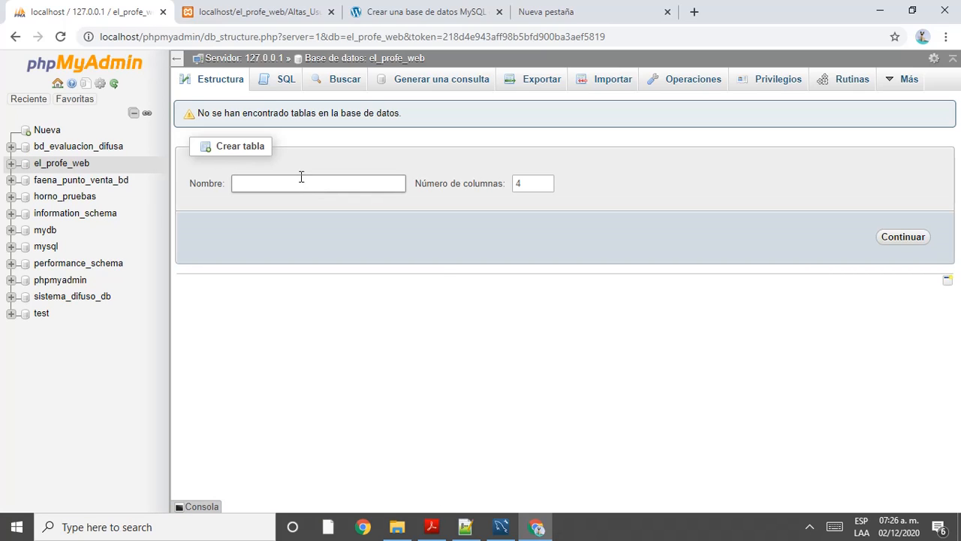
key(F5)
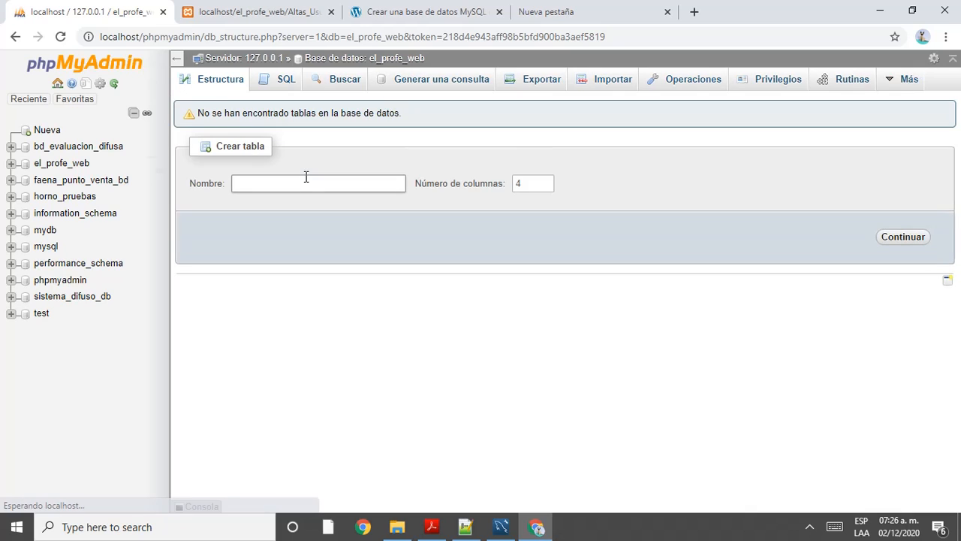
click(11, 163)
click(12, 167)
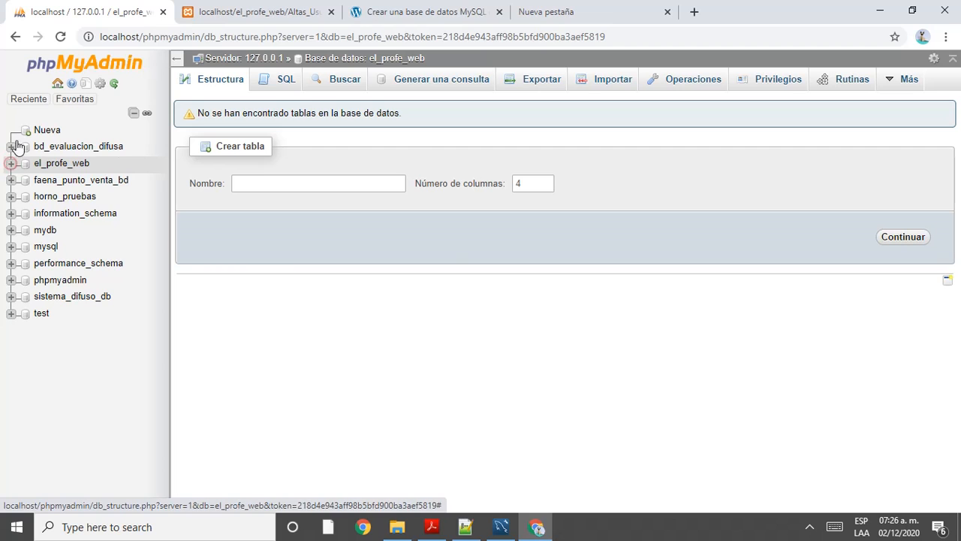
click(162, 13)
Step: Close the MySQL tutorial tabs and clear Chrome's browsing data and cache
click(331, 12)
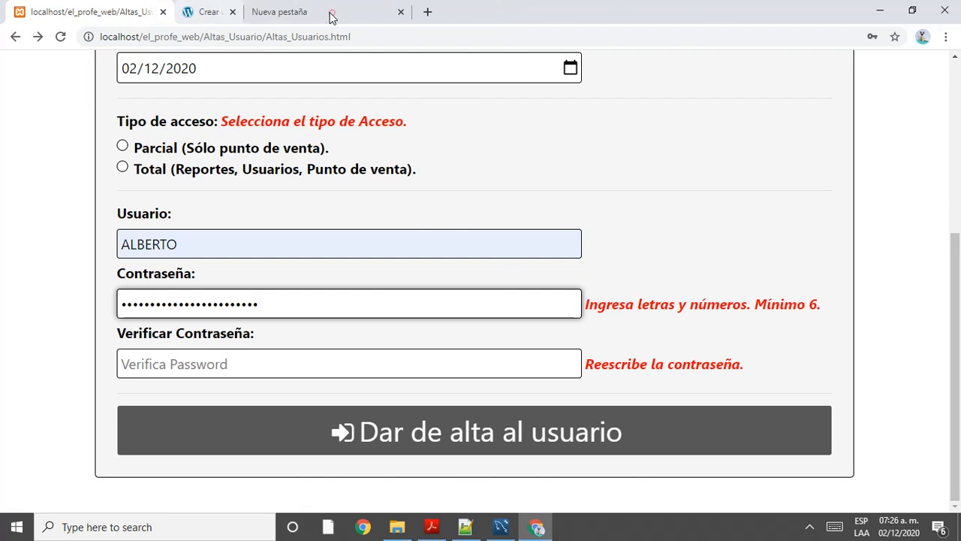
click(249, 11)
key(ctrl+h)
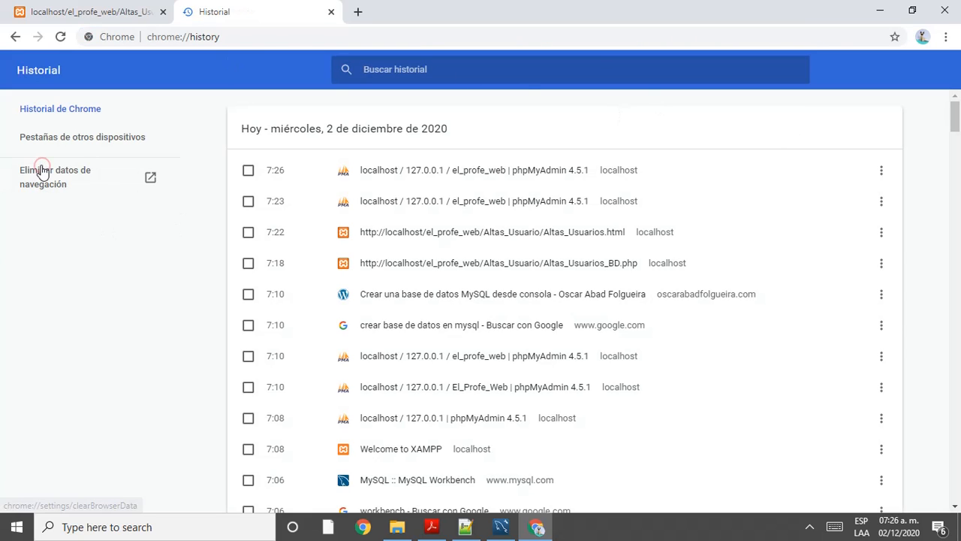
click(41, 171)
scroll(488, 363, down, 1)
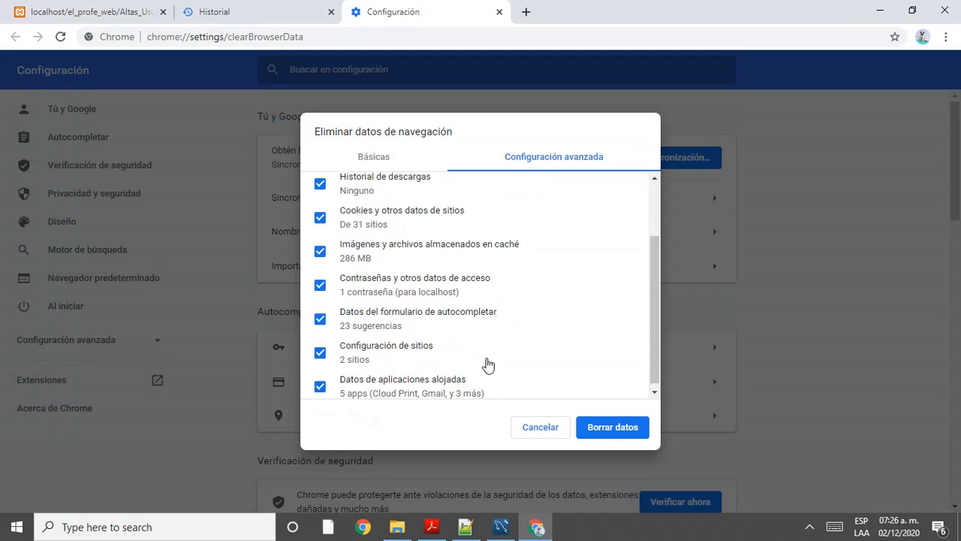
click(606, 434)
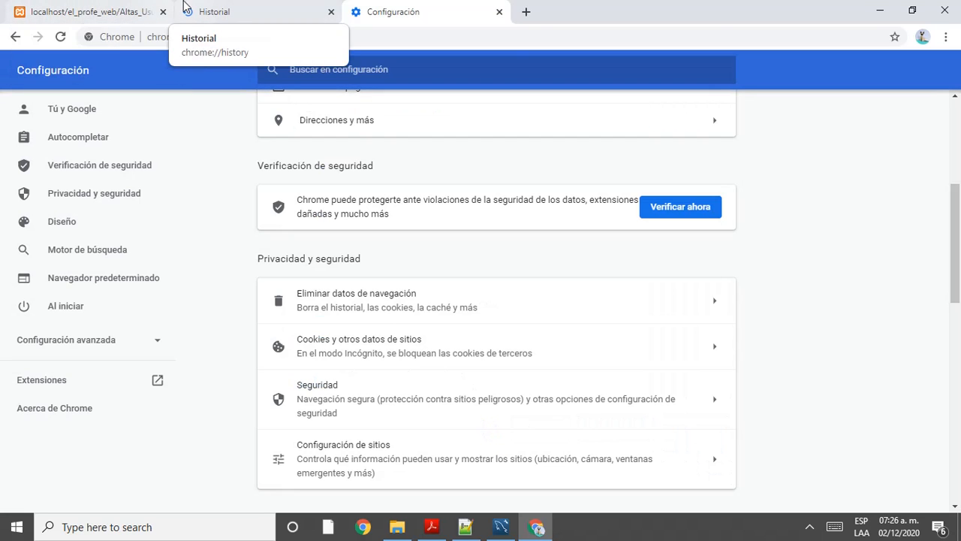
Step: Open localhost in a new tab and launch phpMyAdmin from the XAMPP dashboard
click(525, 11)
text(l)
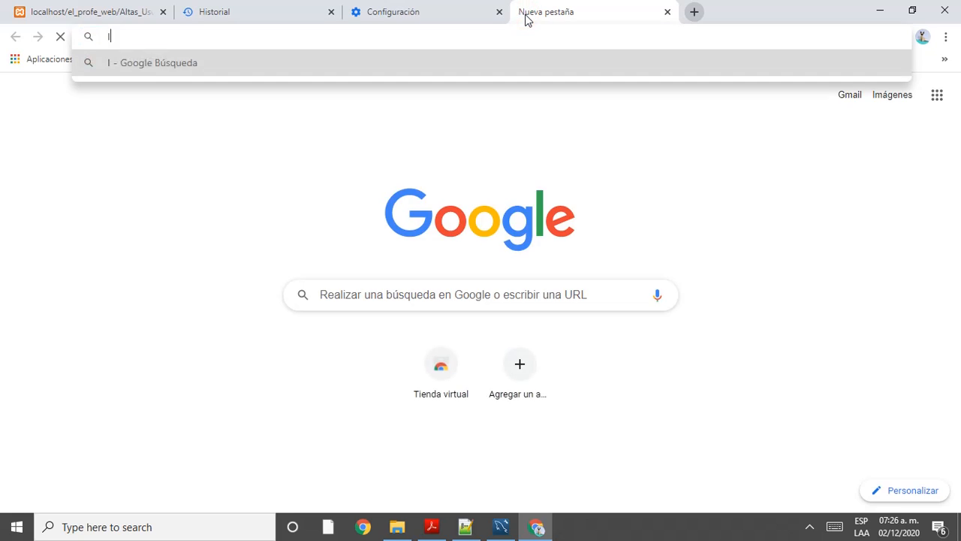
text(ocalhost)
key(Return)
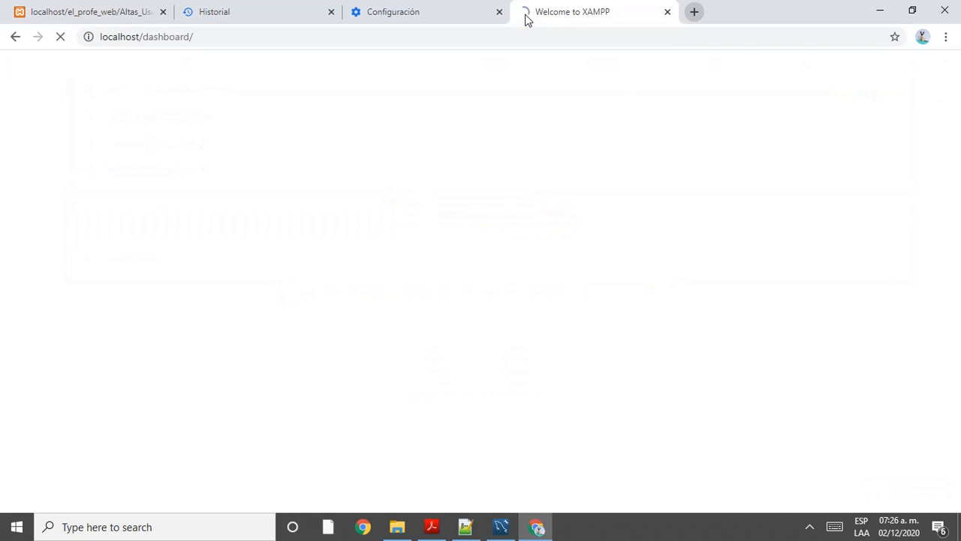
click(804, 74)
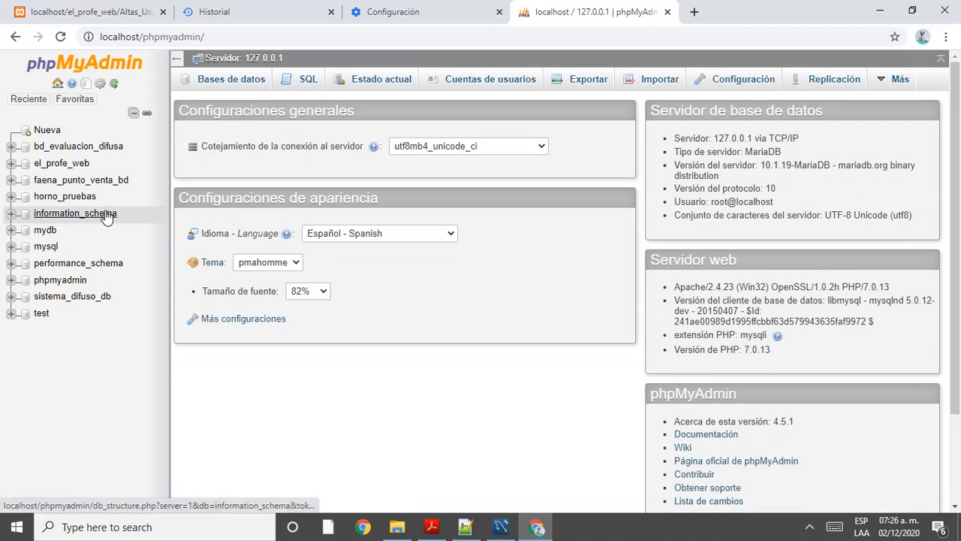
Step: Recheck el_profe_web and its SQL page in phpMyAdmin, then return to the Workbench Altas_Usuario model
click(62, 165)
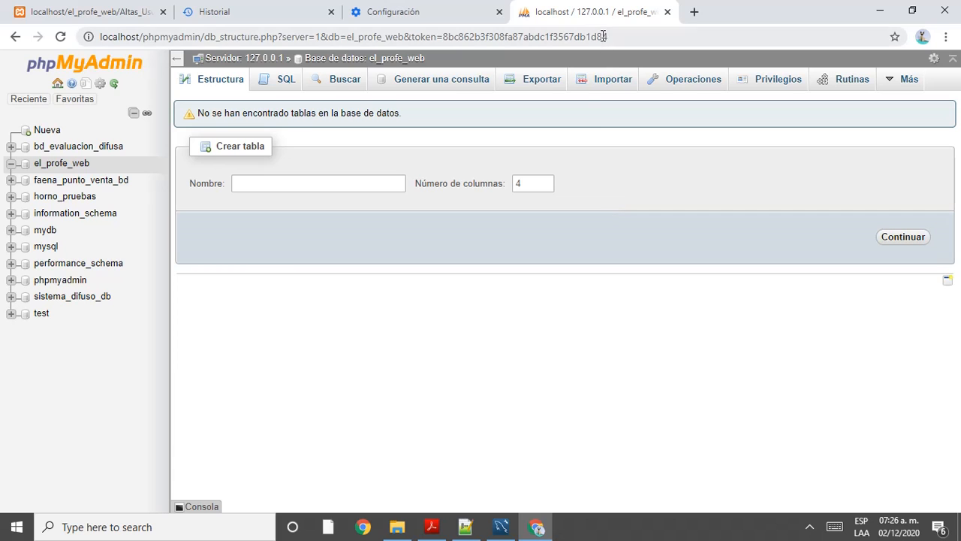
click(501, 528)
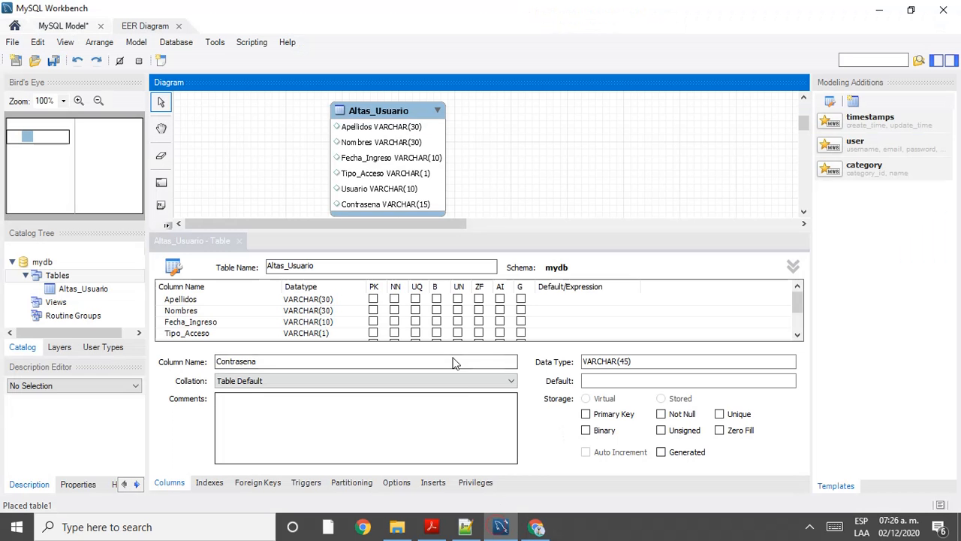
scroll(523, 218, up, 3)
scroll(523, 217, down, 3)
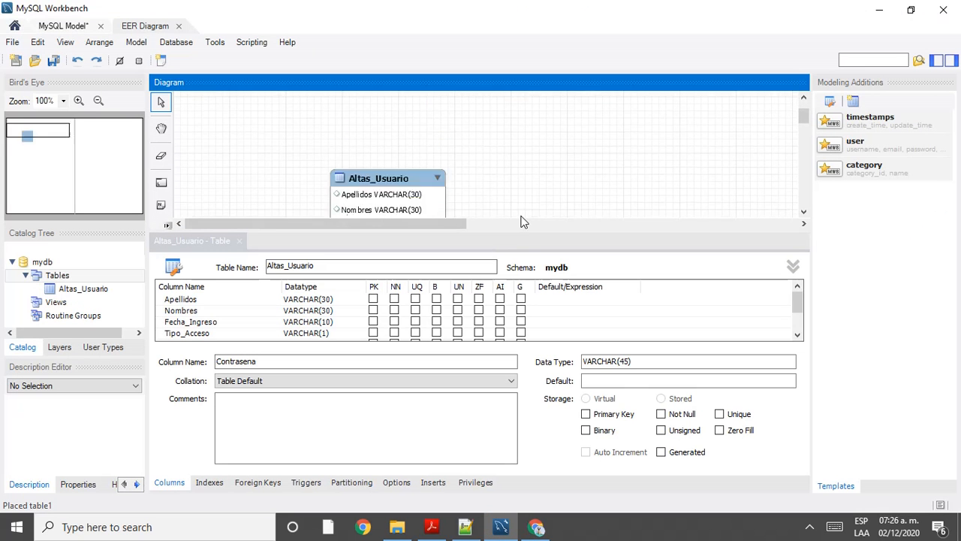
key(alt+Tab)
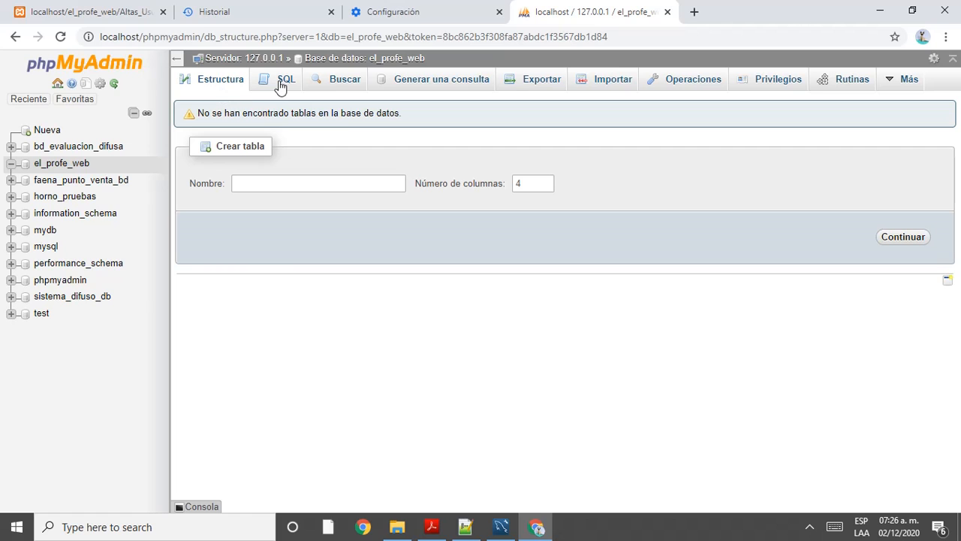
click(280, 84)
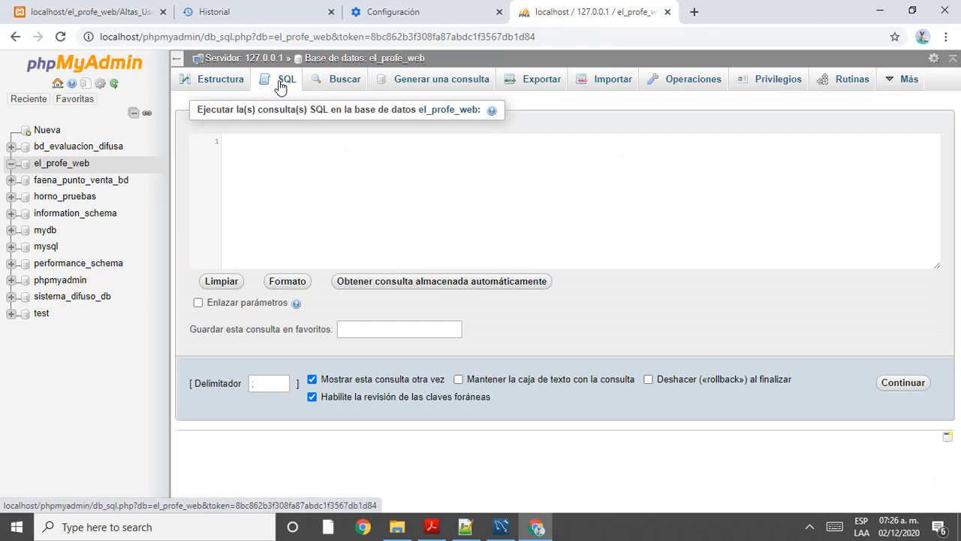
click(227, 83)
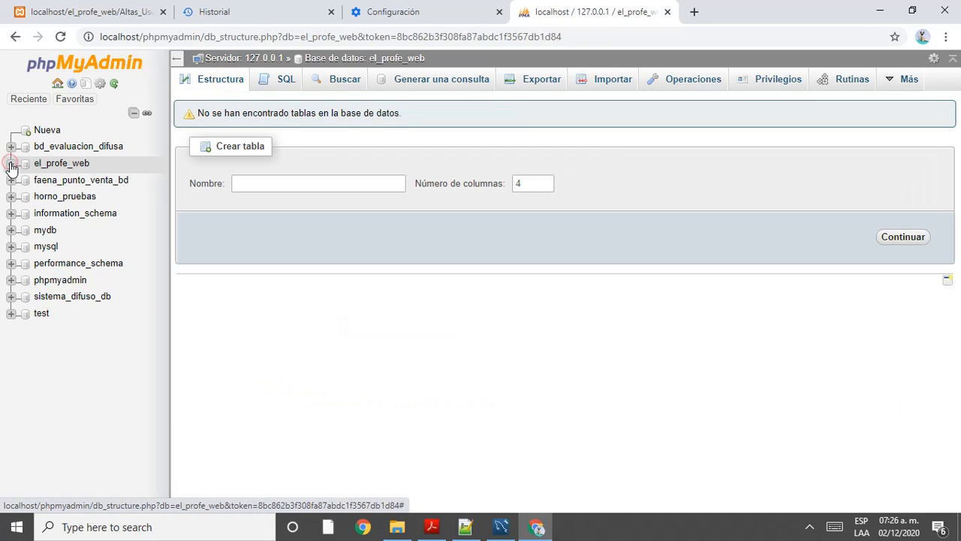
key(alt+Tab)
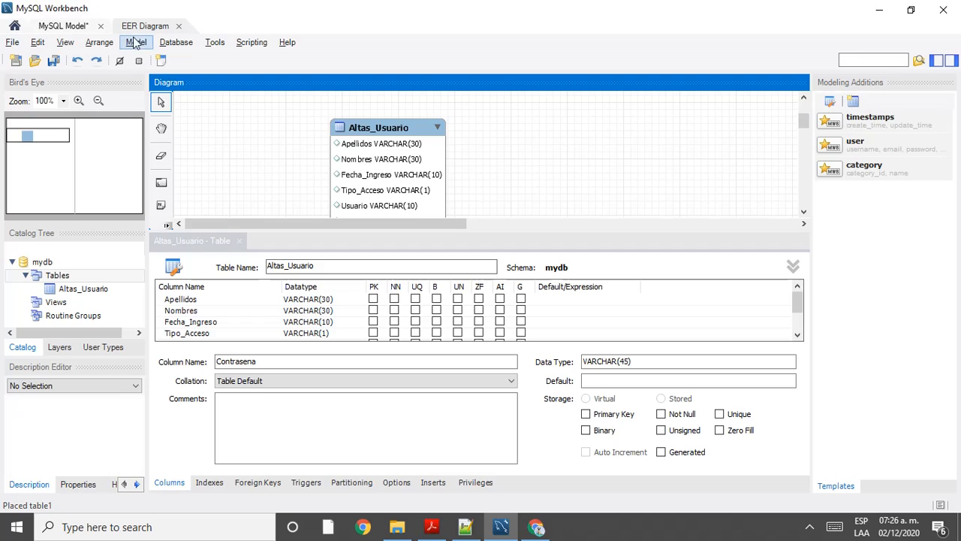
Step: Launch Synchronize Model with default connection and sync options until the server connection succeeds
click(178, 42)
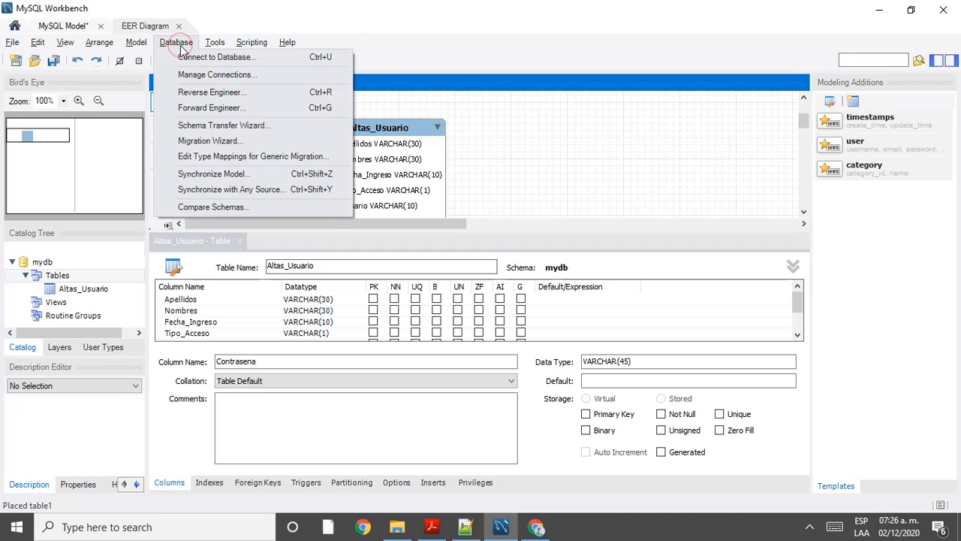
click(236, 179)
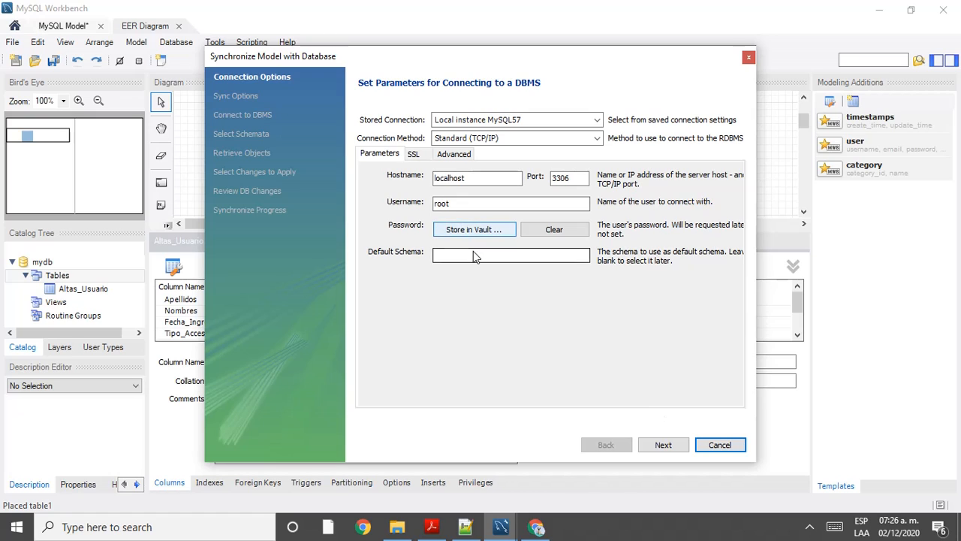
click(663, 445)
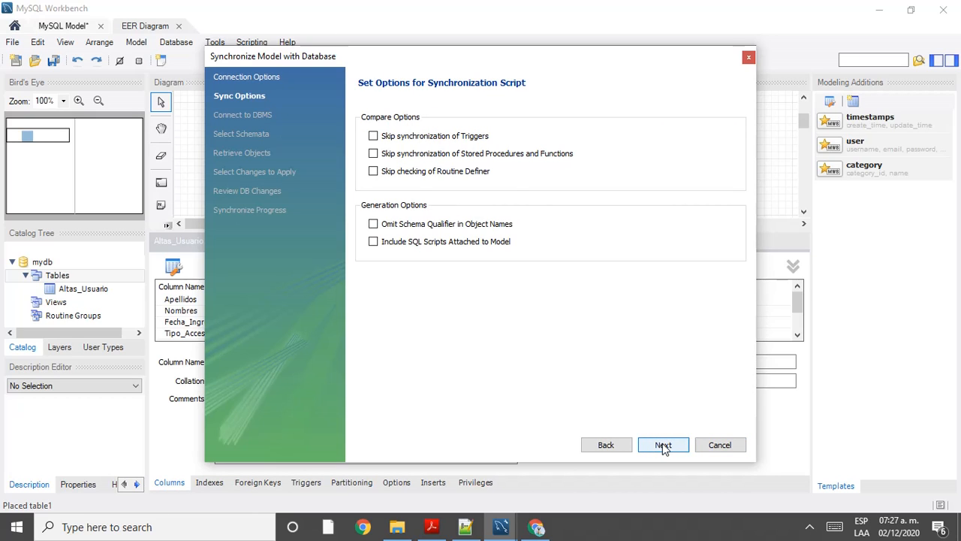
click(663, 445)
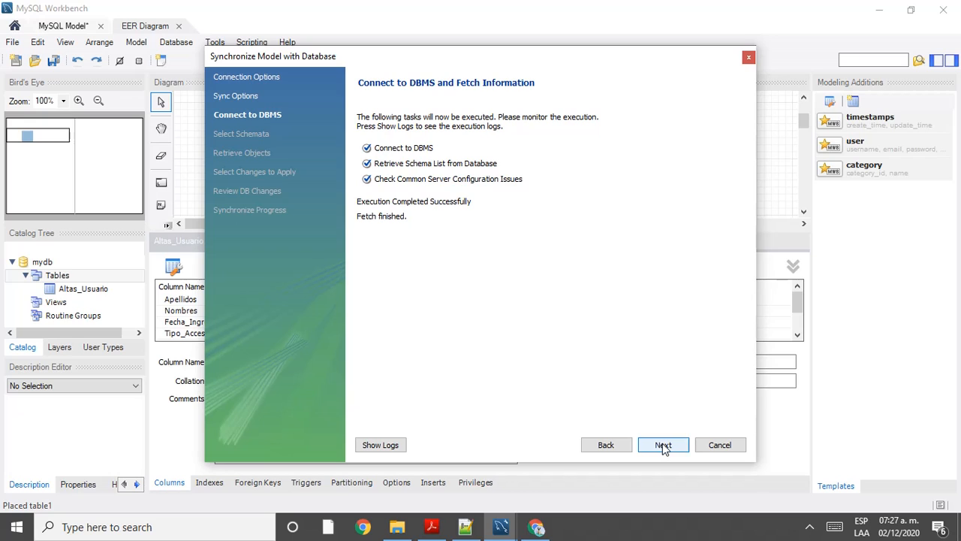
click(663, 446)
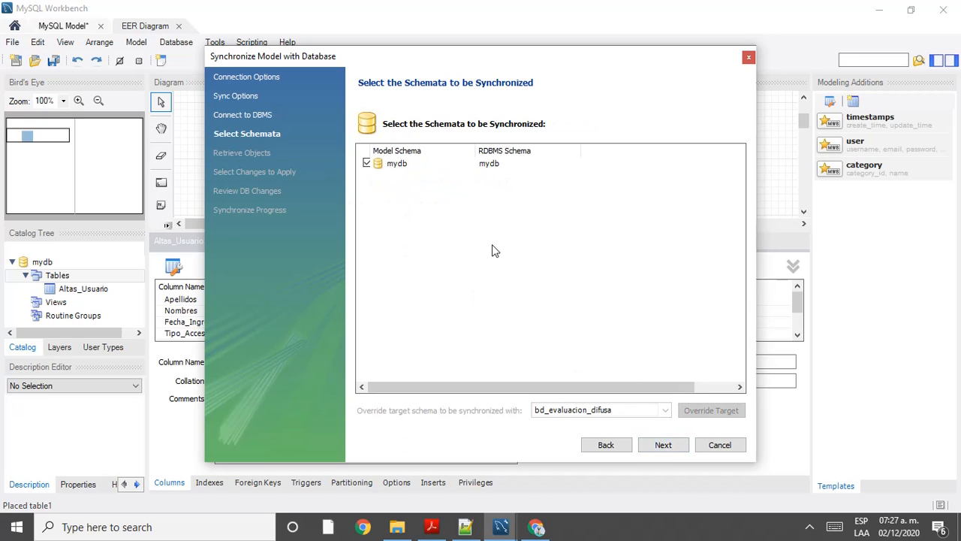
Step: Reach schema selection and leave the mydb schema ticked for synchronization
click(665, 410)
click(367, 163)
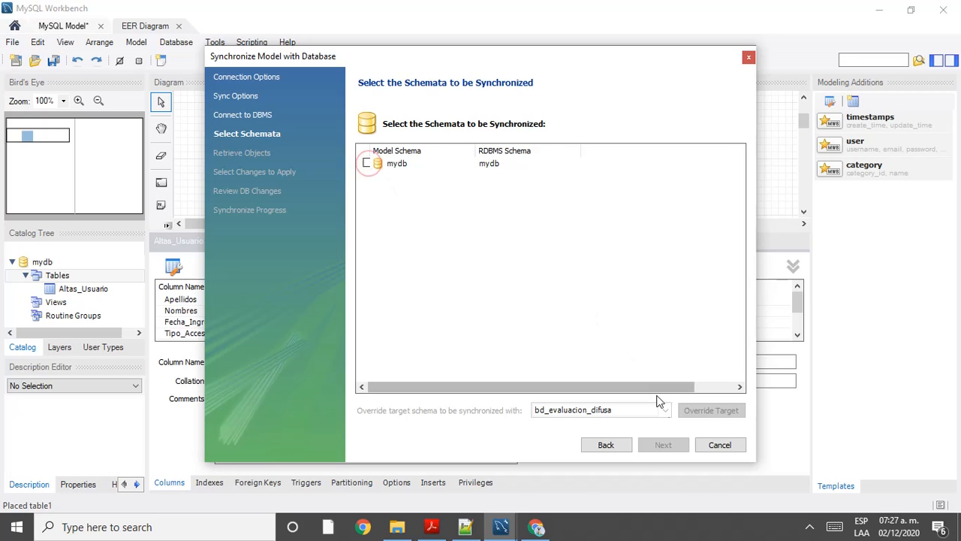
click(367, 163)
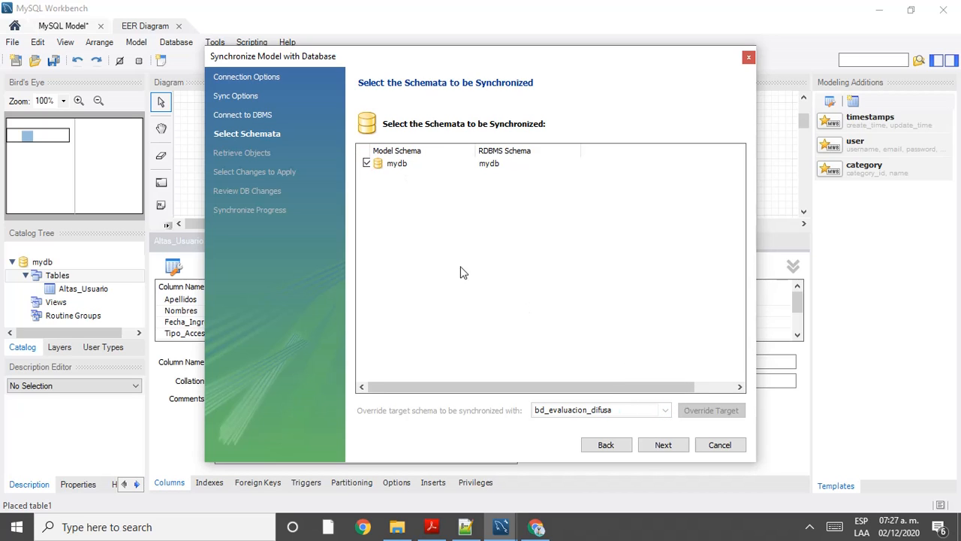
Step: Override the mydb schema's sync target to the el_profe_web database
click(392, 164)
click(666, 410)
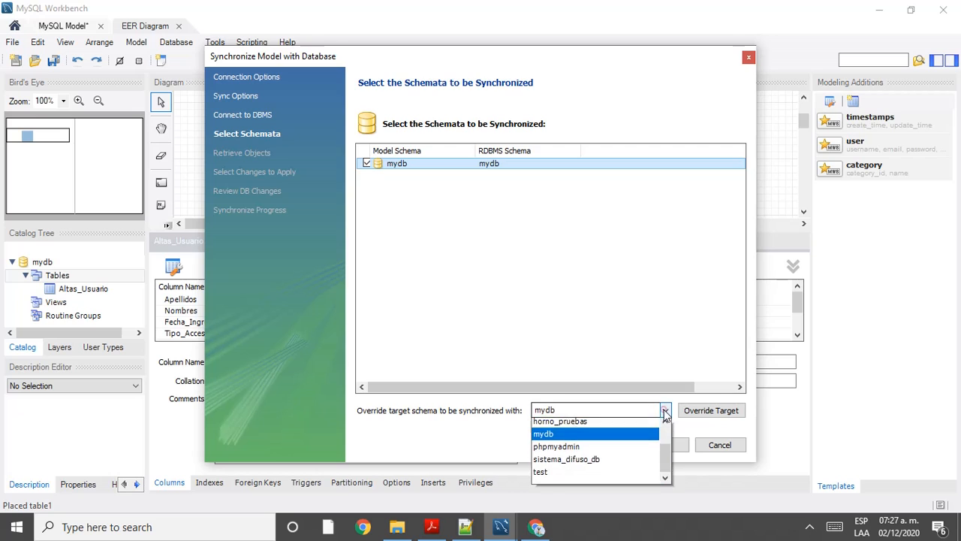
scroll(631, 443, up, 3)
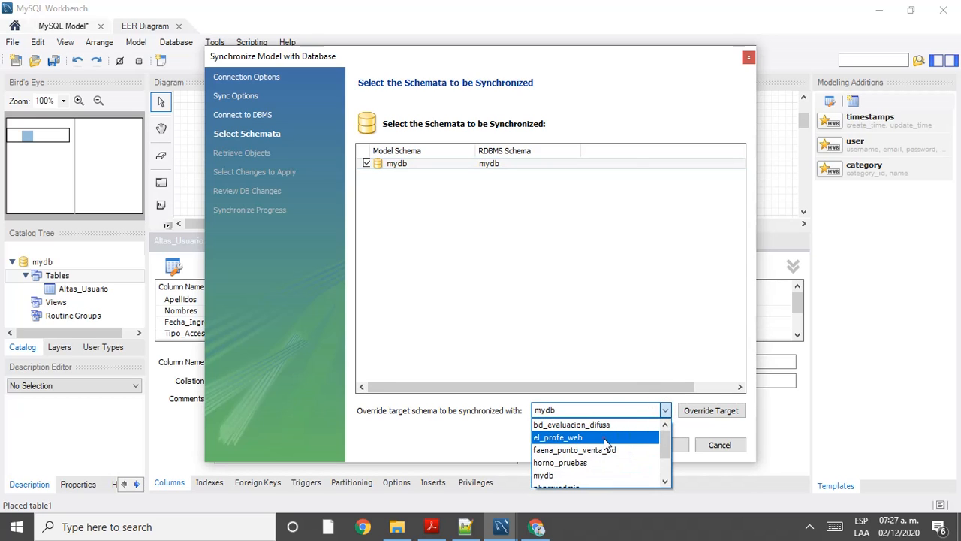
click(604, 438)
click(705, 416)
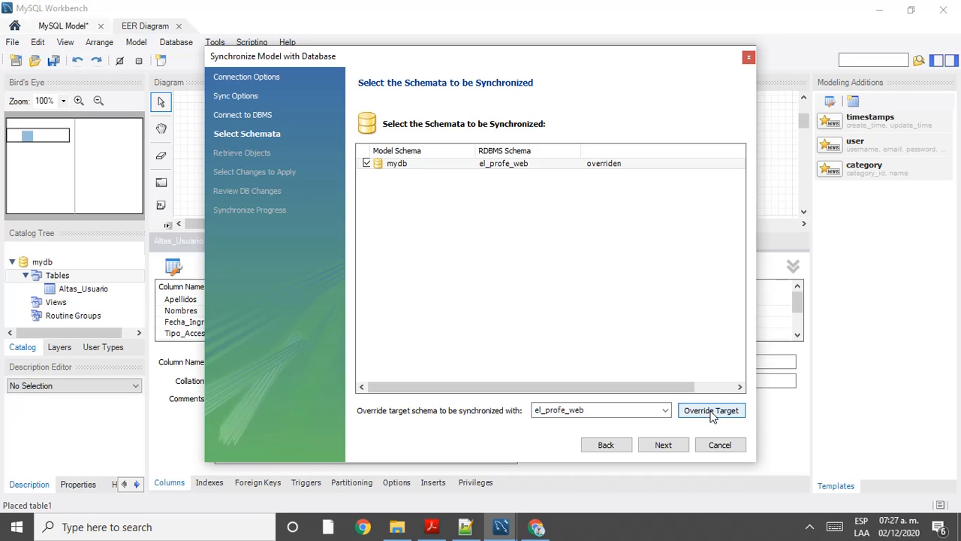
Step: Run the Altas_Usuario CREATE script against el_profe_web and close the wizard
click(653, 447)
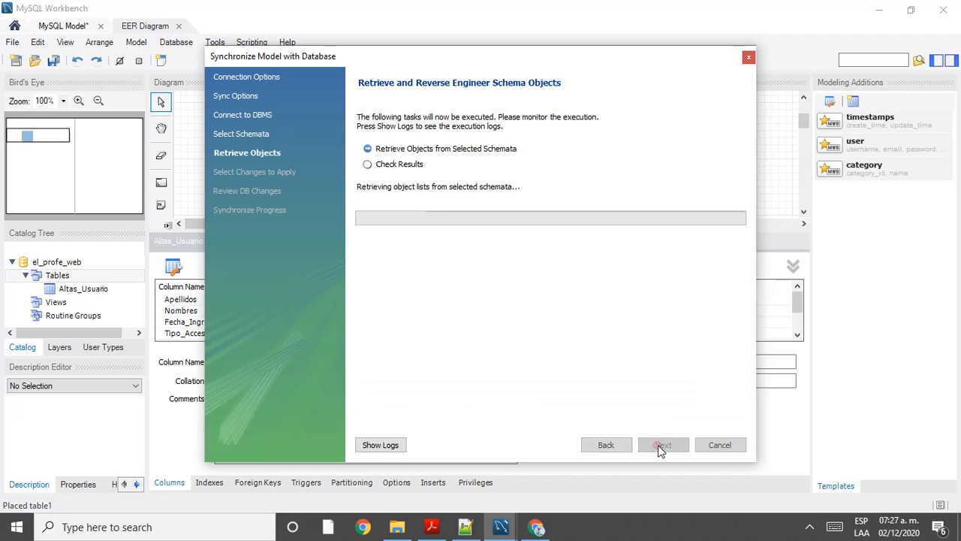
click(659, 447)
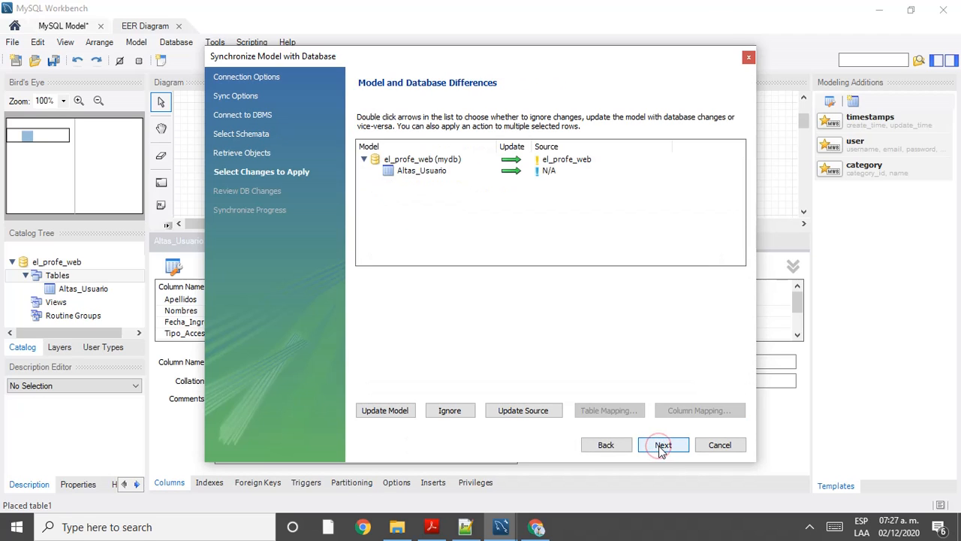
click(664, 445)
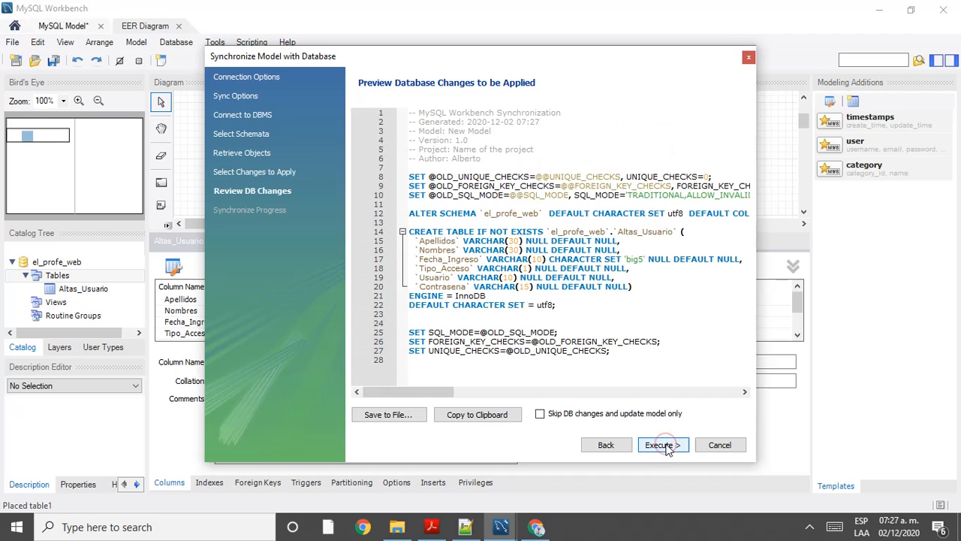
click(666, 447)
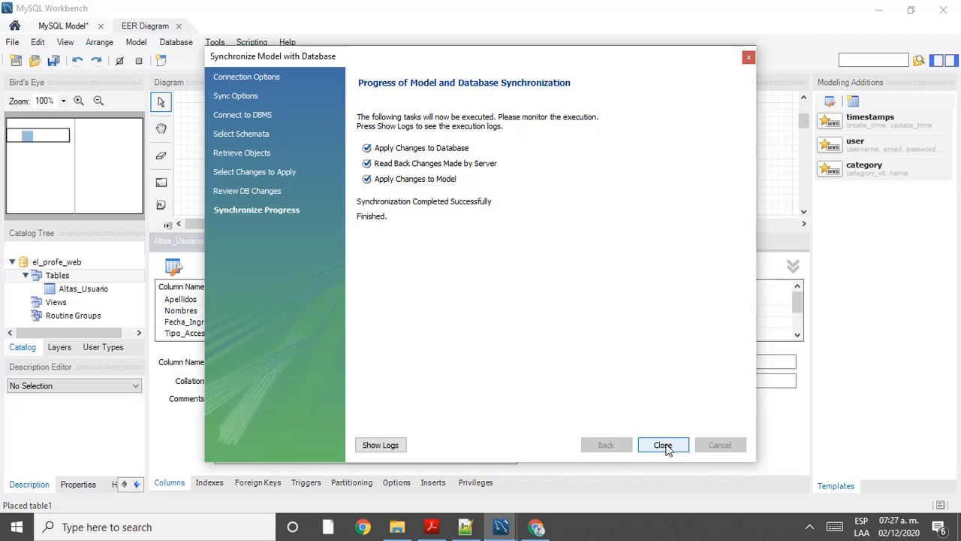
click(664, 446)
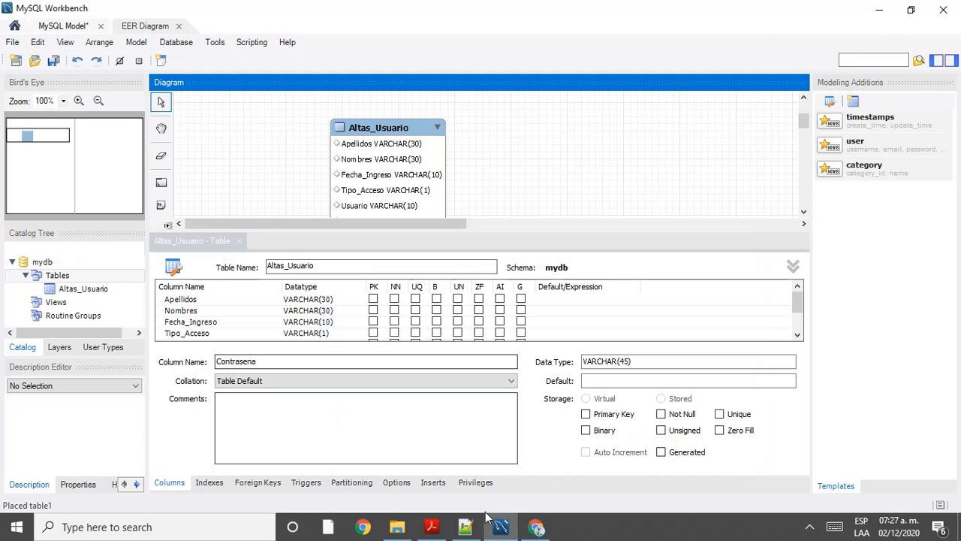
Step: Refresh phpMyAdmin and browse the new altas_usuario table under el_profe_web
click(534, 527)
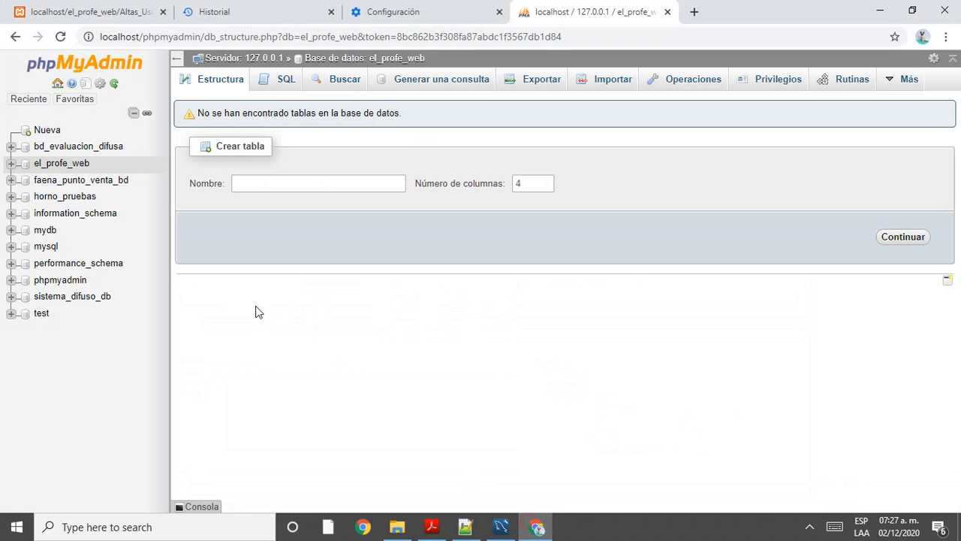
click(11, 166)
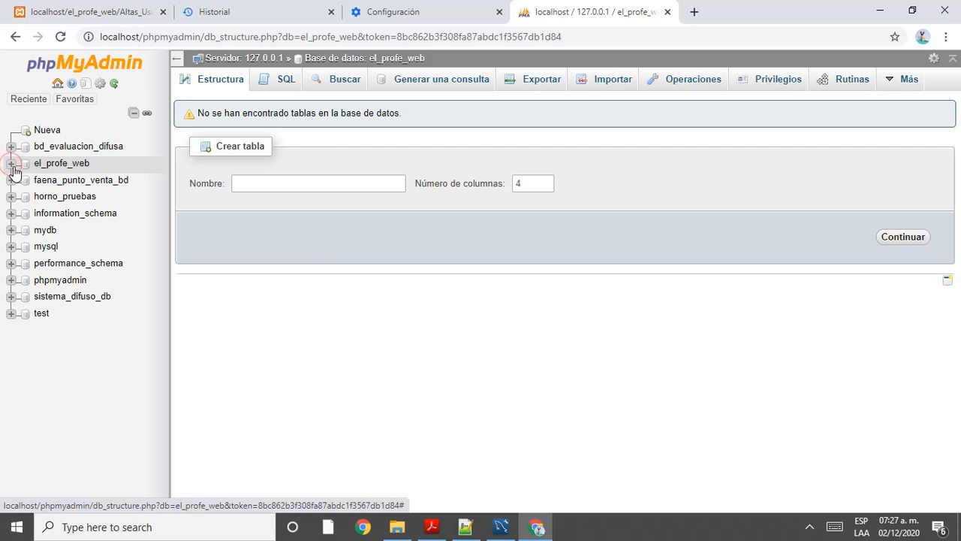
key(F5)
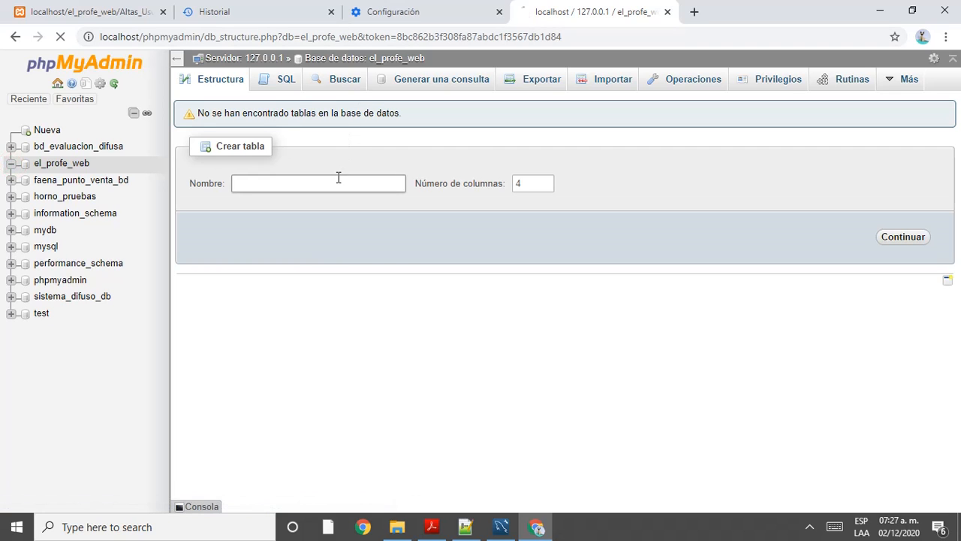
click(12, 164)
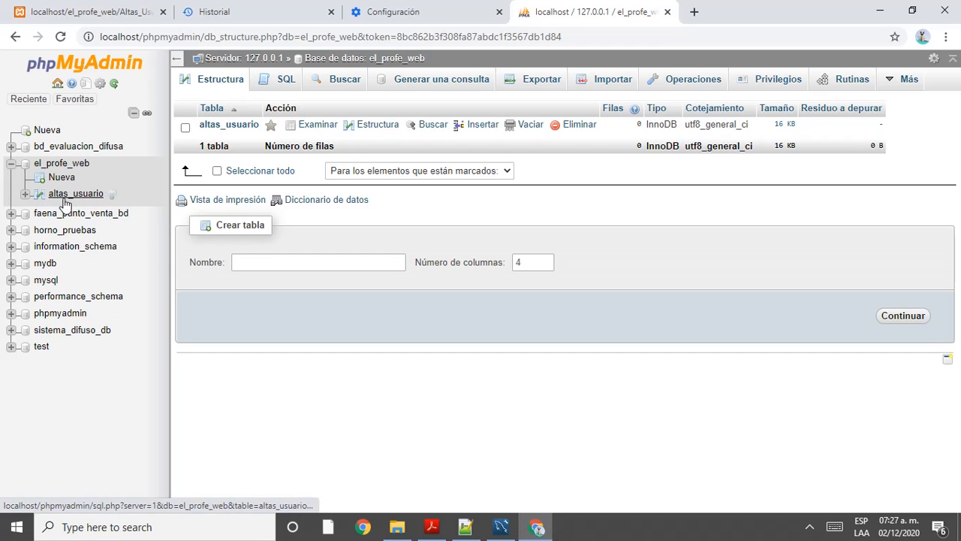
click(65, 197)
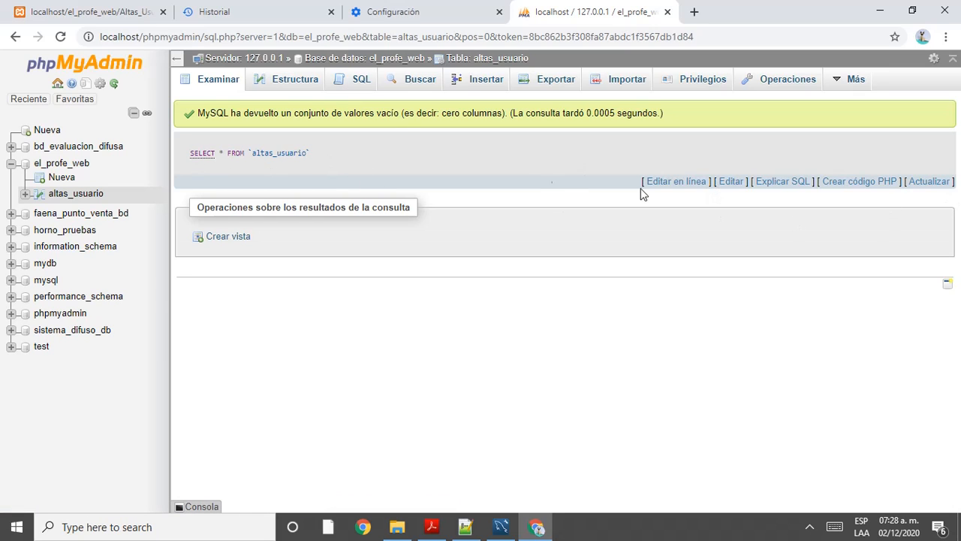
Step: Rerun SELECT * FROM `altas_usuario`, confirming an empty result set
click(731, 183)
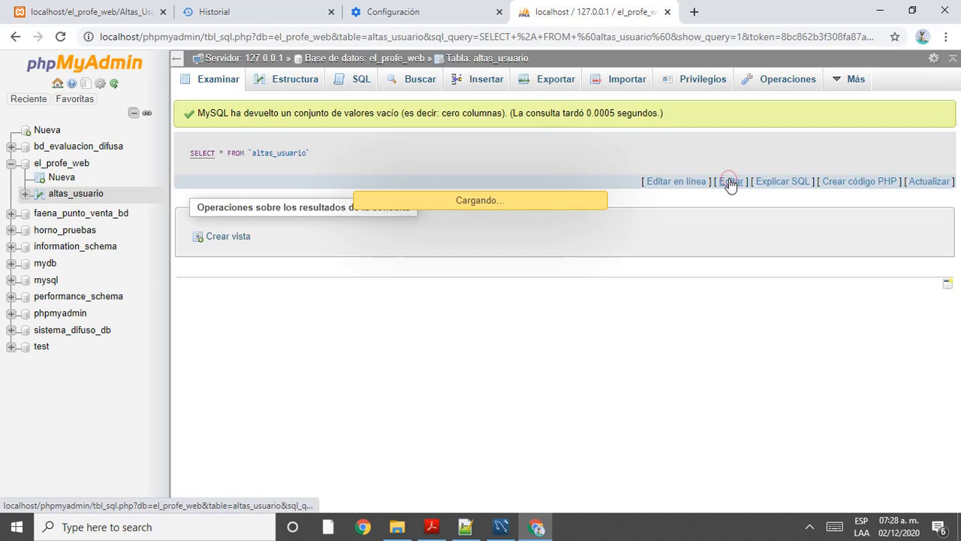
drag(371, 150, 241, 141)
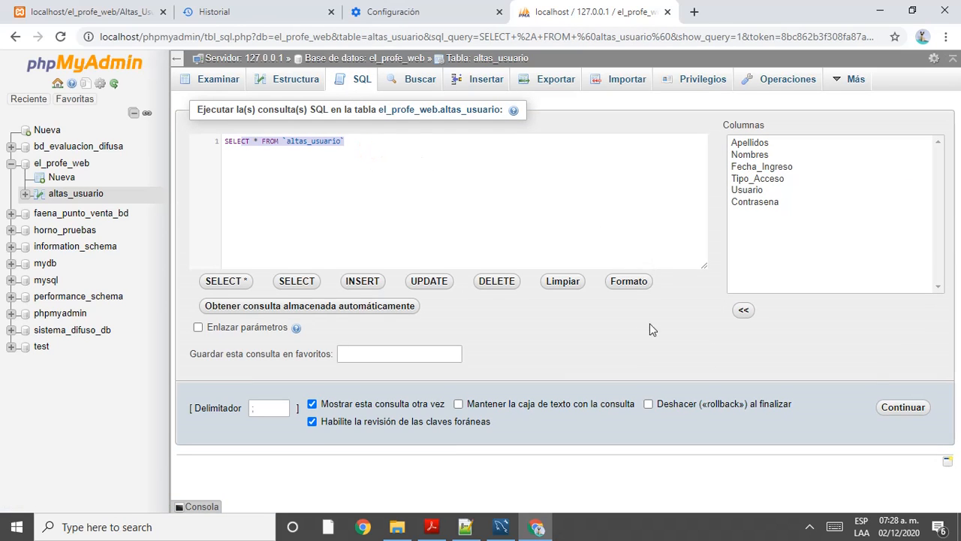
click(905, 409)
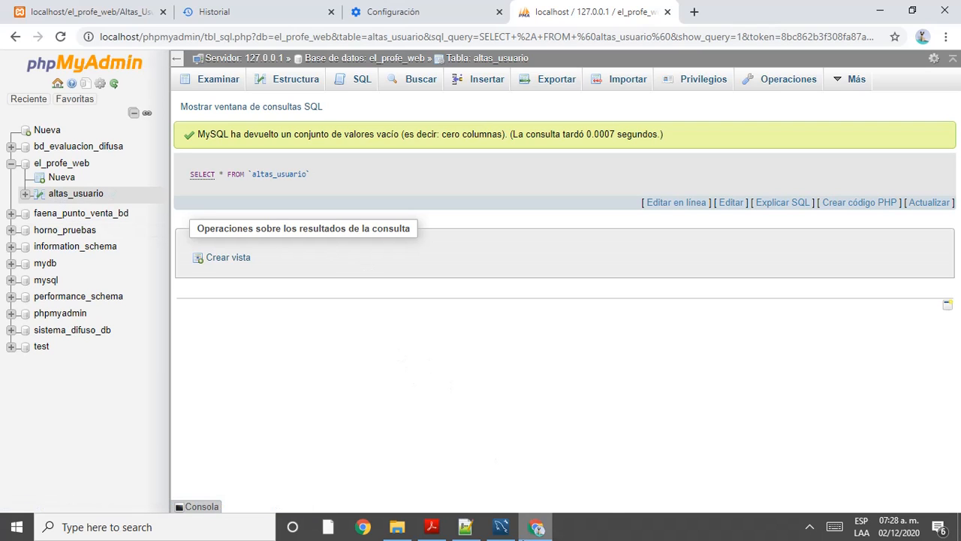
Step: Quit MySQL Workbench, cancelling the Save Model dialog and choosing Don't Save
click(501, 526)
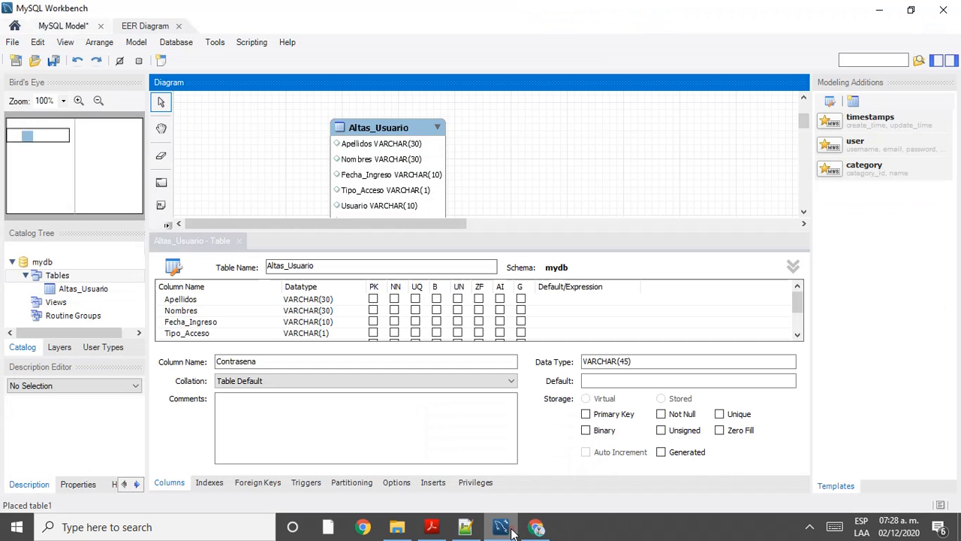
click(943, 10)
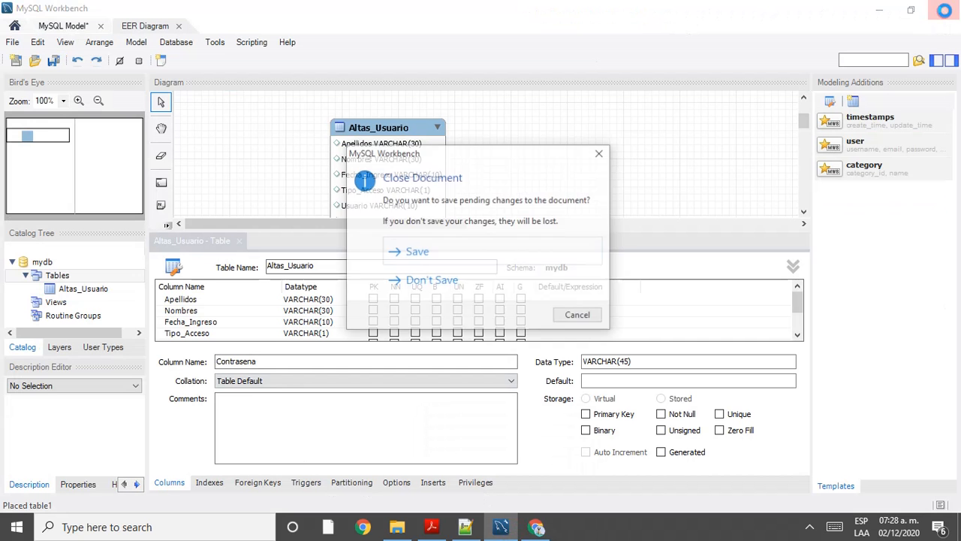
click(439, 261)
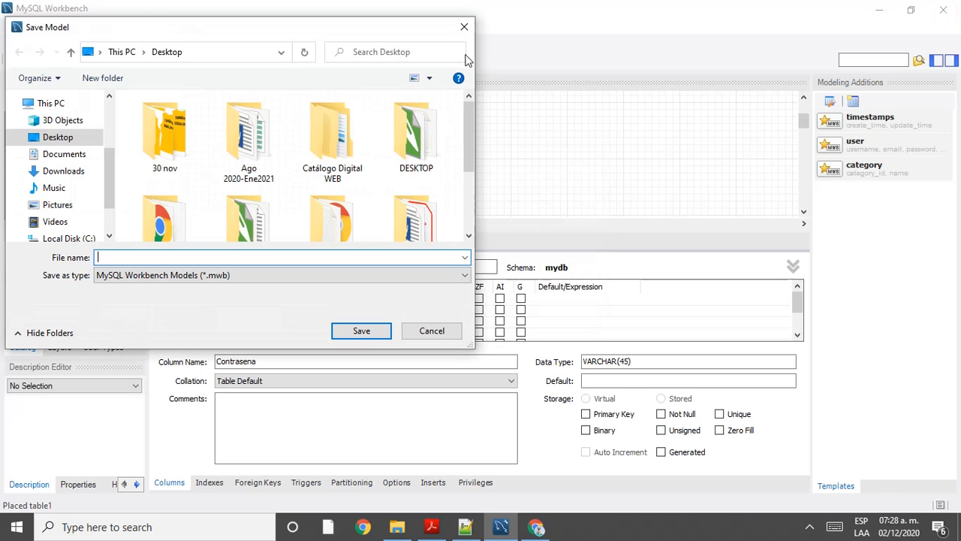
click(464, 26)
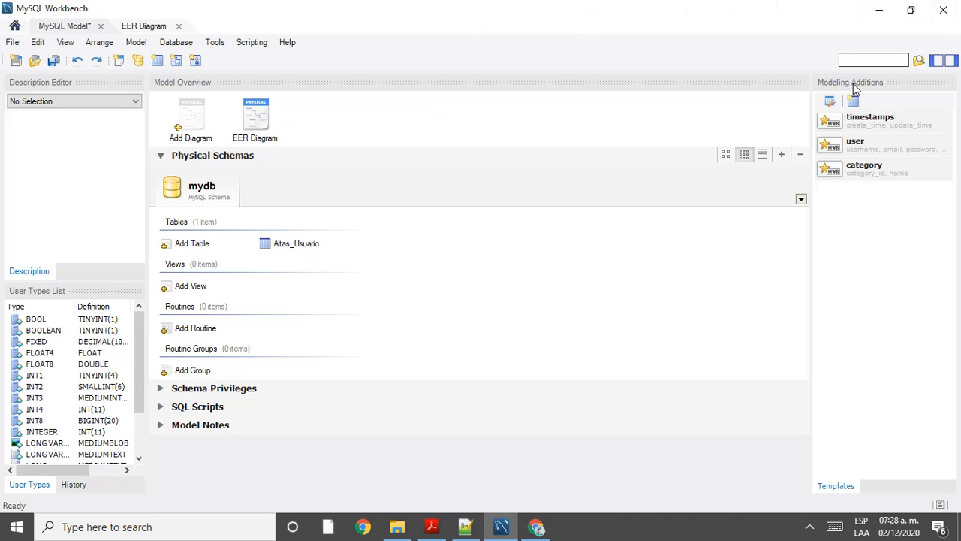
click(944, 10)
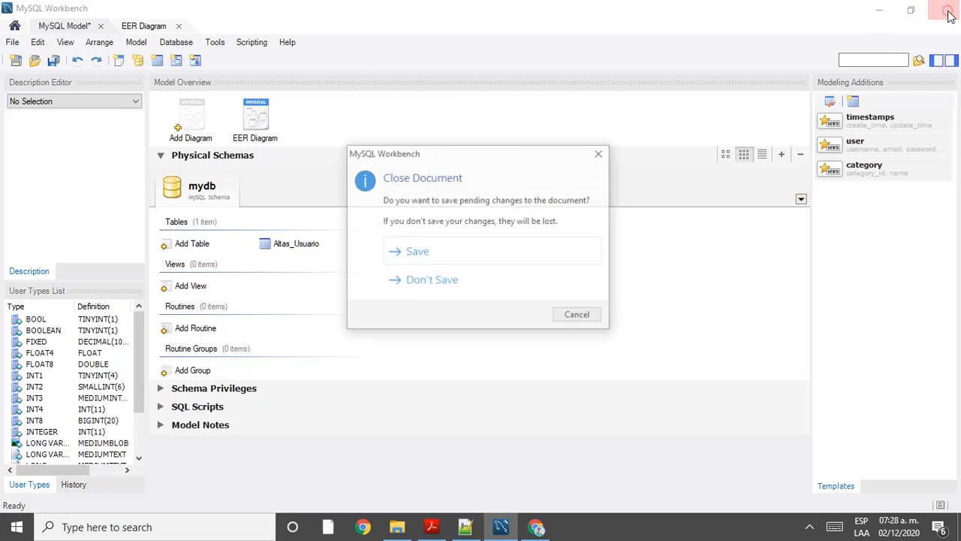
click(403, 279)
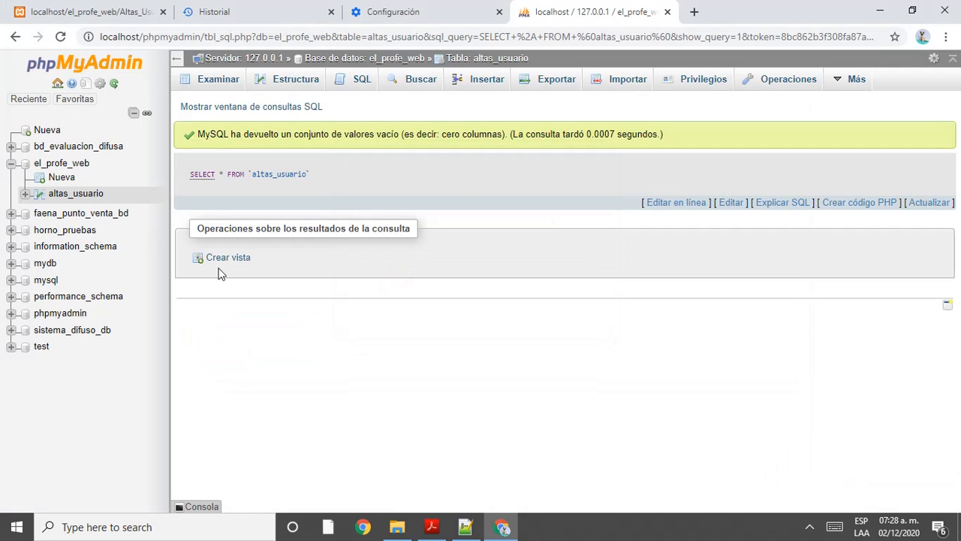
Step: Compare Altas_Usuarios.html field names with the altas_usuario table and the PDF mockup
click(473, 534)
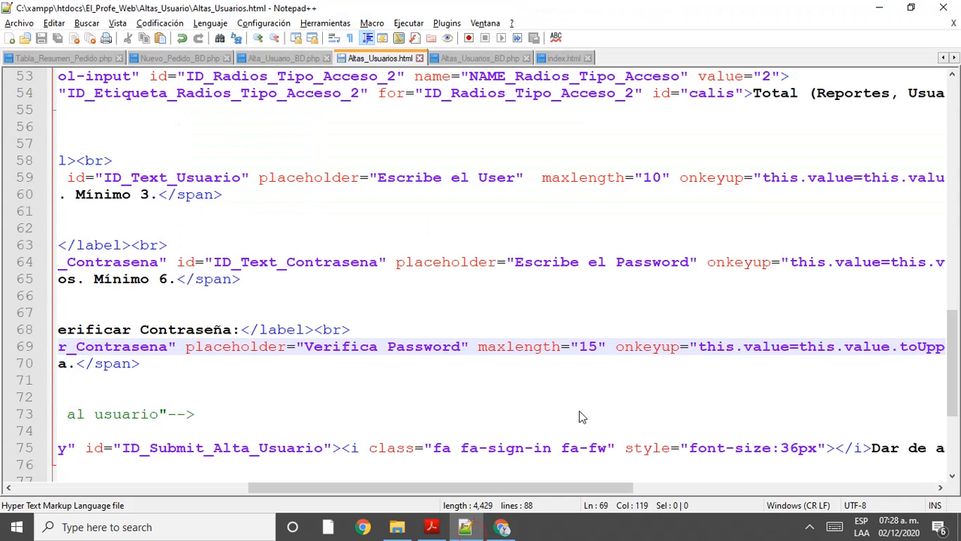
scroll(461, 489, left, 5)
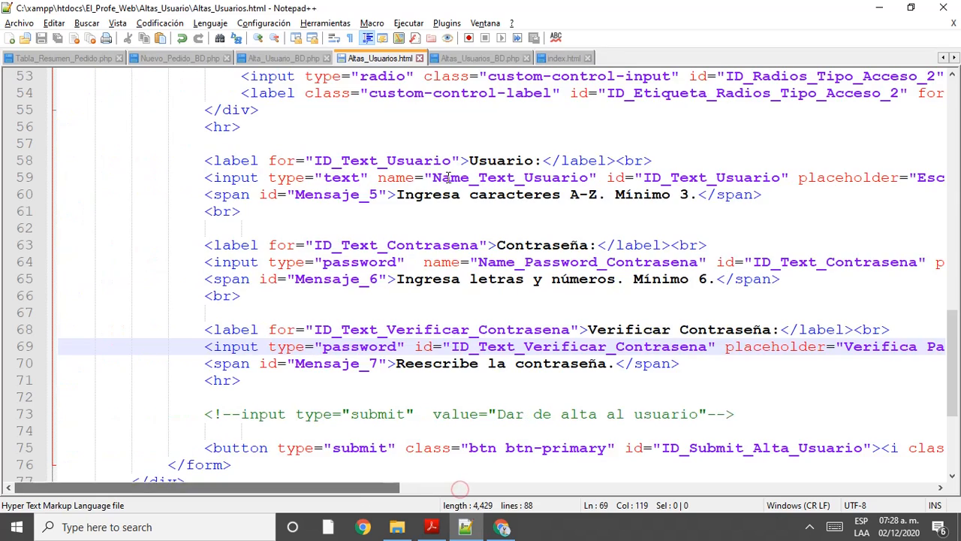
scroll(449, 178, up, 5)
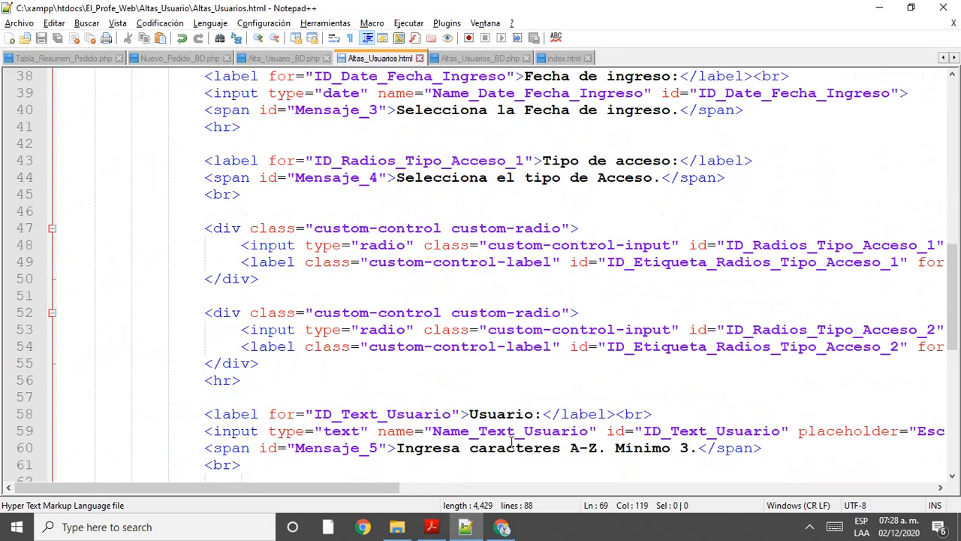
mouse_move(466, 528)
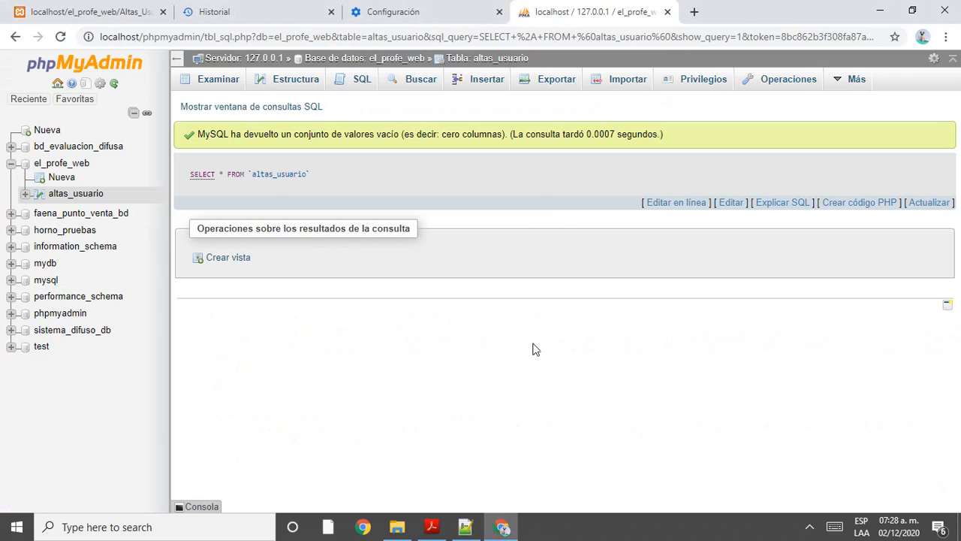
click(502, 526)
mouse_move(447, 534)
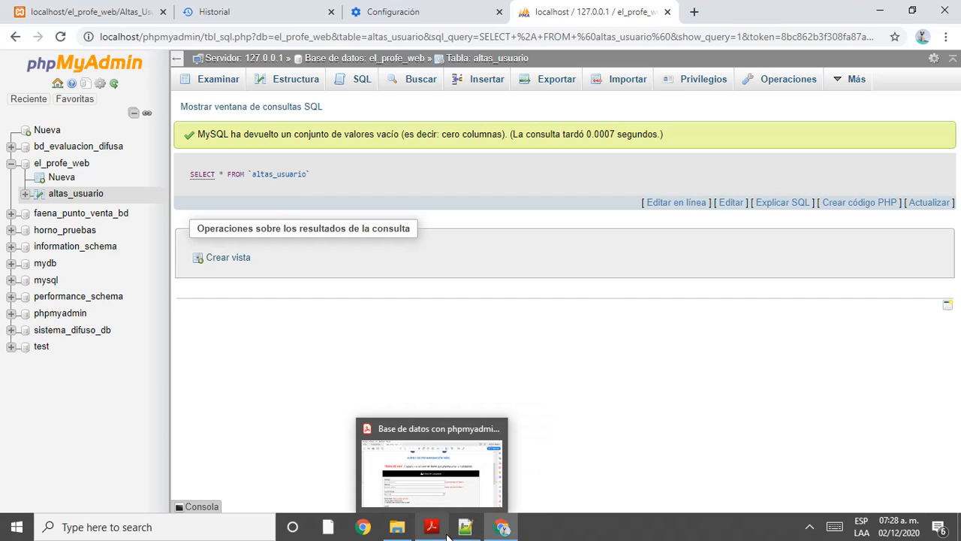
click(443, 473)
scroll(493, 468, down, 1)
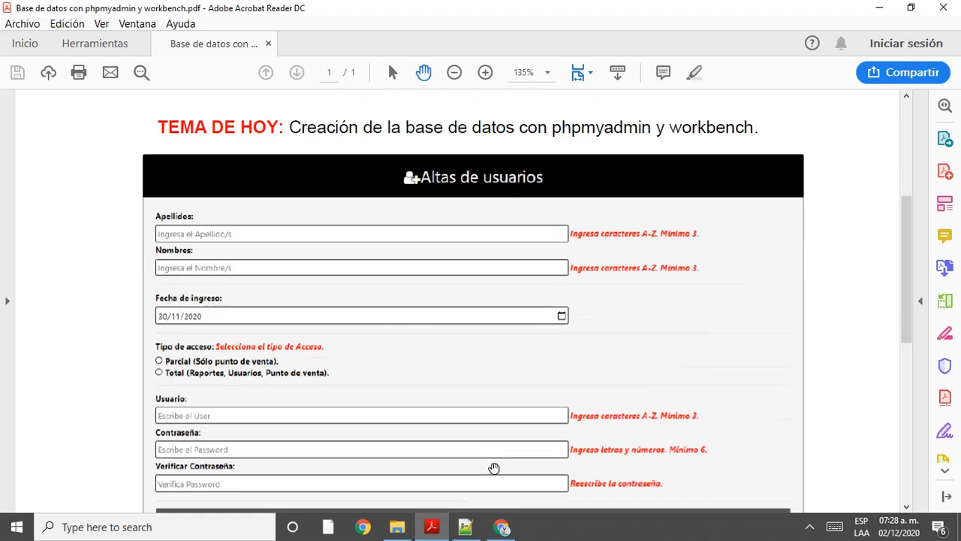
Step: Go back to the form HTML, then bring up the Altas_Usuarios_BD.php handler
click(465, 526)
scroll(403, 364, up, 5)
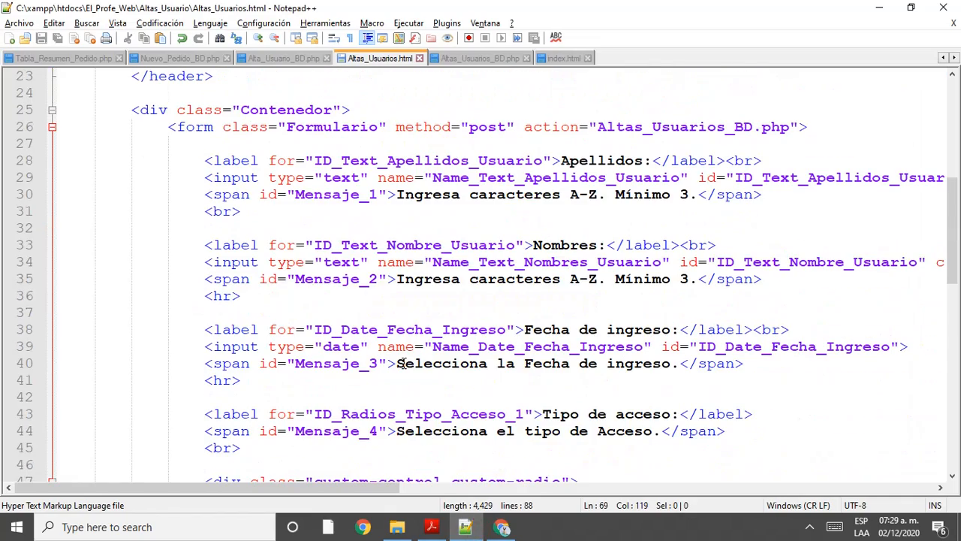
scroll(401, 364, down, 7)
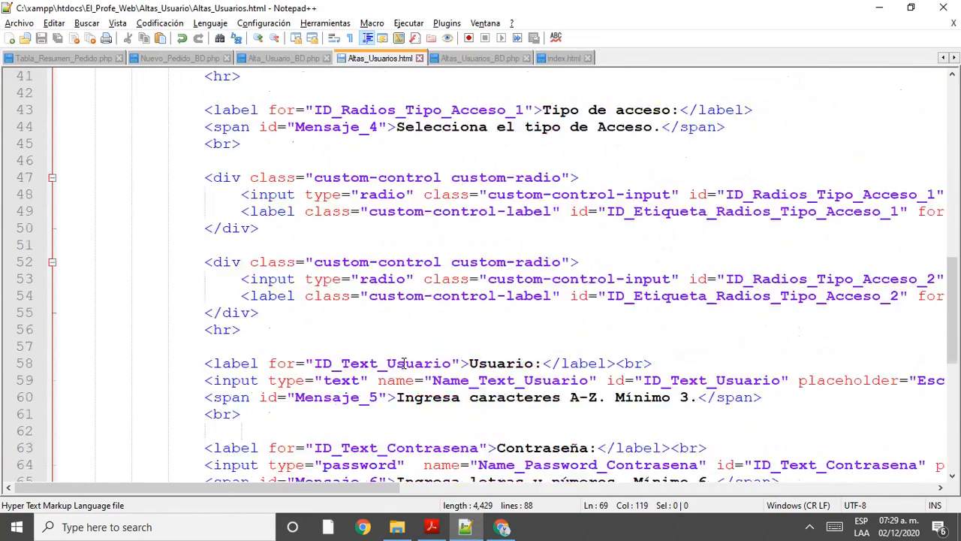
click(498, 60)
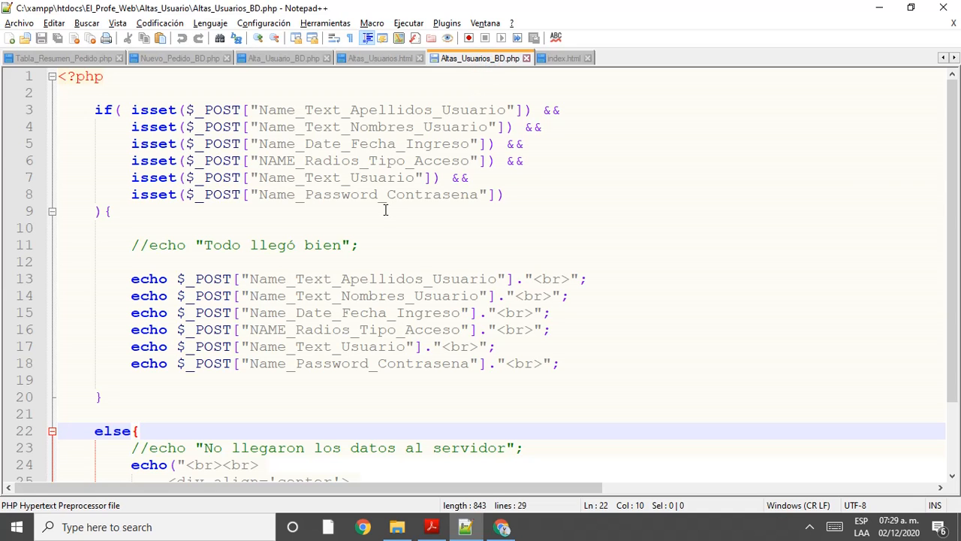
Step: Wrap the echo lines (12 to 19) in a /* */ comment block and add blank lines
scroll(385, 209, down, 2)
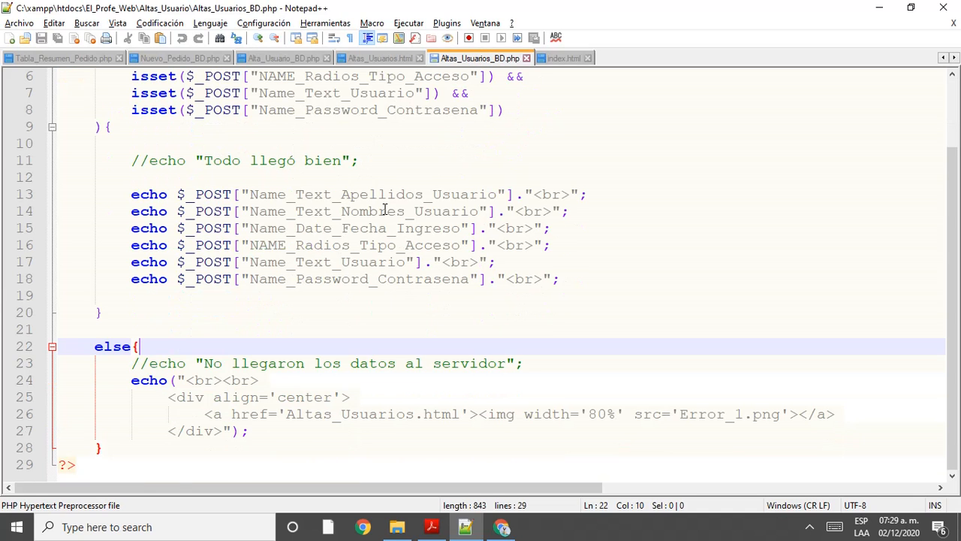
click(244, 178)
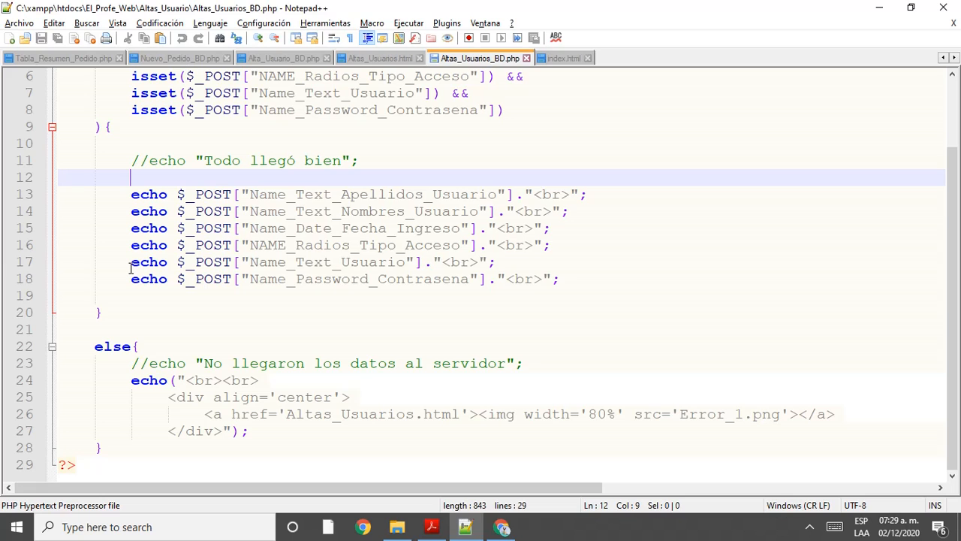
text(/*)
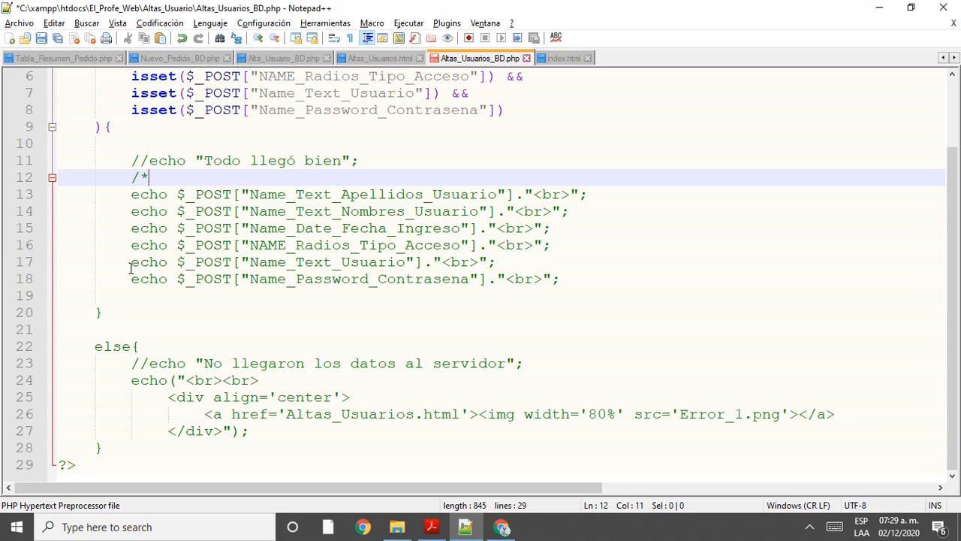
click(166, 294)
text(*/)
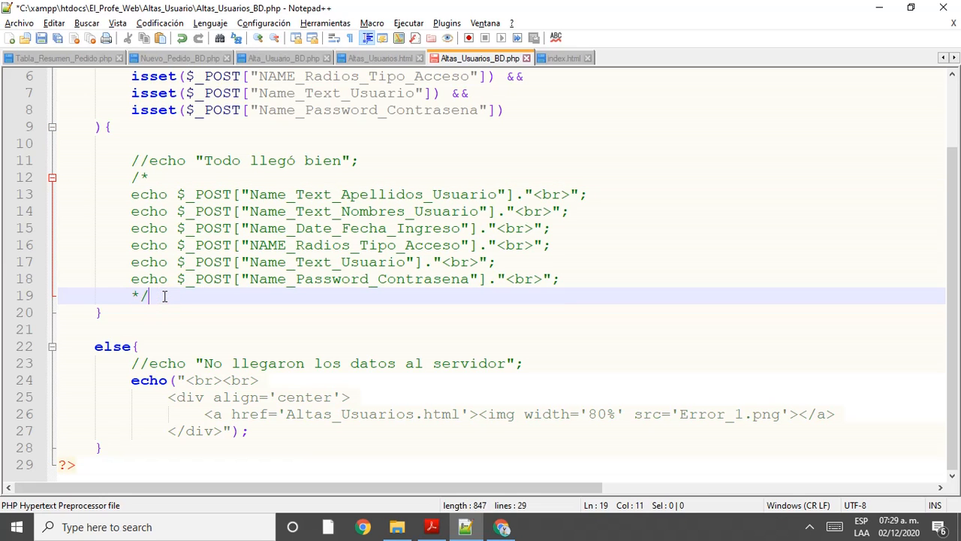
key(Return)
key(Return)
key(Return)
key(Return)
key(Return)
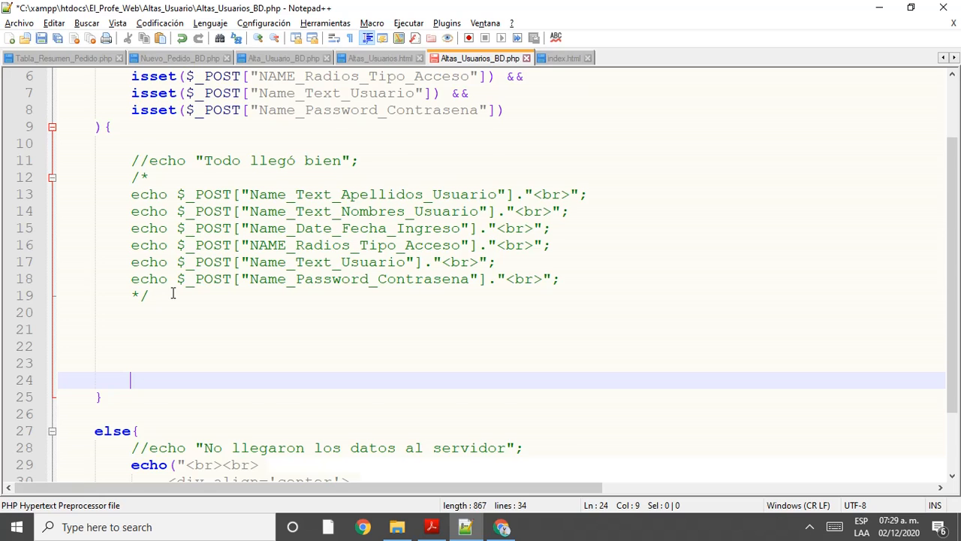
Step: Review the isset condition spanning lines 3 to 9
scroll(173, 293, down, 1)
scroll(318, 267, up, 3)
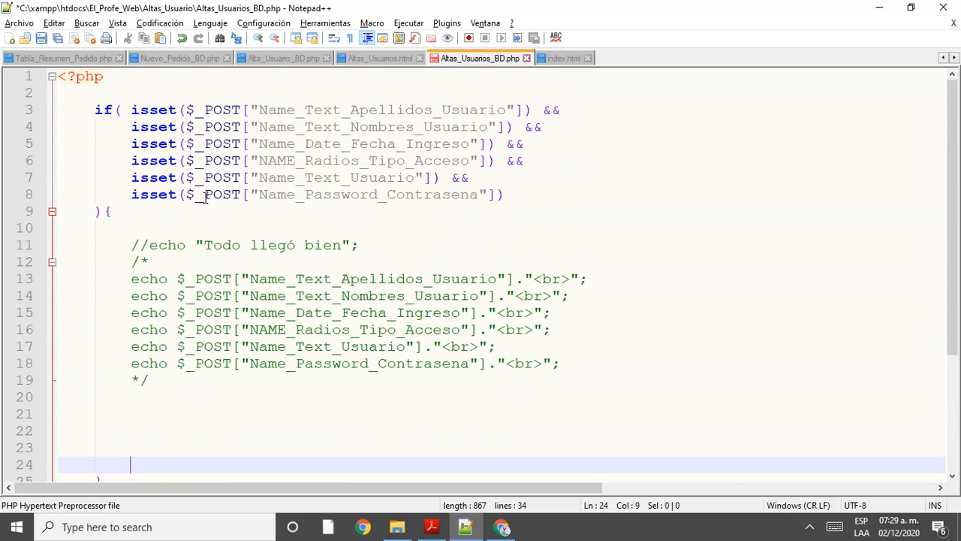
scroll(222, 176, down, 1)
scroll(223, 176, up, 1)
drag(93, 109, 200, 205)
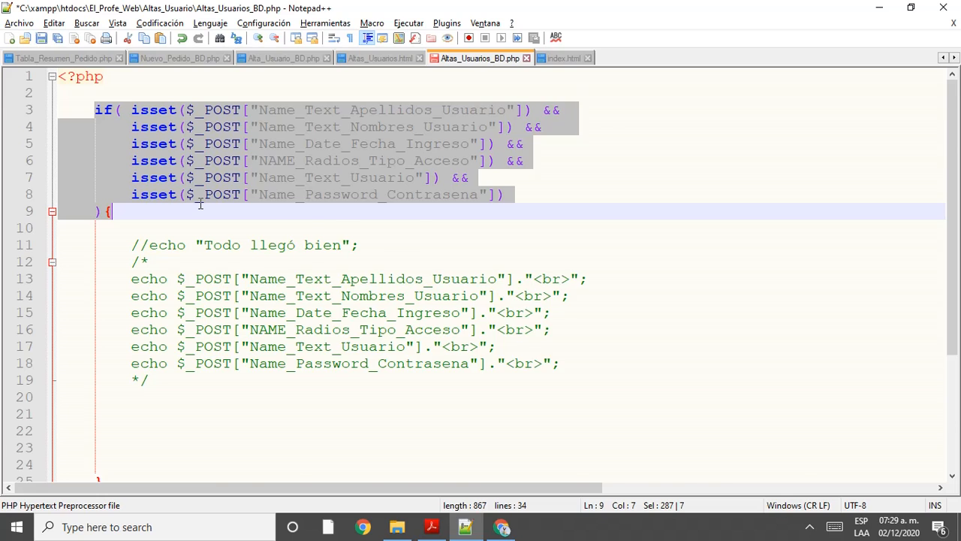
scroll(201, 204, down, 2)
click(111, 113)
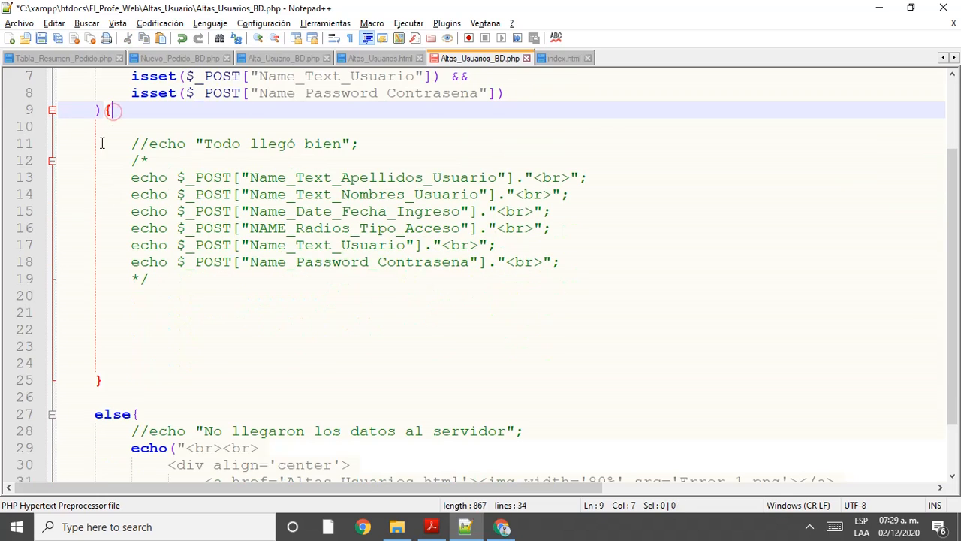
Step: Add the comment '//Mandar a guardar a la base de datos en la tabla altas_usuario' on line 21
click(138, 314)
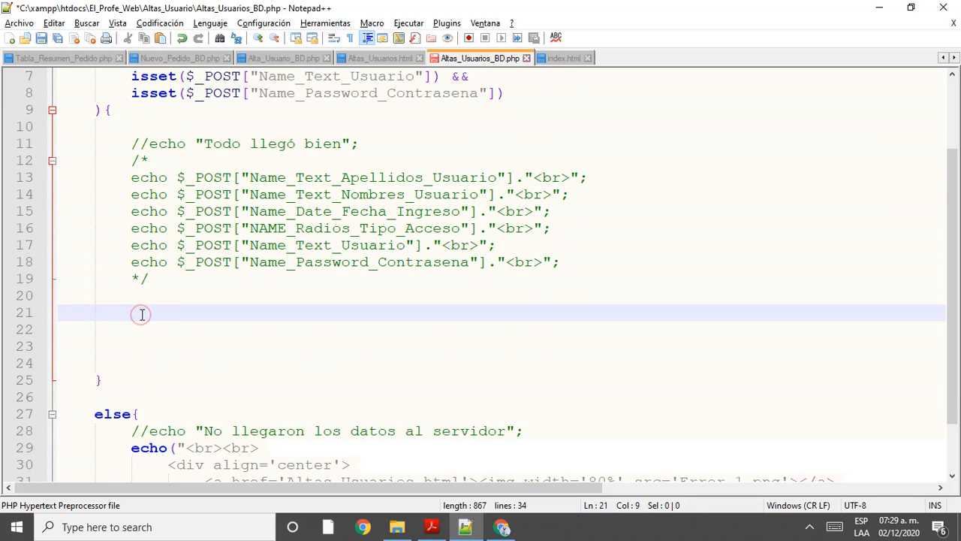
text(//M)
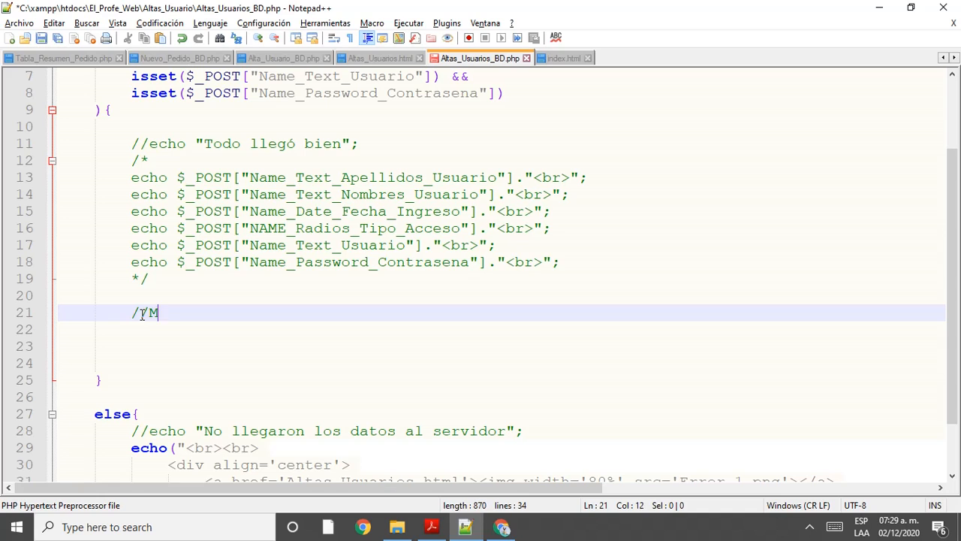
text(andar a guarda)
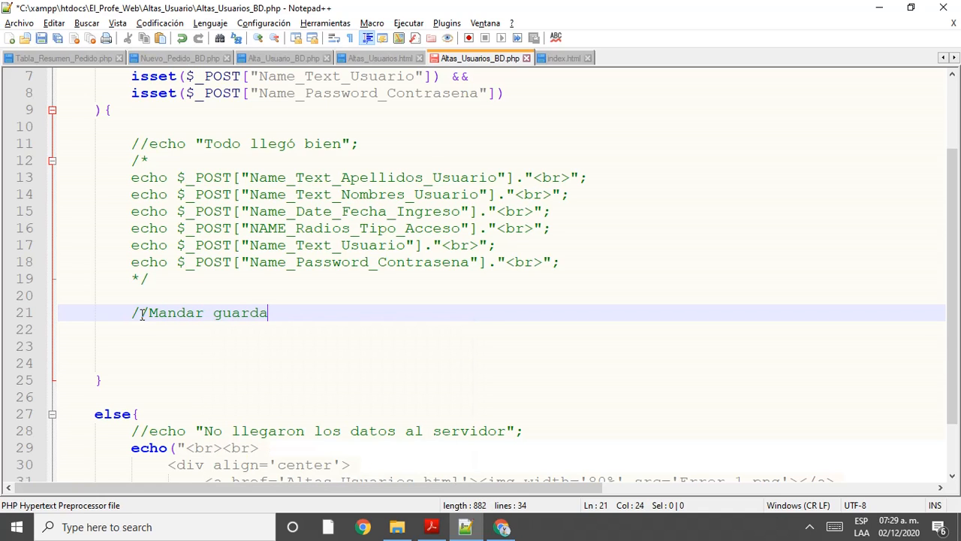
text(r a la base de )
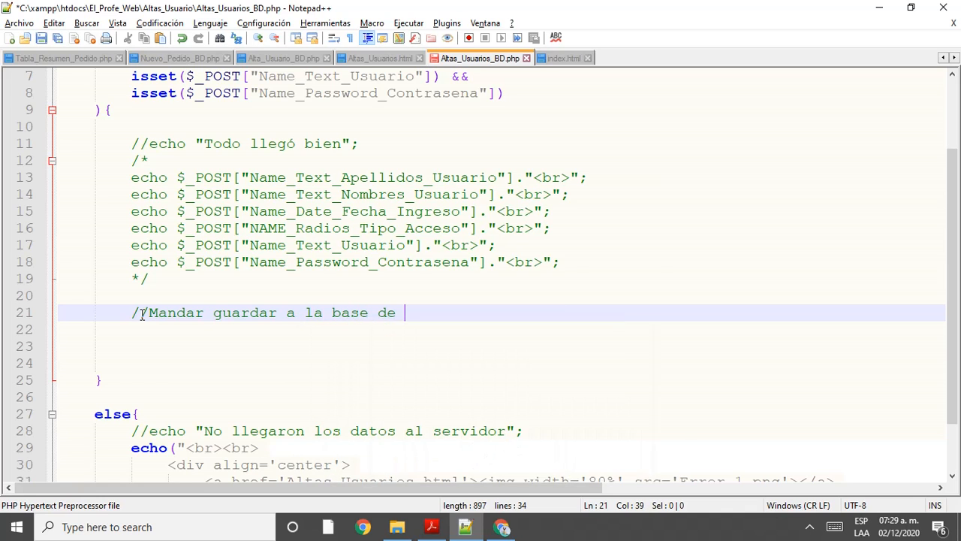
text(datos)
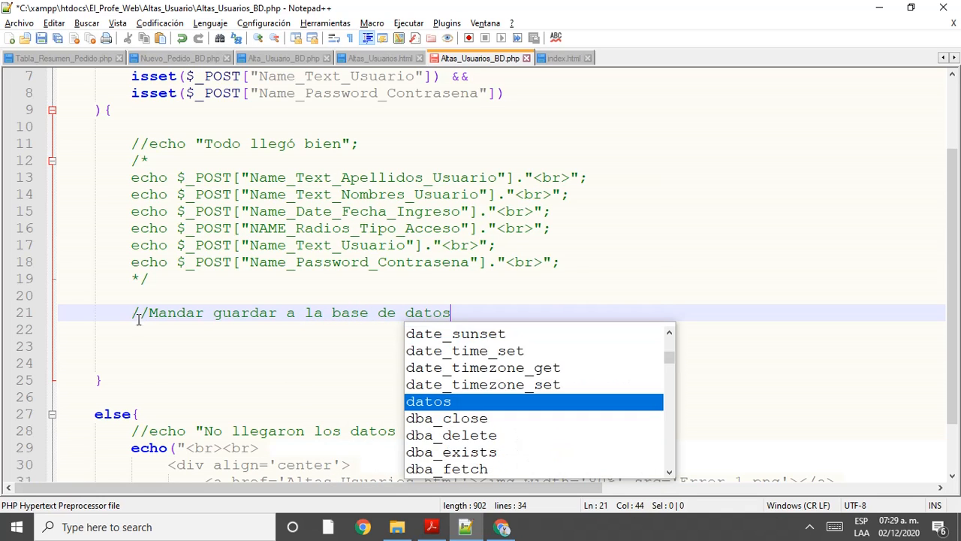
key(alt+Tab)
key(alt+Tab)
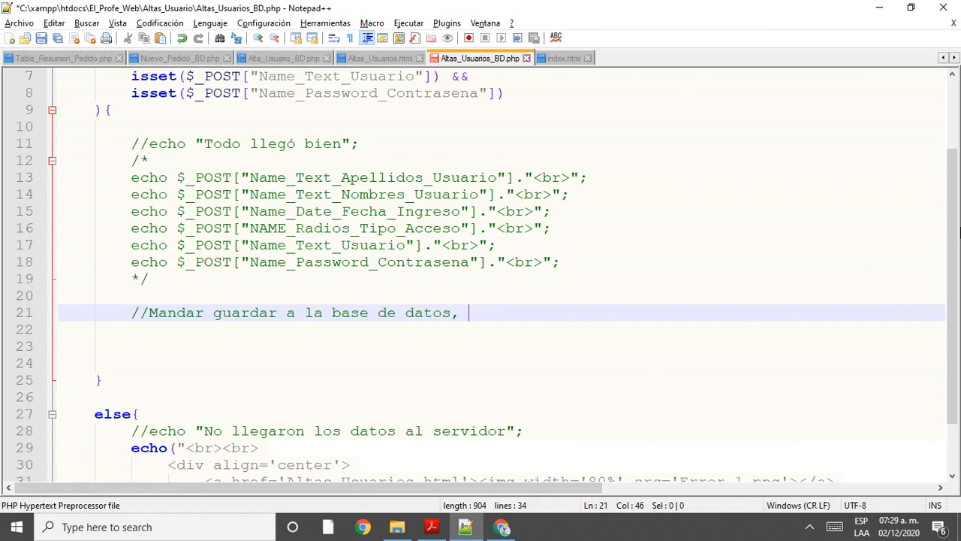
text(en la tab)
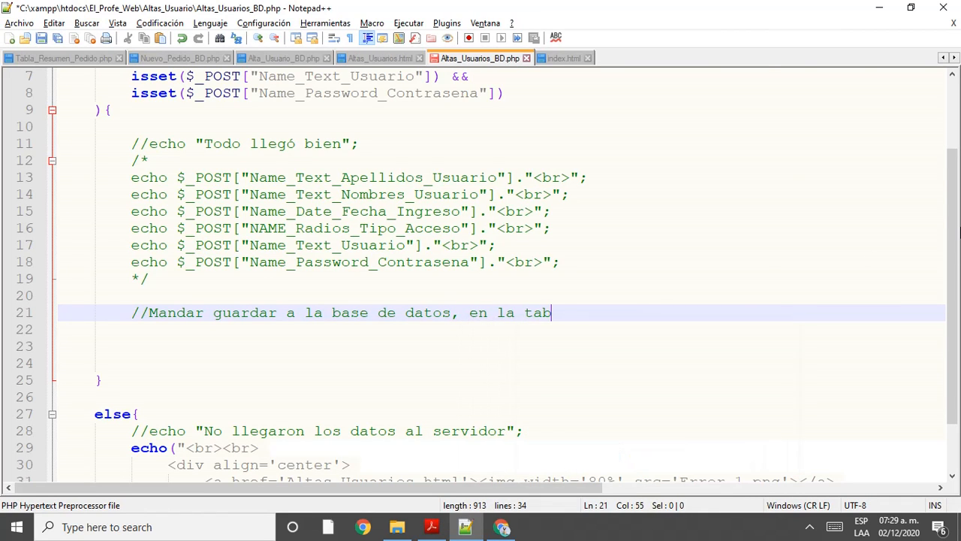
text(la)
key(alt+Tab)
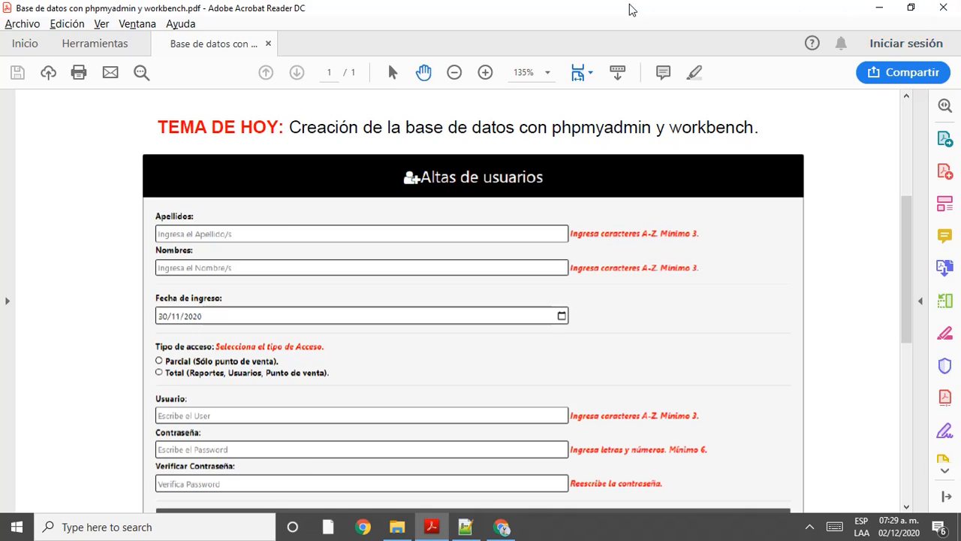
key(alt+Tab)
click(502, 526)
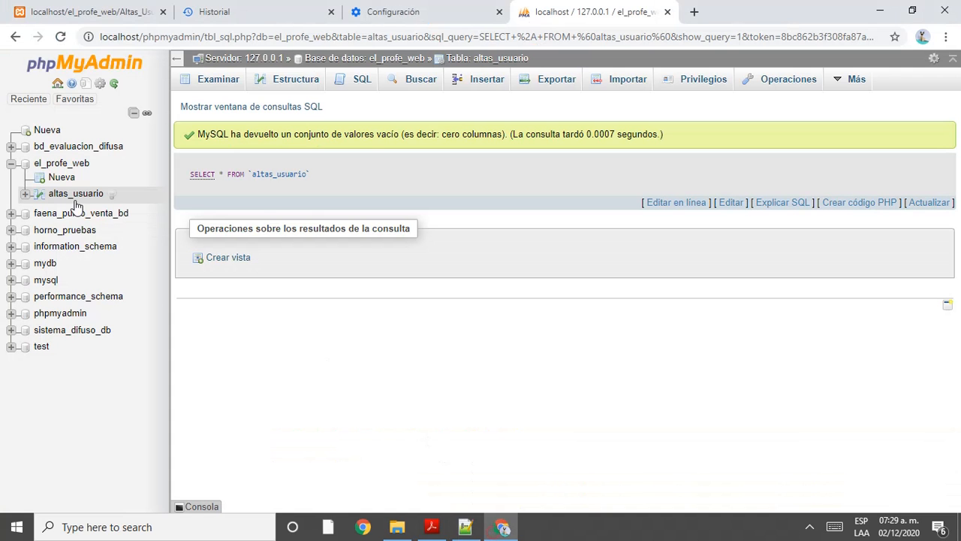
key(alt+Tab)
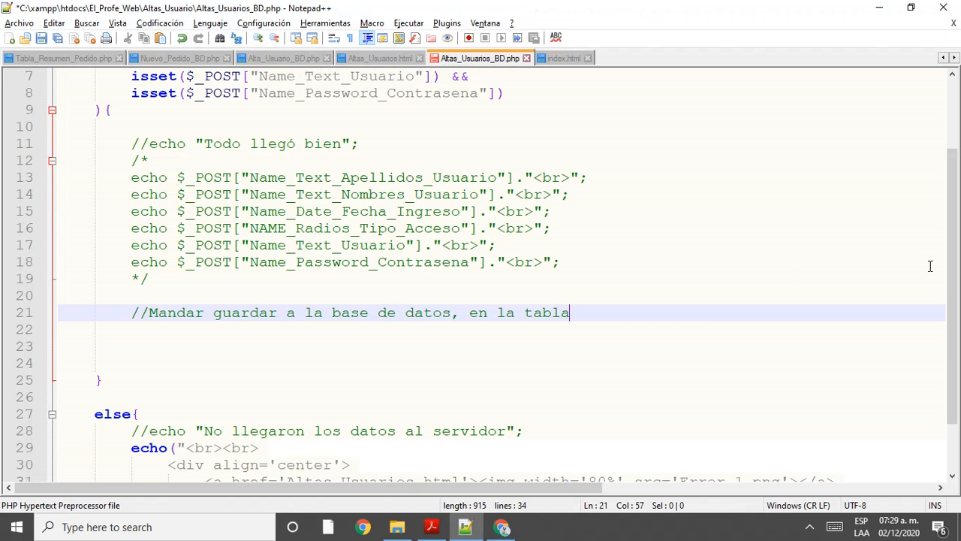
text(altas_usuario)
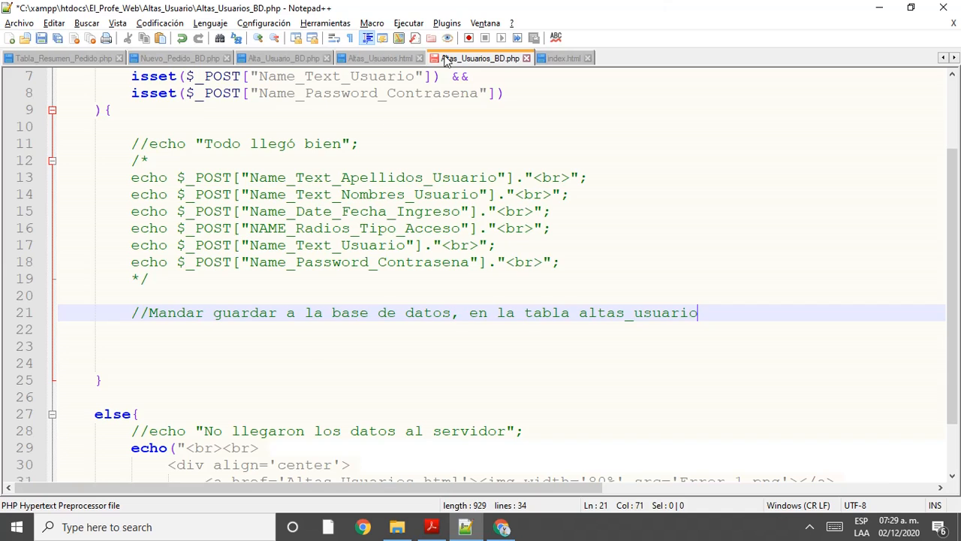
scroll(401, 160, up, 2)
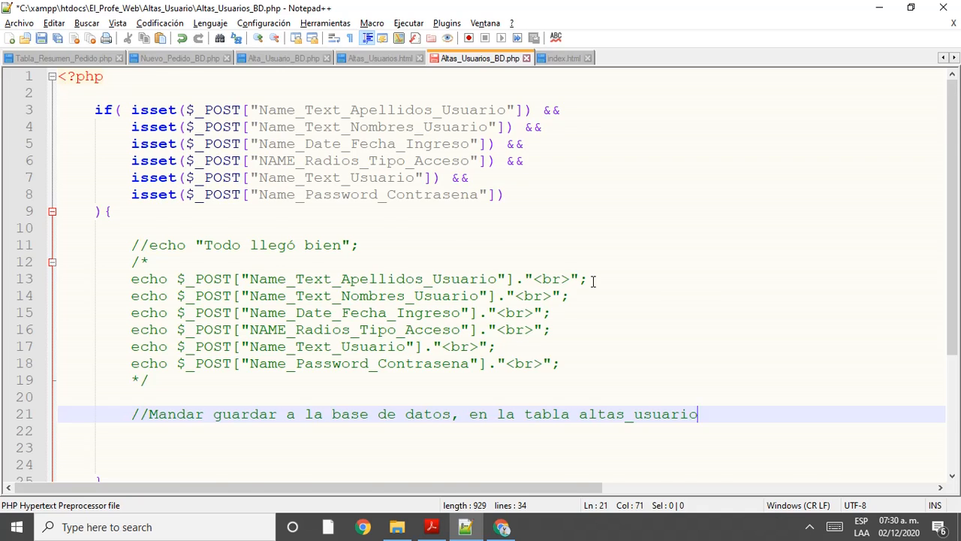
scroll(592, 280, down, 2)
scroll(593, 280, up, 2)
Step: Return to phpMyAdmin's empty altas_usuario result and show the hidden tray icons
click(501, 527)
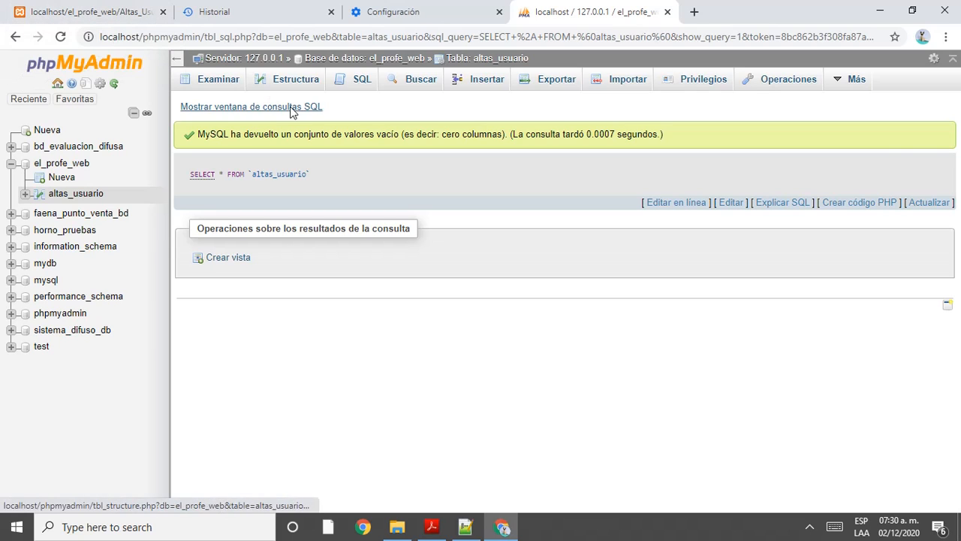
click(807, 527)
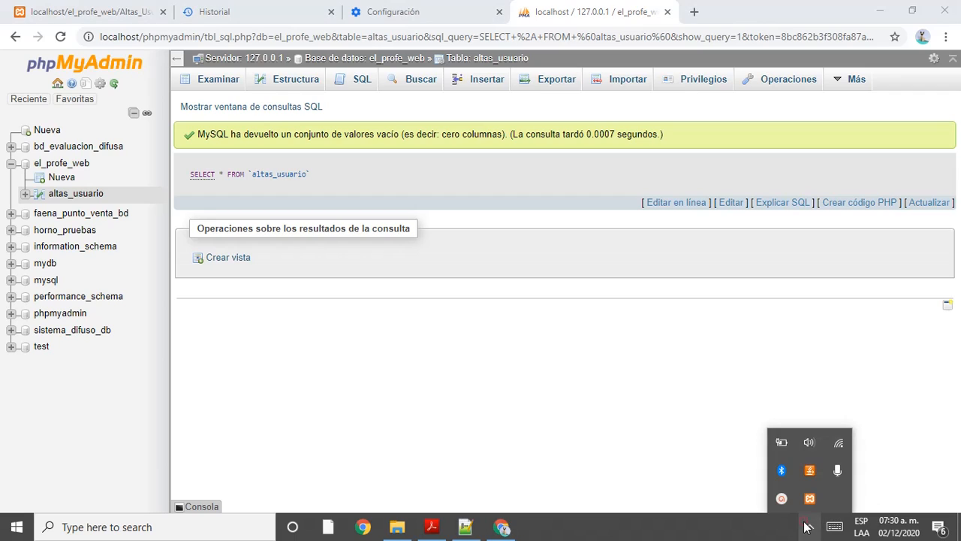